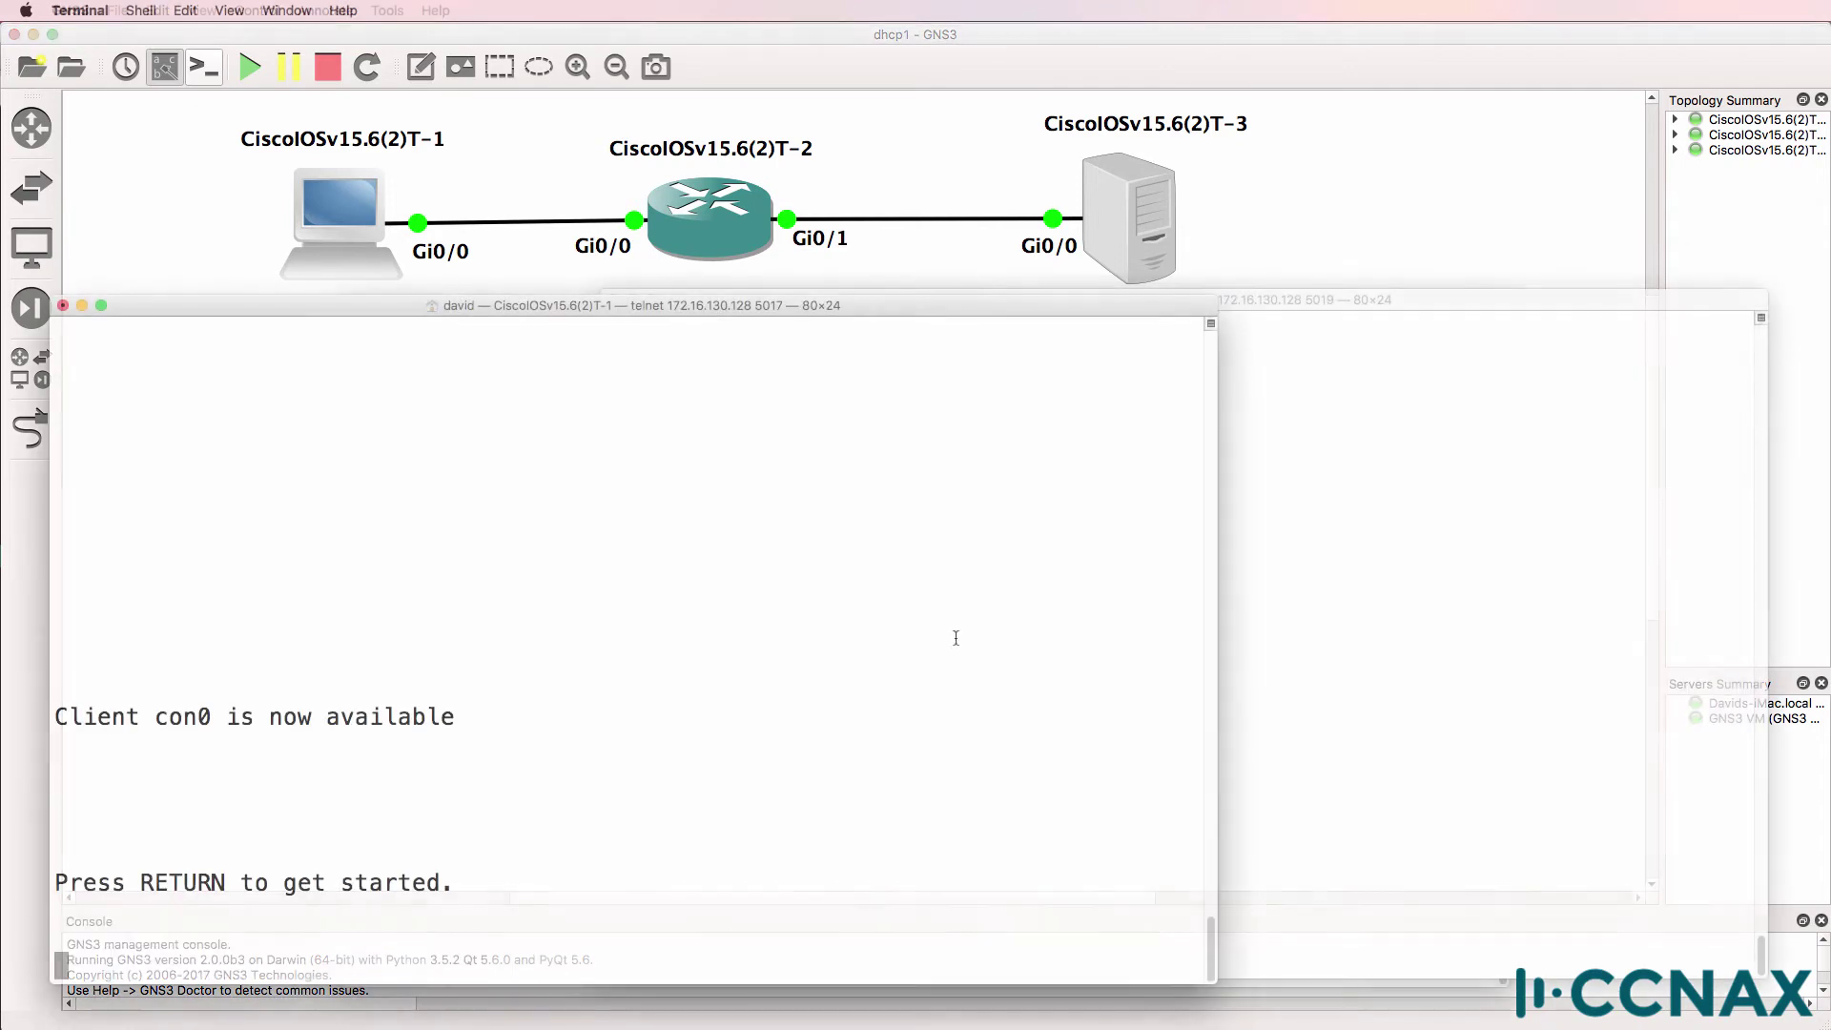
On the client, enter privileged mode and confirm Gi0/0 is up/up using the DHCP method.
key(Return)
text(ent>)
key(Return)
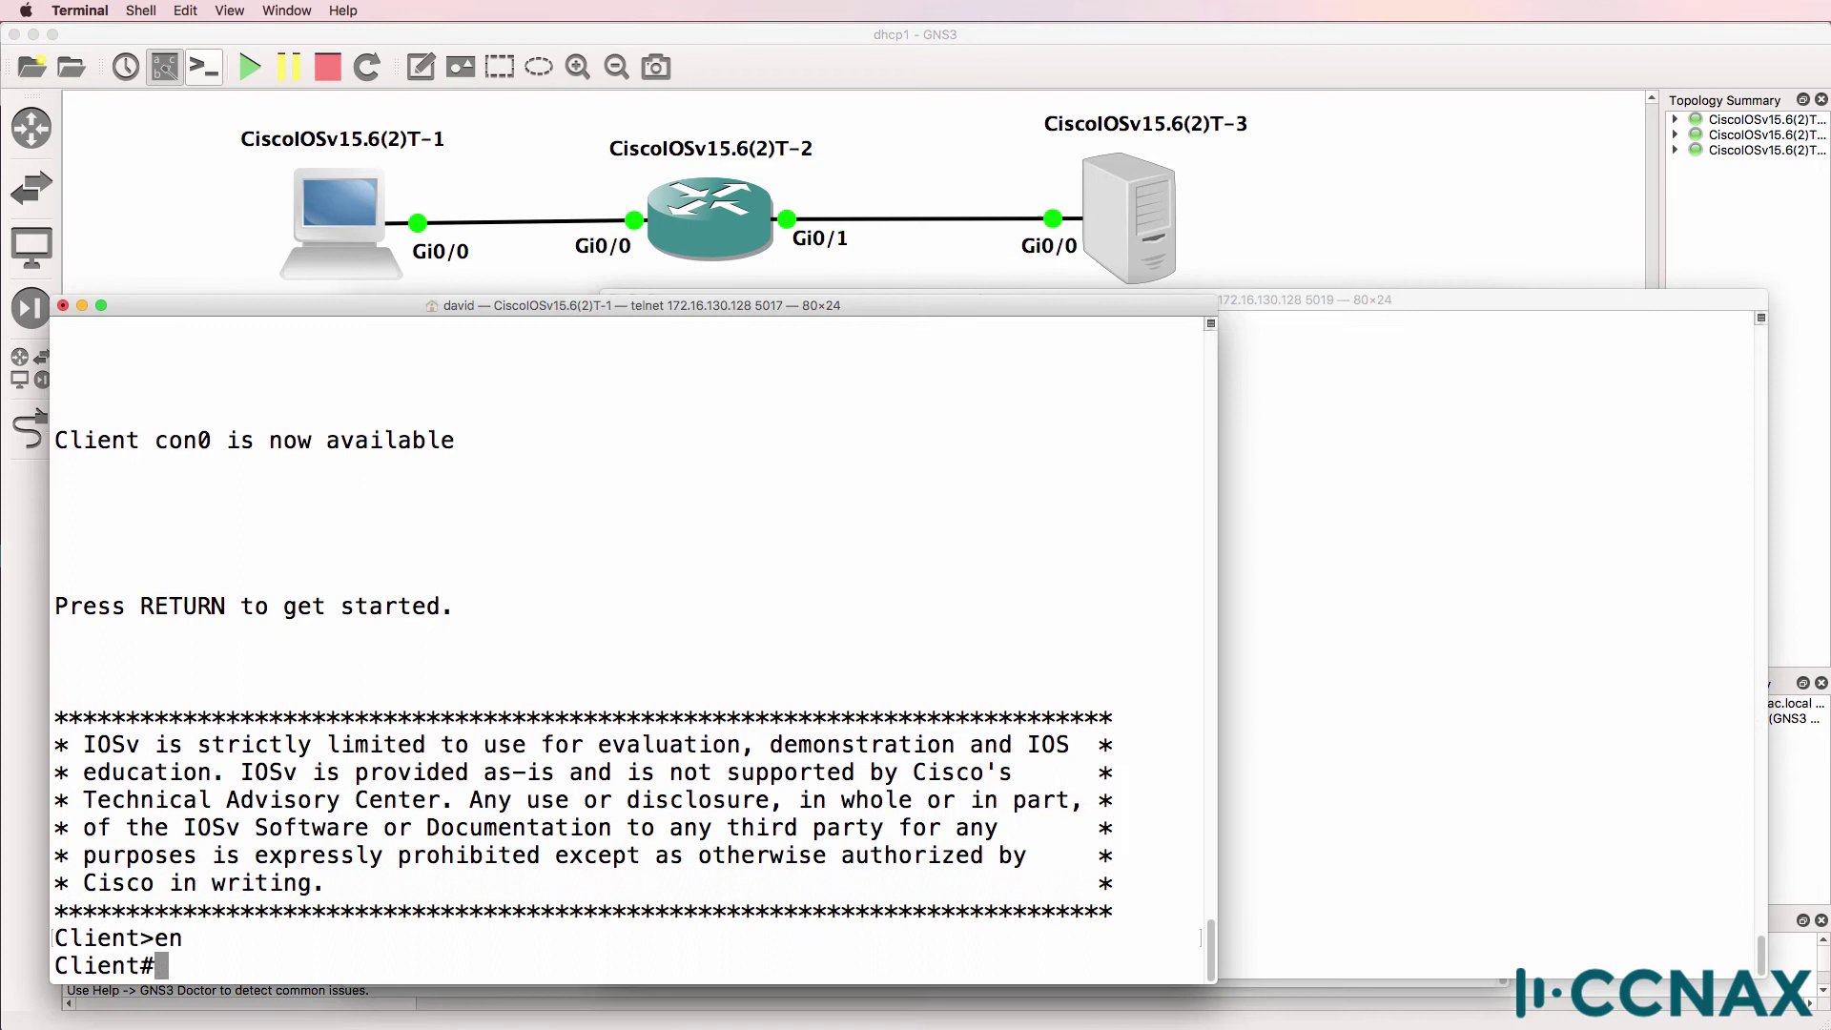
text(sh ip int brief)
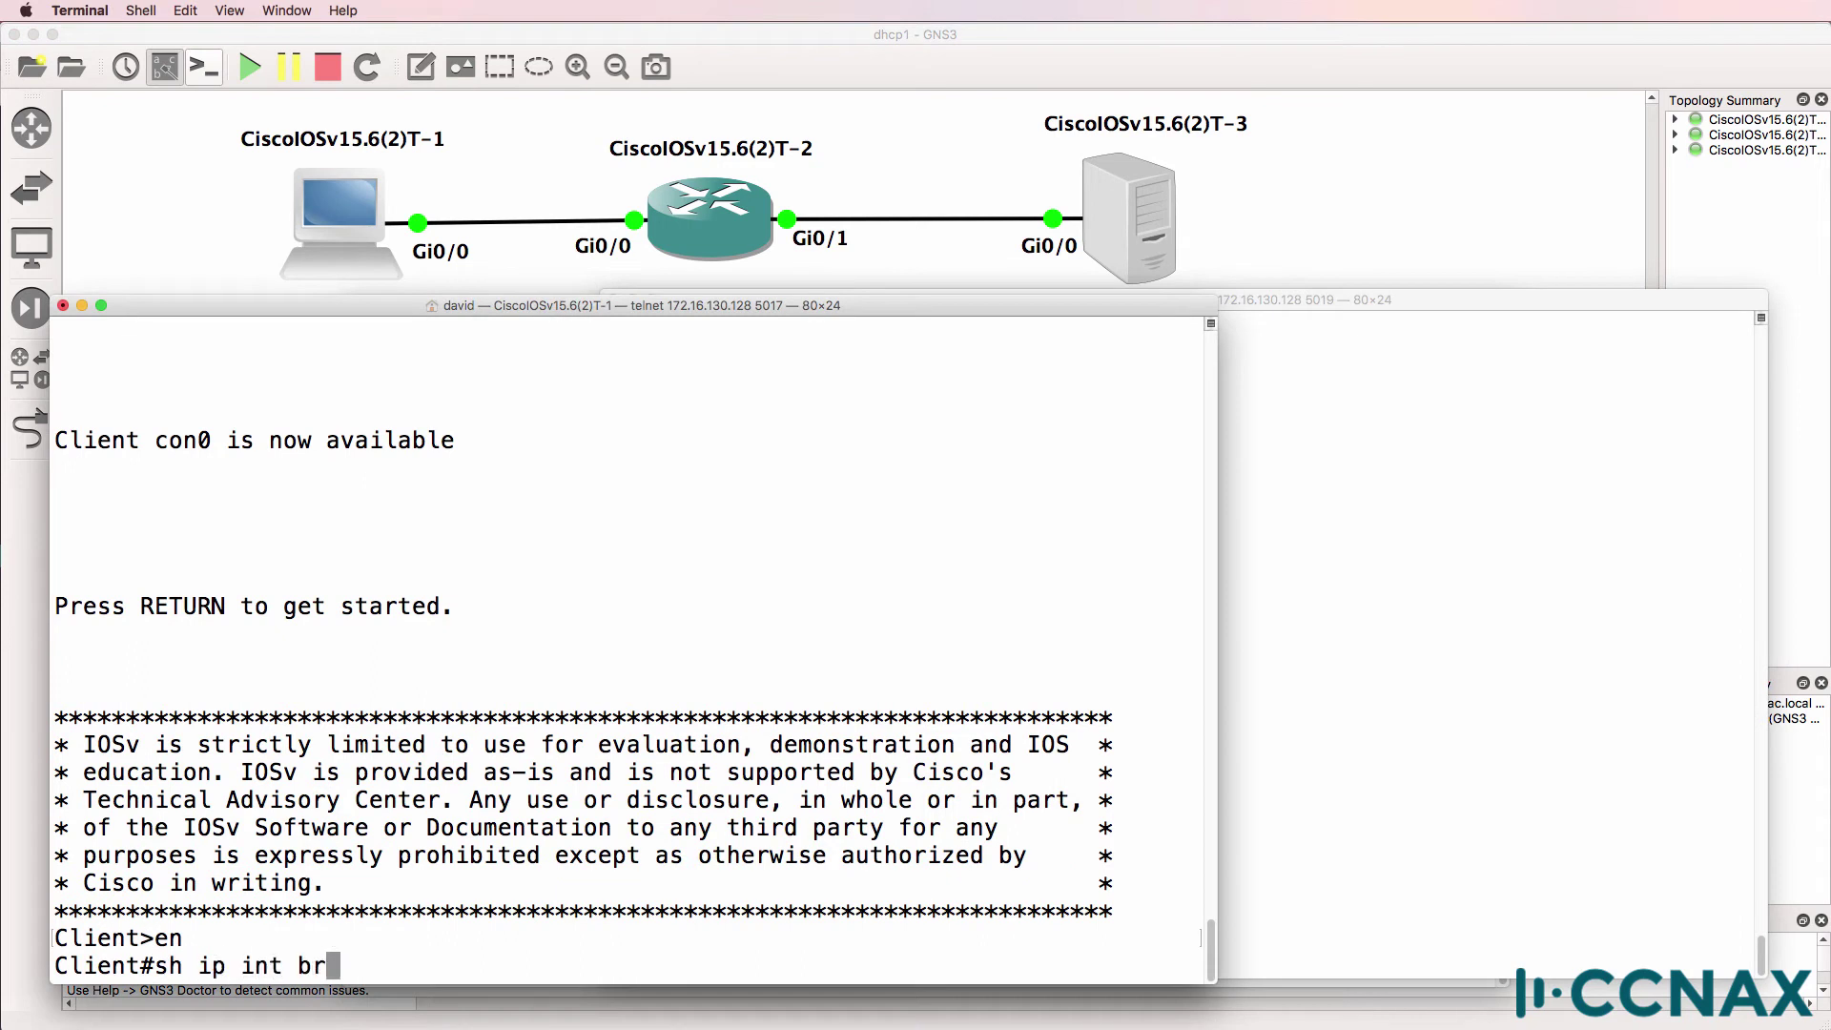
key(Return)
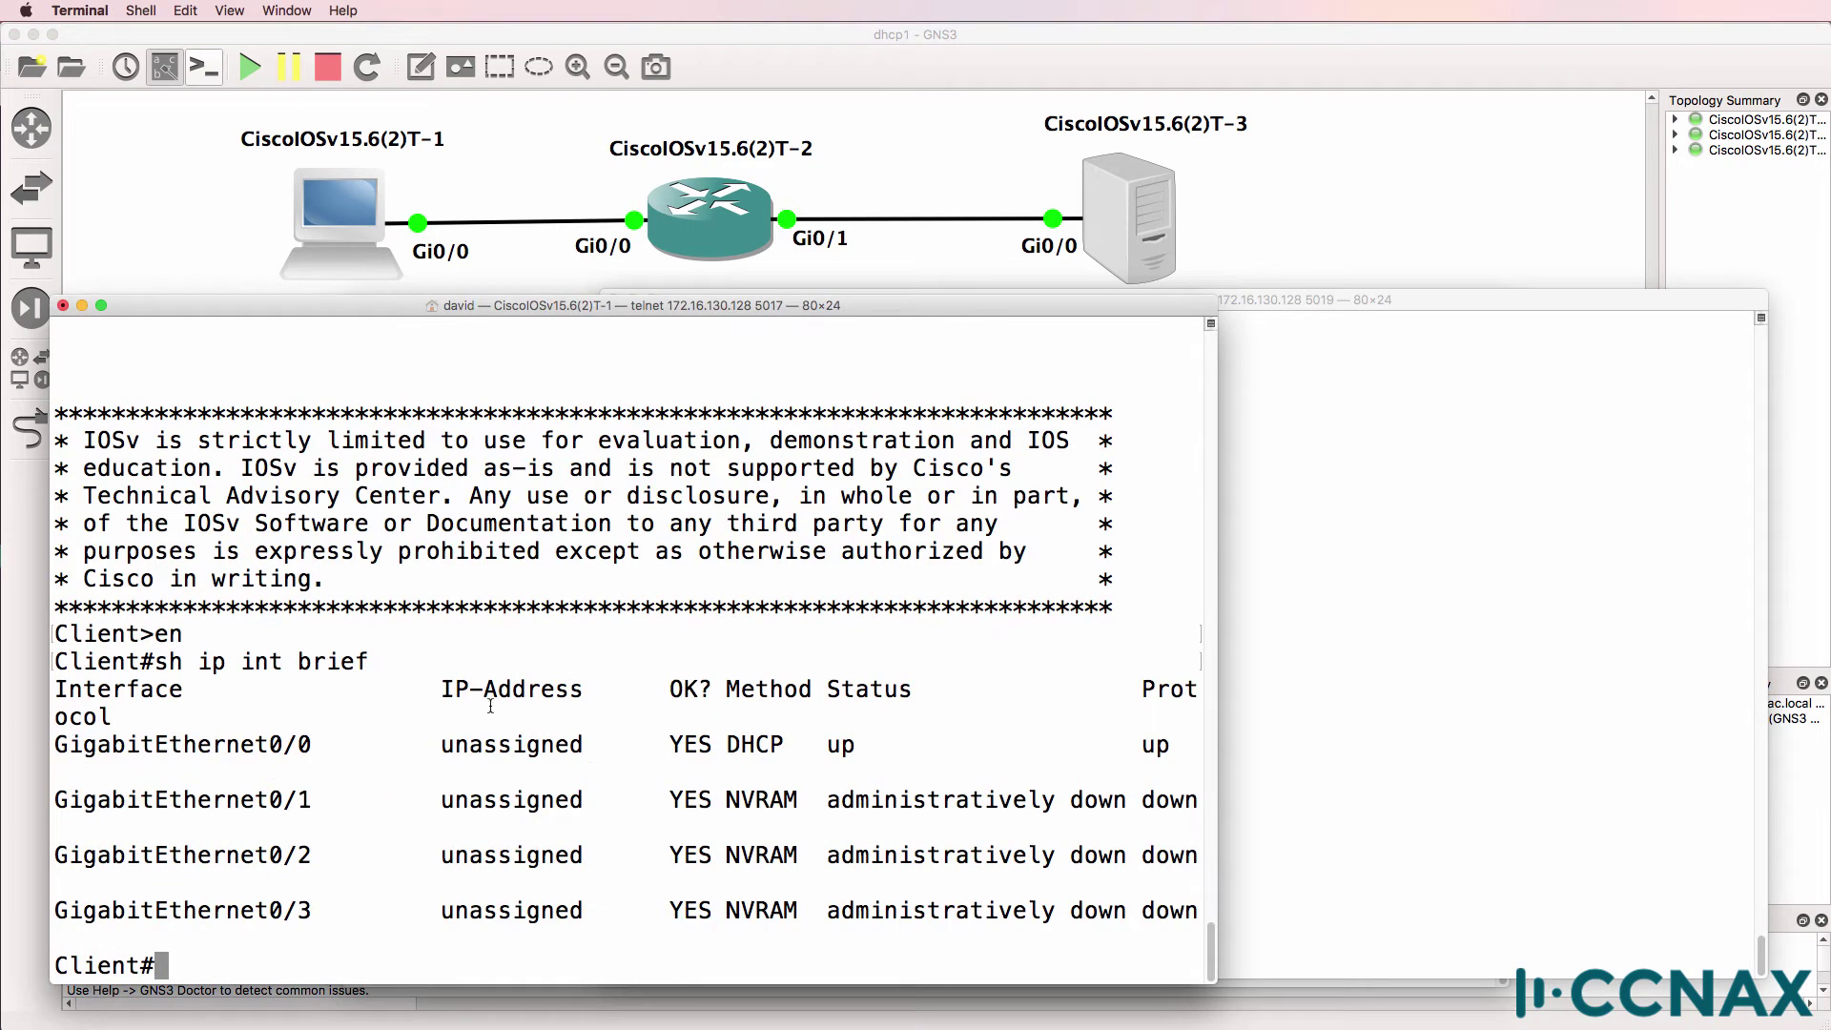
drag(727, 744, 785, 748)
drag(357, 746, 57, 751)
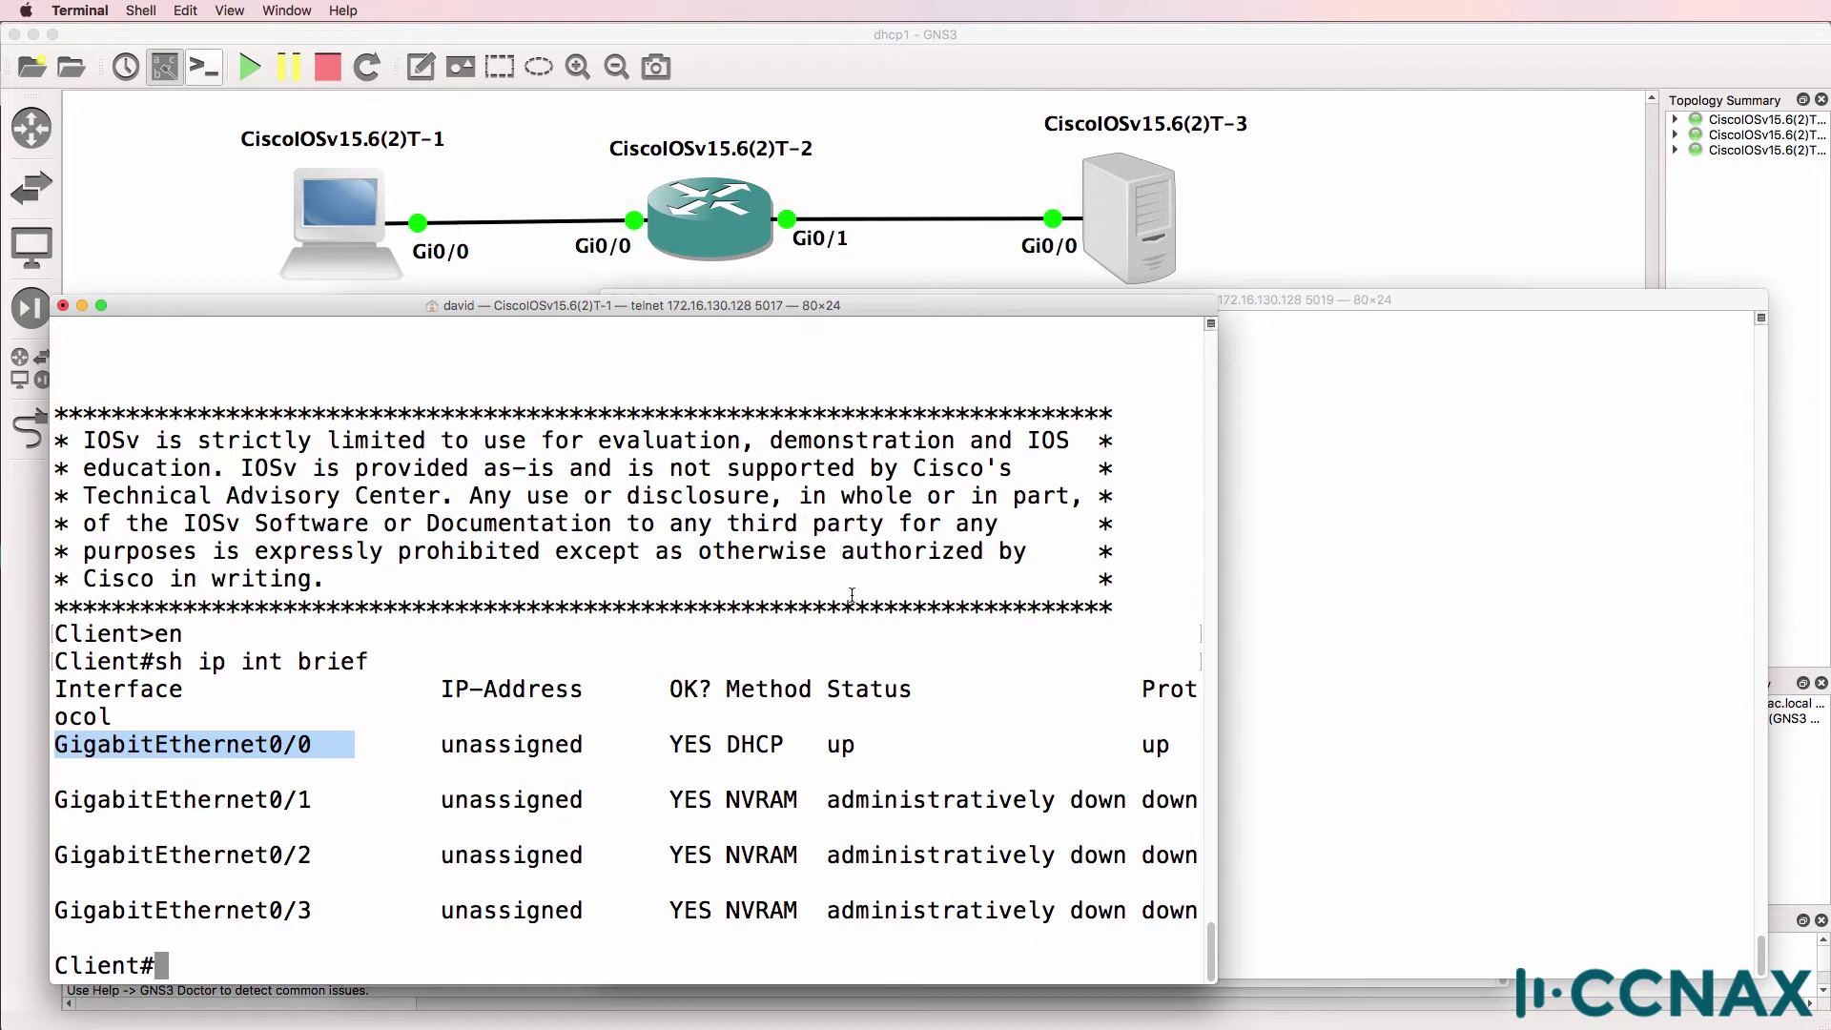
drag(816, 745, 1208, 755)
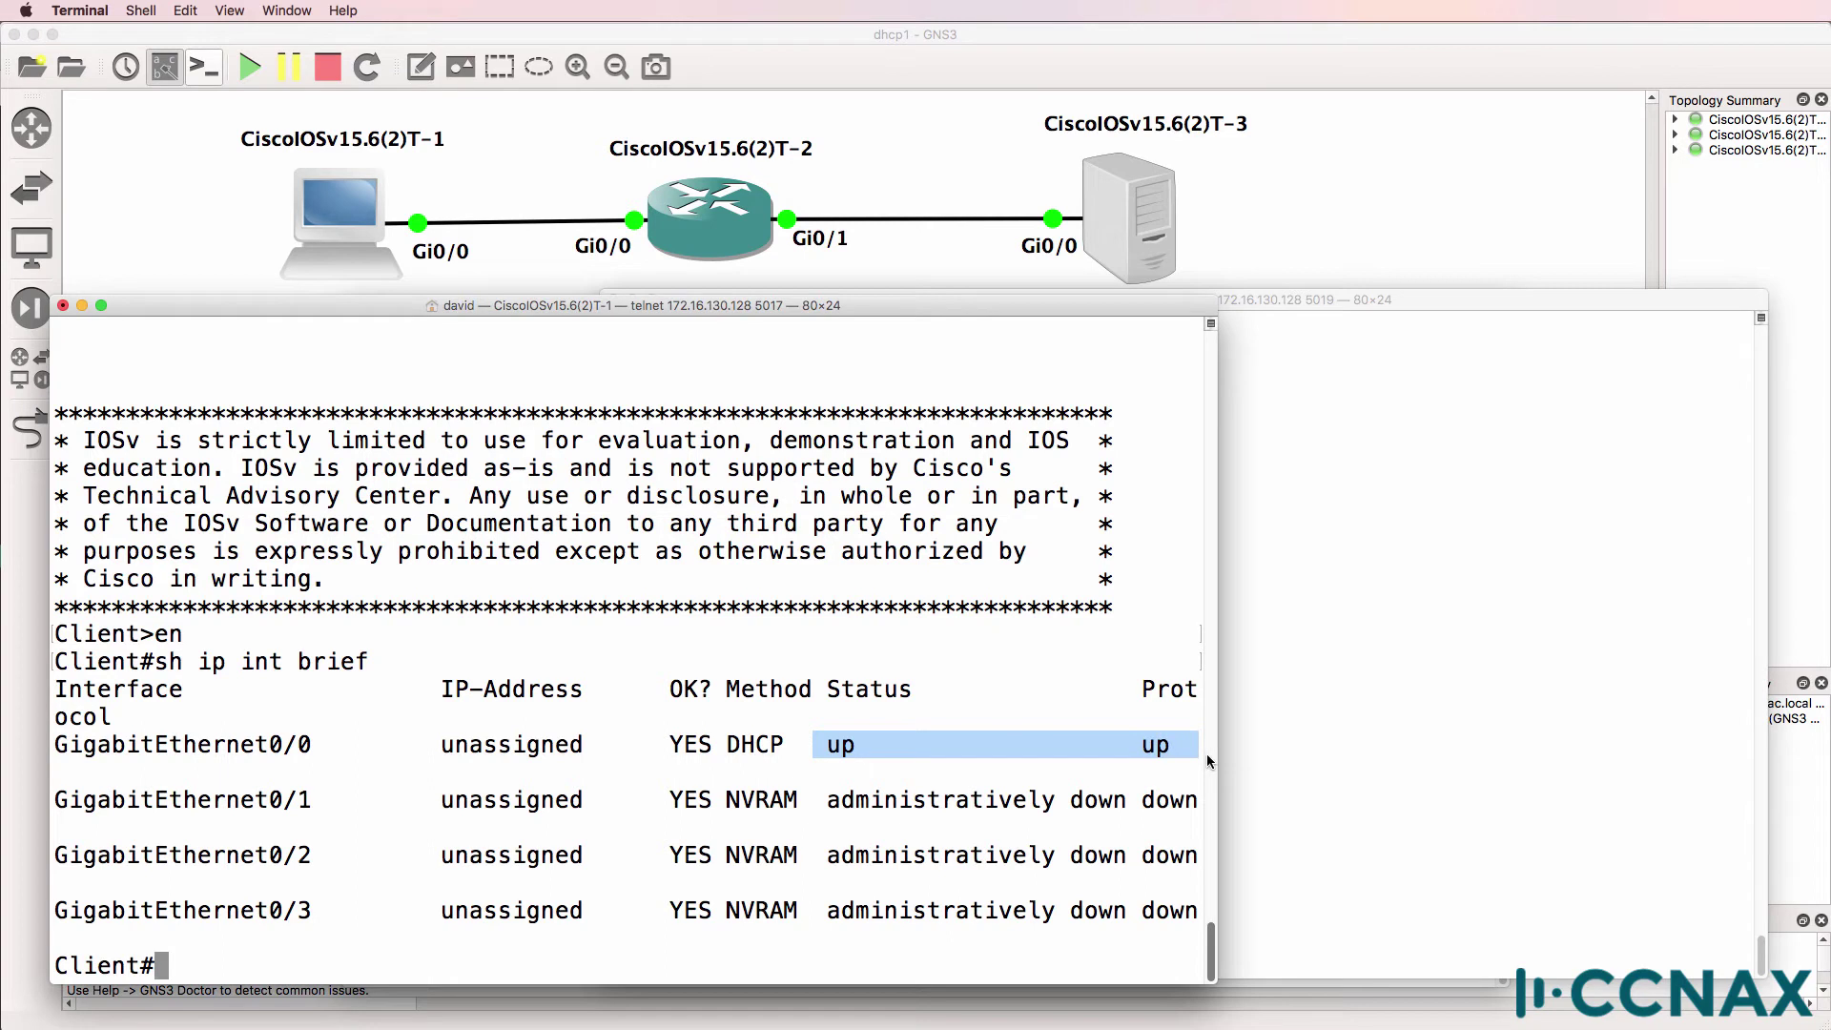
Show the client's Gi0/0 running config with 'ip address dhcp' while the interface stays unassigned.
text(sh run )
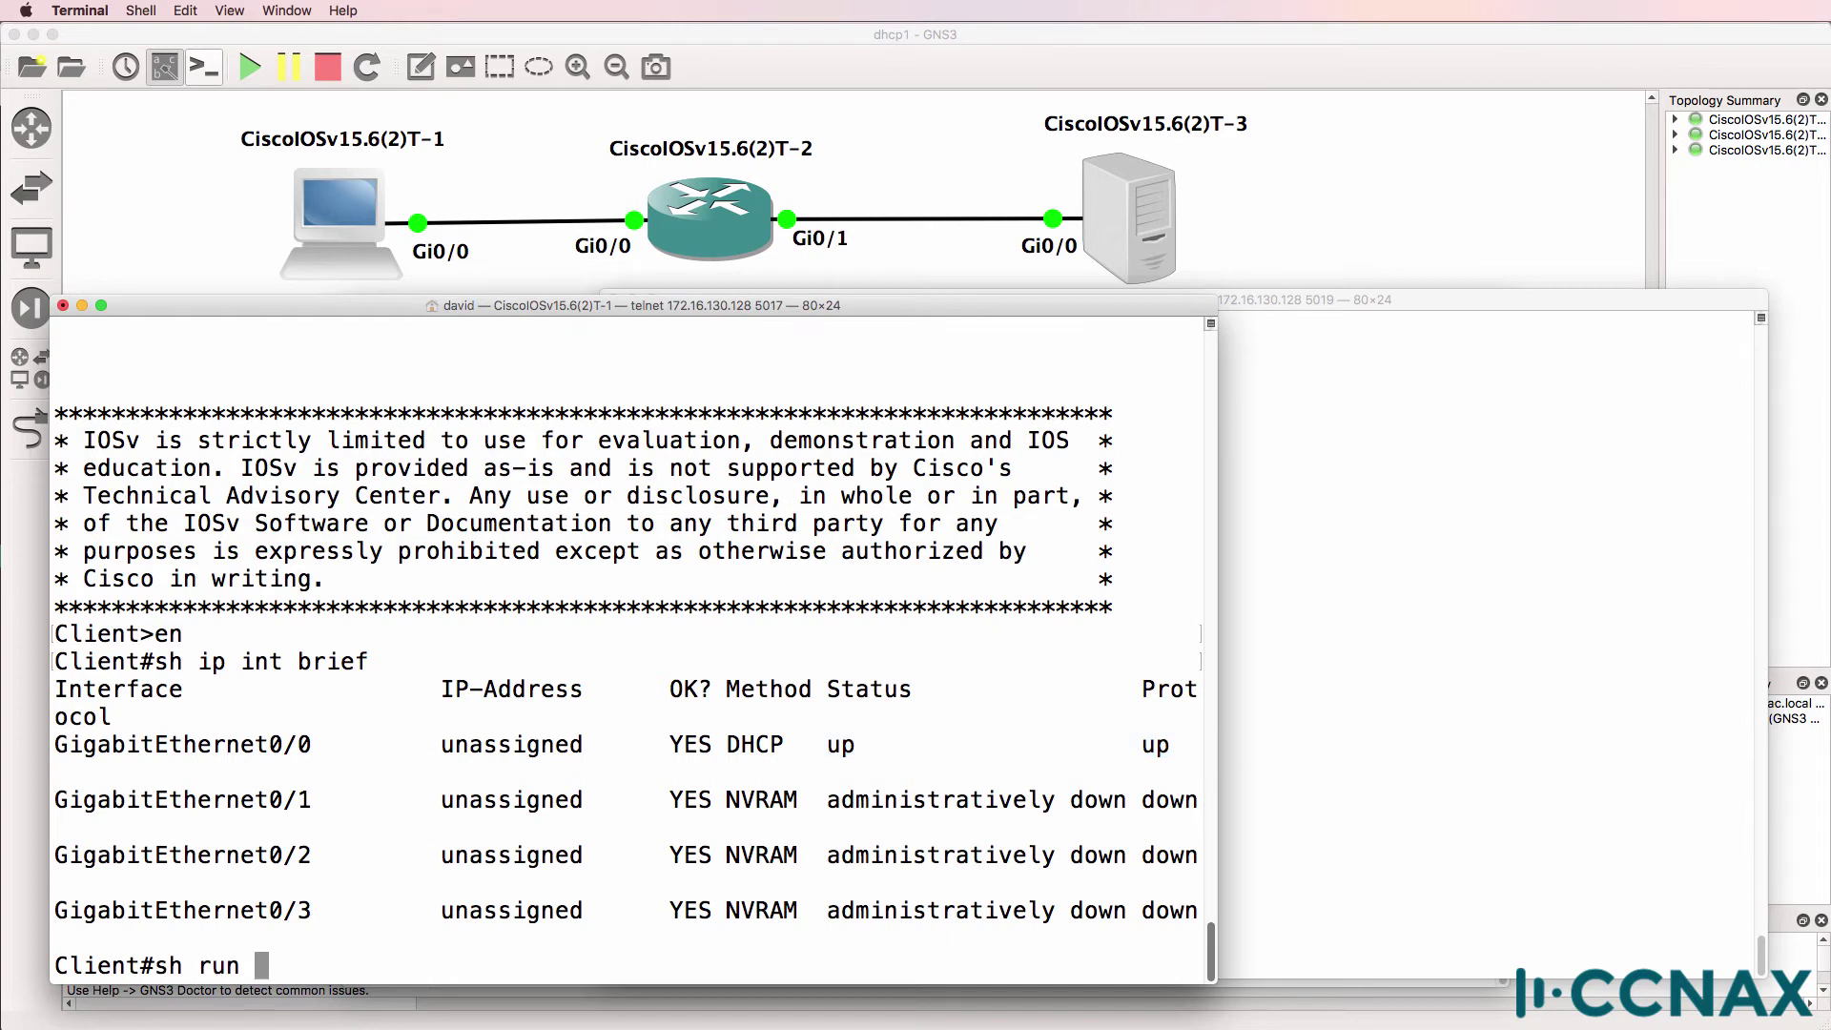
text(int g0/0/)
key(Return)
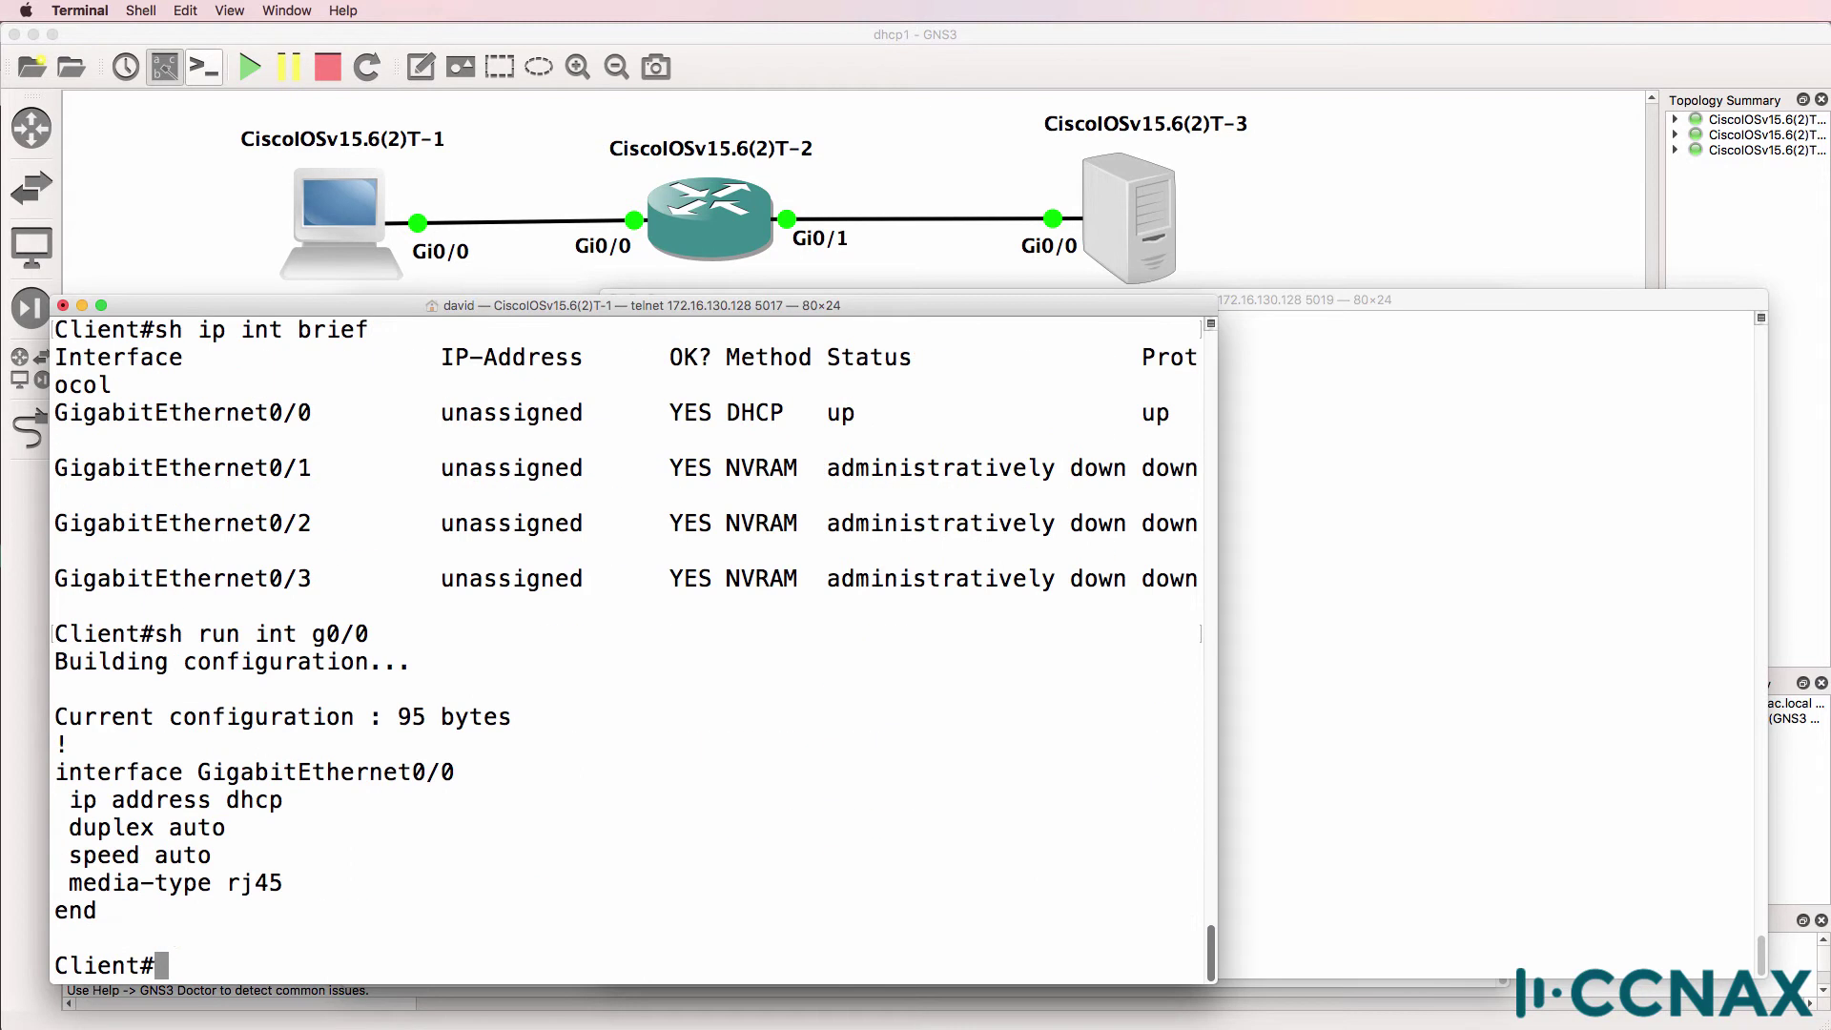
drag(283, 801, 52, 796)
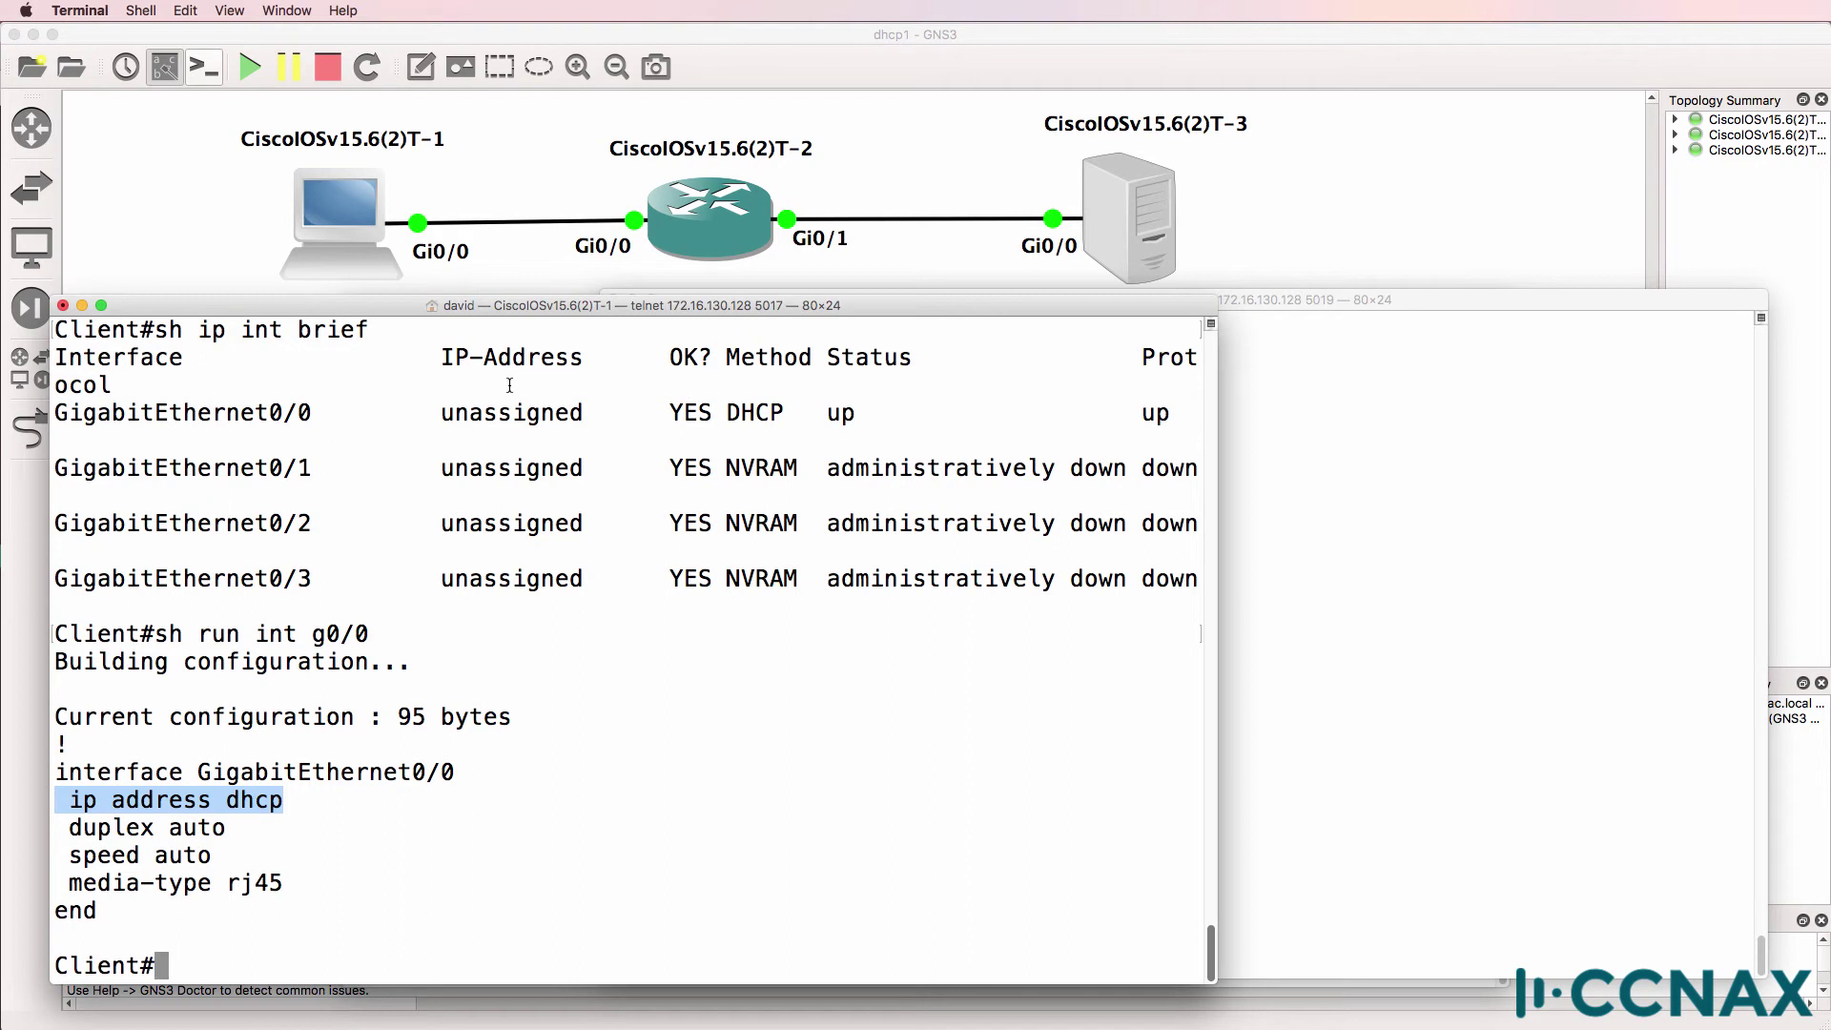
drag(441, 412, 616, 408)
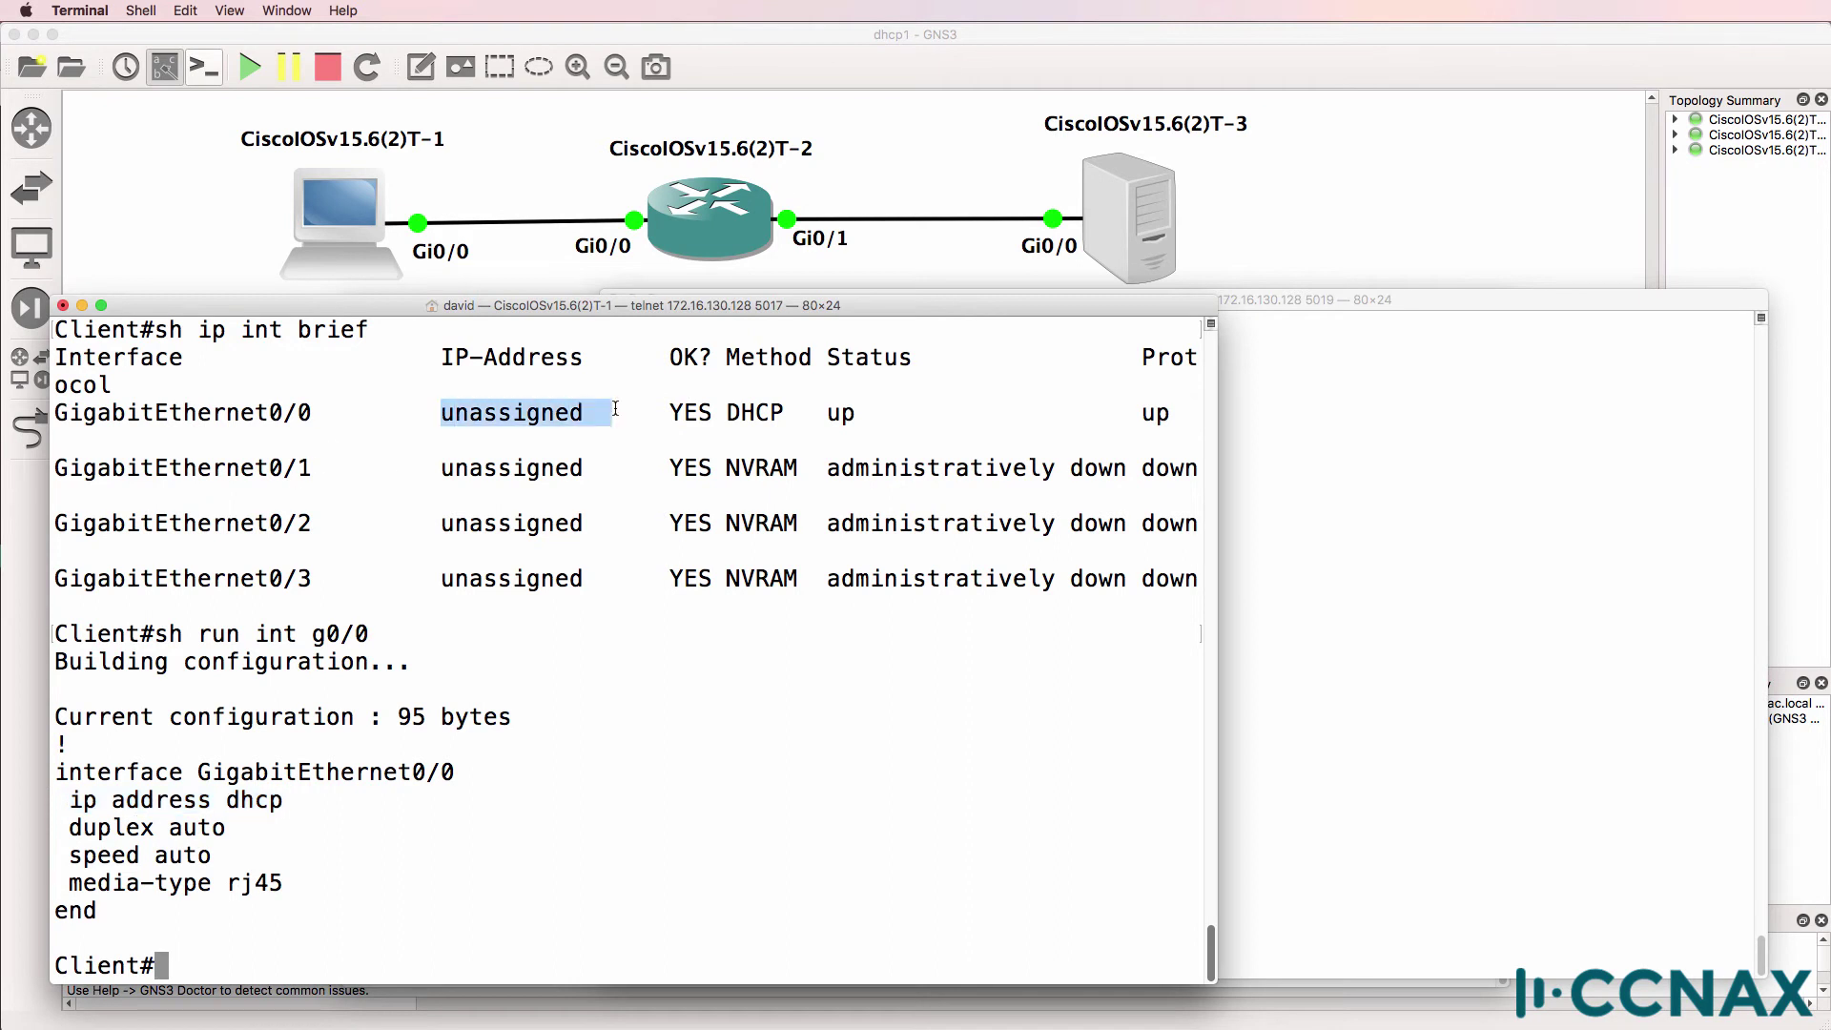
key(super+grave)
List R2's interface addresses, noting 10.1.1.254 and 10.1.2.254.
key(Return)
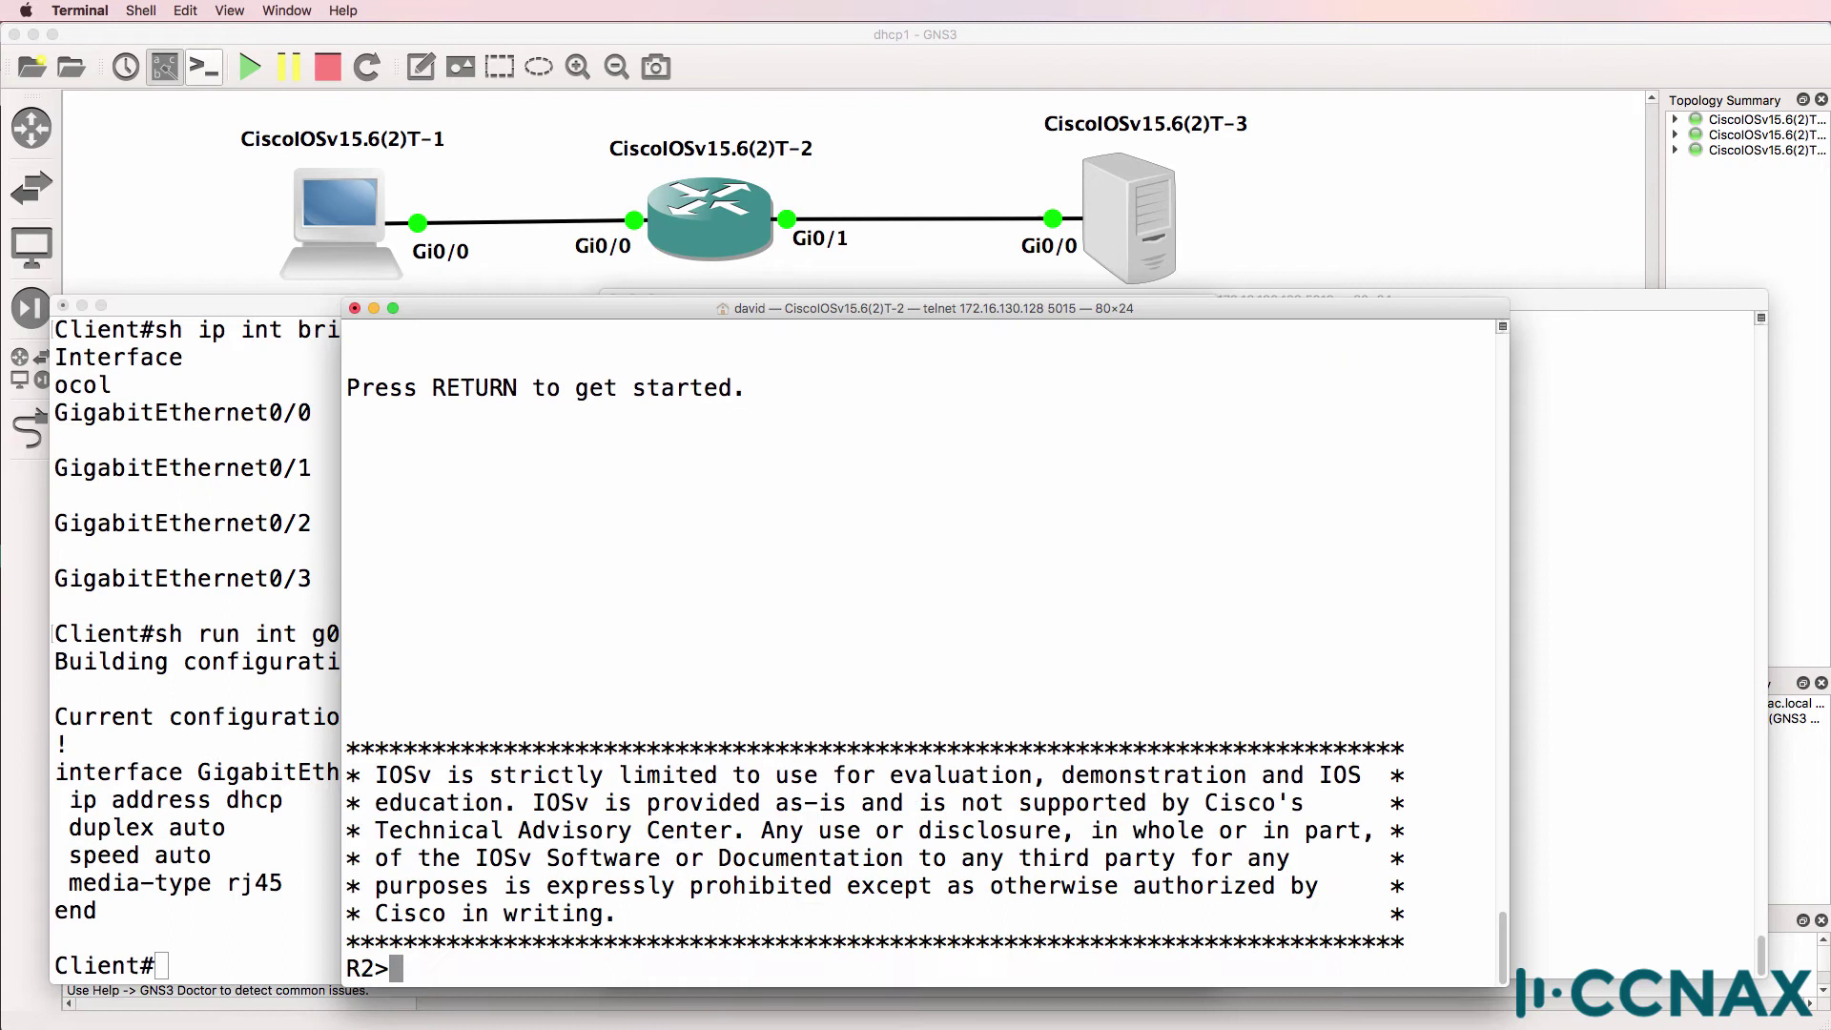
text(en)
key(Return)
text(sh )
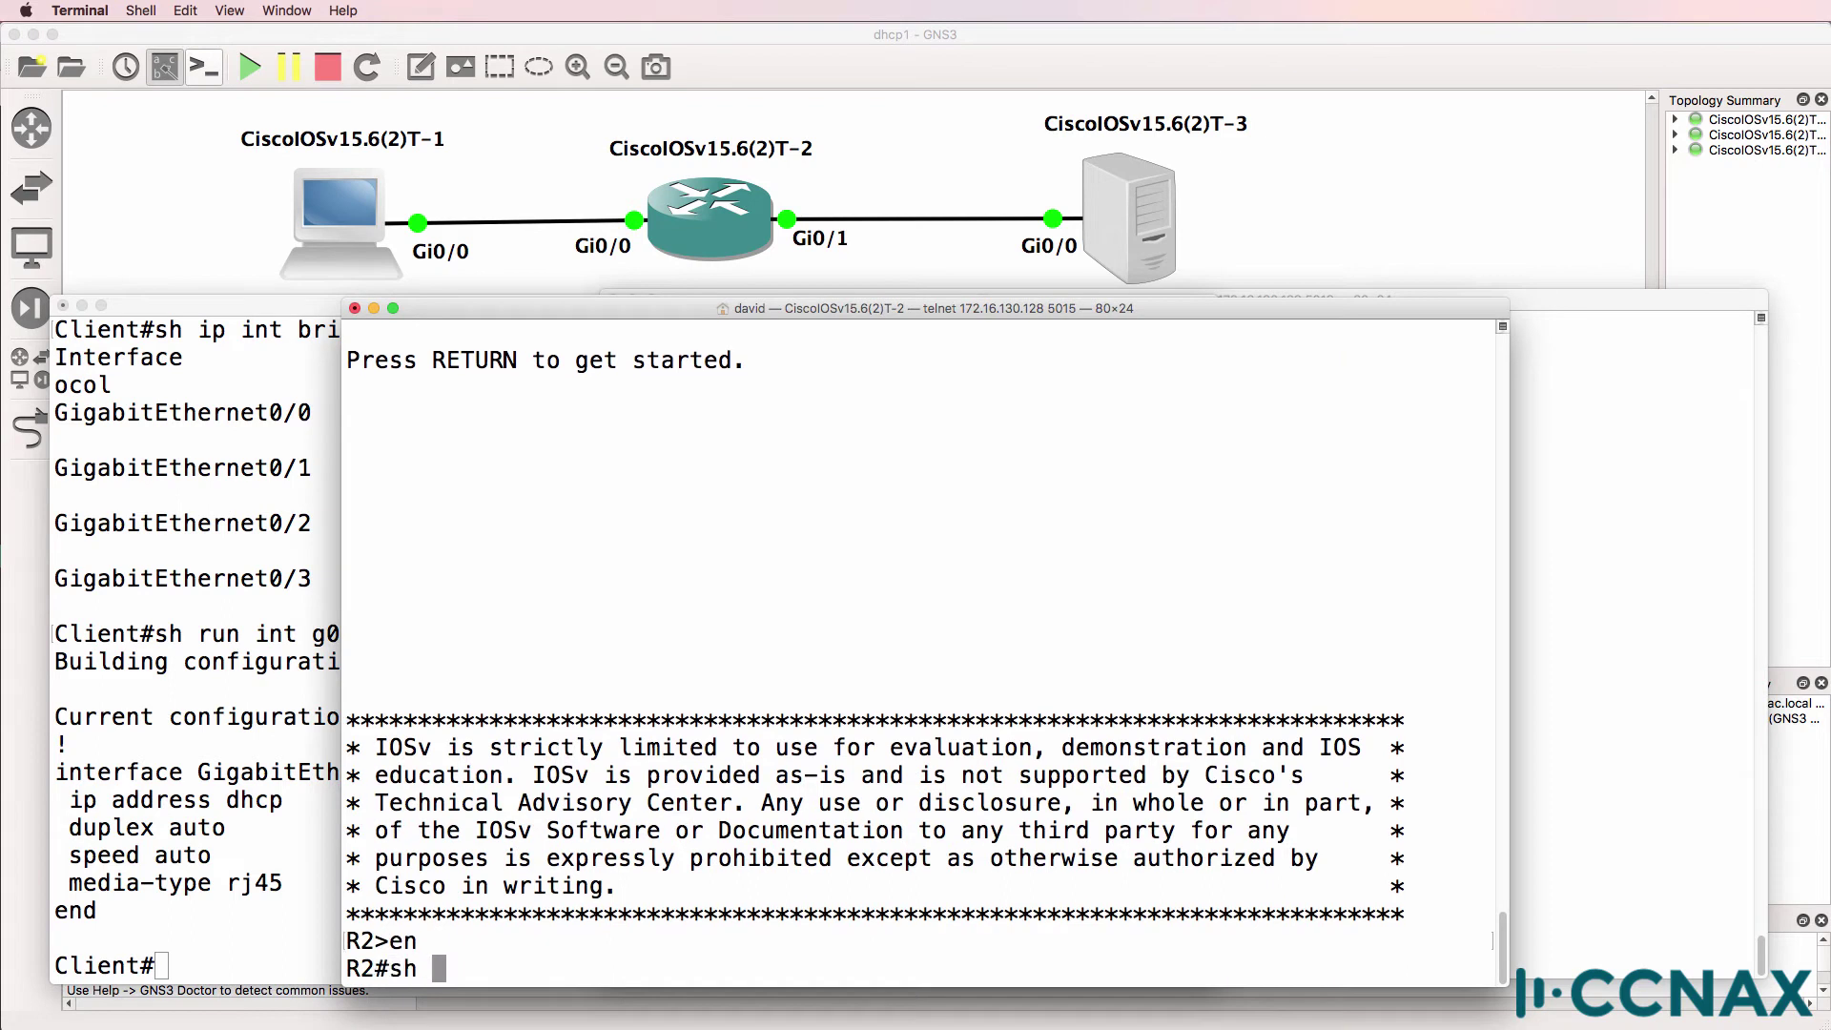
text(ip int brief)
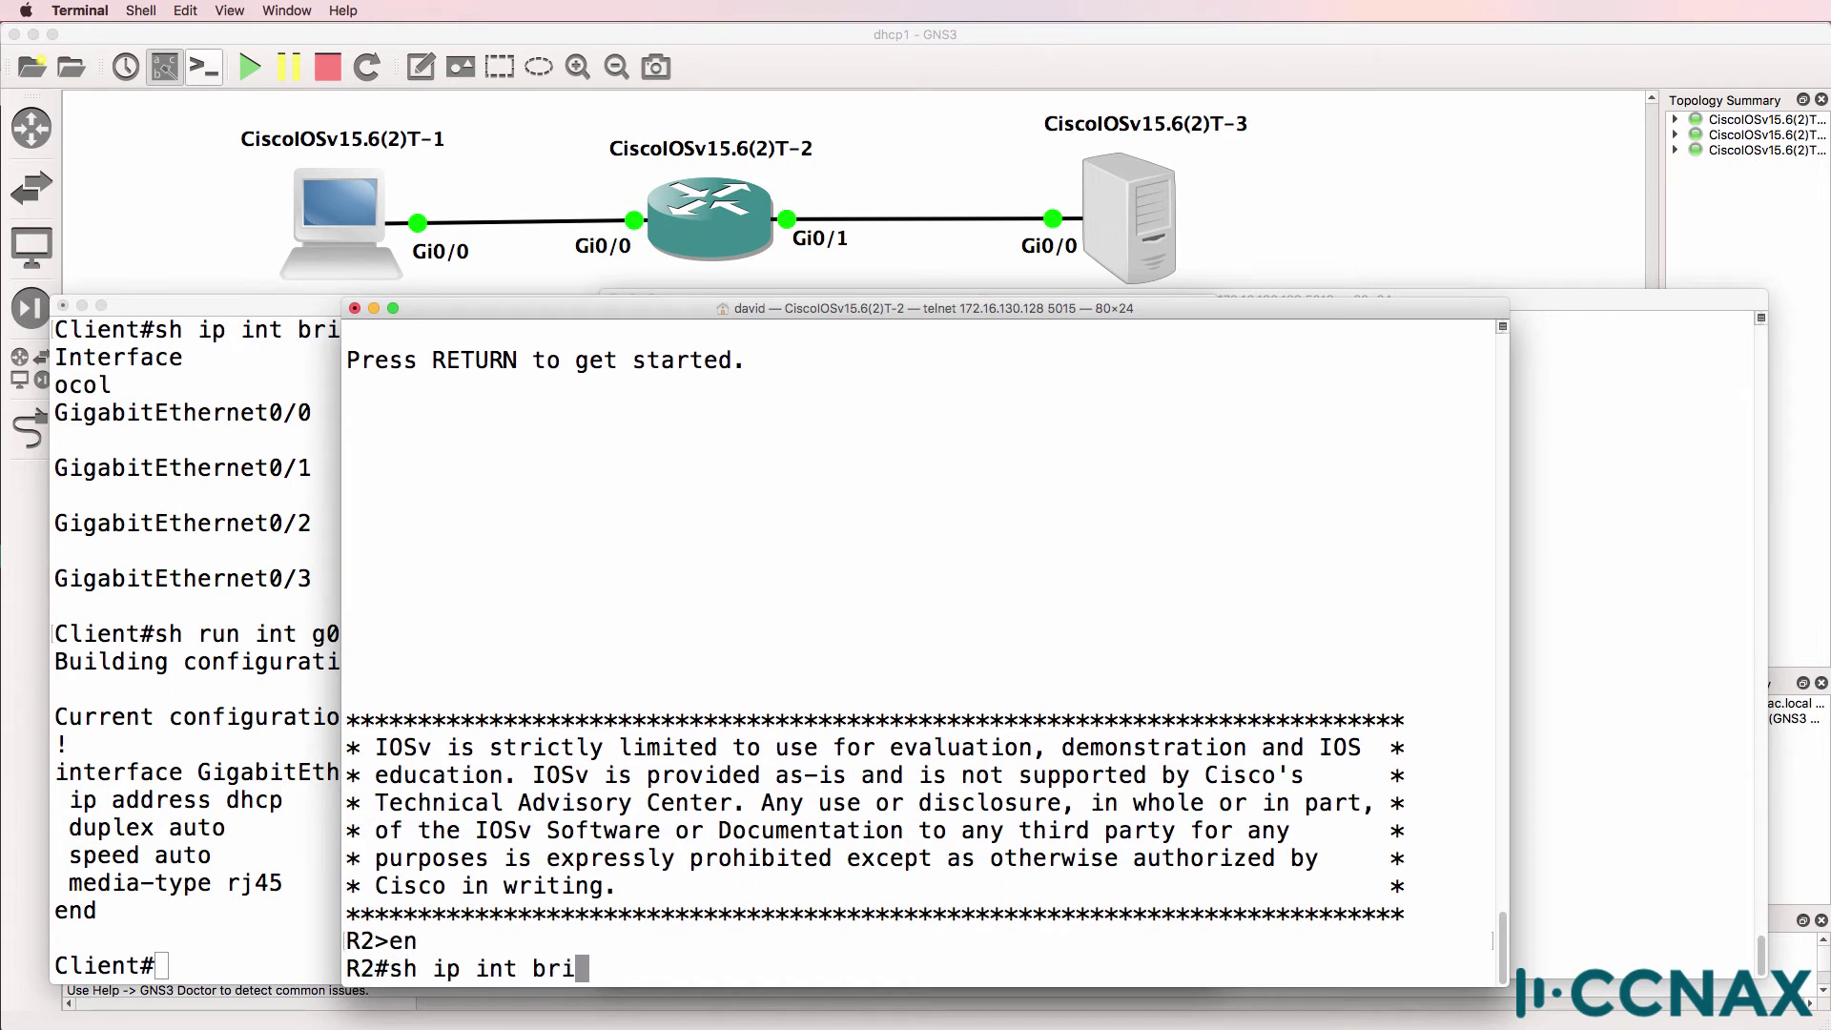
key(Return)
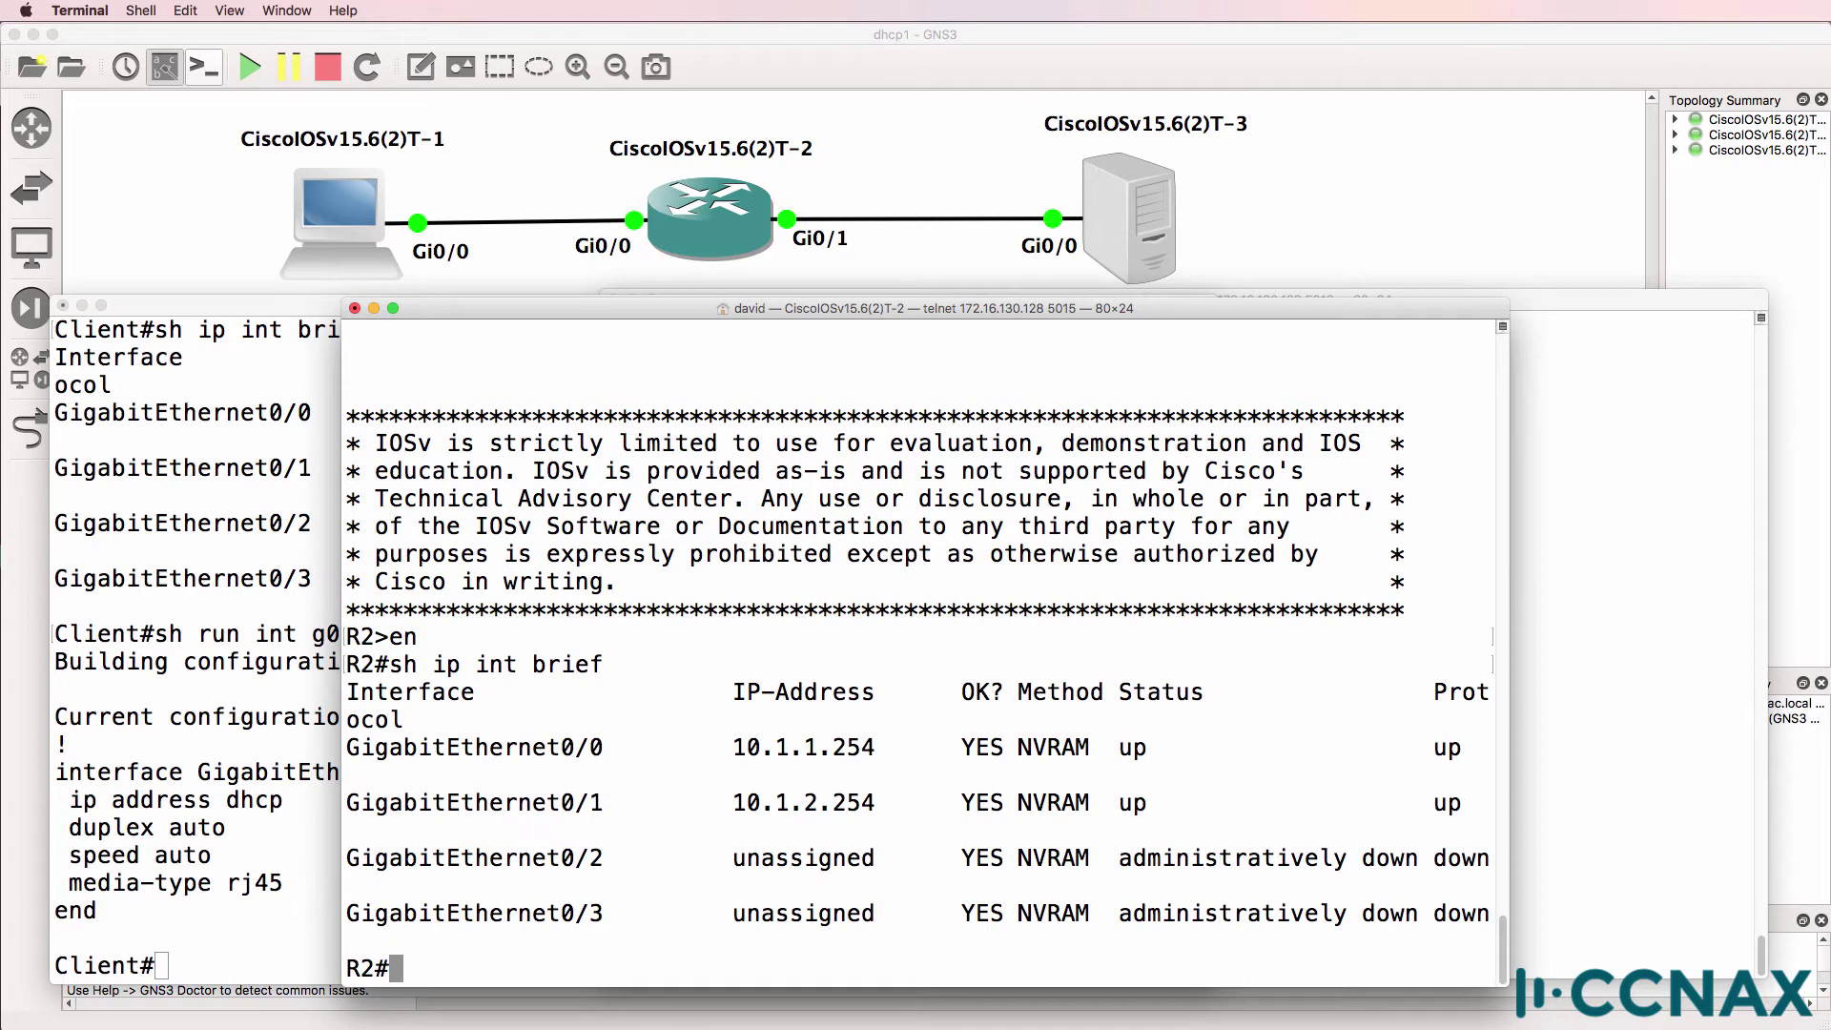
drag(689, 748, 924, 751)
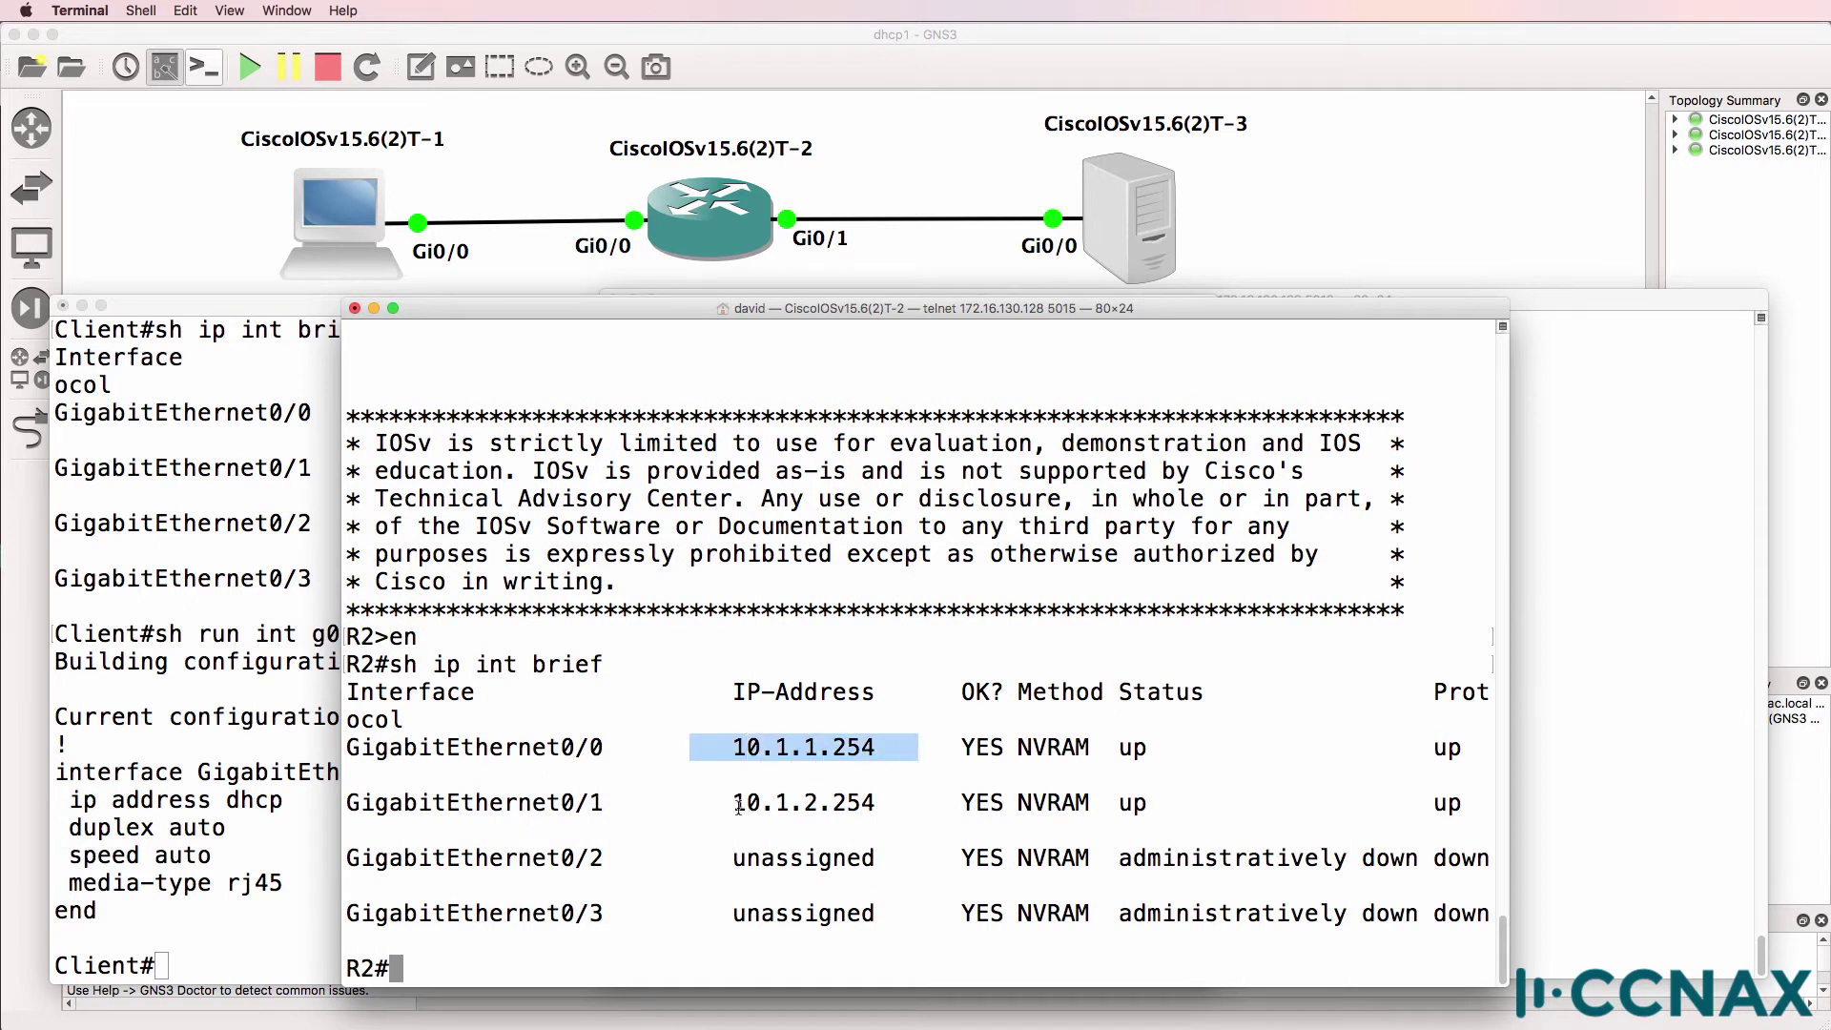
drag(720, 803, 911, 791)
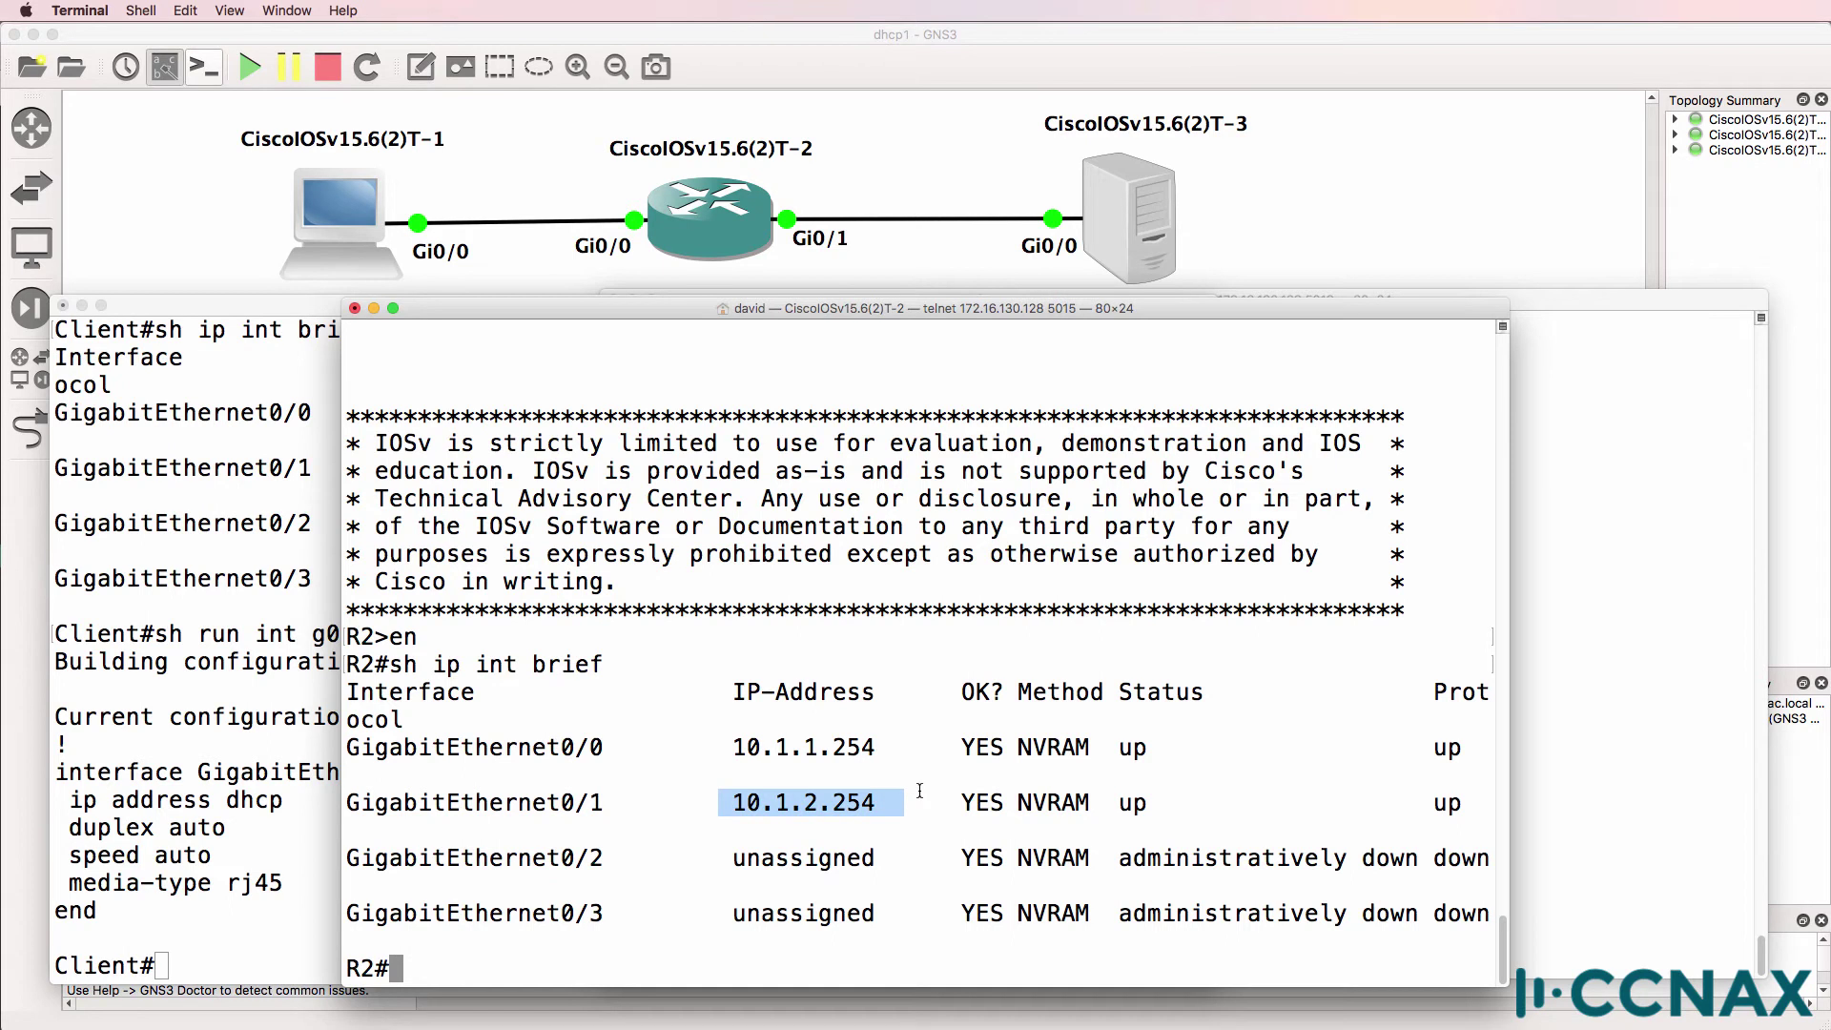
List the DHCP server's interfaces, noting Gi0/0 at 10.1.2.1.
click(1610, 645)
key(Return)
text(en)
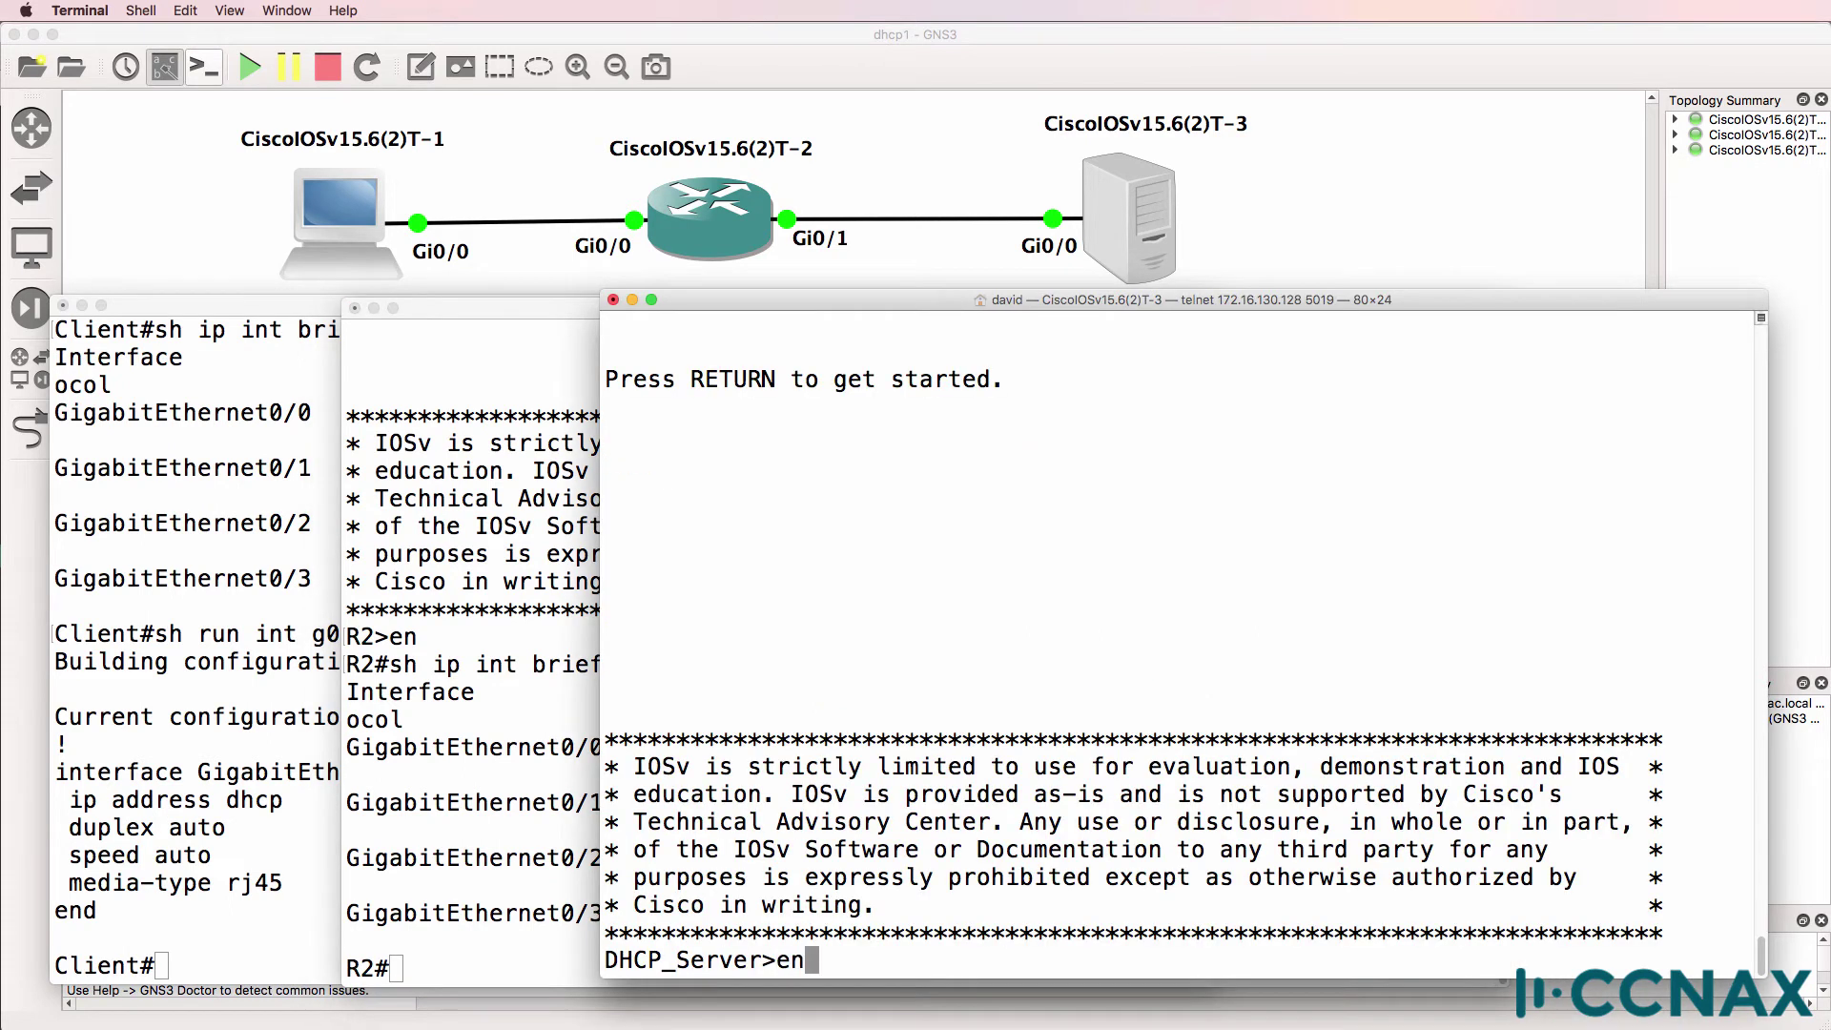
key(Return)
text(sh ip int b)
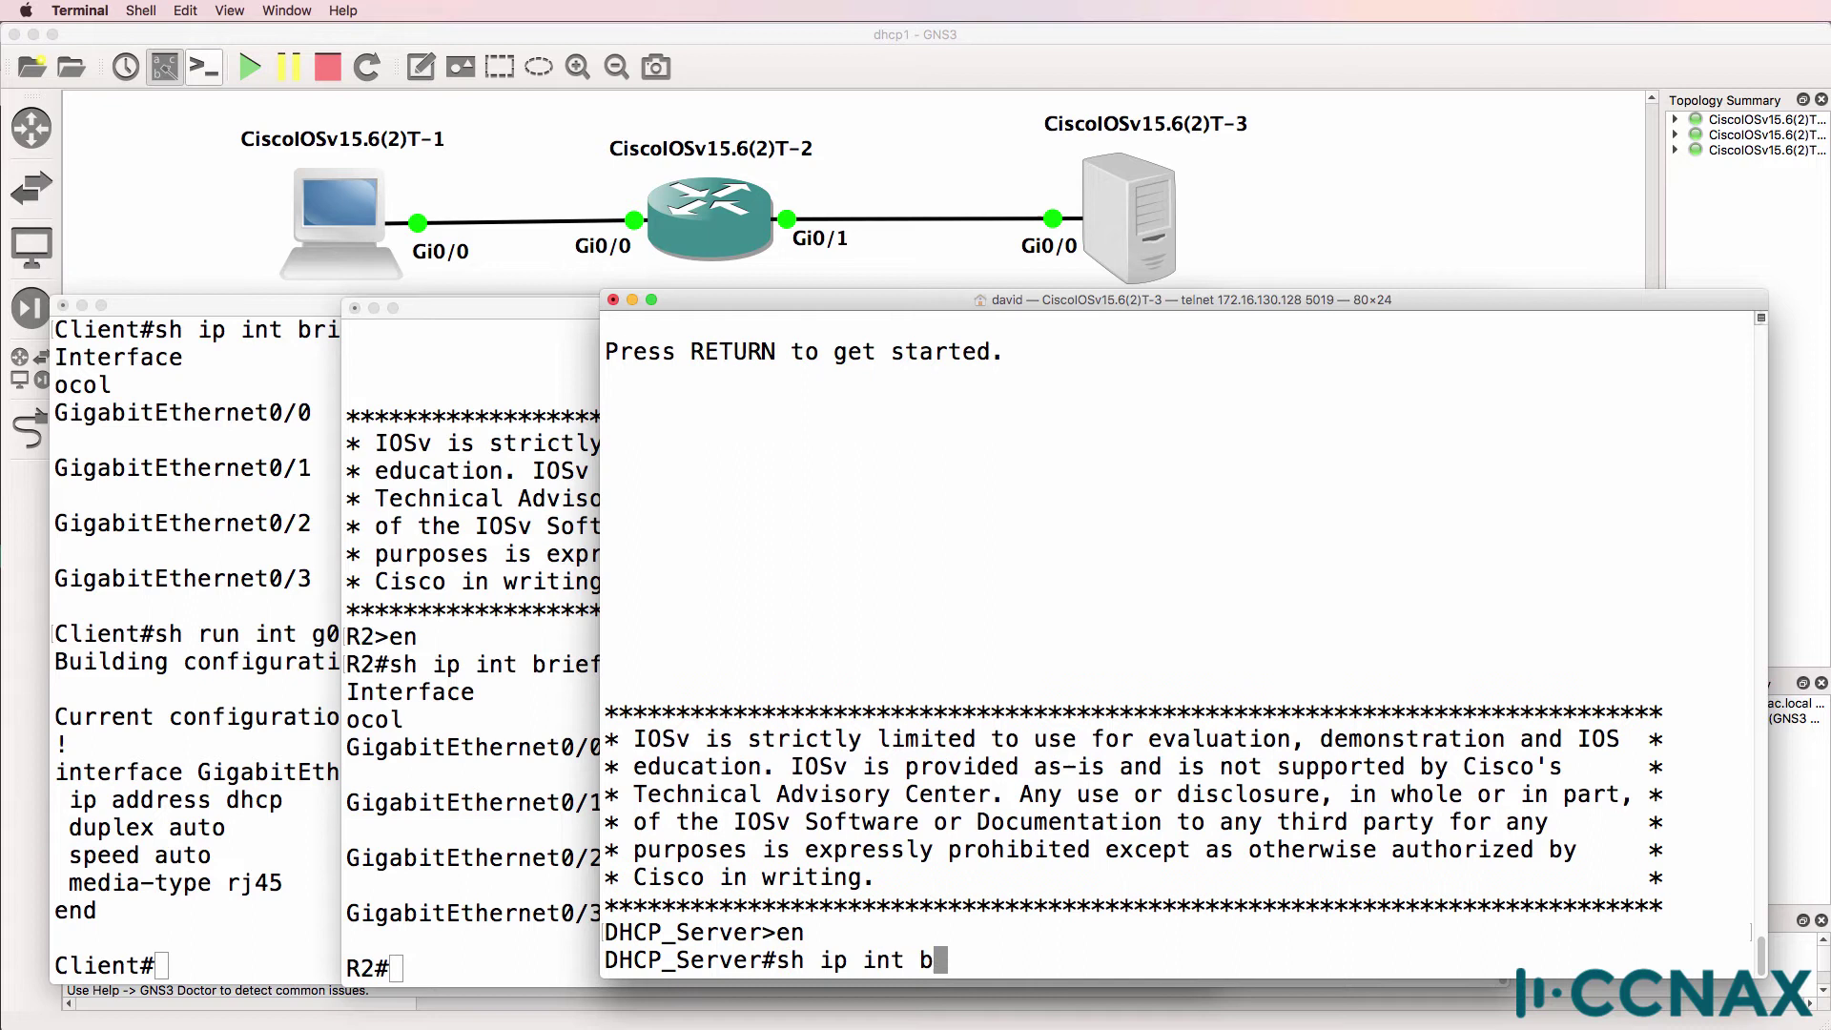
text(rief)
key(Return)
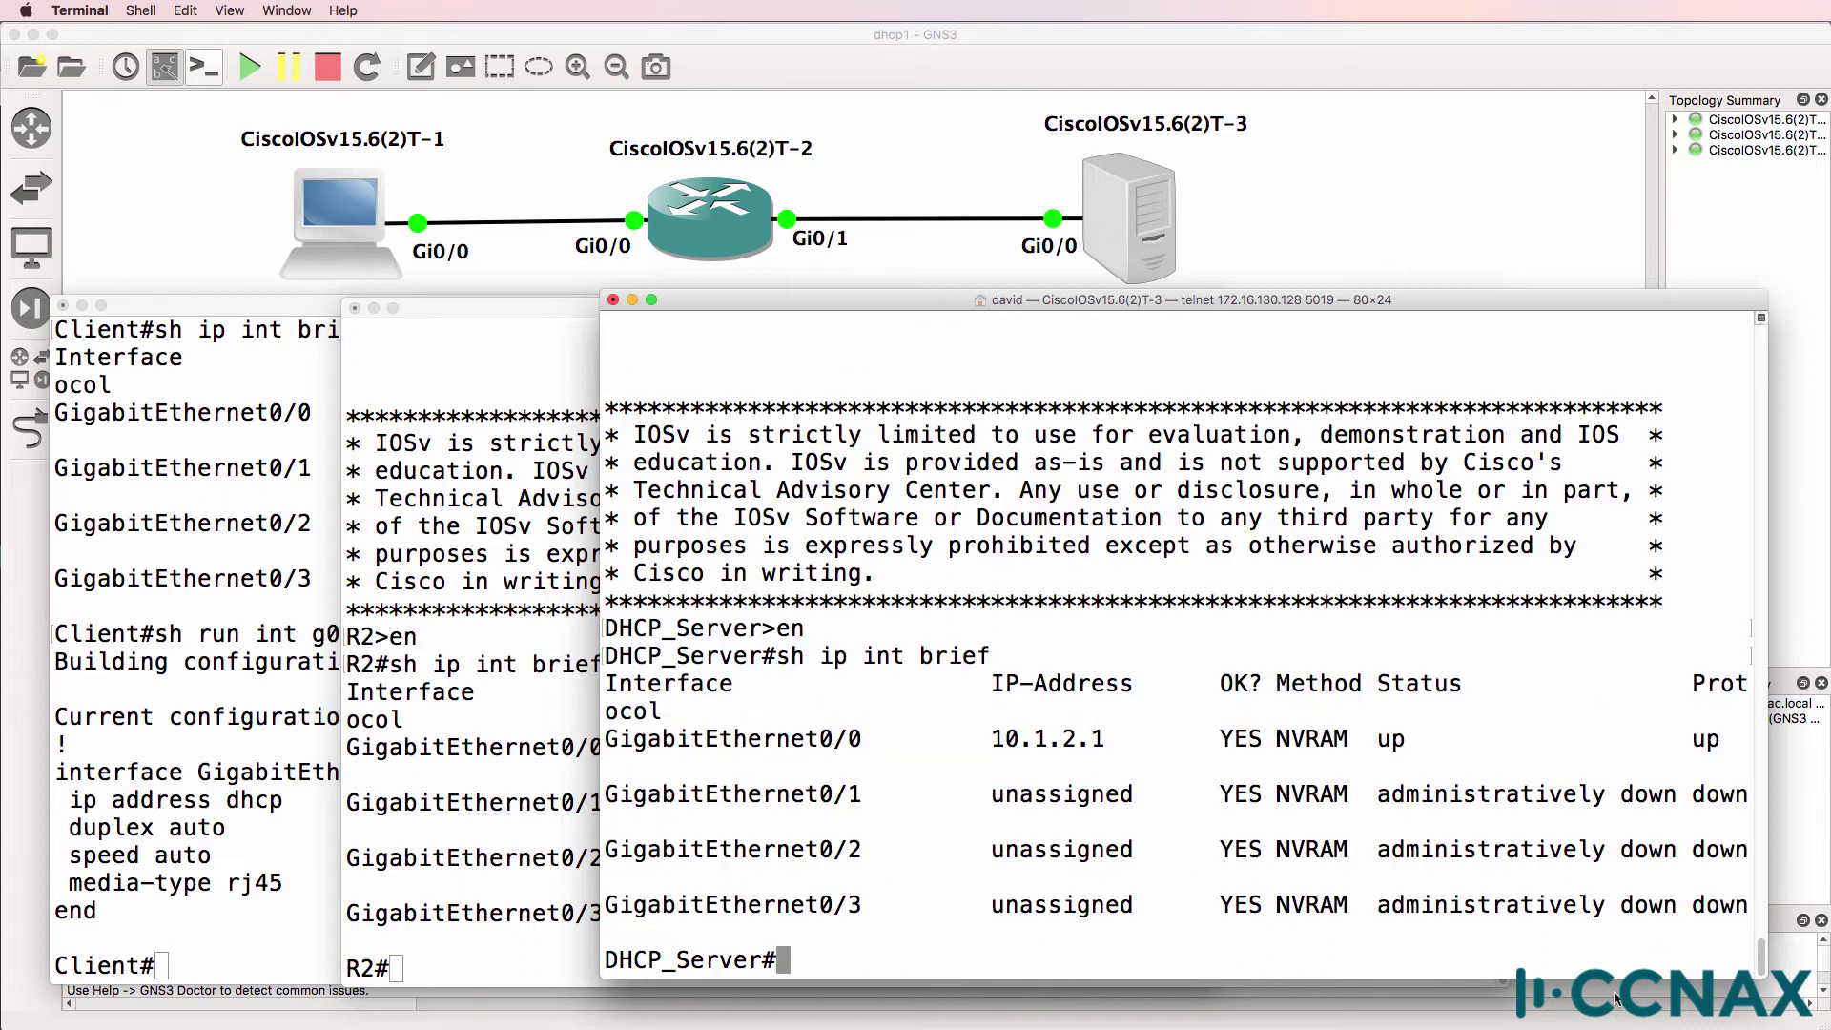
drag(1123, 744, 988, 740)
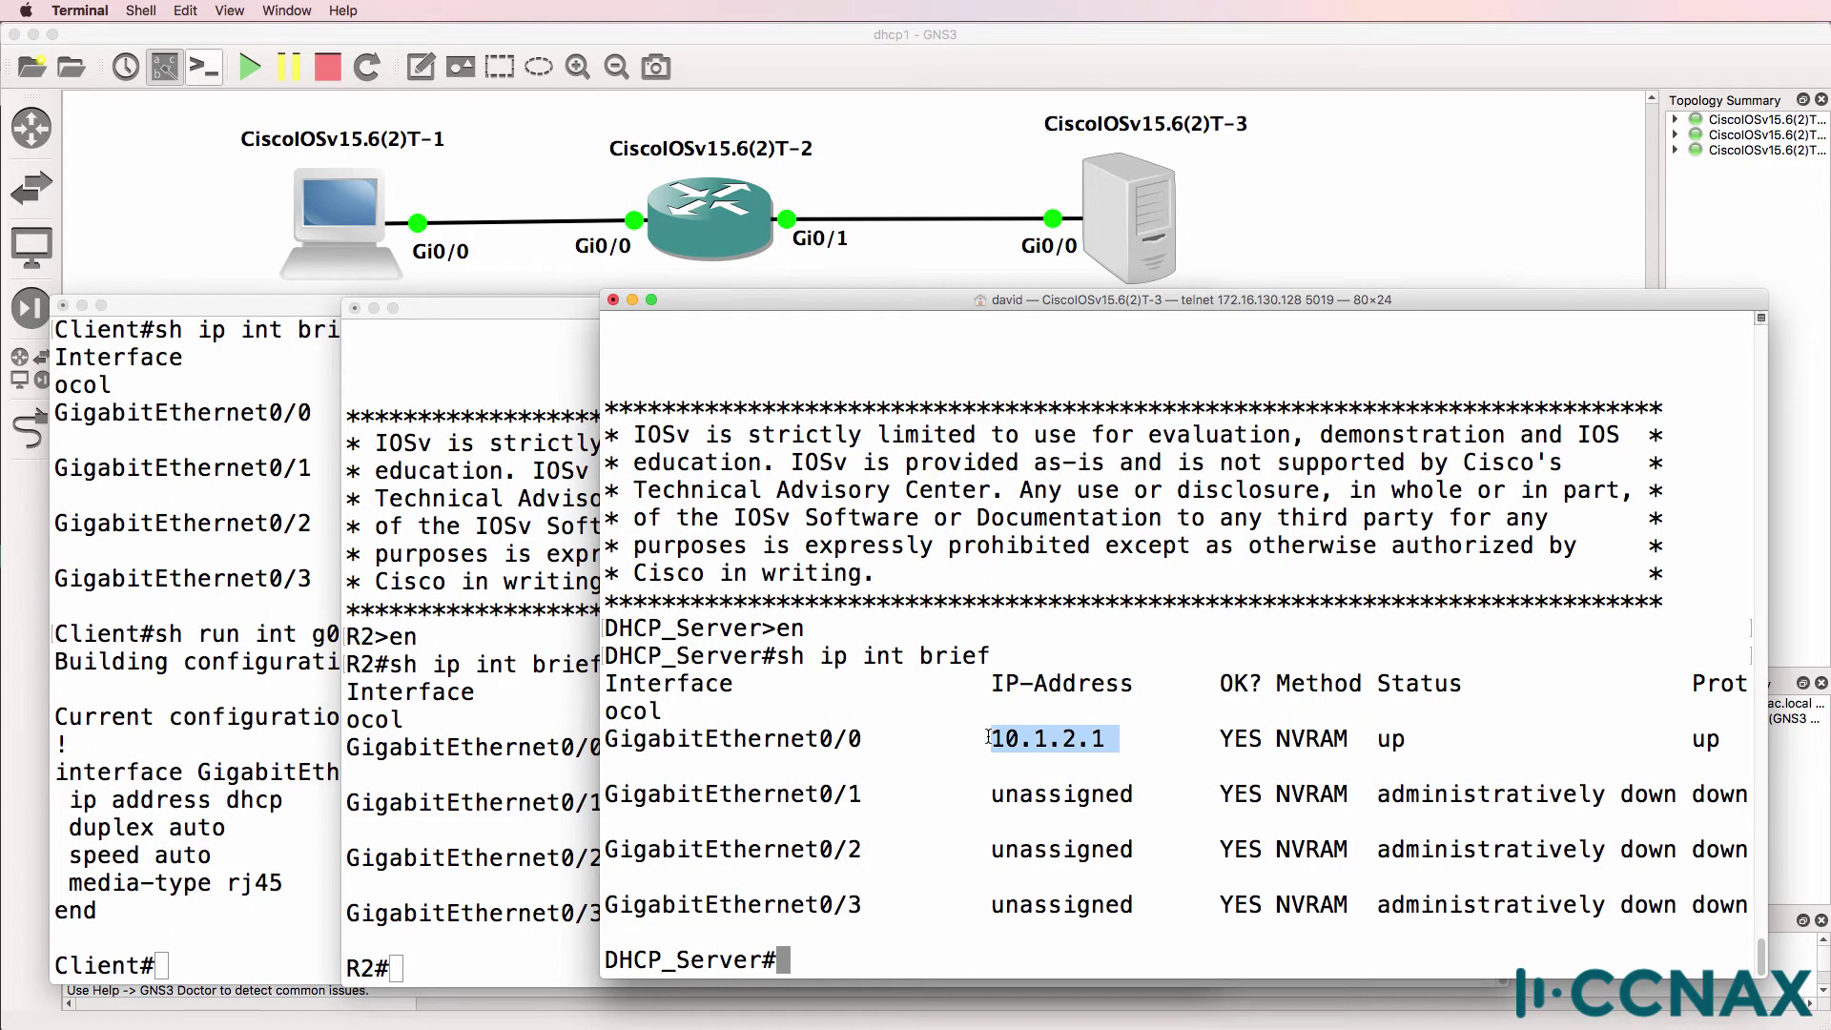
Ping the DHCP server at 10.1.2.1 from R2 and confirm 5/5 success.
click(529, 723)
text(ping )
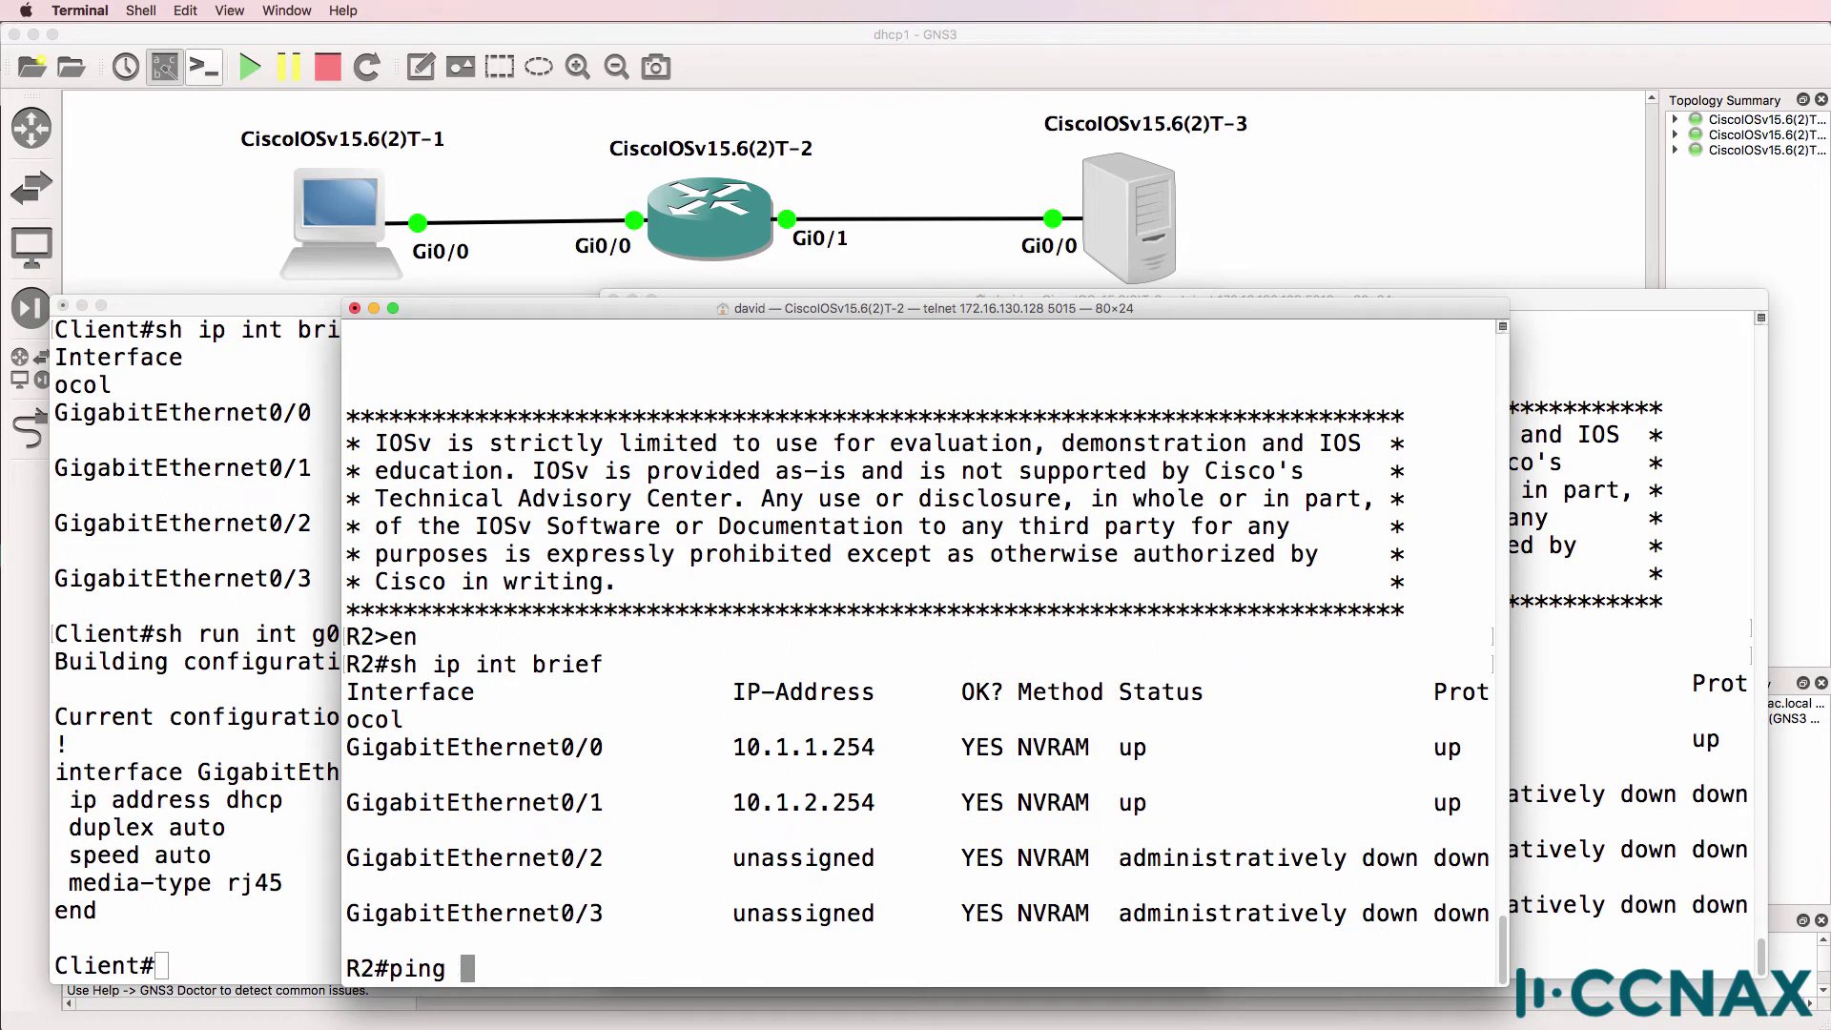
text(10.1.2.1)
key(Return)
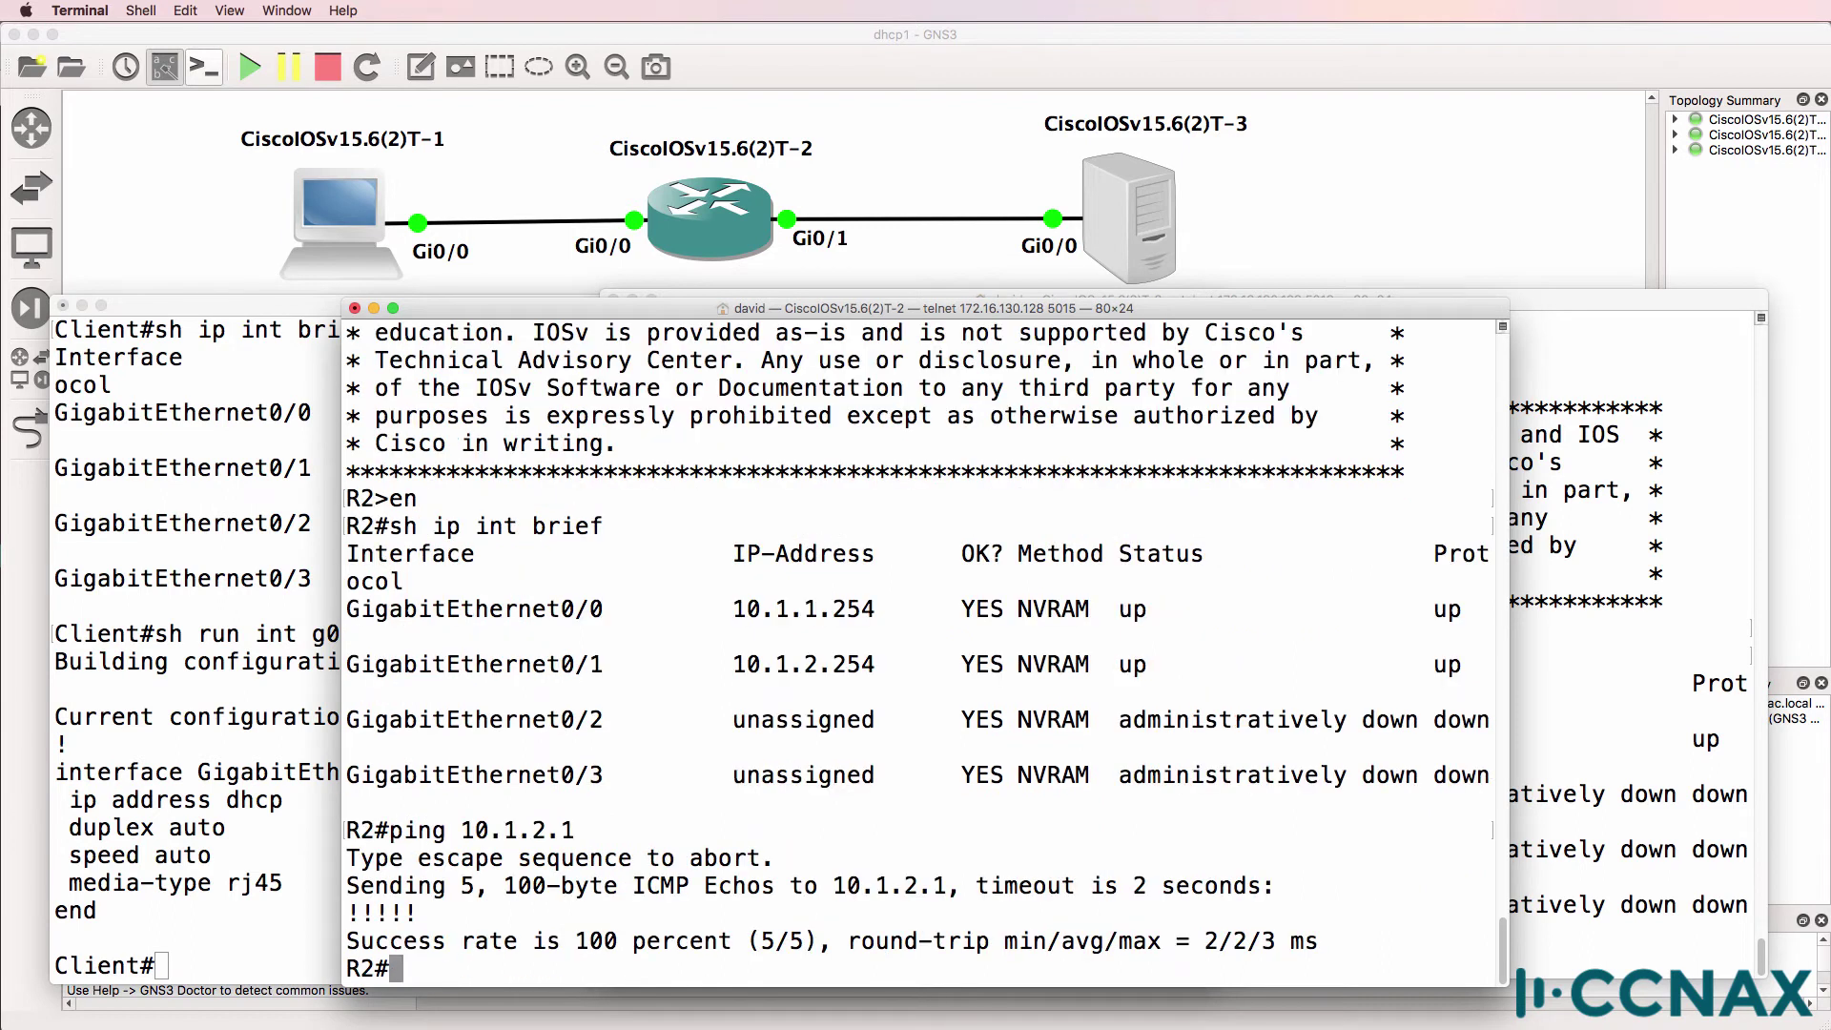
drag(761, 304, 507, 305)
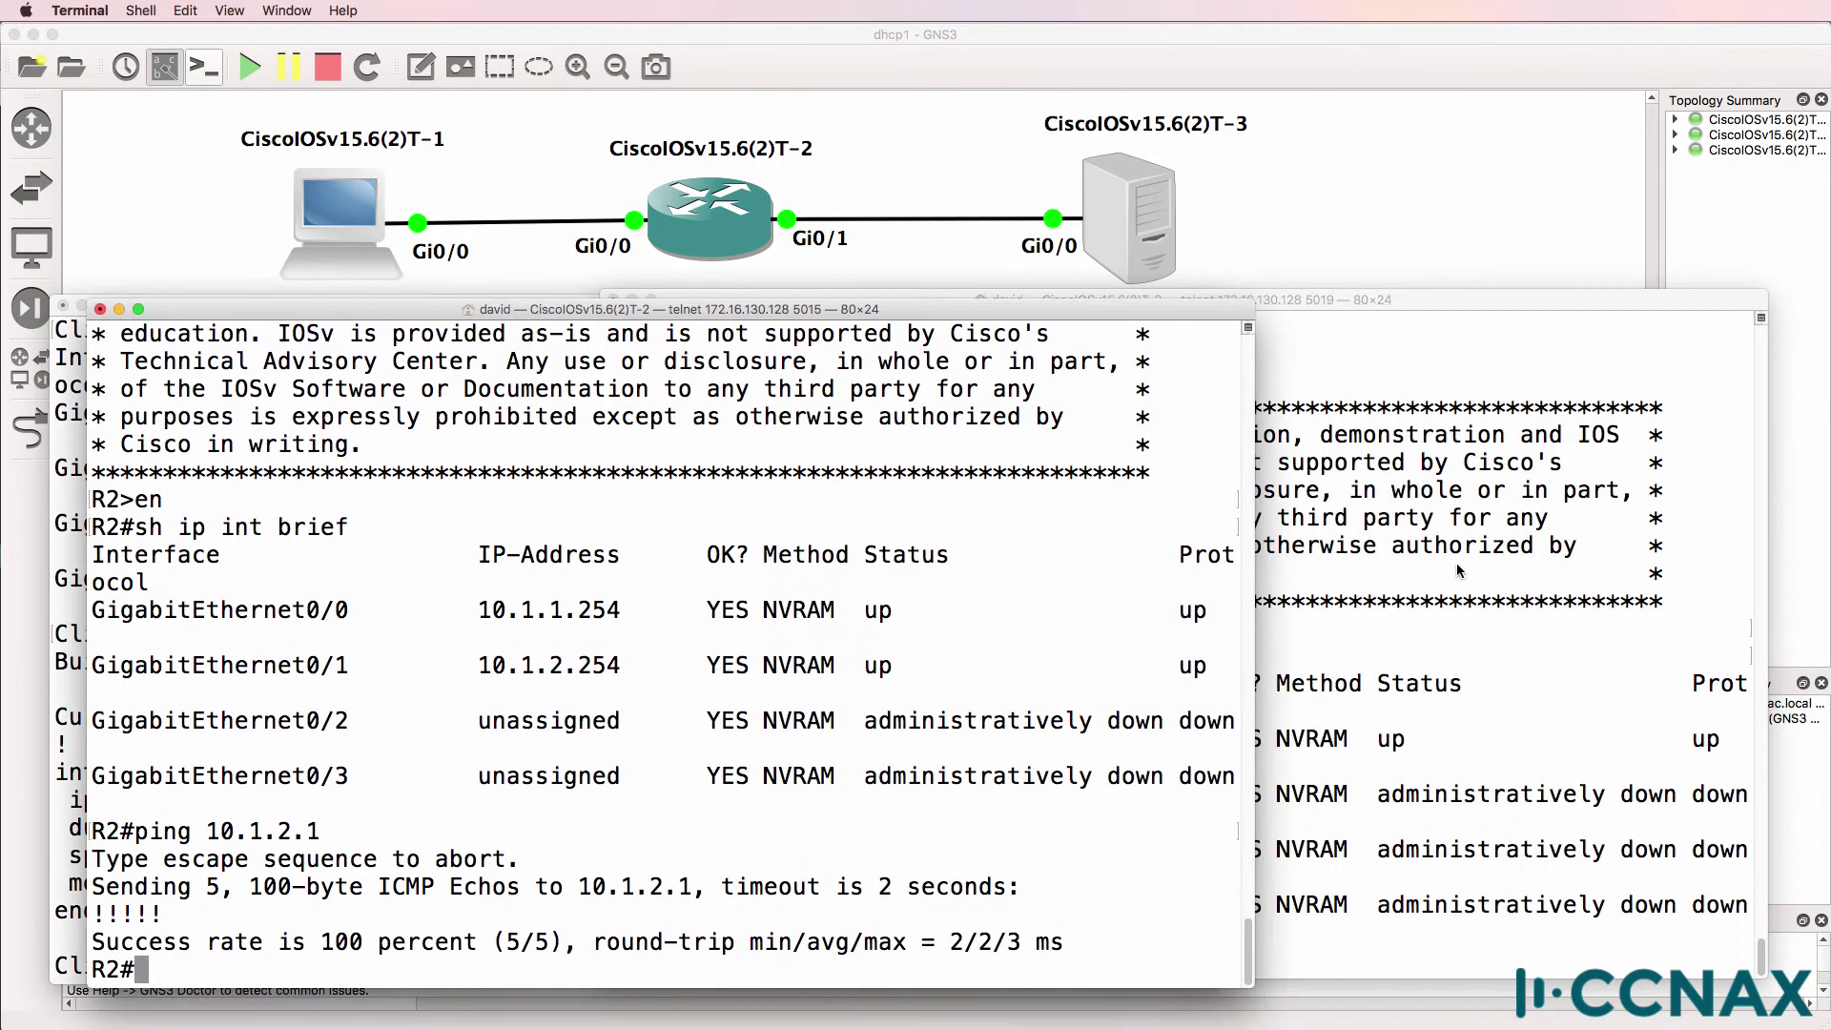
click(1457, 570)
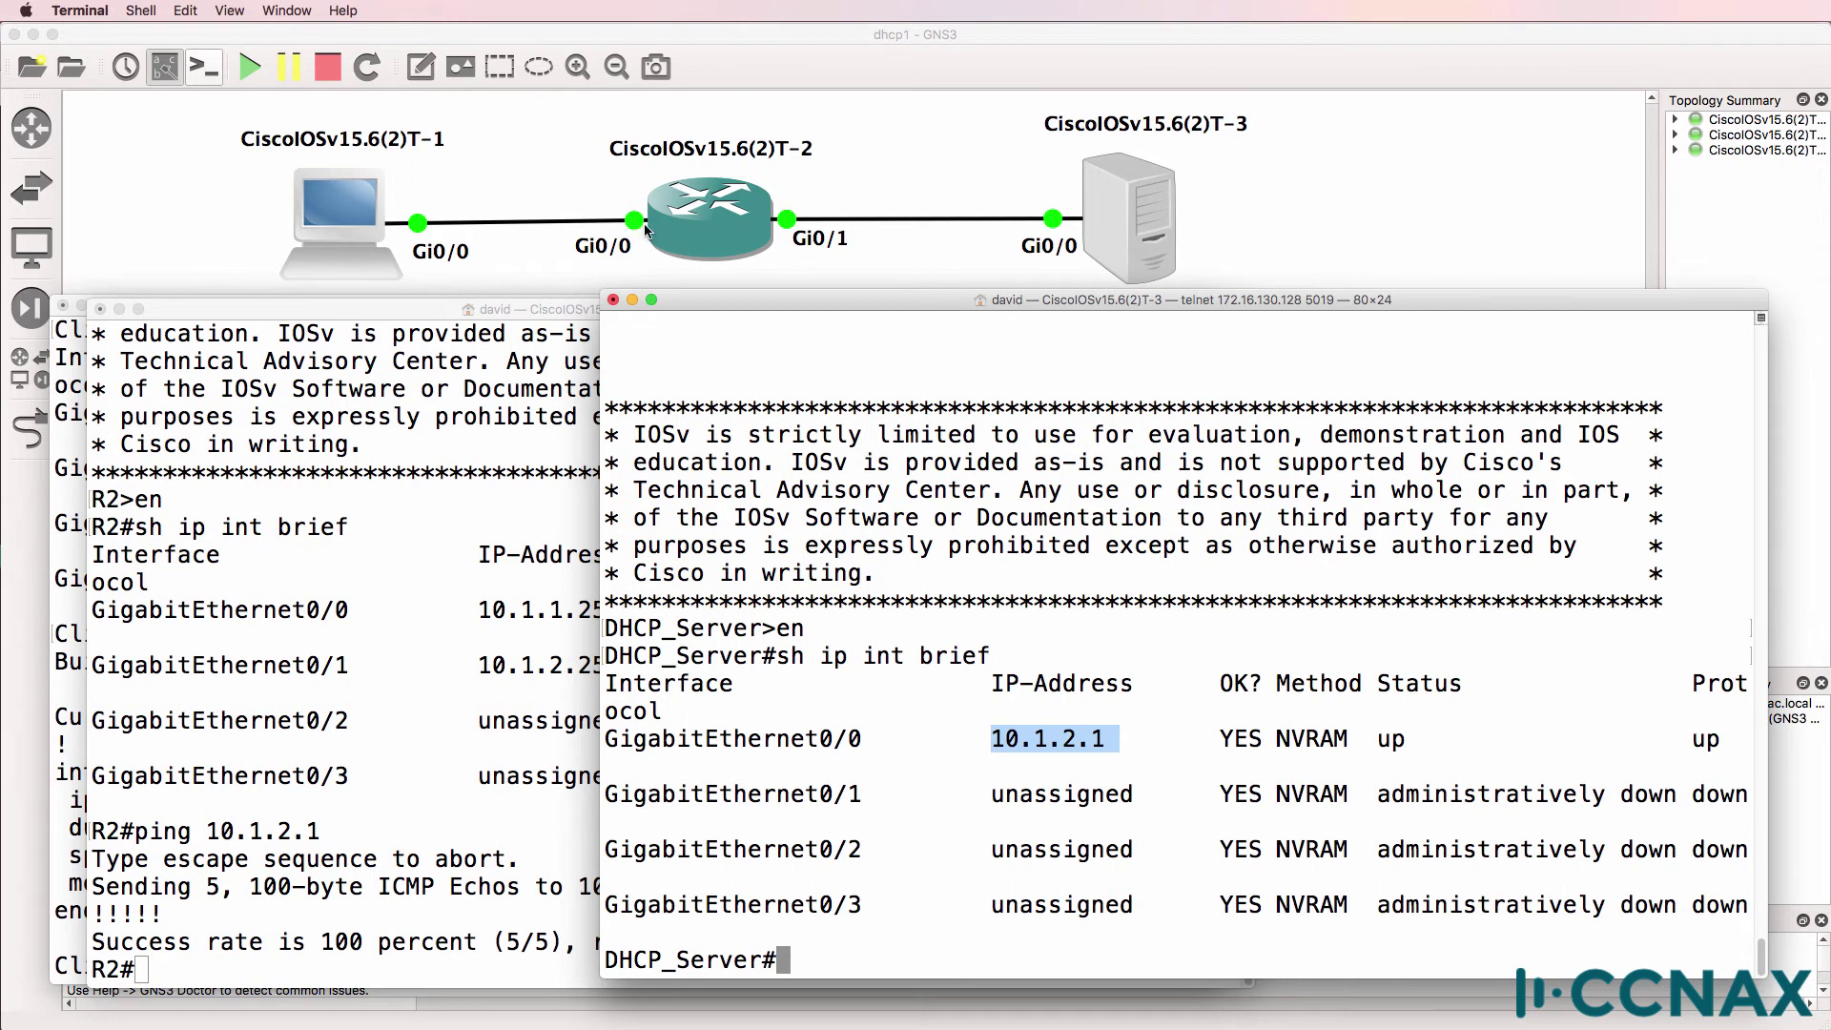
click(366, 782)
Show R2's Gi0/0 running config and highlight 'ip helper-address 10.1.2.1'.
text(s)
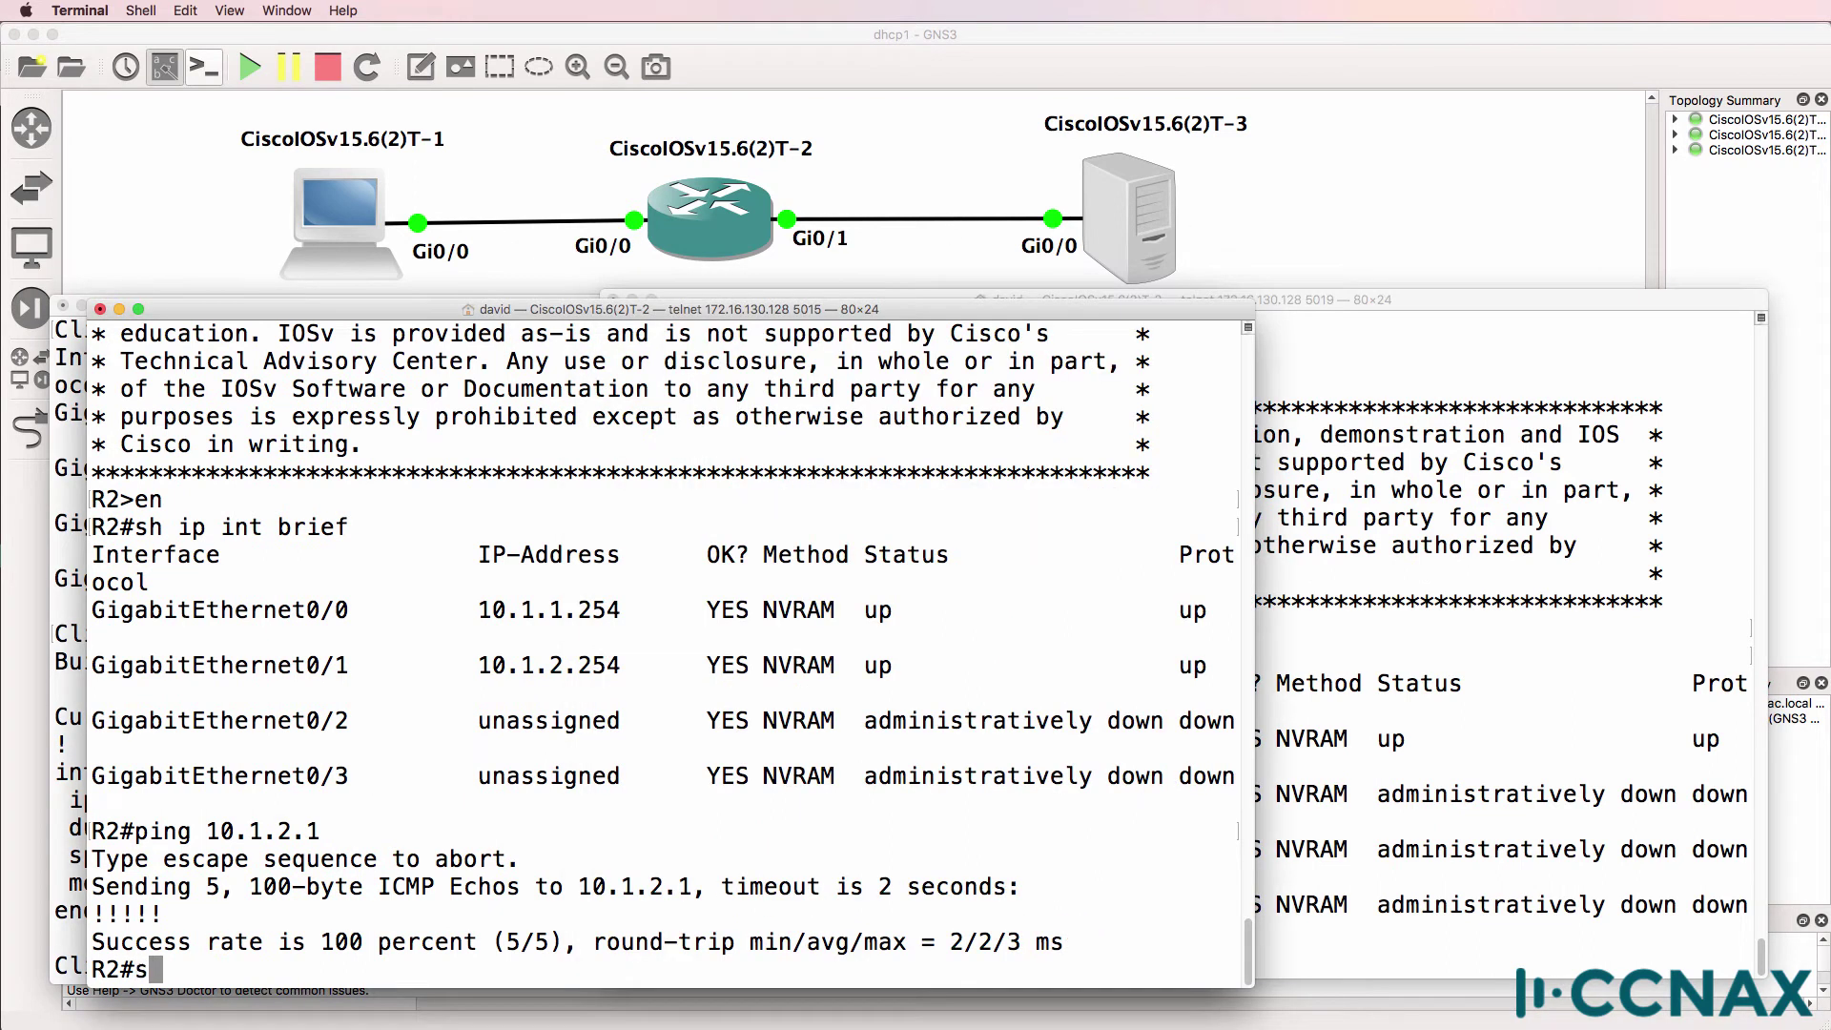
text(h run int g0/0)
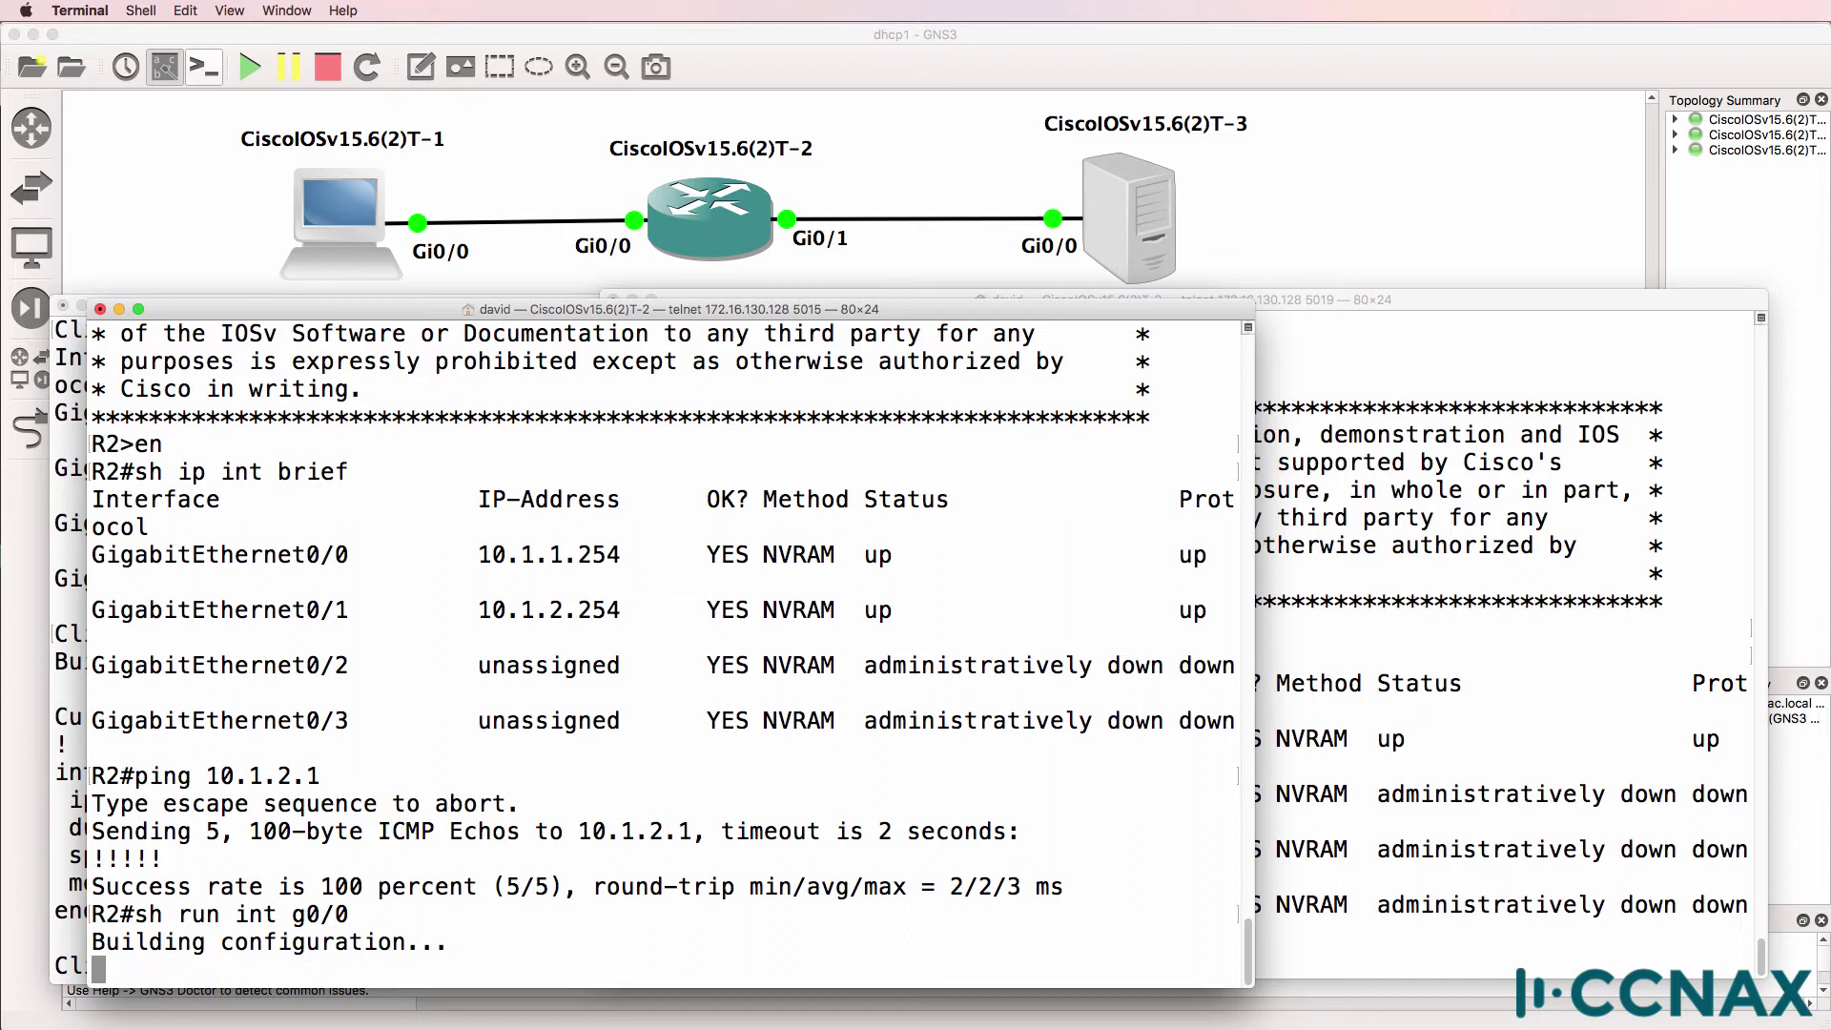
key(Return)
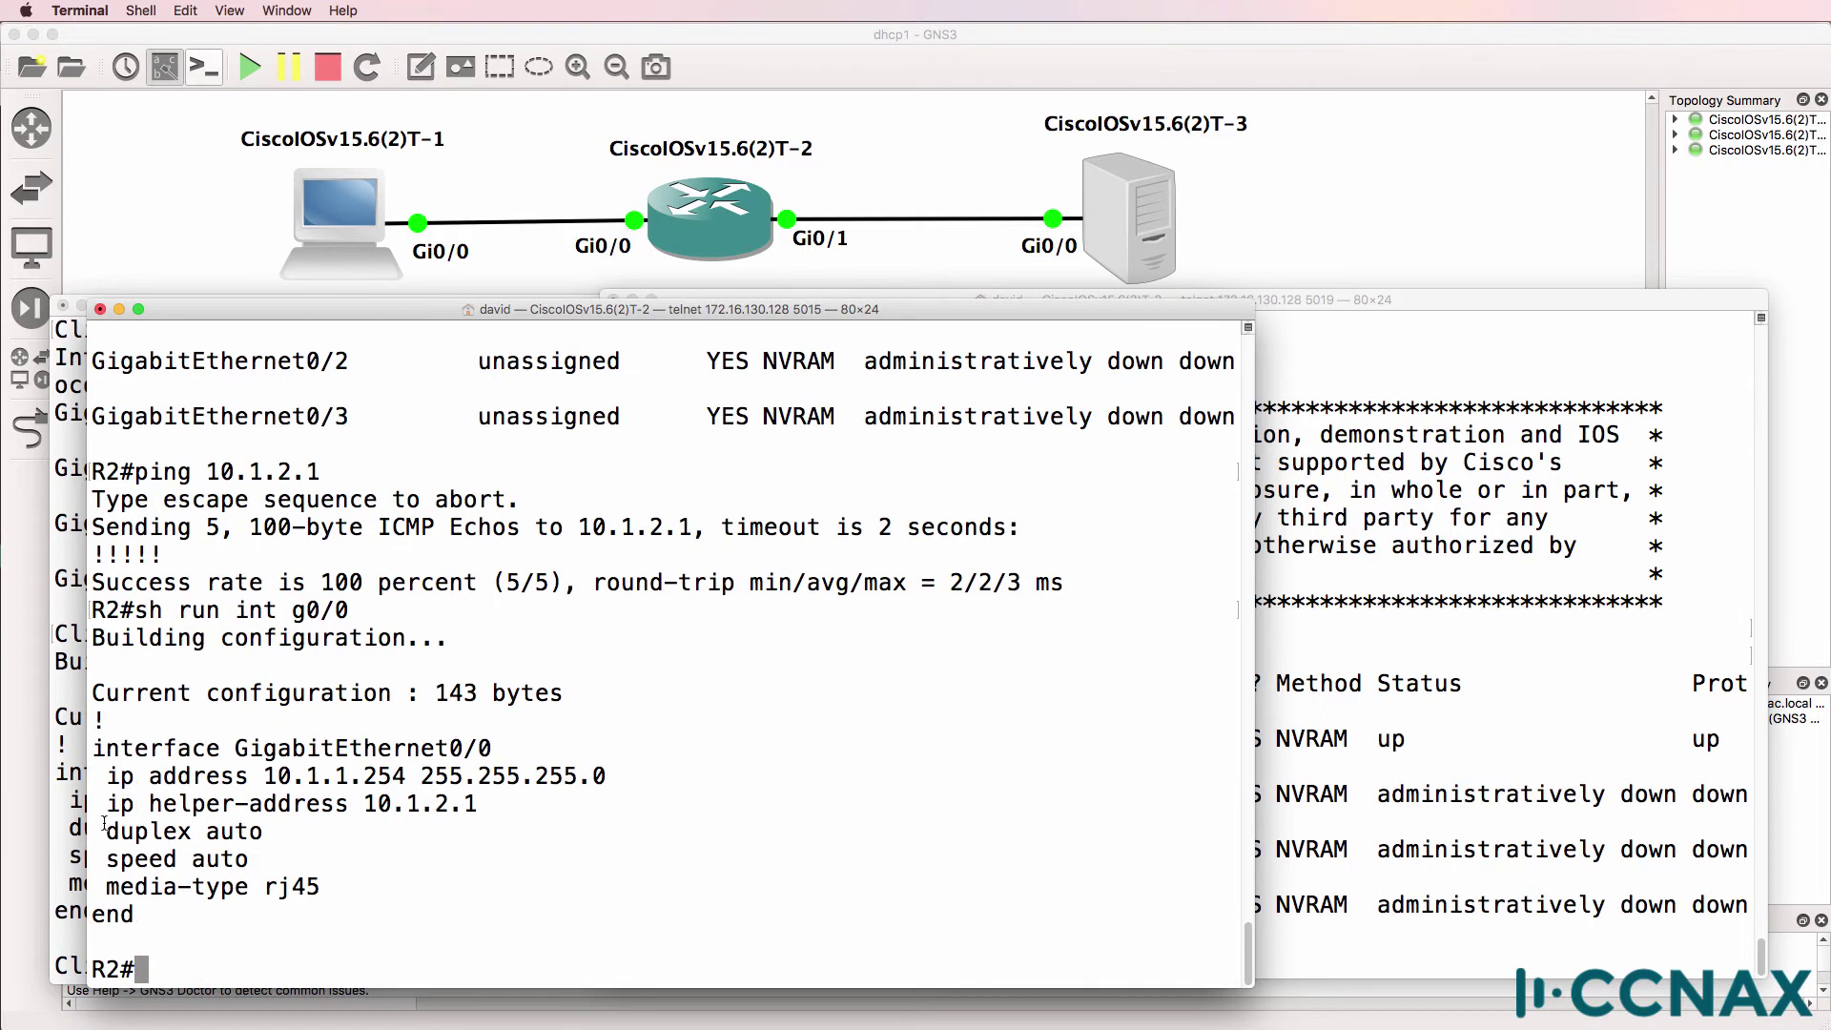
drag(104, 811, 533, 808)
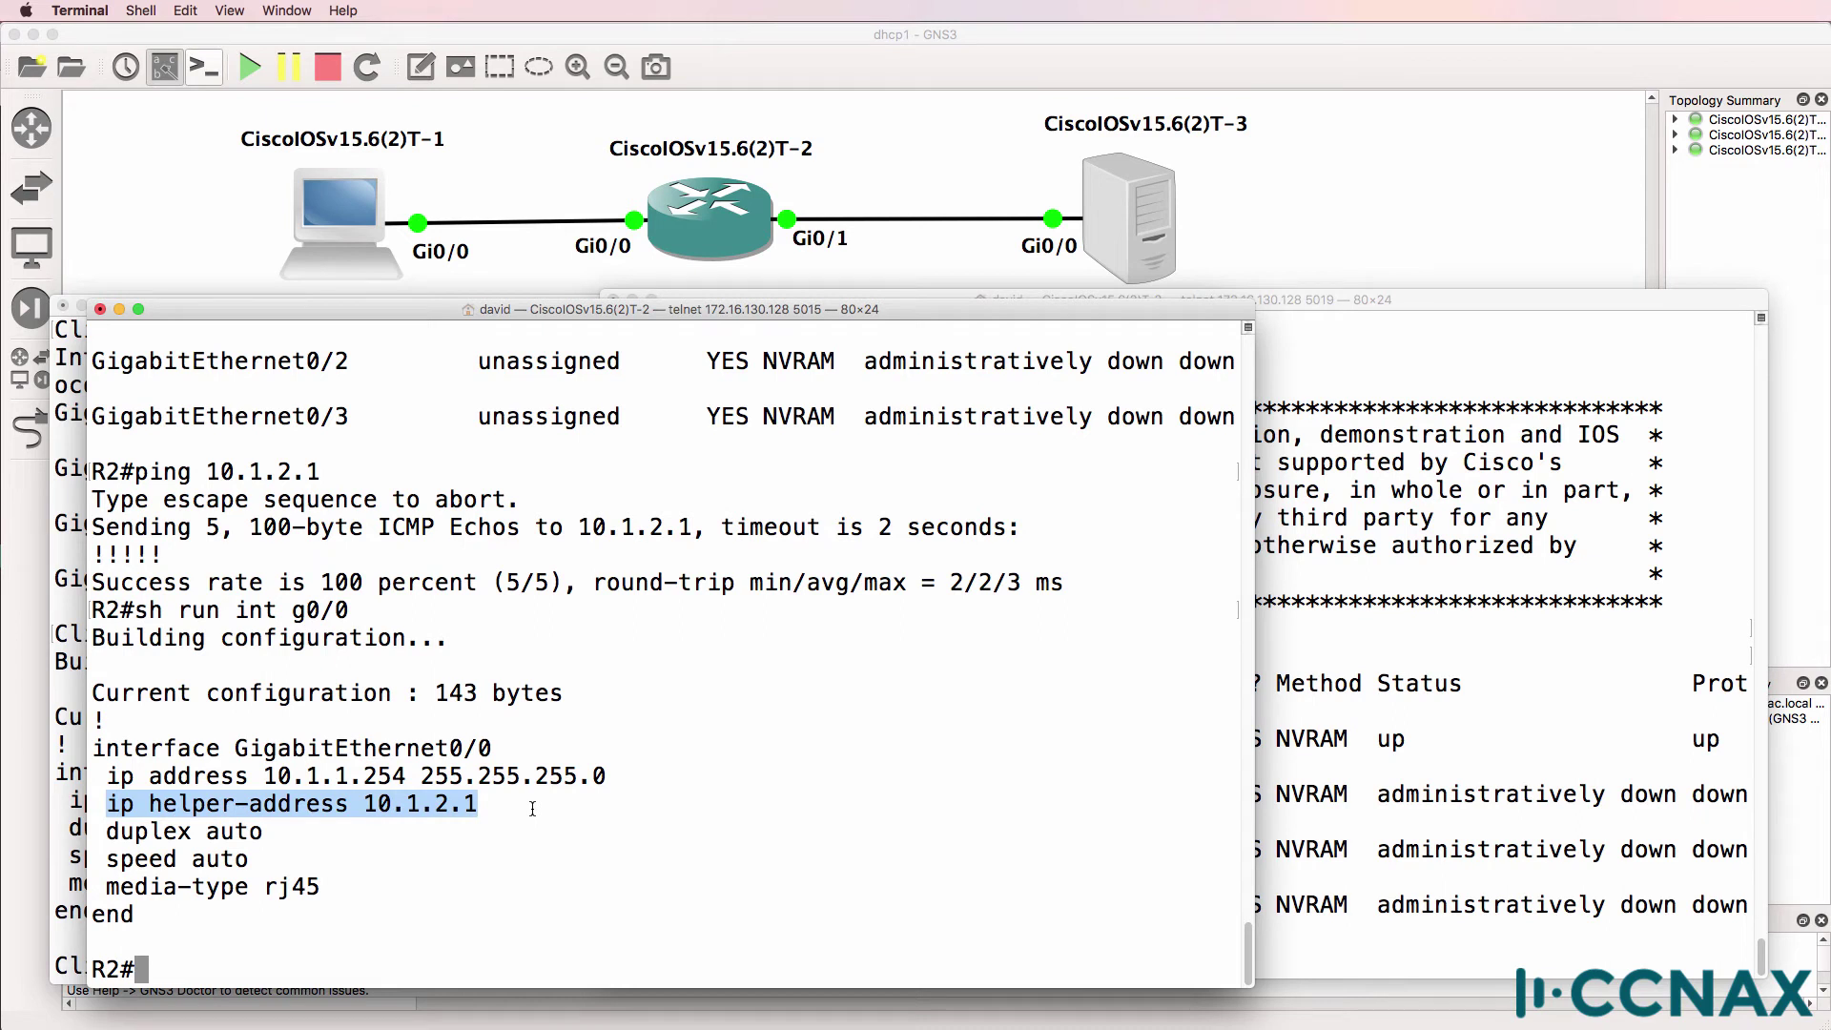
click(917, 227)
Capture packets on the R2 Gi0/1 to server link with the default file name, selecting the first DHCP Discover.
right_click(922, 220)
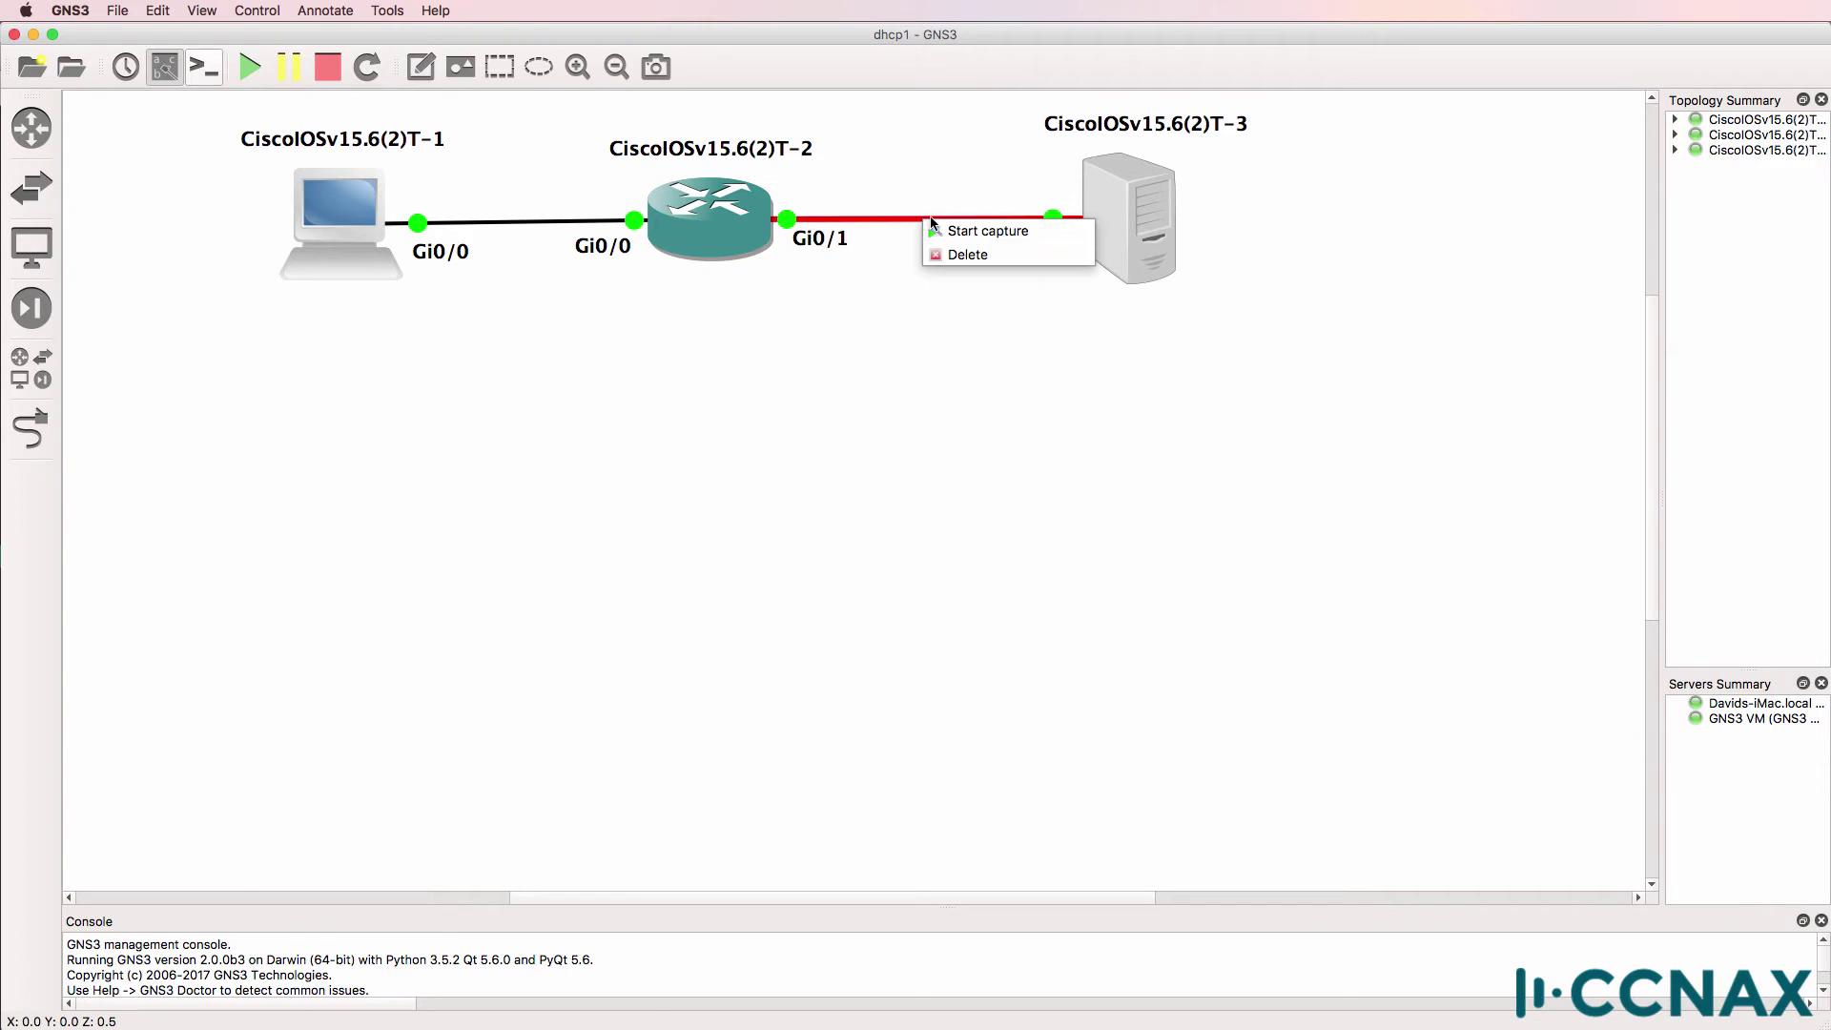
click(941, 231)
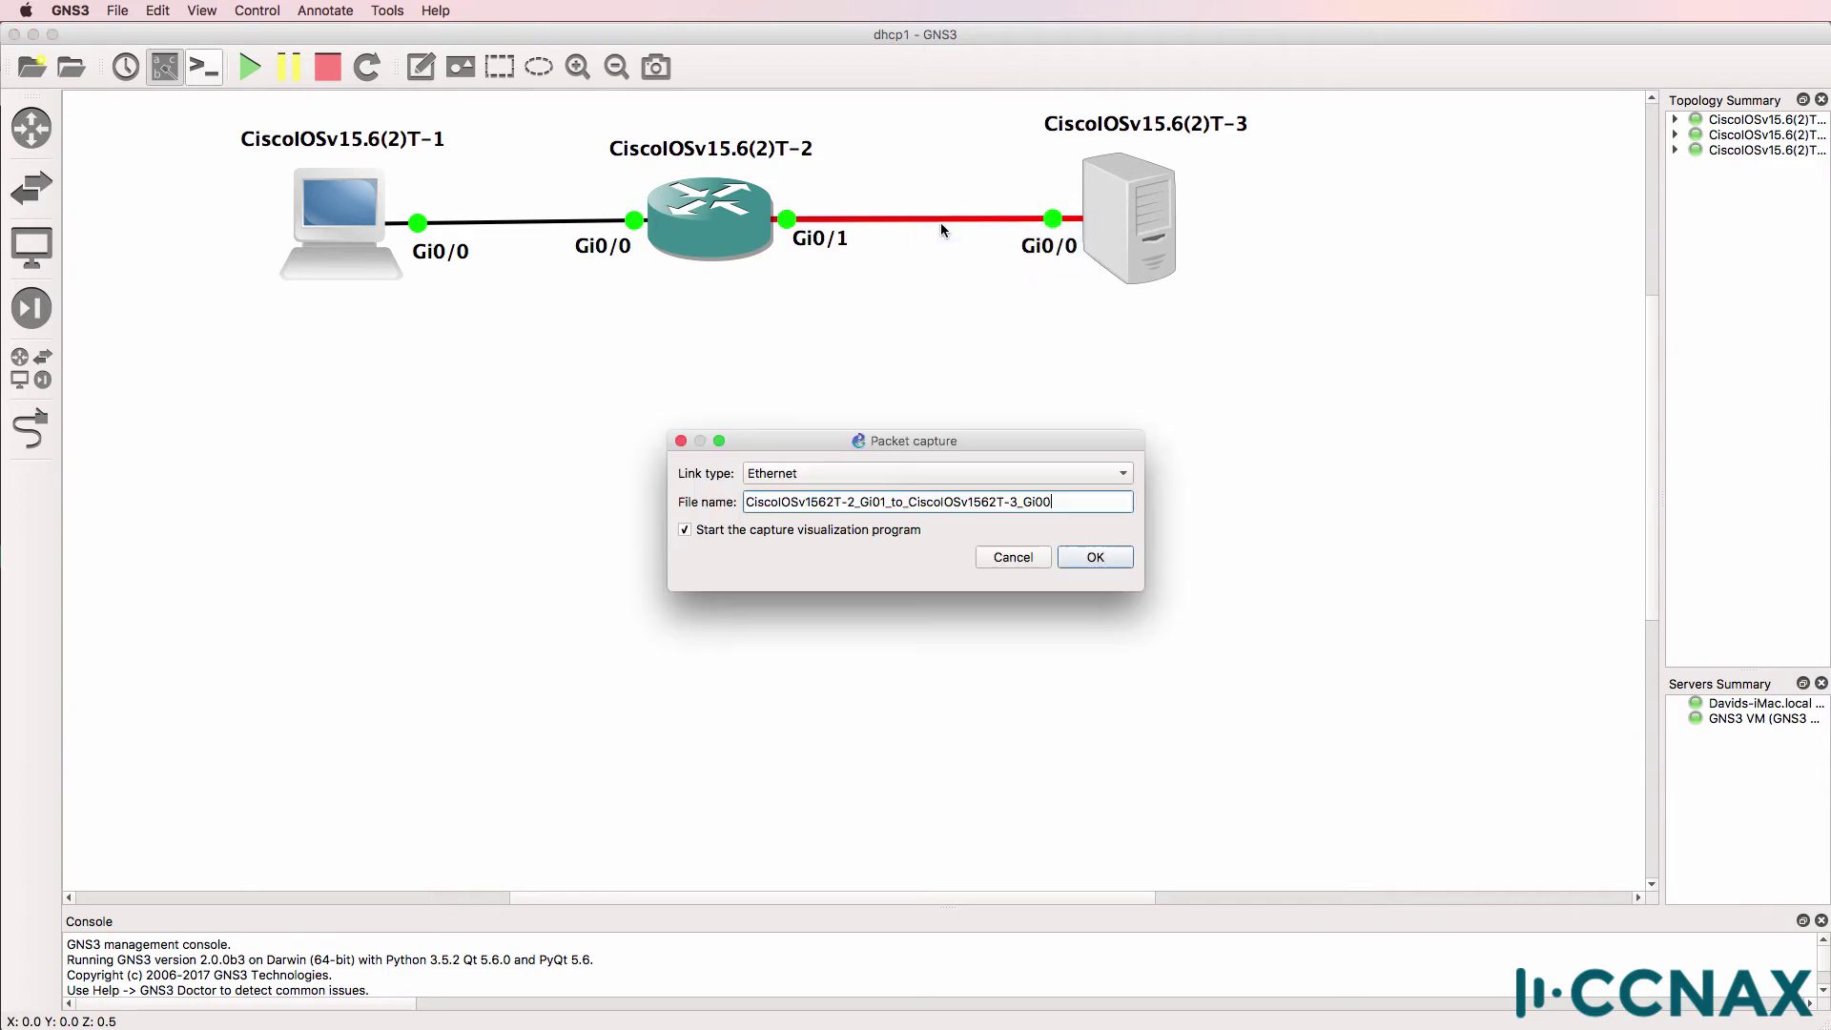
click(1095, 556)
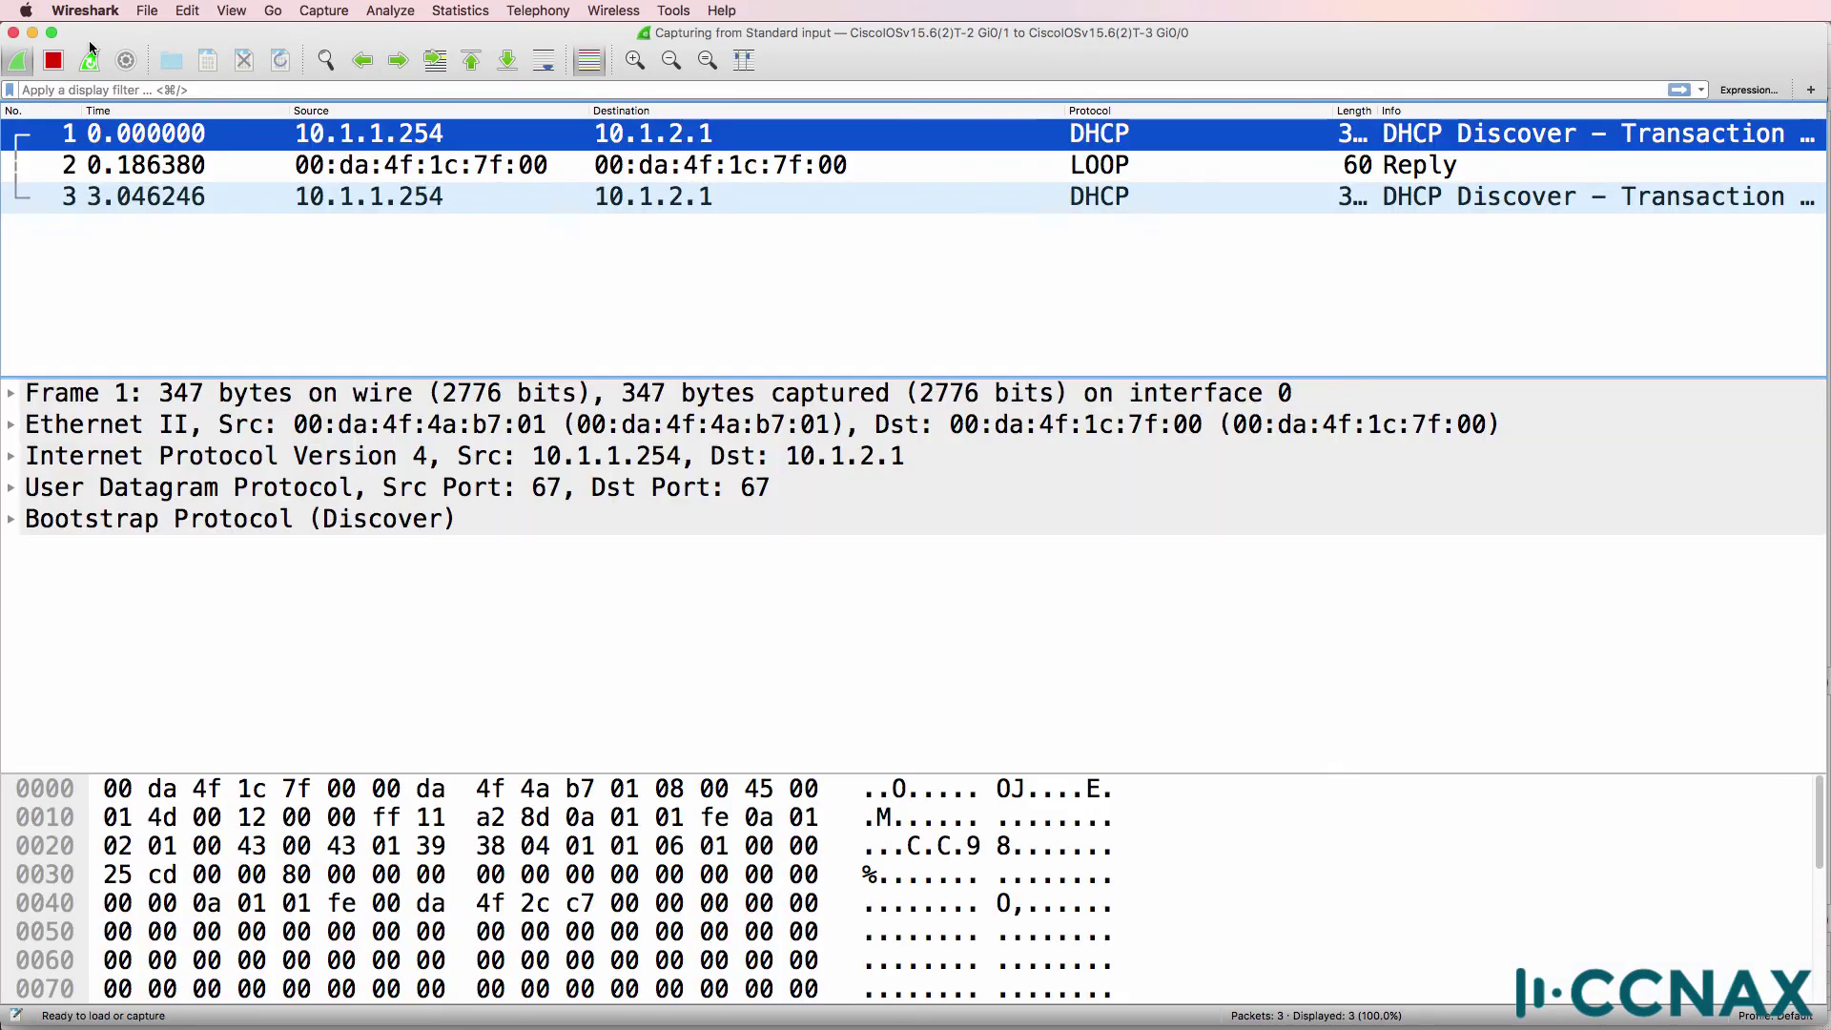
click(32, 33)
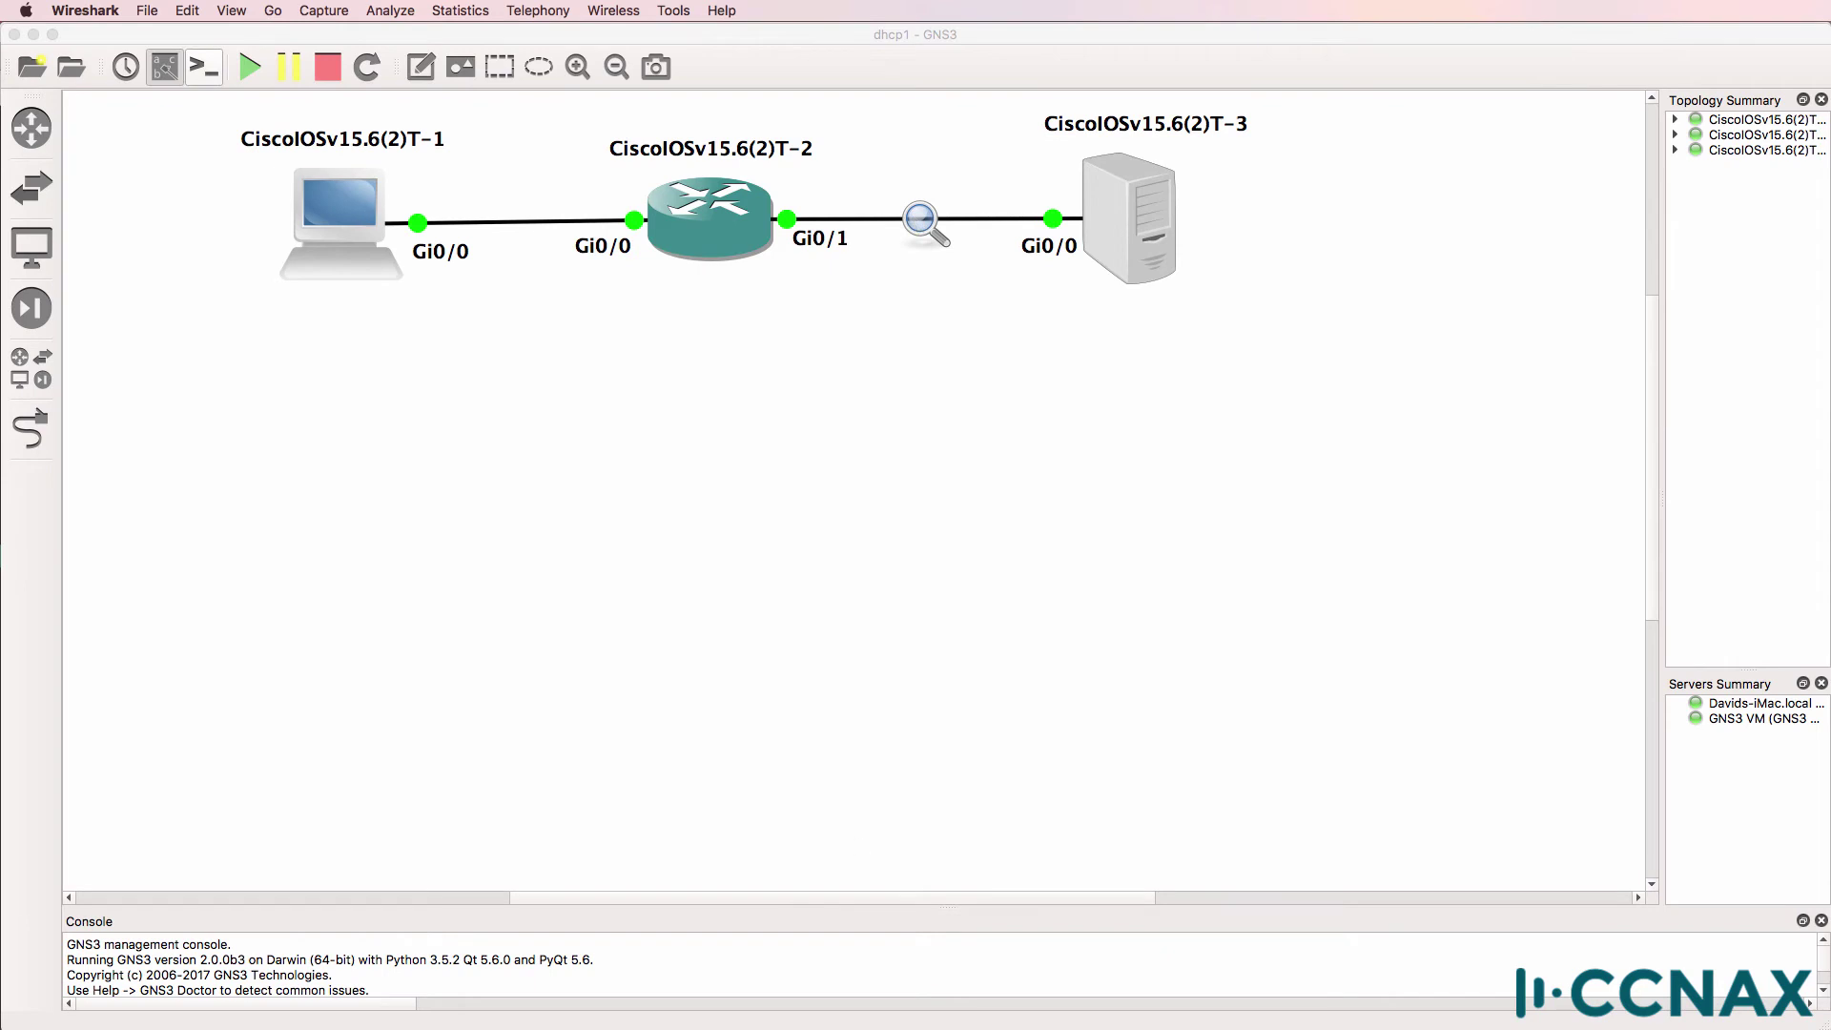
On the client, shut then 'no shut' interface GigabitEthernet0/0 from configuration mode.
key(super+Tab)
key(Return)
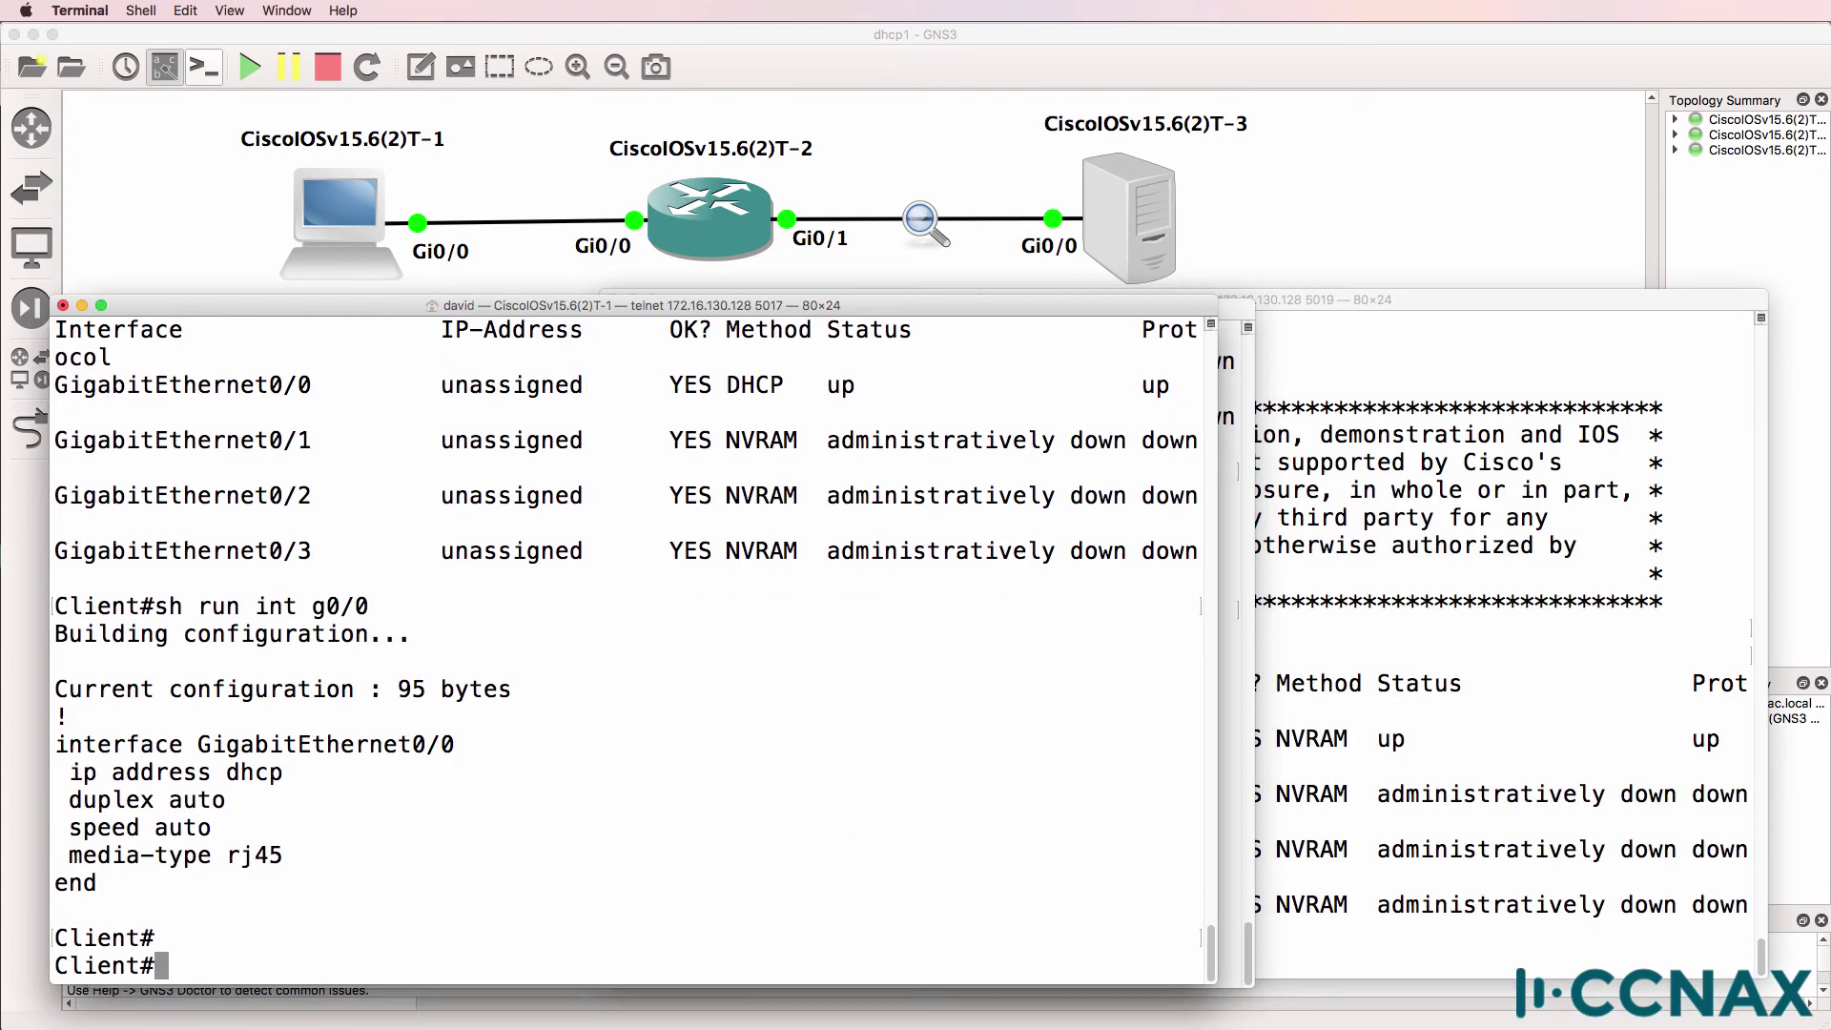
text(conf t)
key(Return)
text(int g0/0)
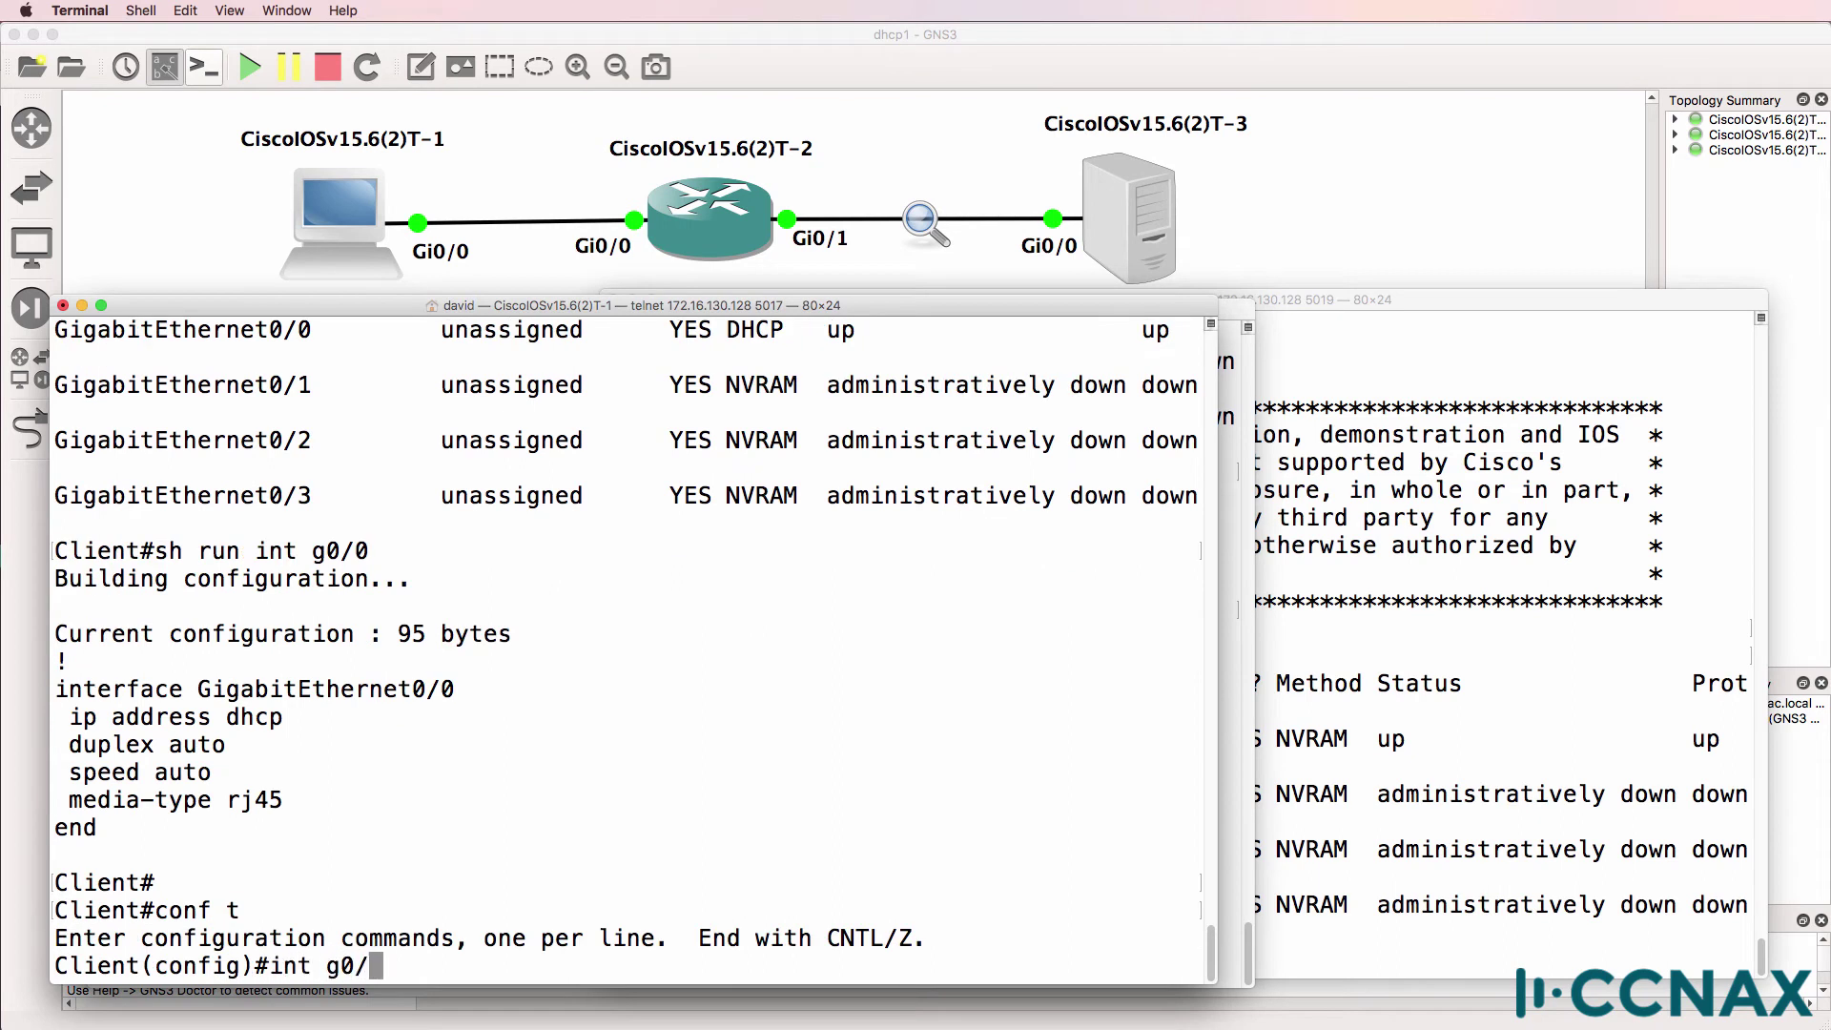
key(Return)
text(shut)
key(Return)
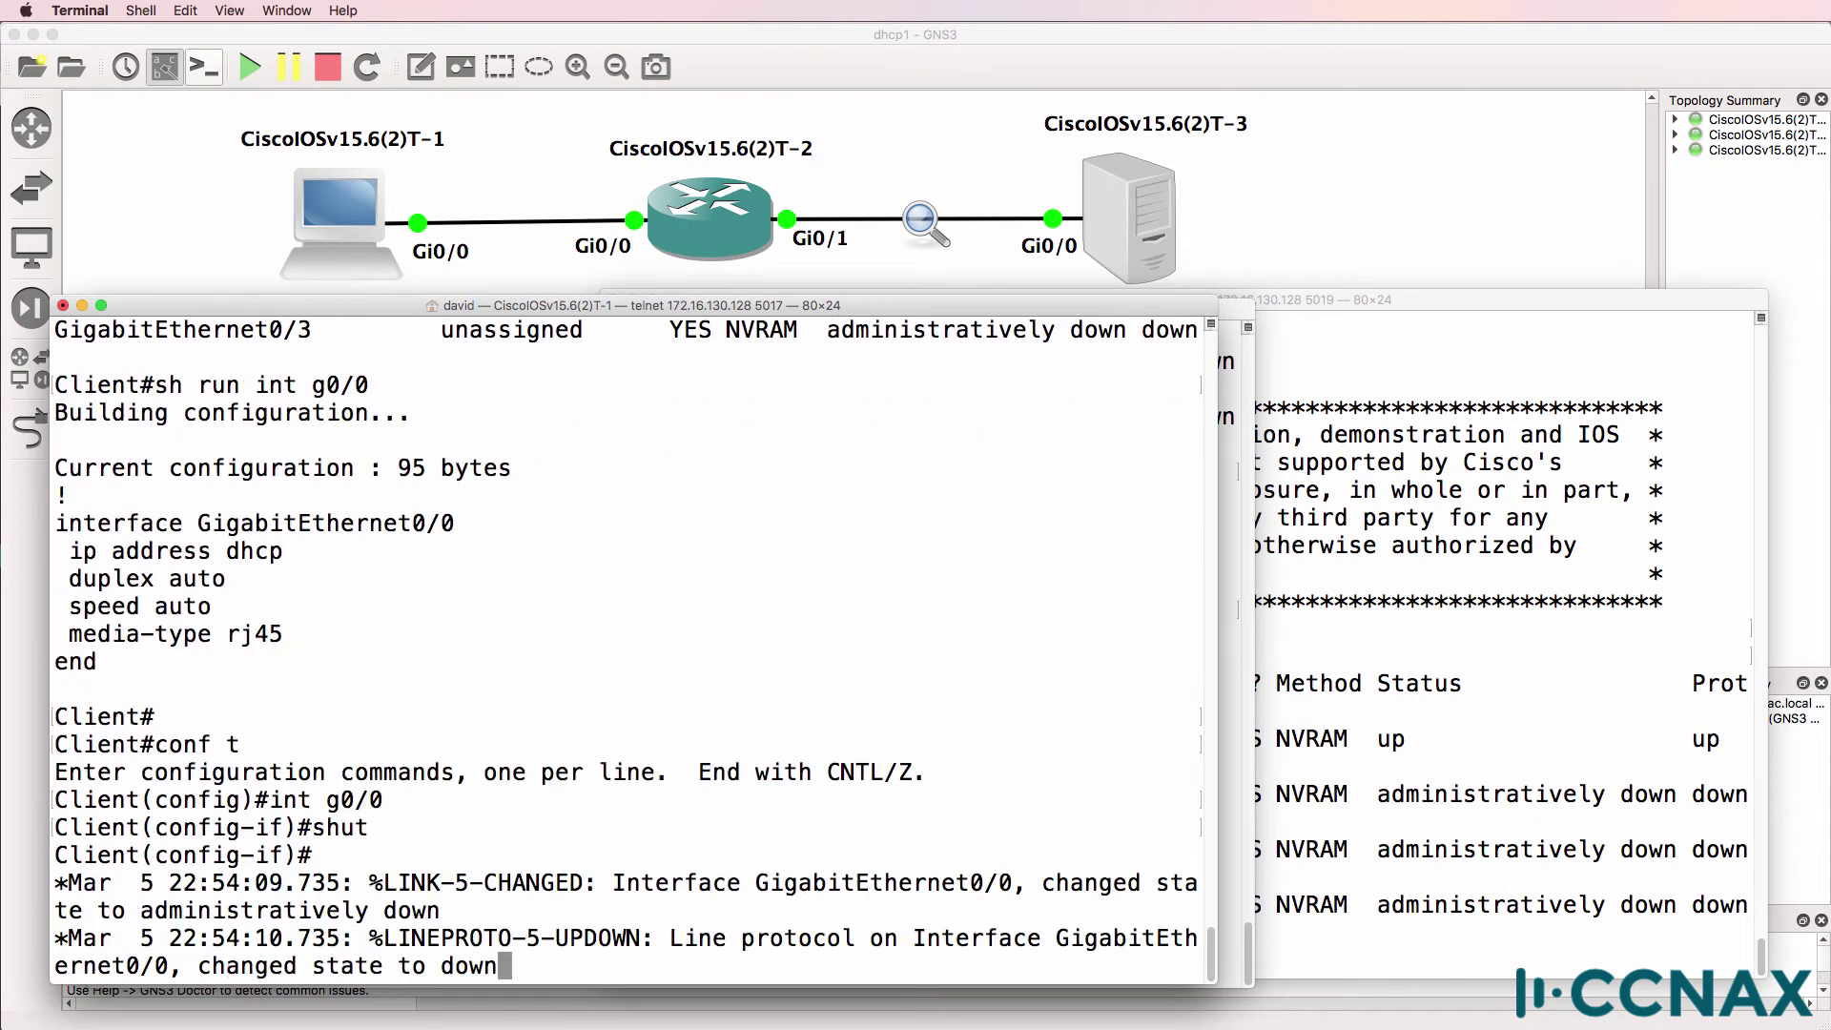
key(Return)
text(no shut)
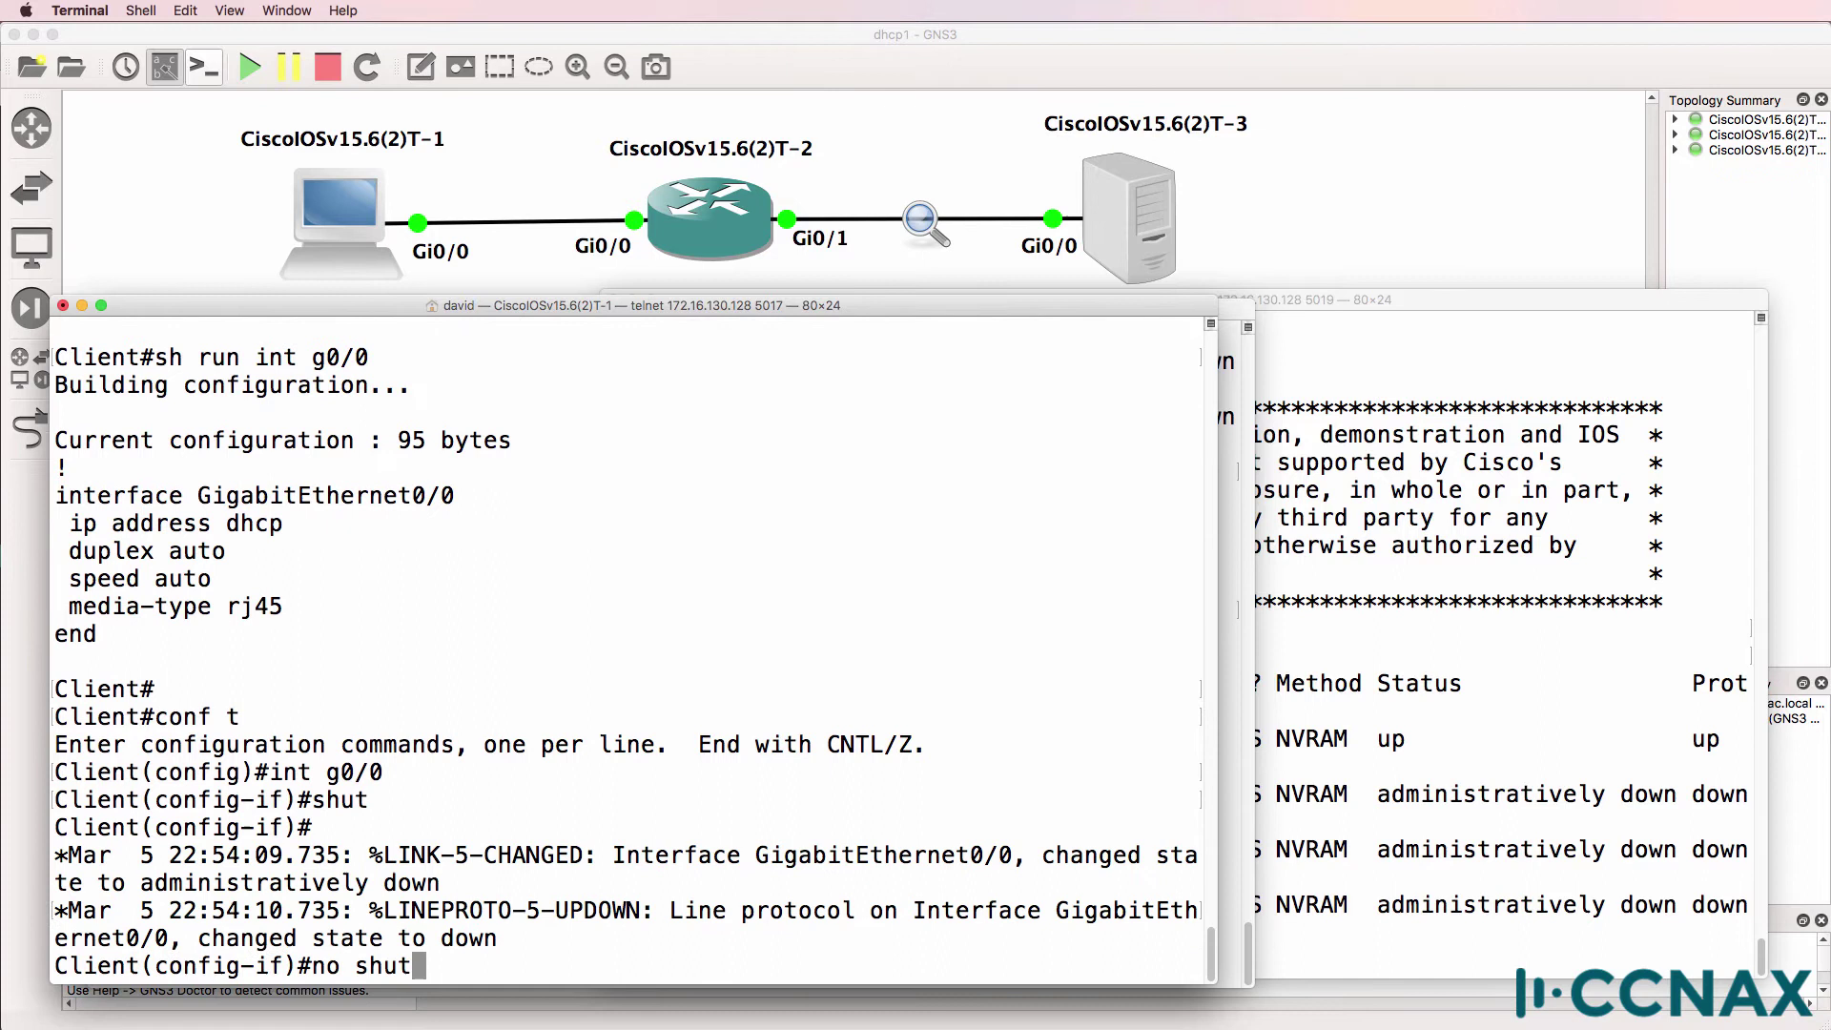
key(Return)
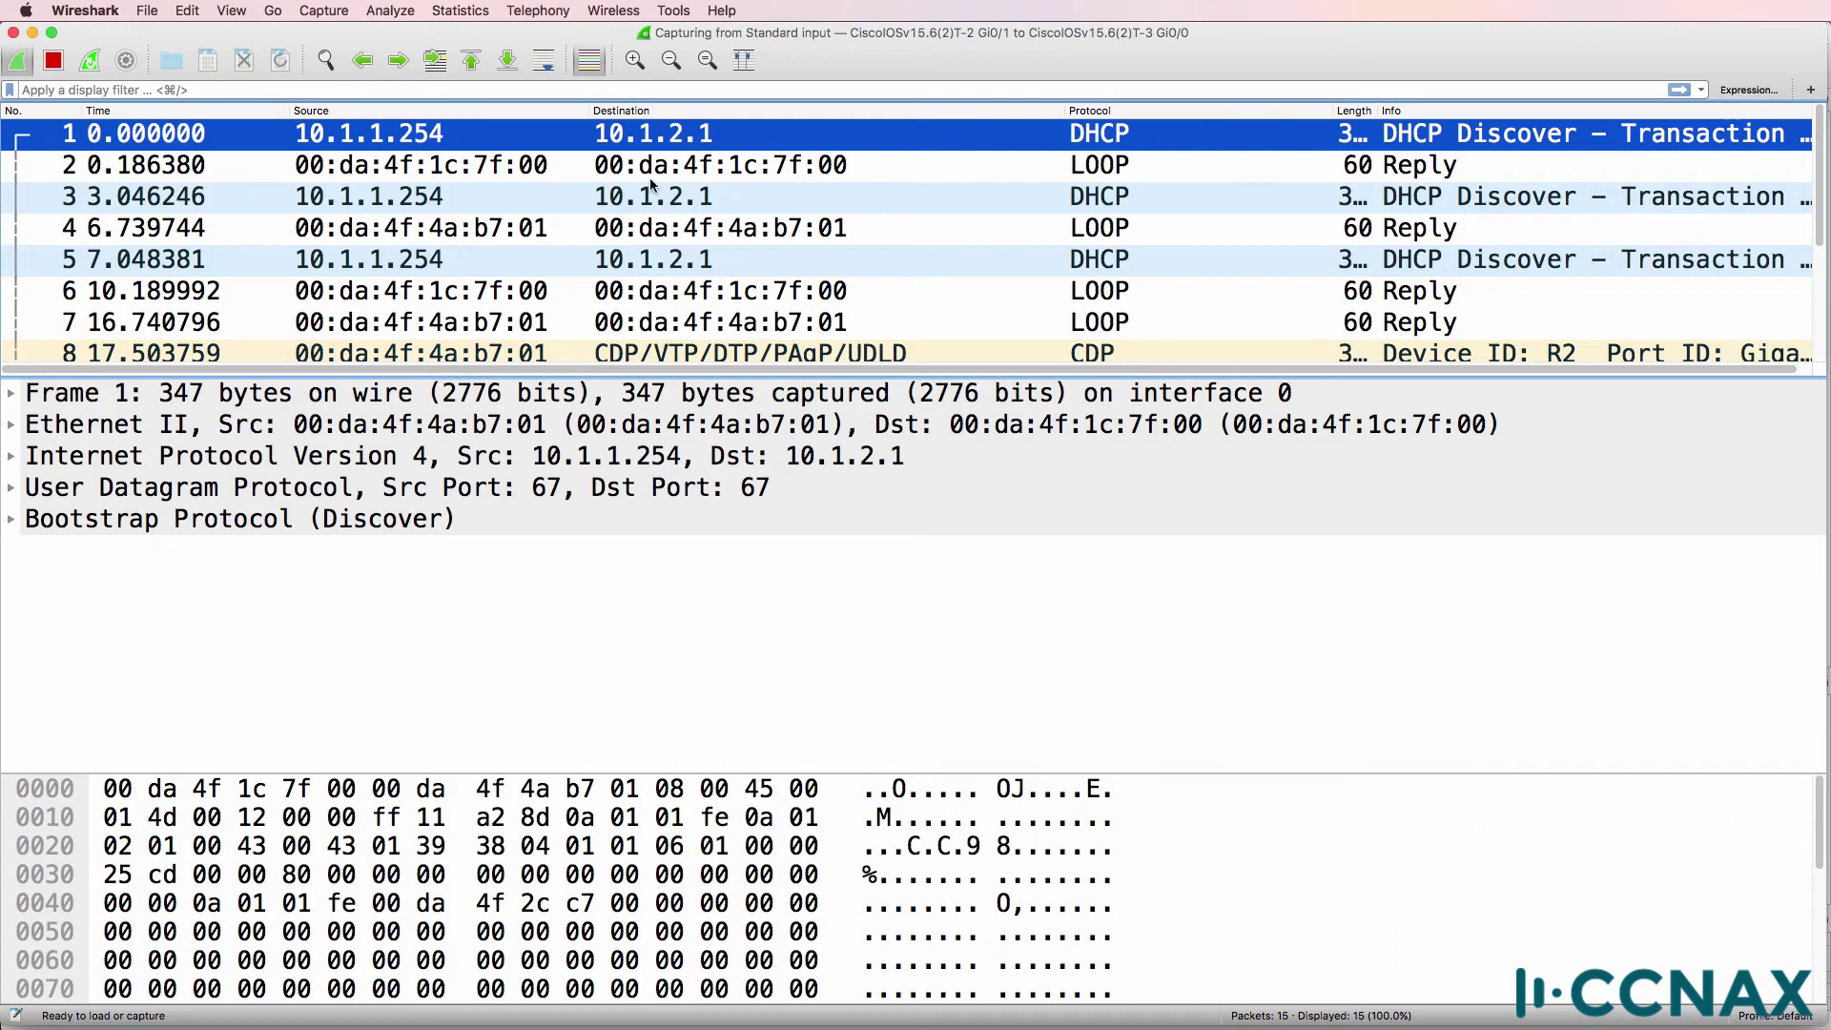
Filter Wireshark to 'bootp' and inspect a Discover's client IP and relay agent IP fields.
click(647, 196)
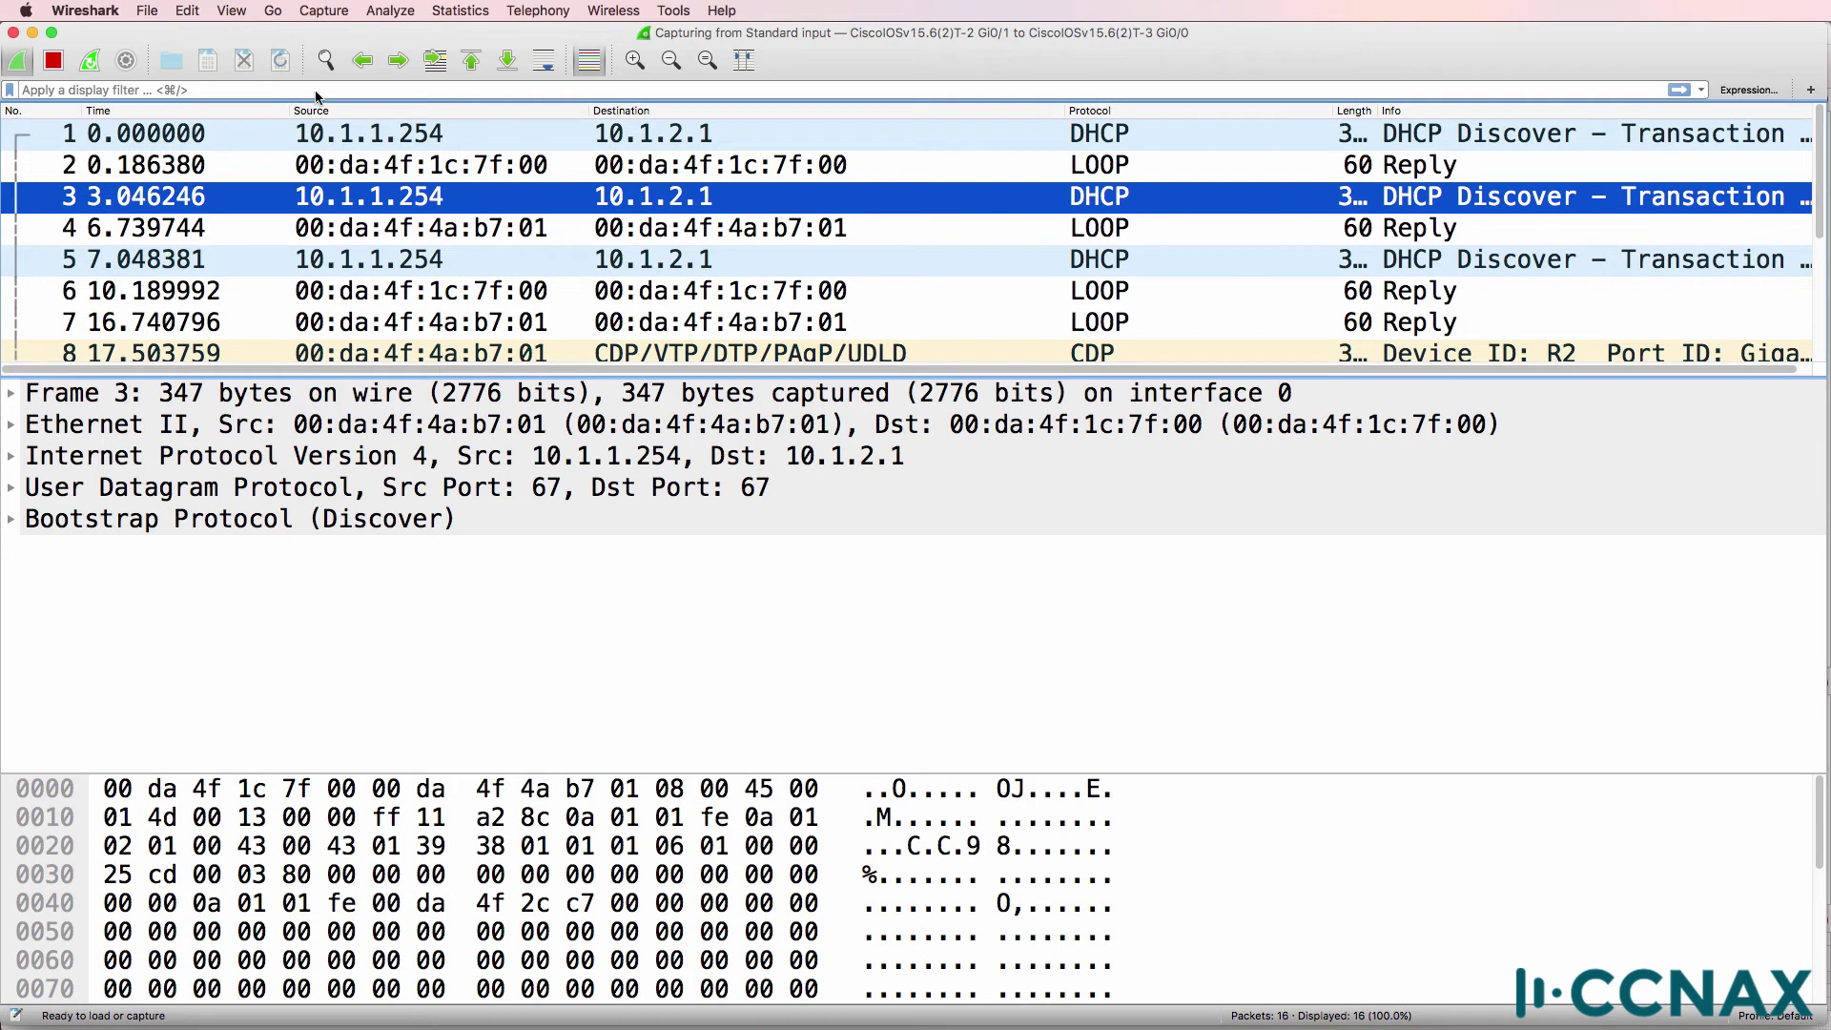
click(258, 89)
text(bootp)
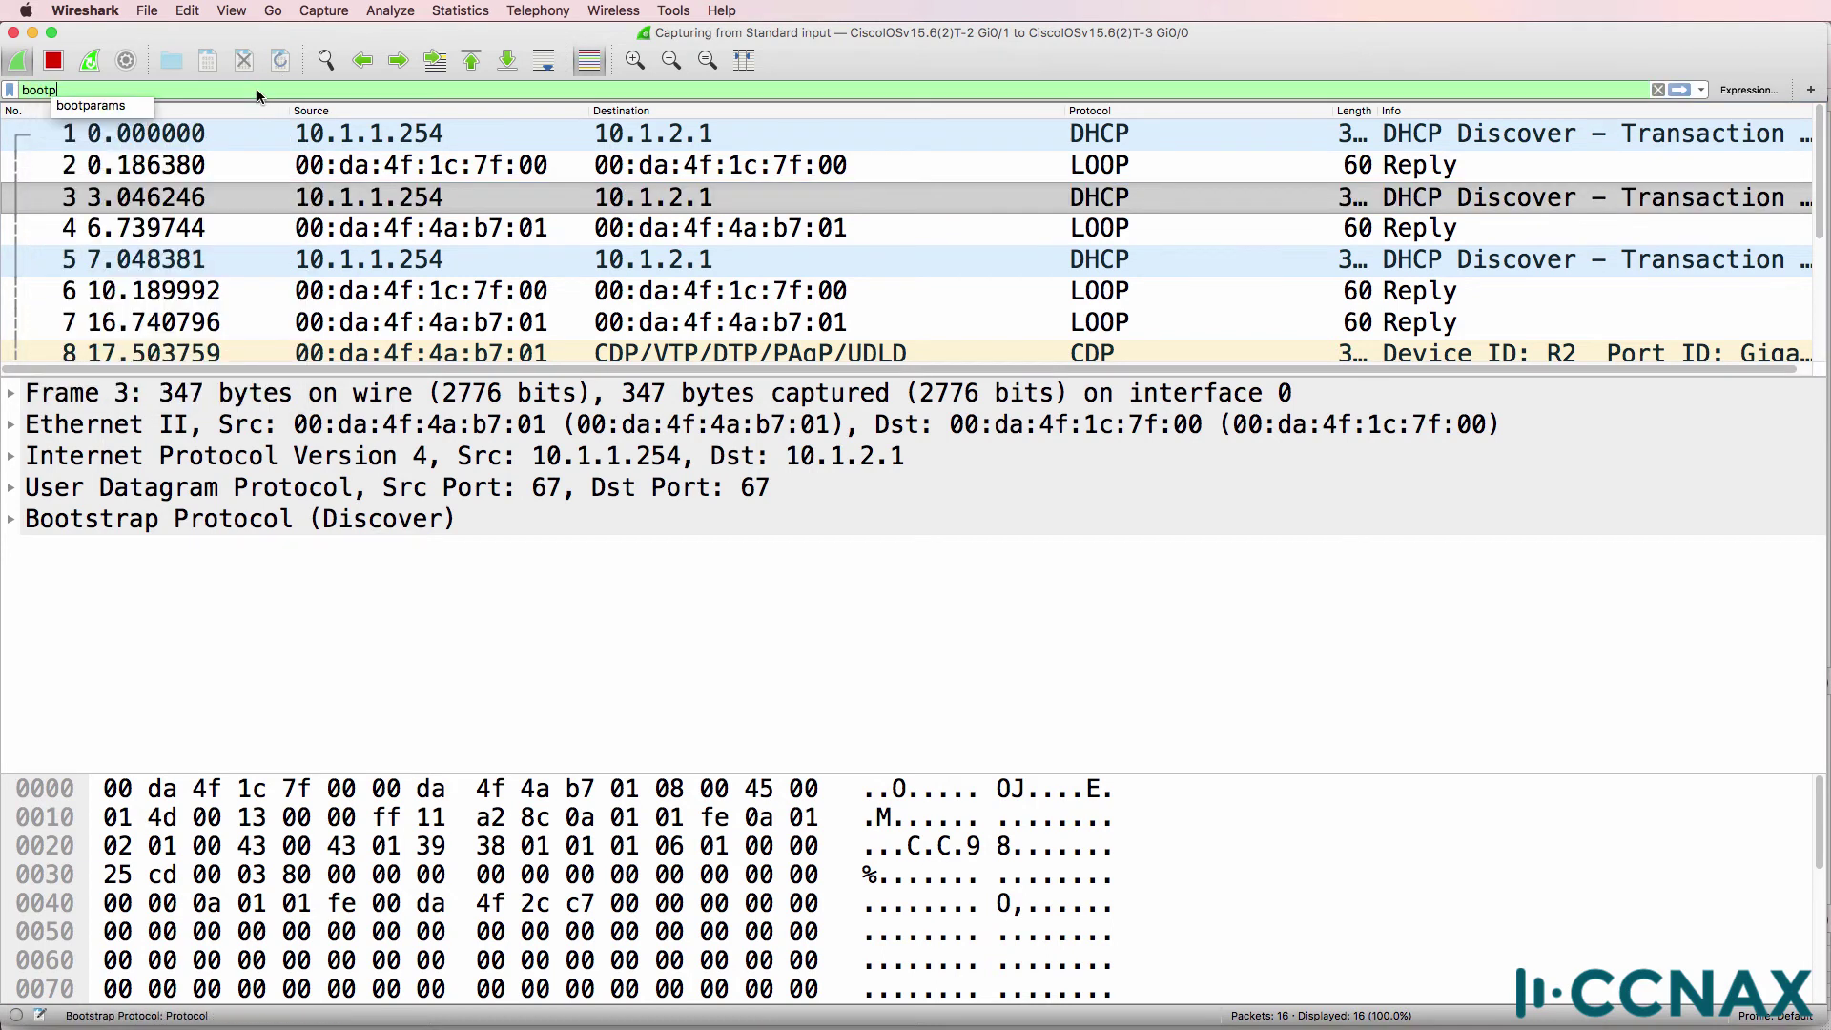
key(Return)
click(721, 140)
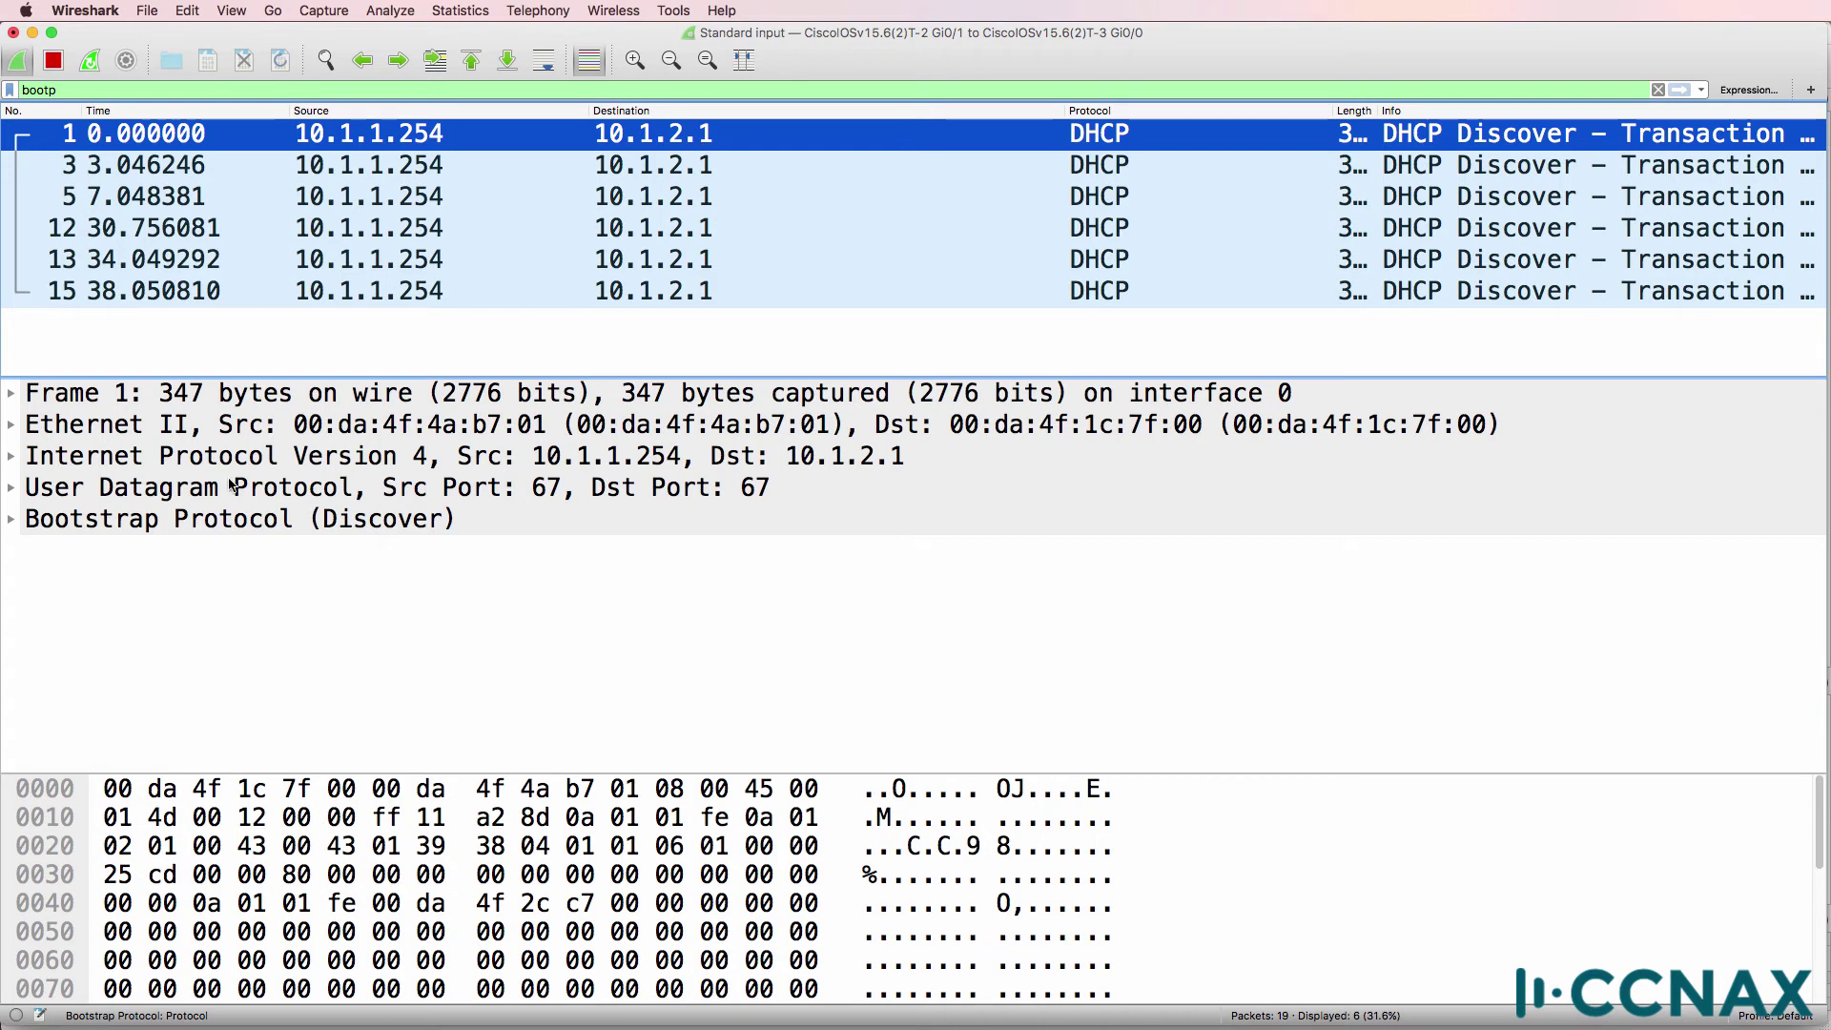
click(14, 521)
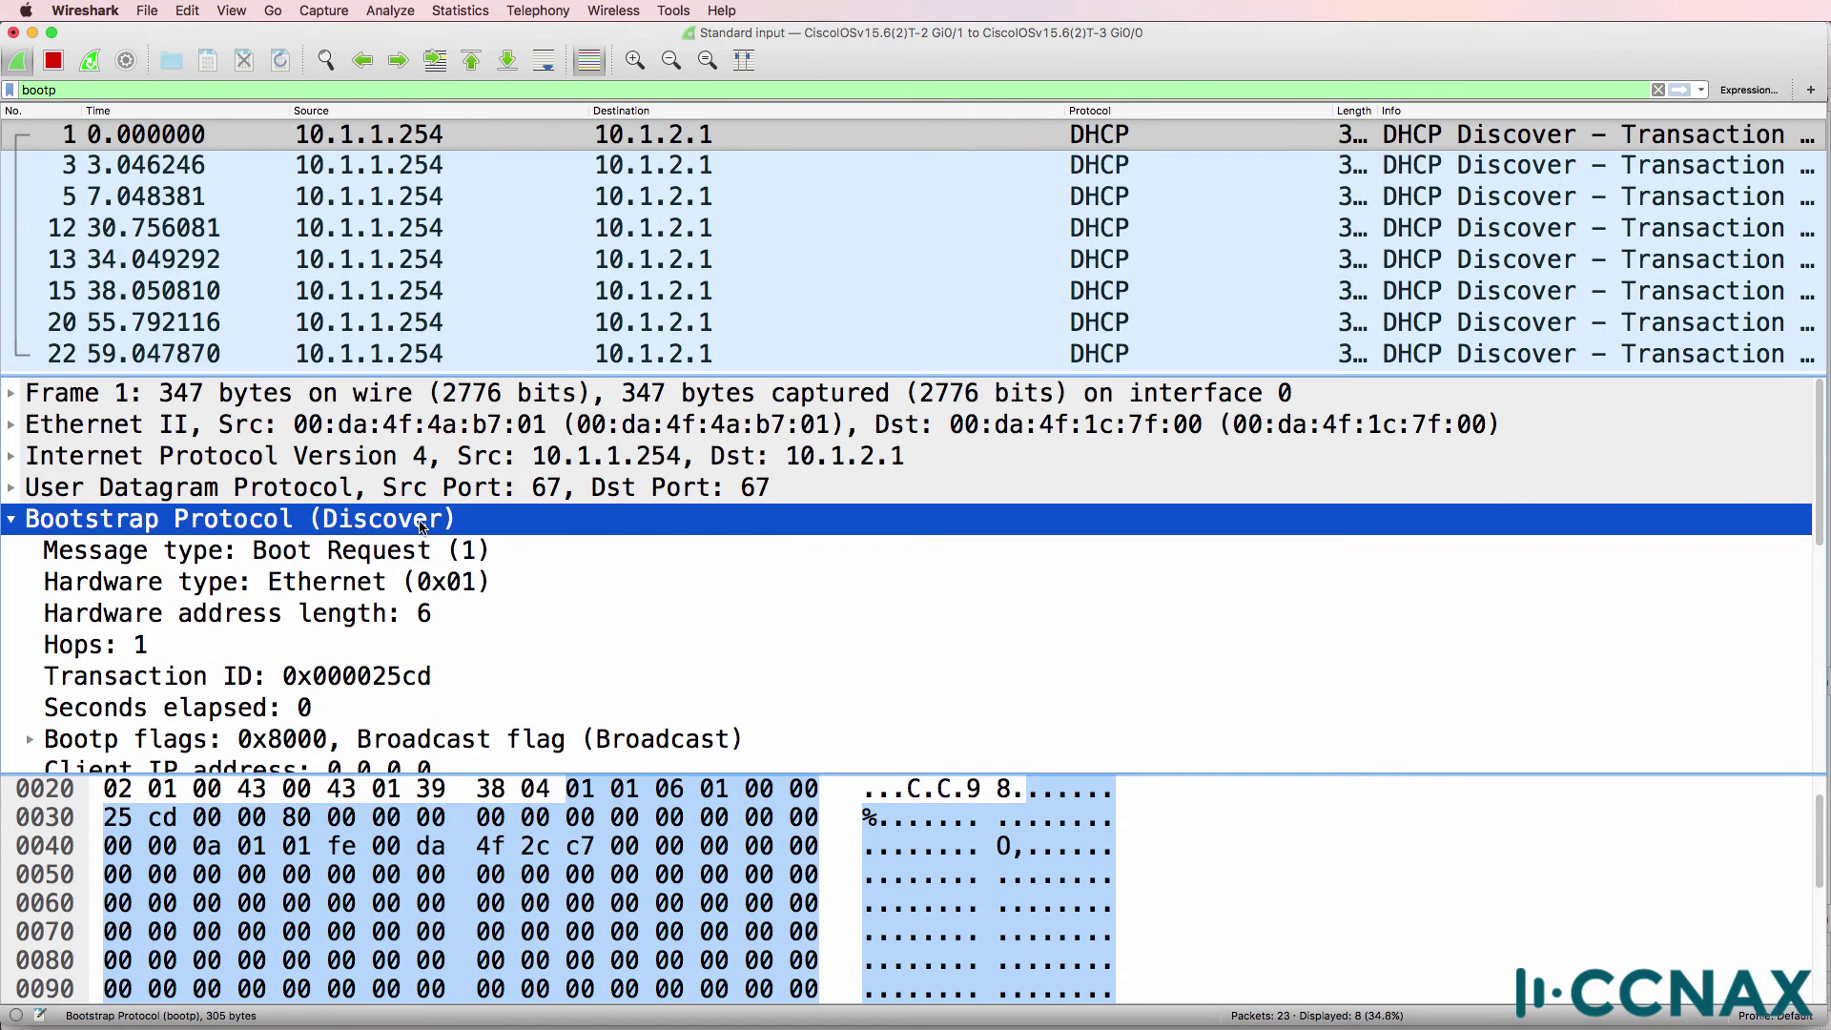
scroll(423, 525, down, 1)
click(392, 615)
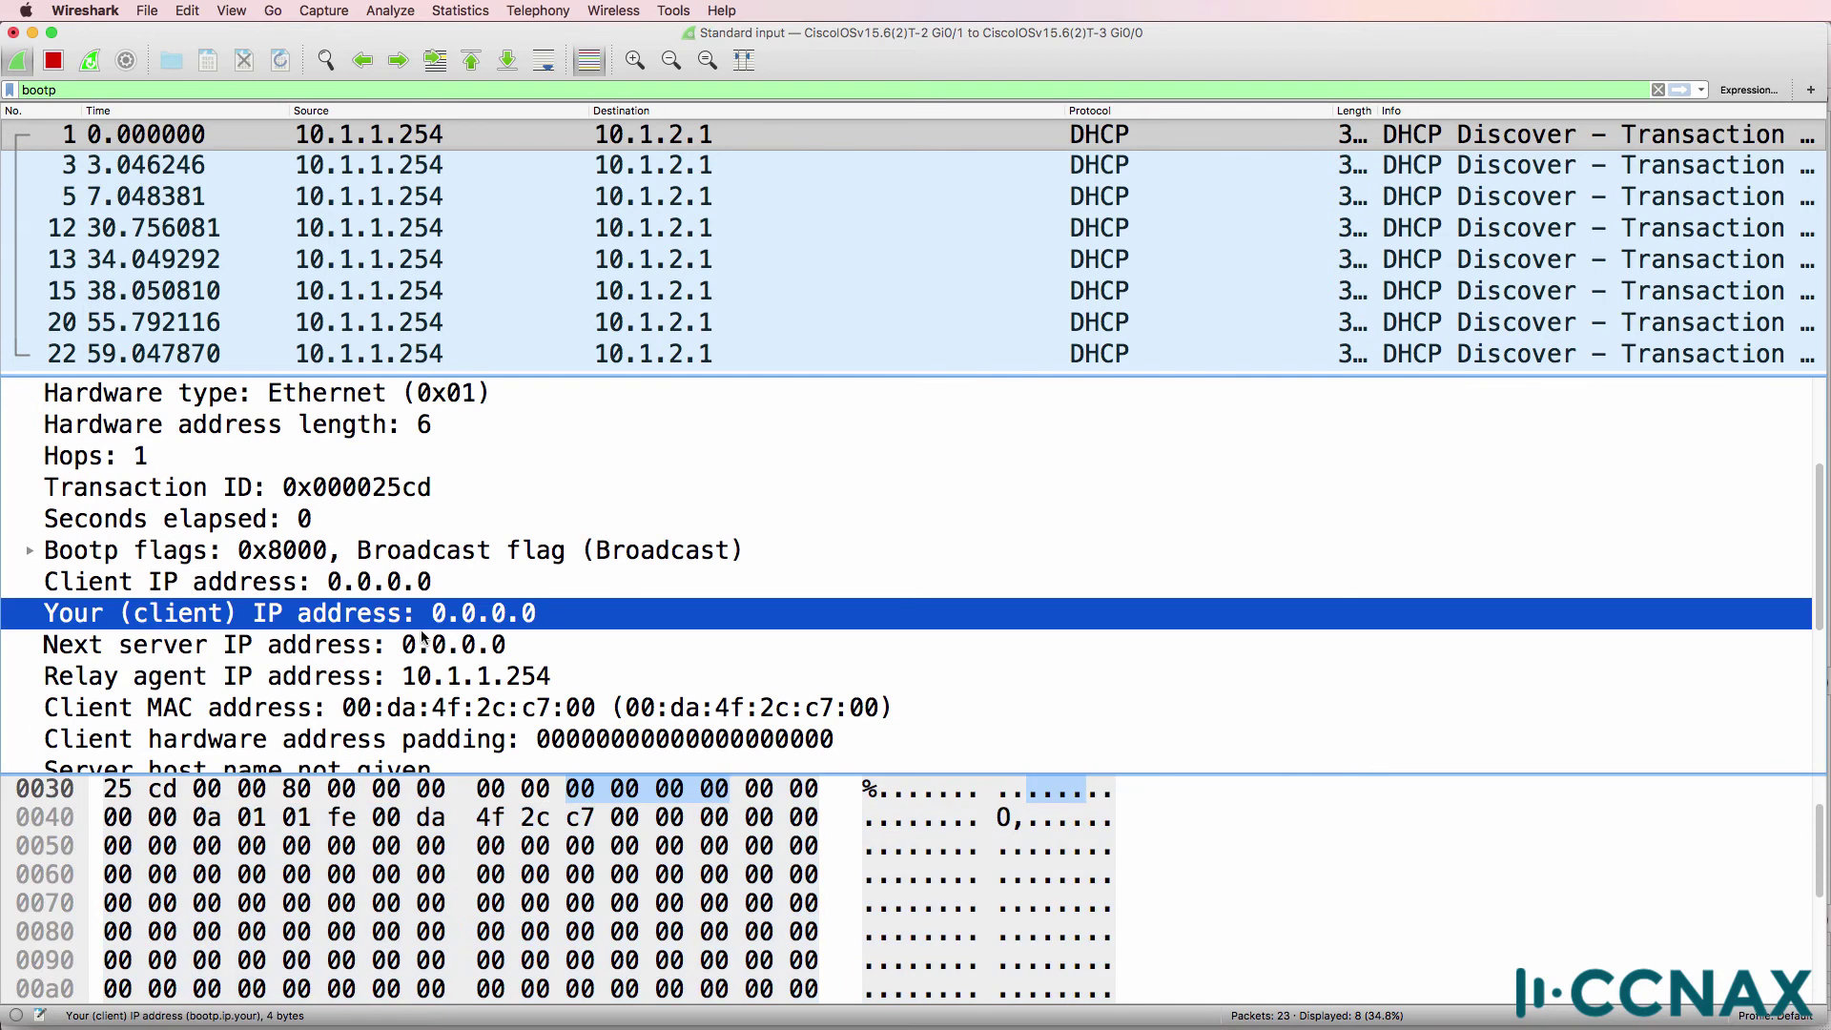
scroll(448, 665, down, 1)
click(488, 592)
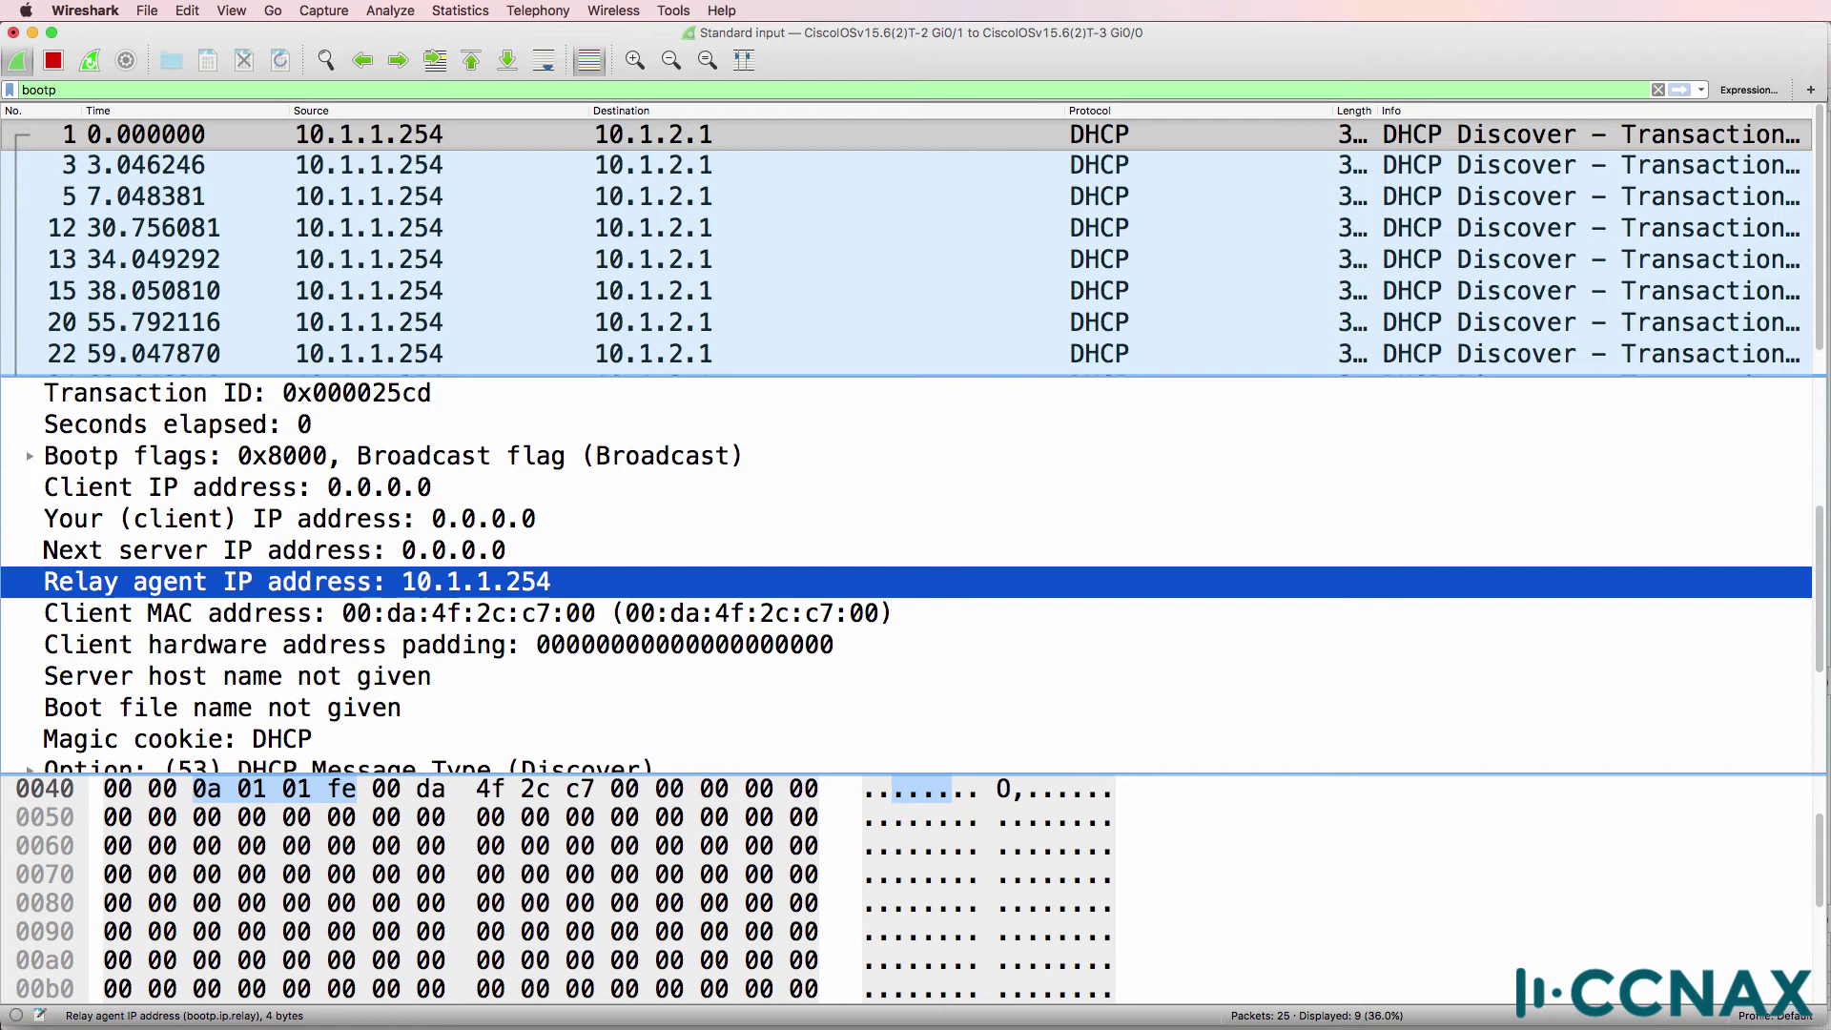
Run 'sh ip int brief' on R2 and highlight its Gi0/0 address 10.1.1.254.
key(super+Tab)
key(Return)
text(sh ip int brief)
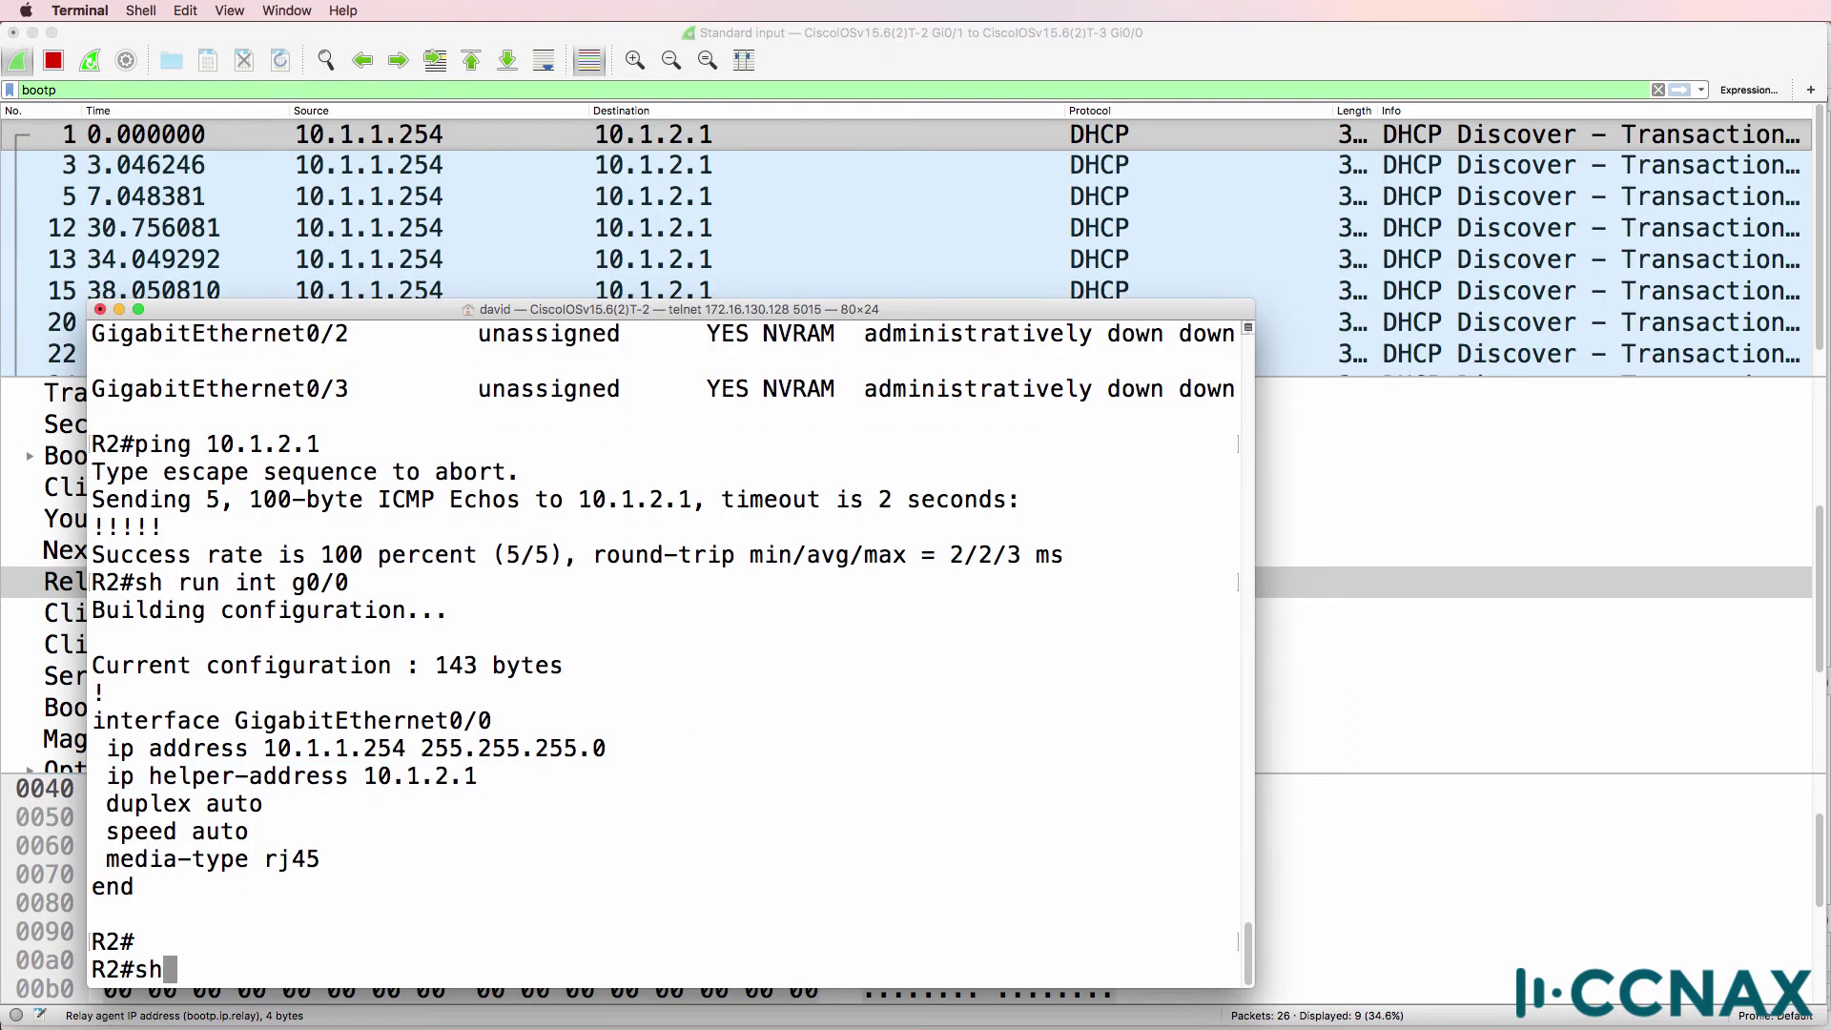
key(Return)
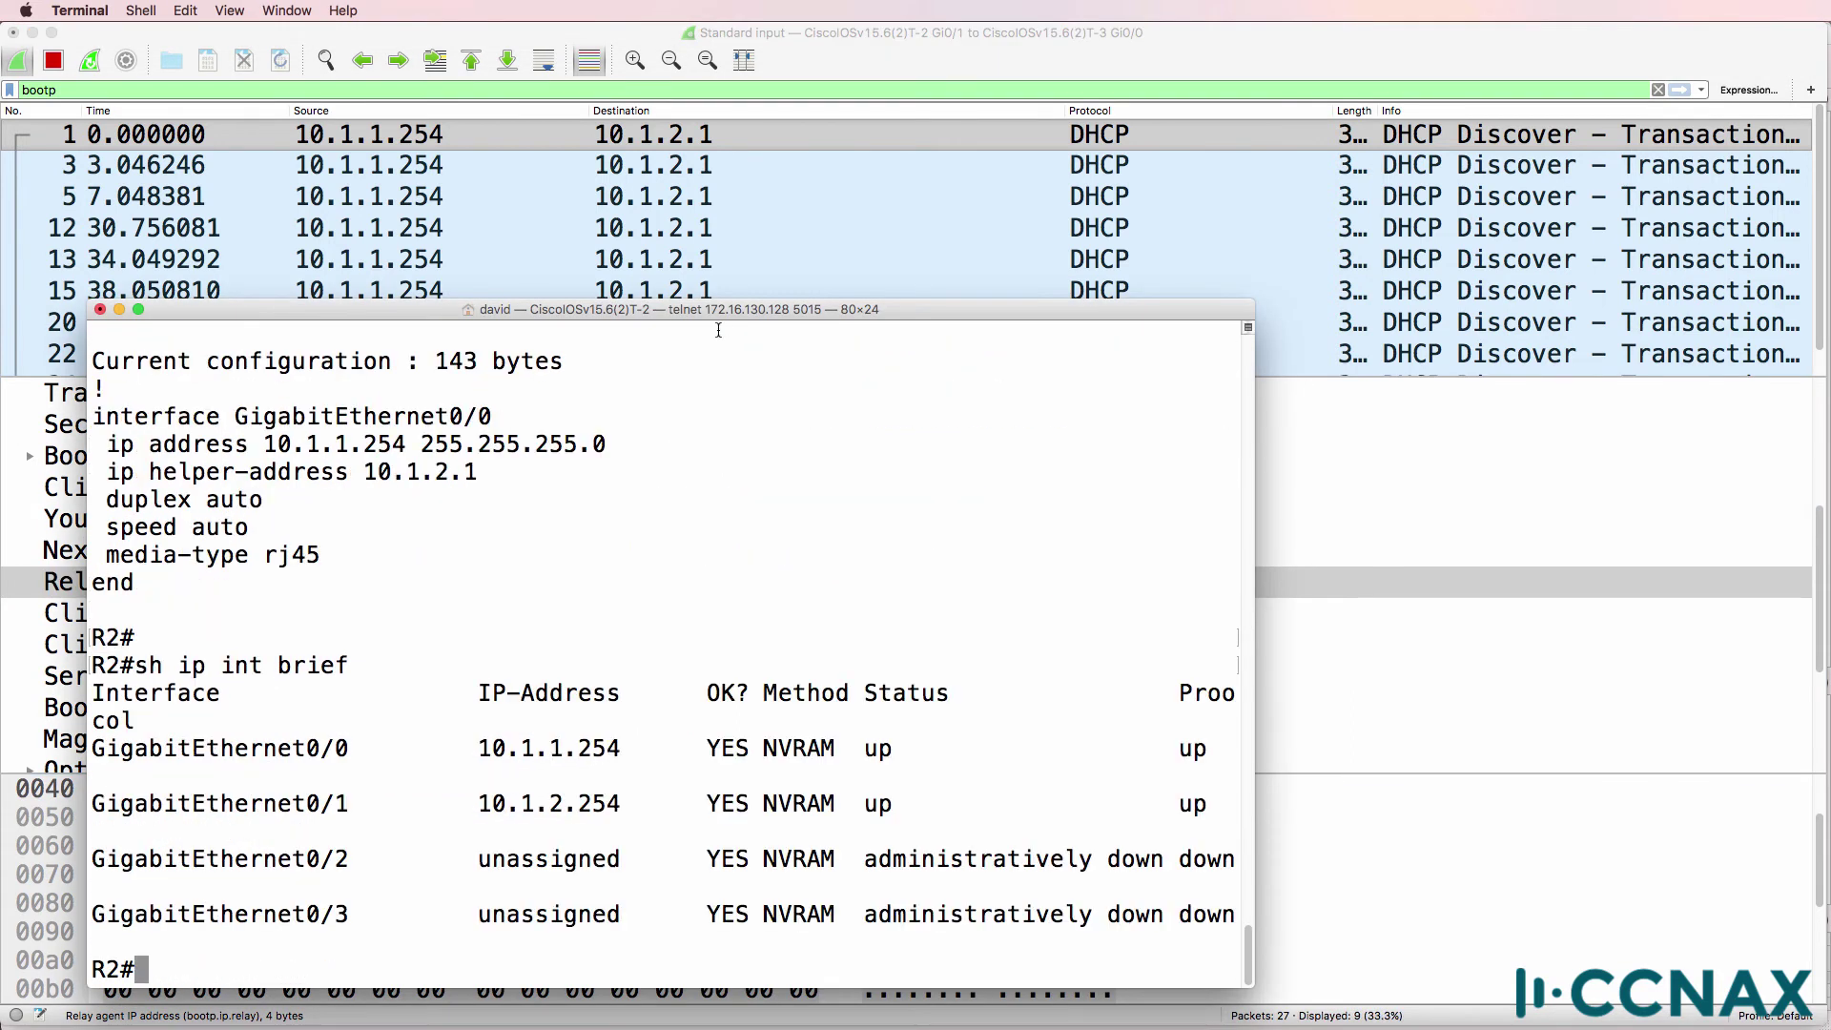
drag(719, 313, 1214, 304)
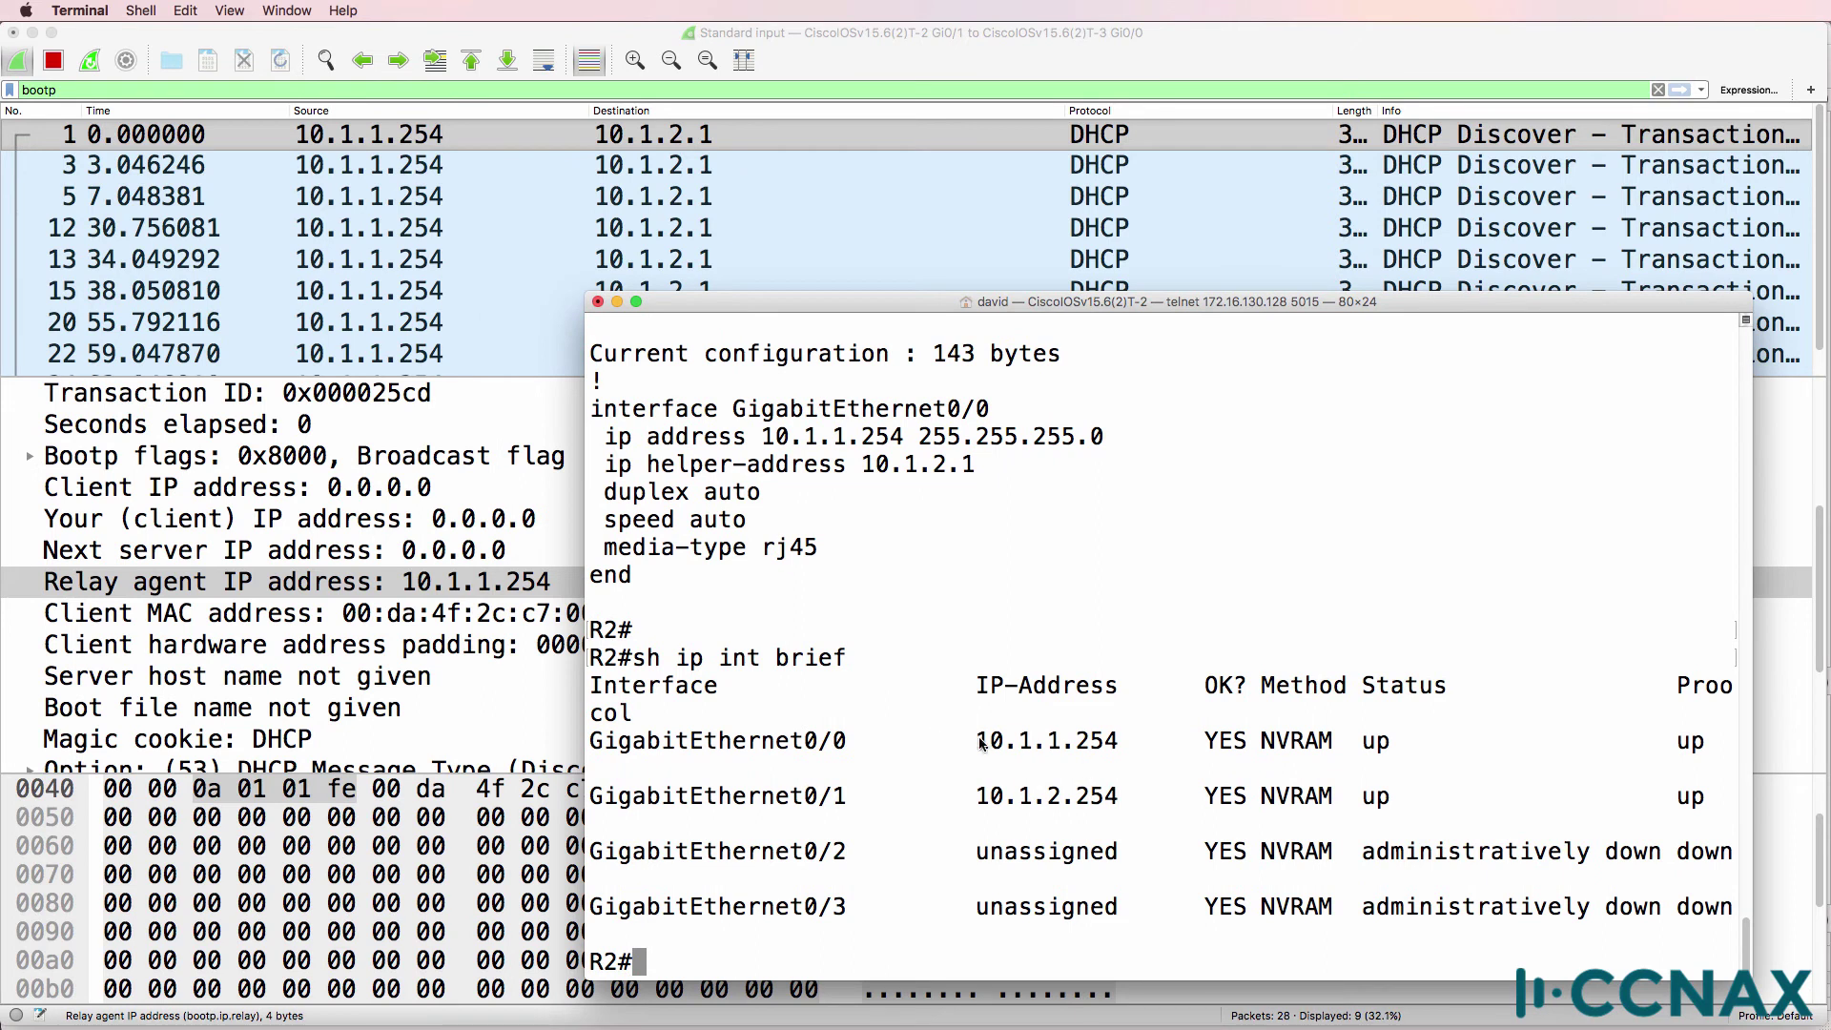
drag(982, 744, 1118, 736)
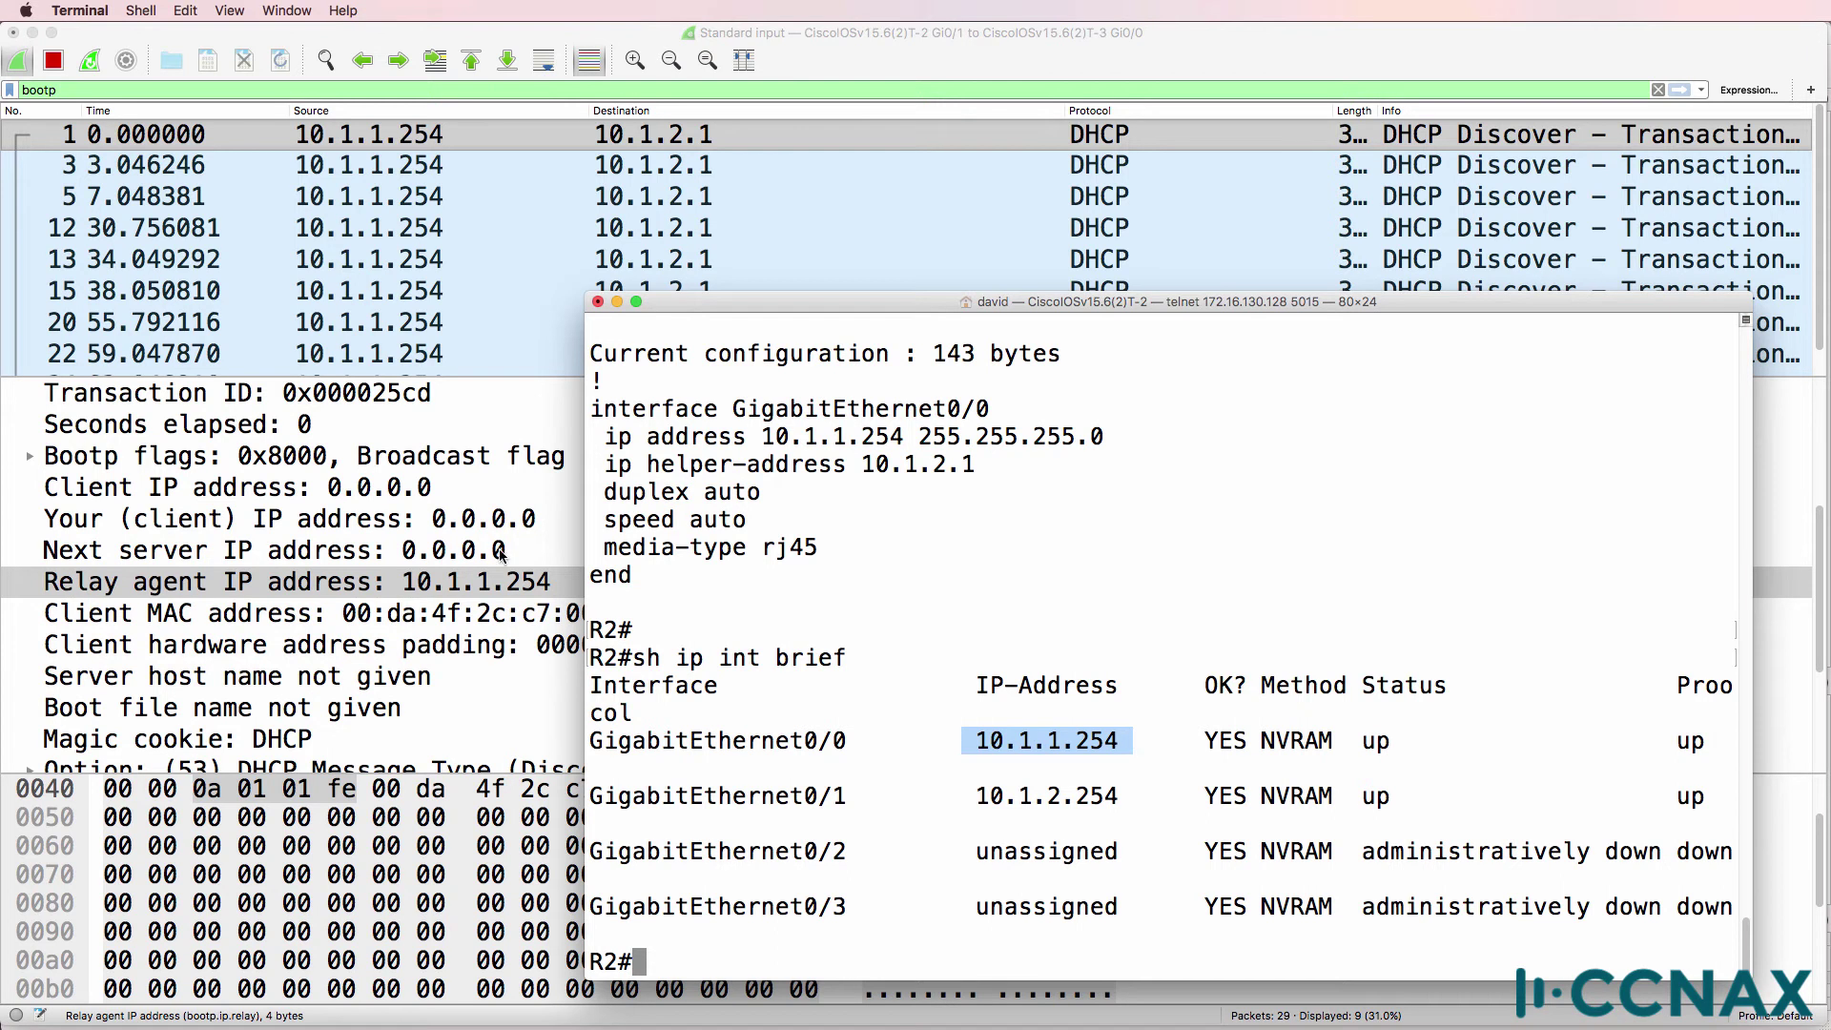
Check that later DHCP Discovers, up to packet 32, carry relay agent address 10.1.1.254.
click(496, 584)
scroll(504, 586, down, 3)
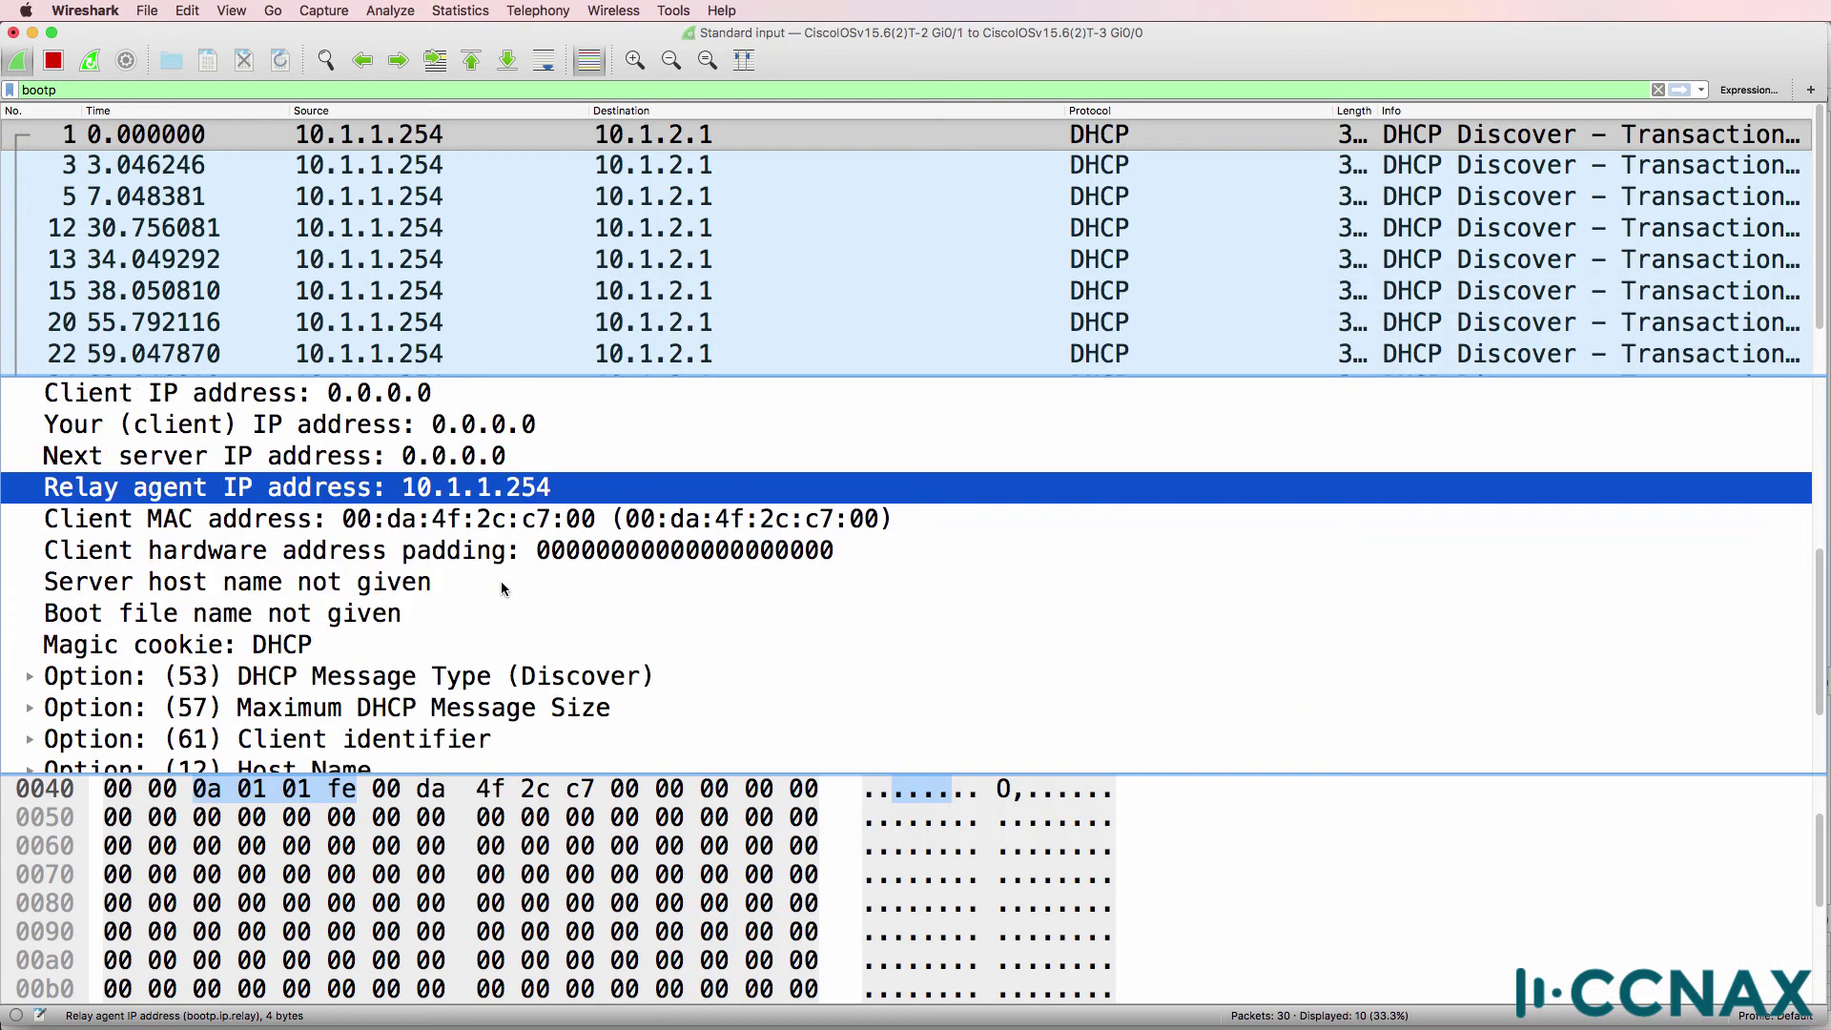
scroll(501, 582, up, 4)
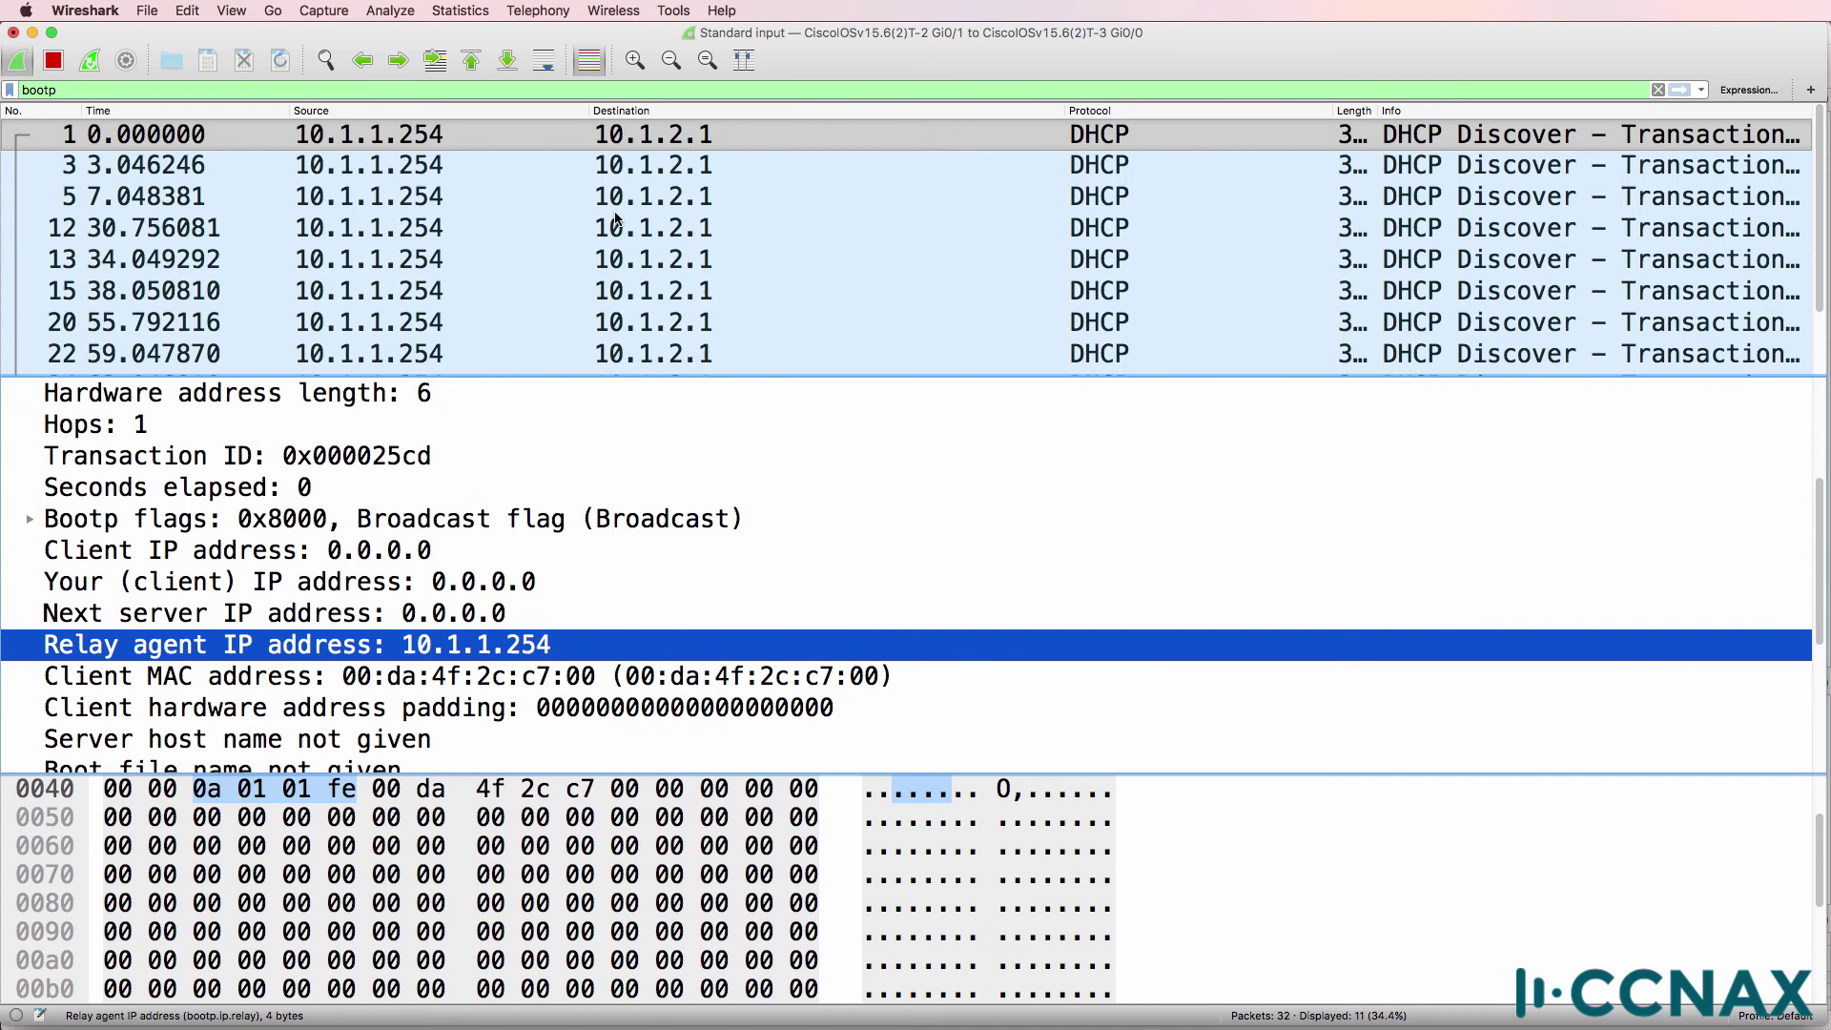
click(615, 204)
scroll(627, 233, down, 1)
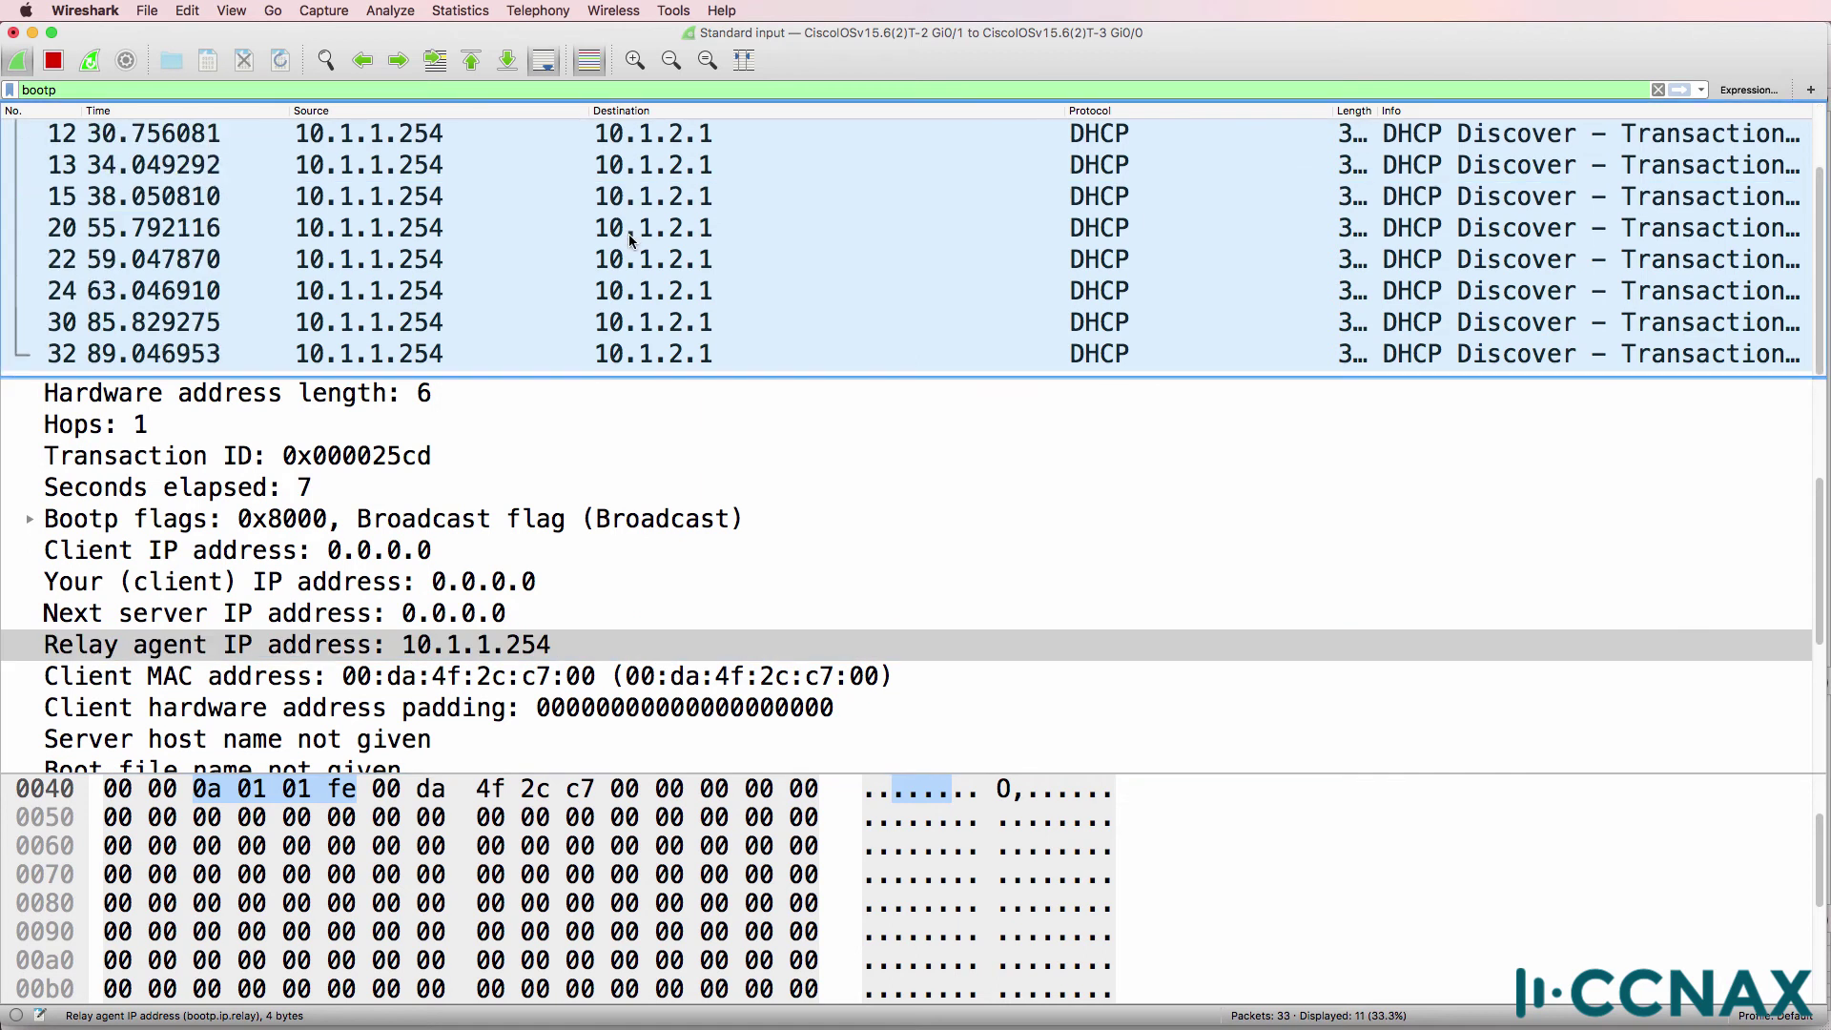
click(615, 330)
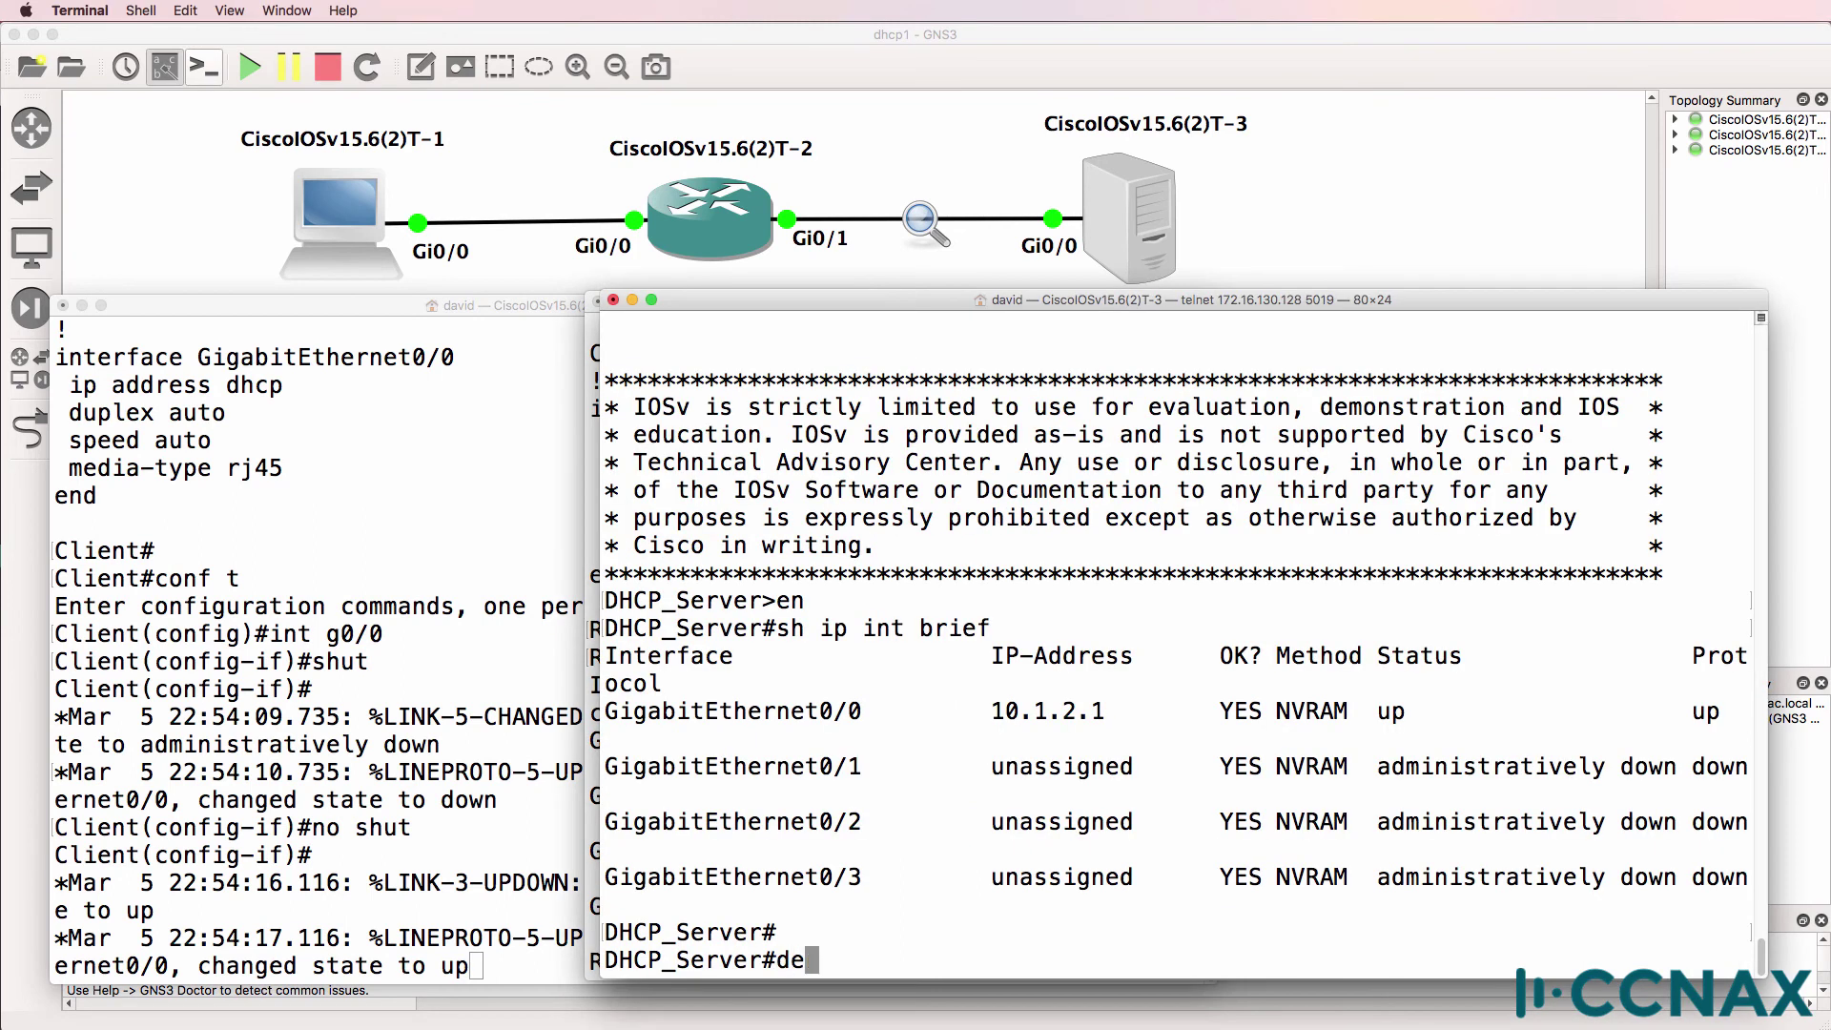
Enable 'debug ip dhcp server events' on DHCP_Server.
text(bug ip dh)
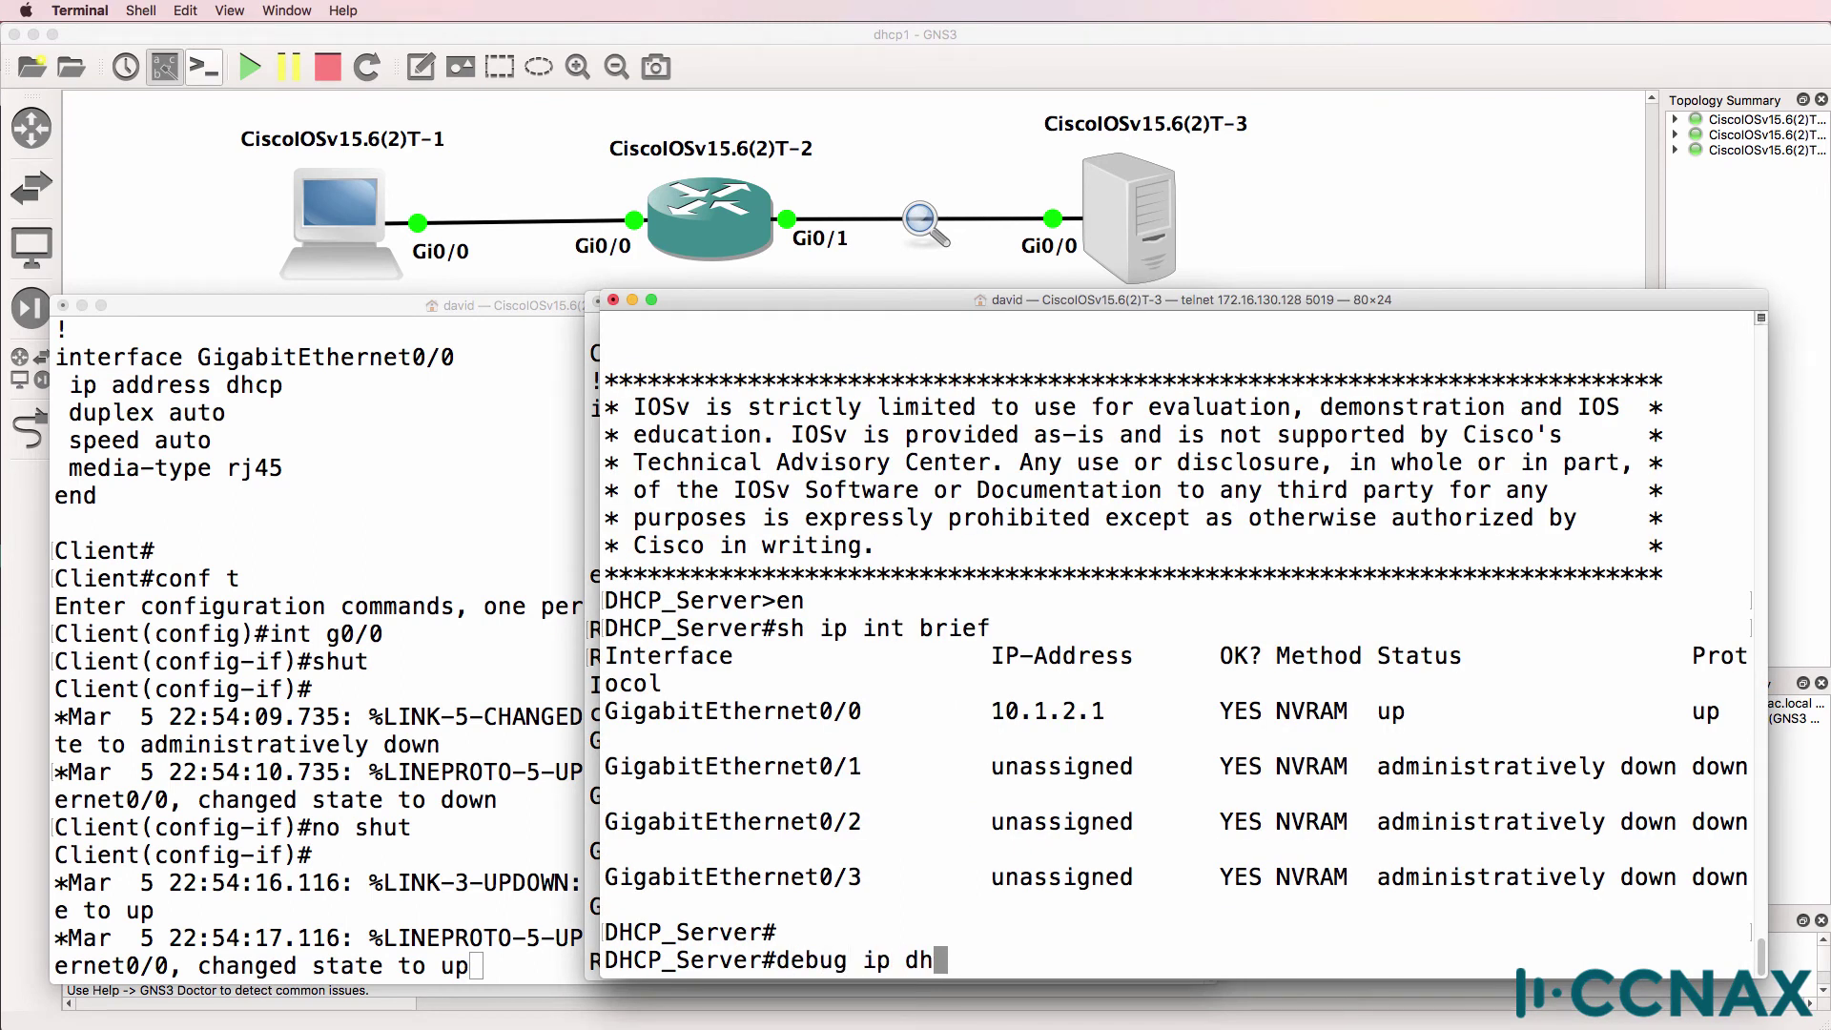
key(Tab)
text(?se)
key(Tab)
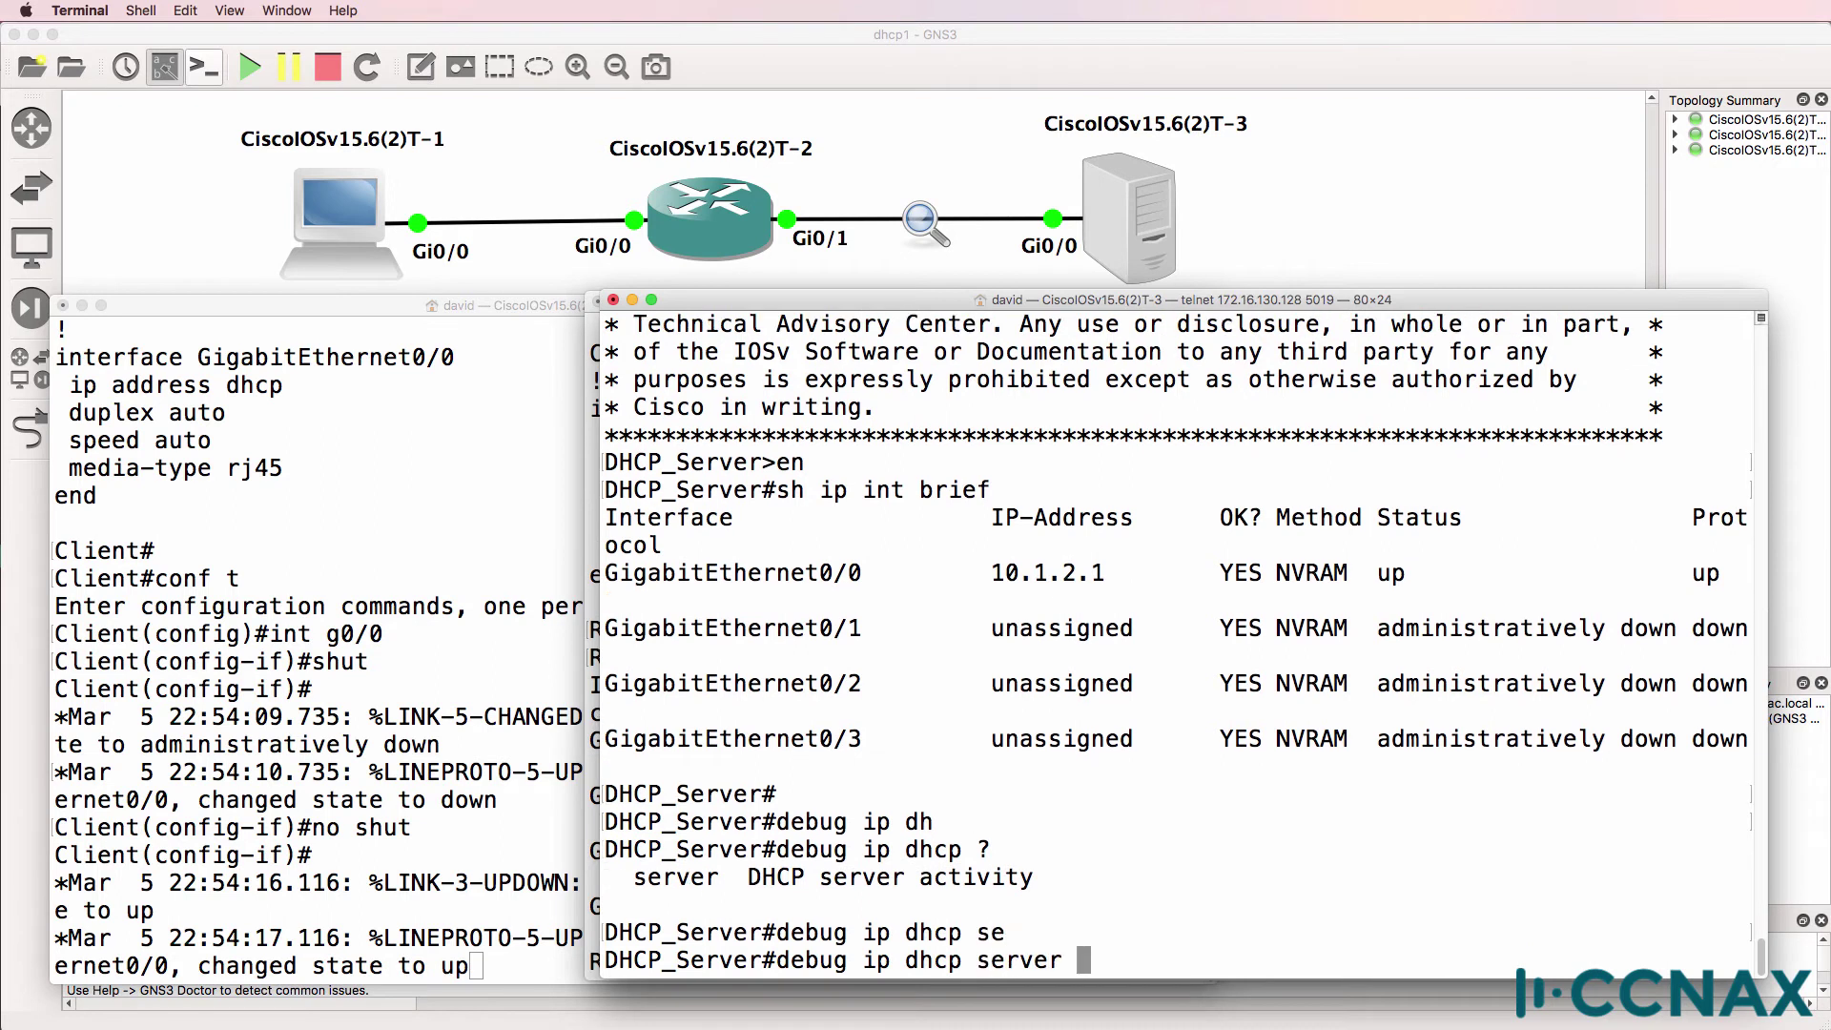
text(?pa)
key(BackSpace)
key(BackSpace)
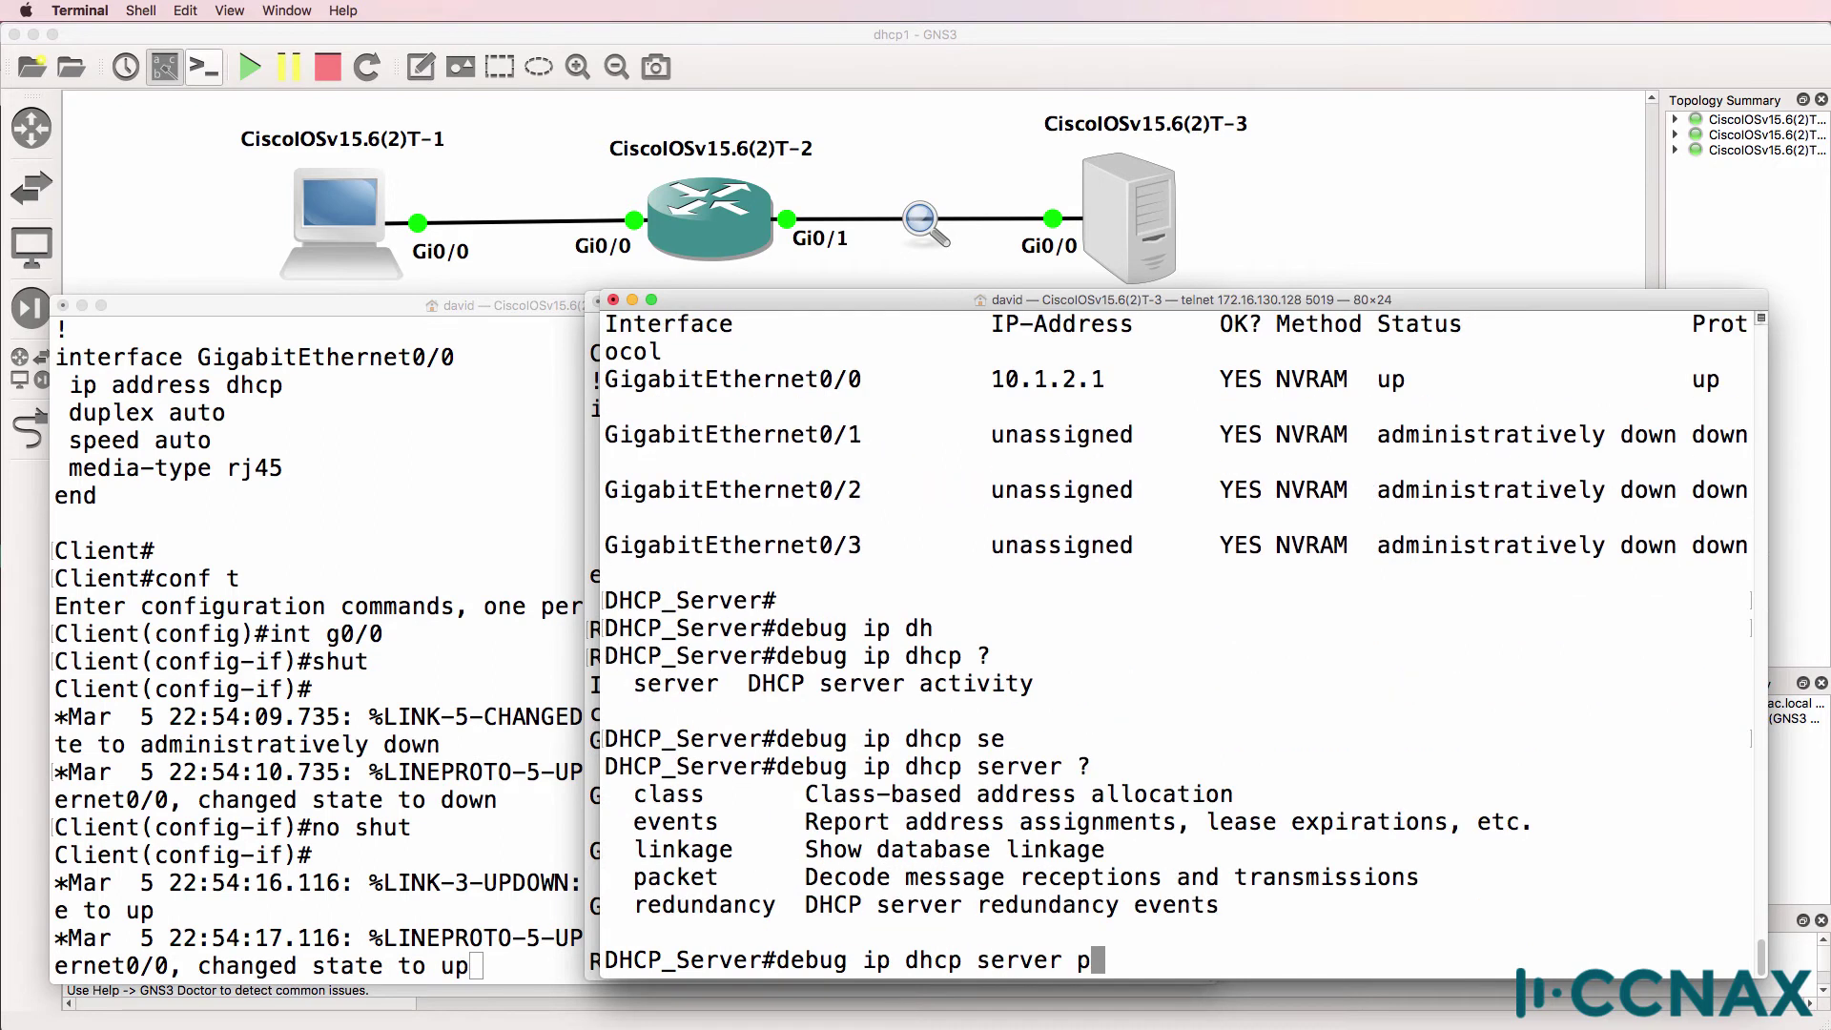
text(ev)
key(Tab)
key(Return)
Shut and re-enable the client's Gi0/0 to trigger a new DHCP request.
key(super+grave)
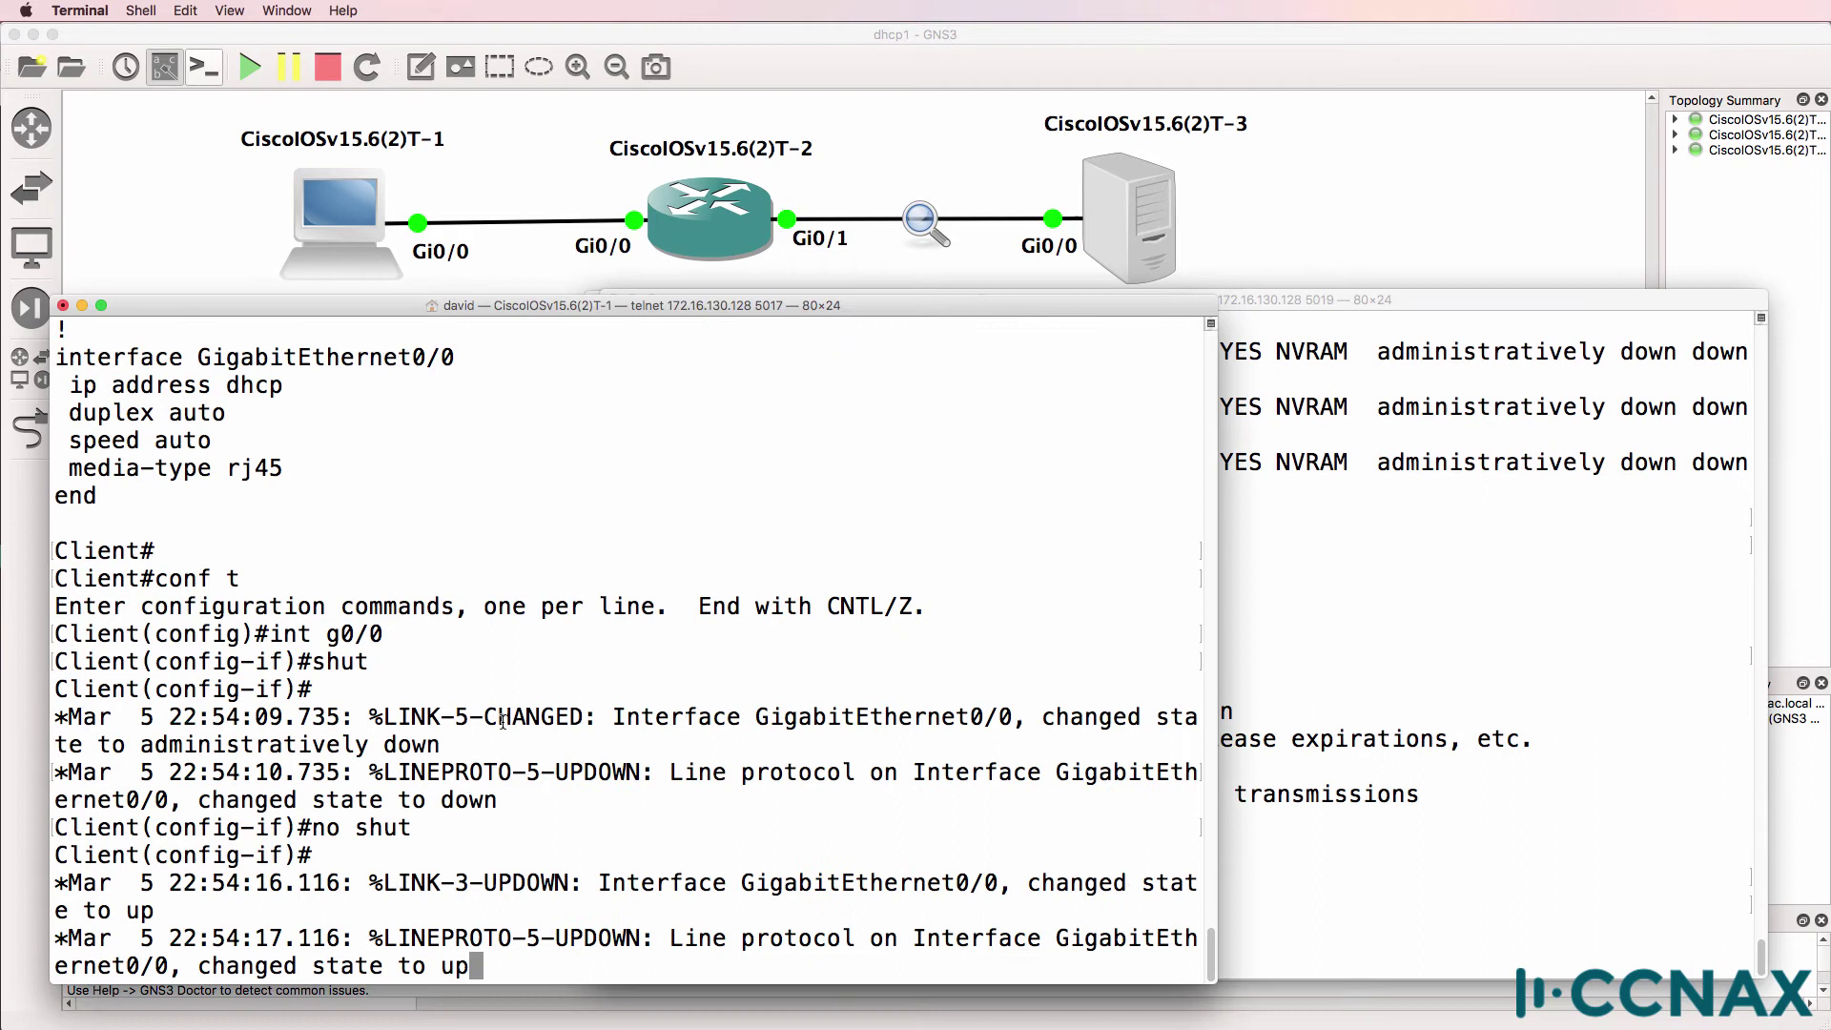
key(Return)
text(shut)
key(Return)
text(no shut)
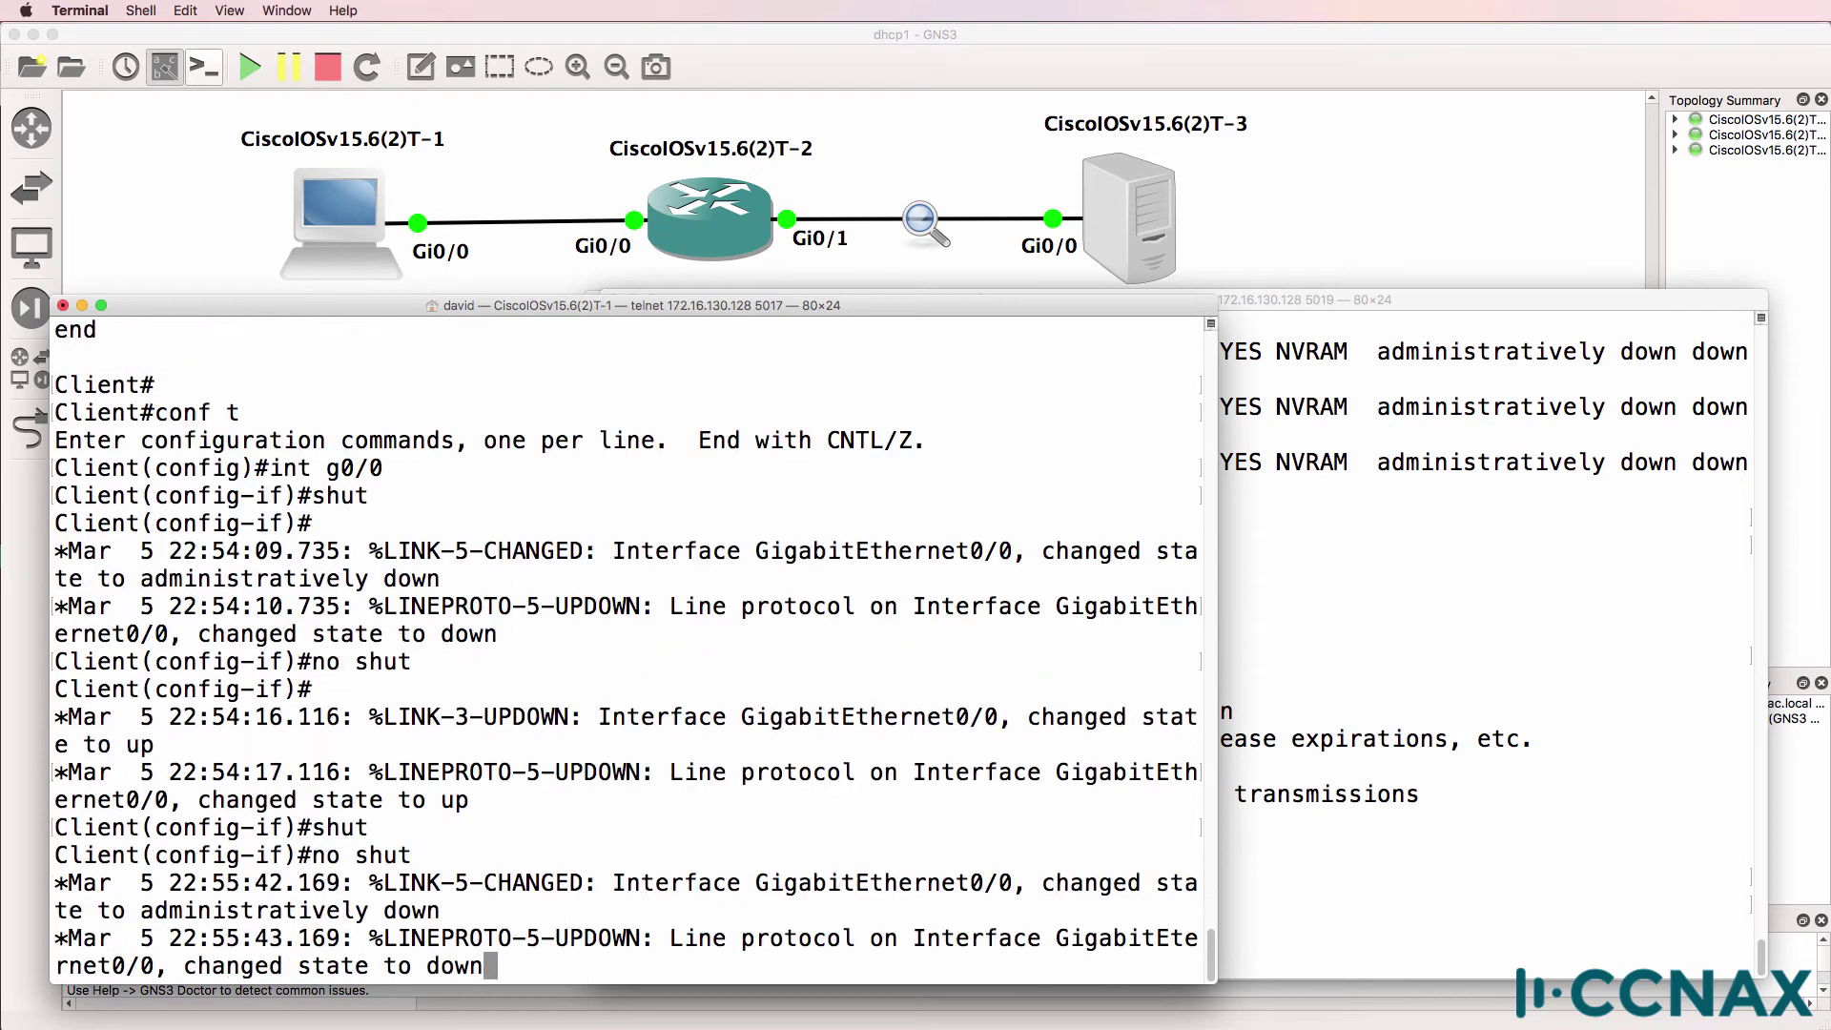
key(Return)
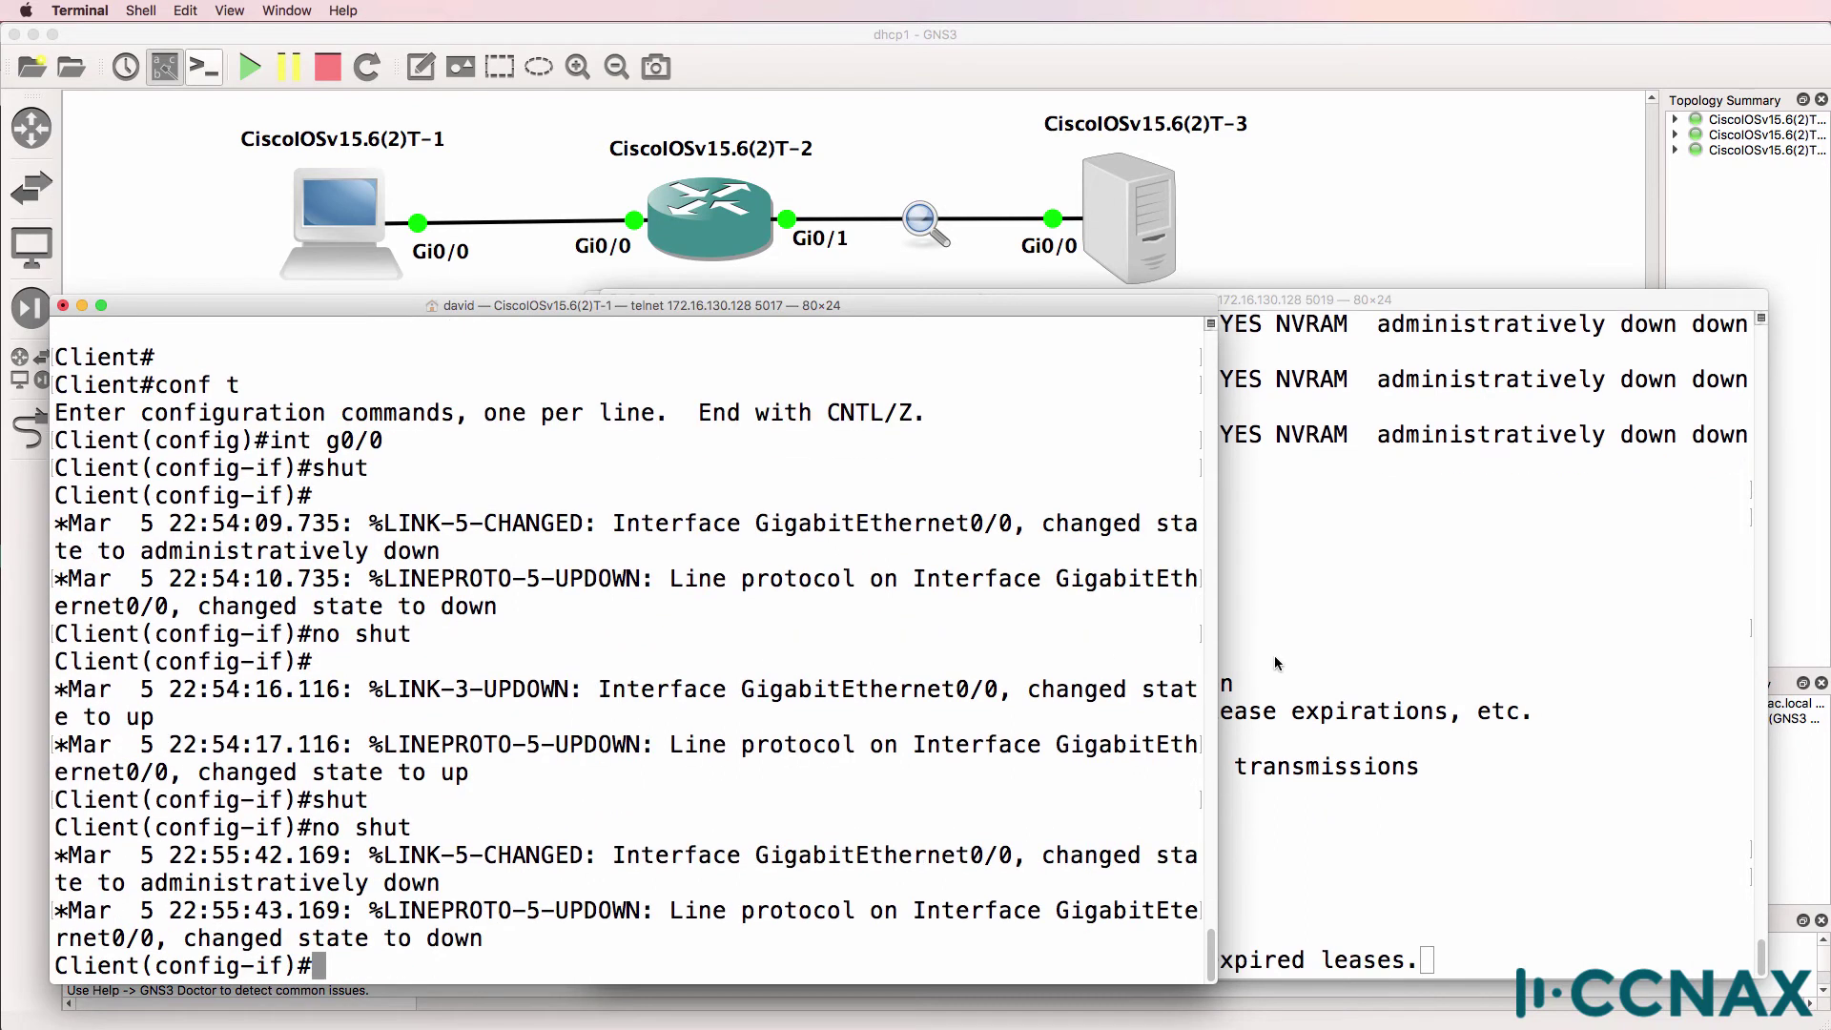
click(1501, 710)
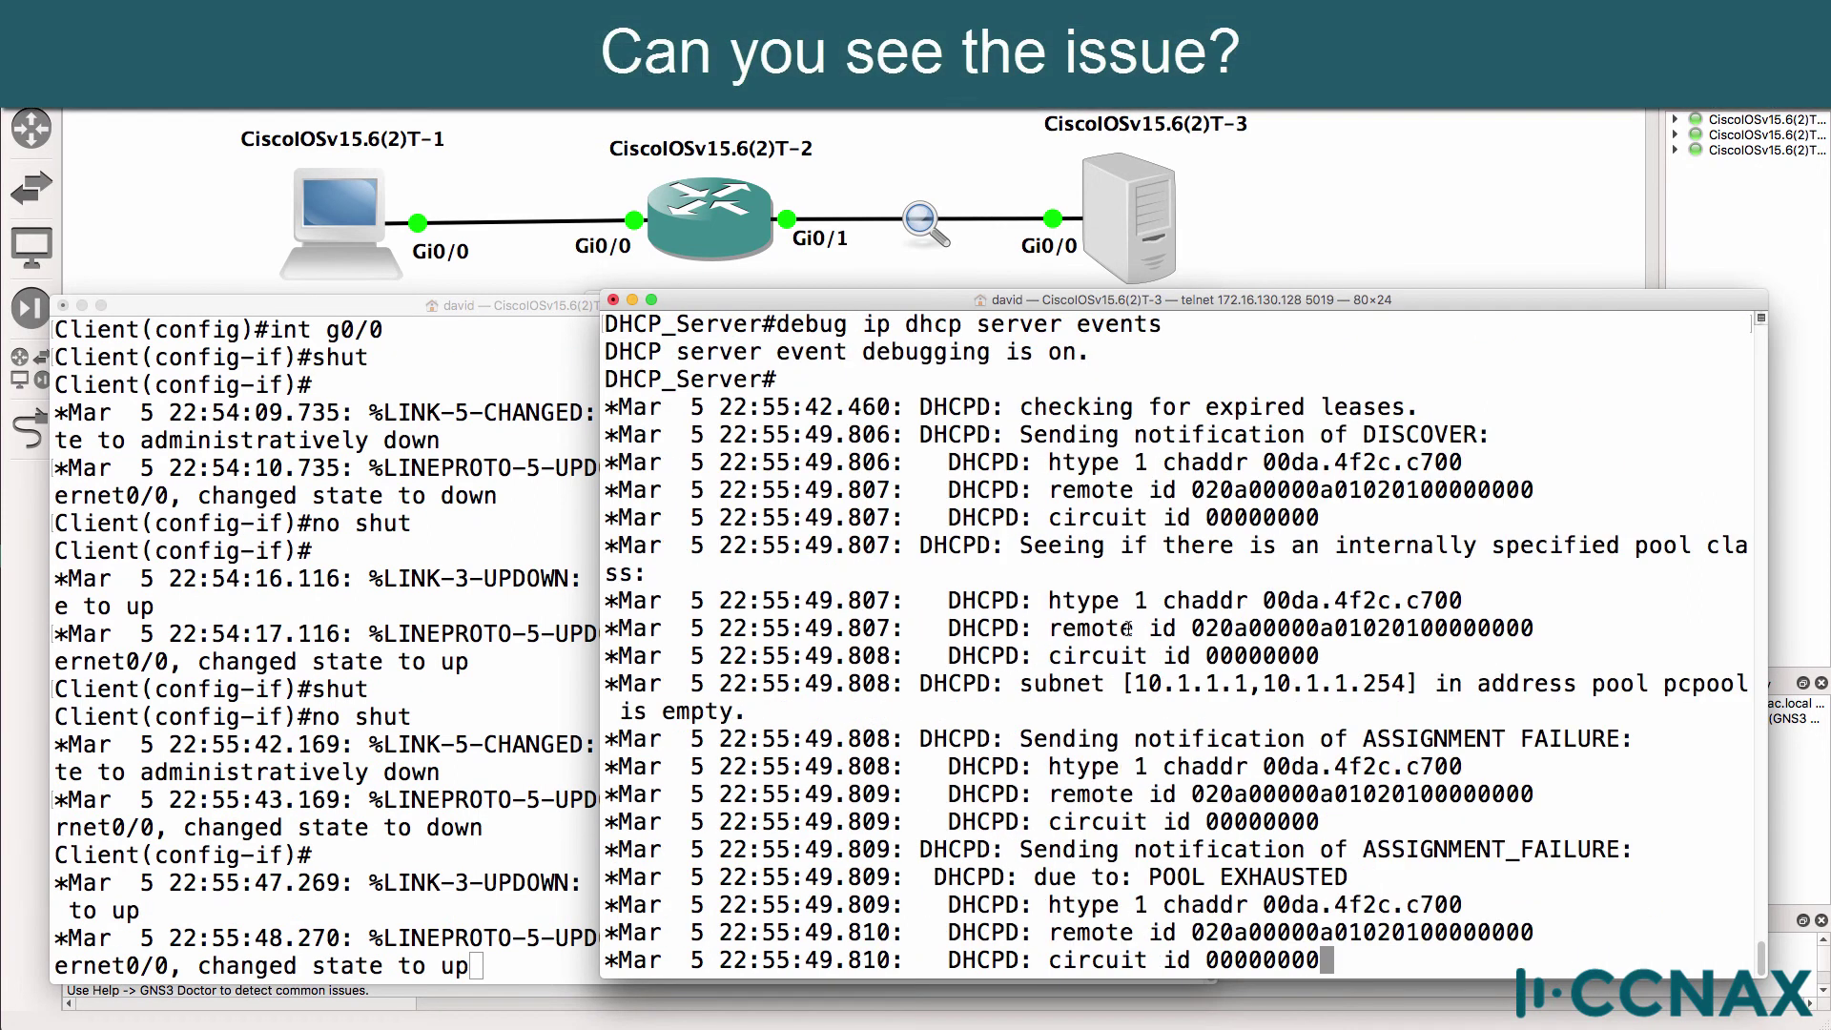
Run 'un all' on DHCP_Server and review the DISCOVER and pool pcpool exhausted debug lines.
key(Return)
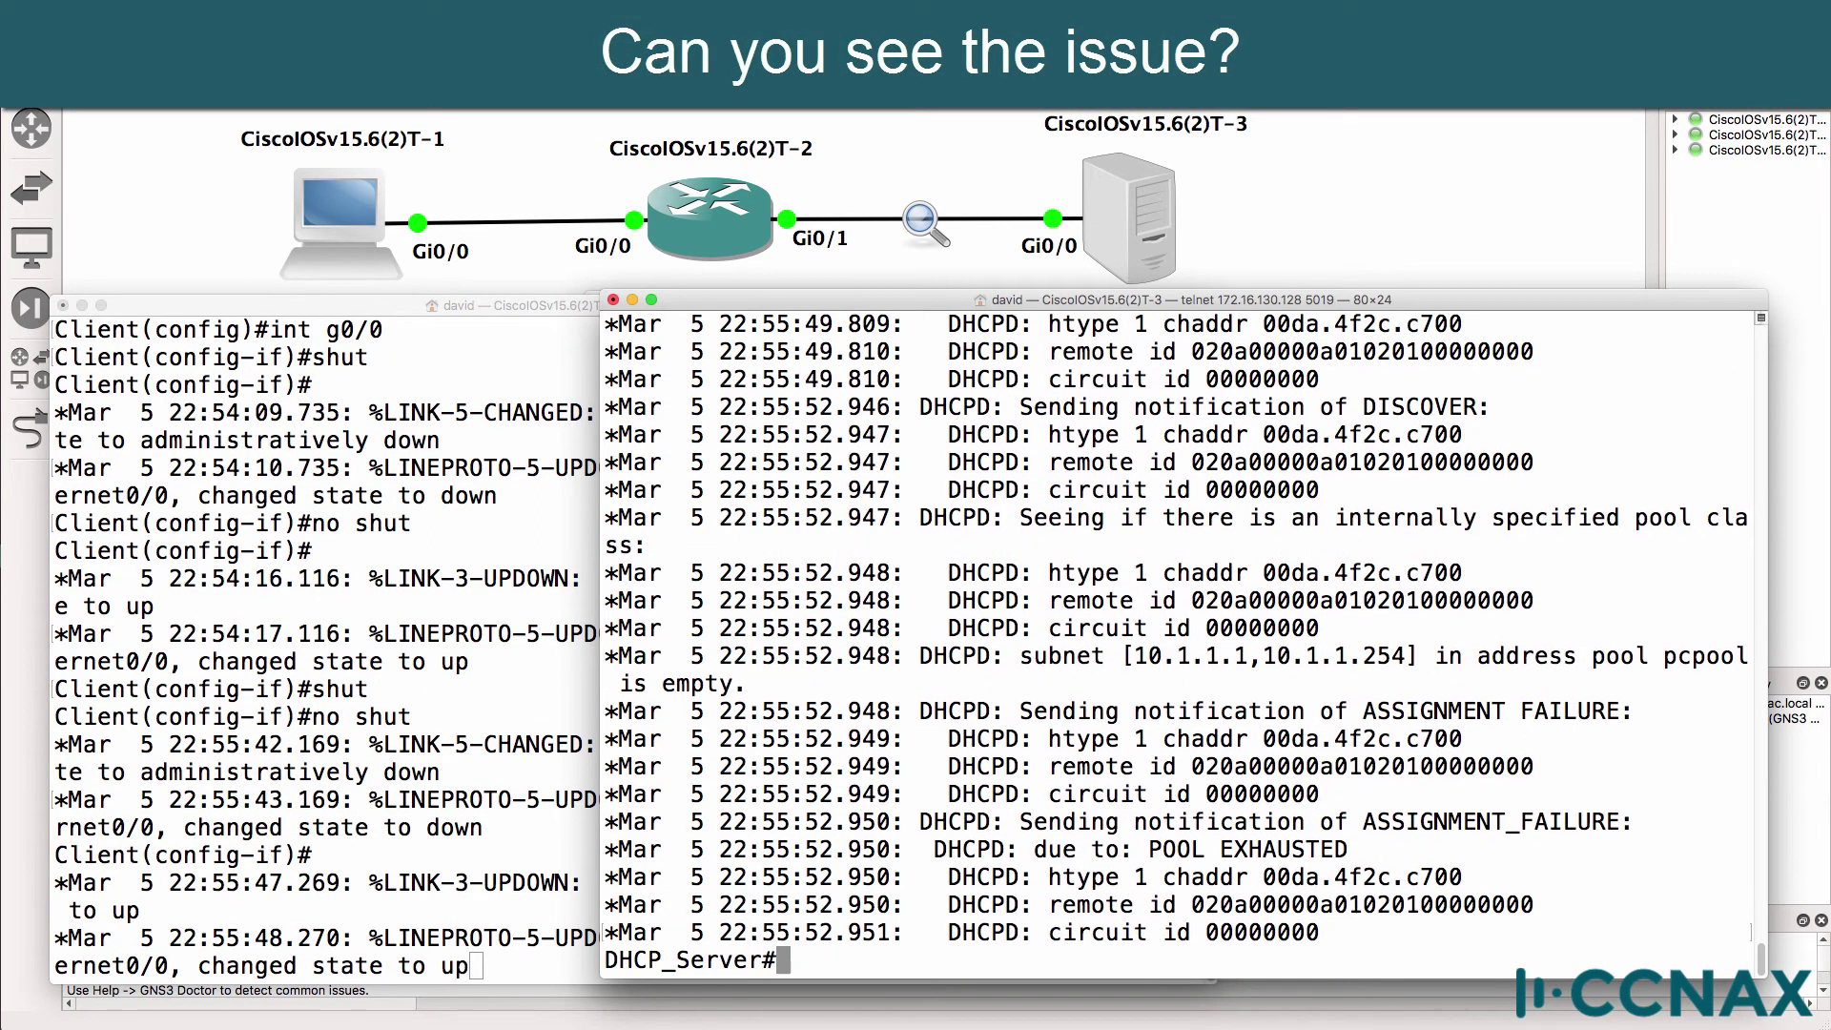
text(un all)
key(Return)
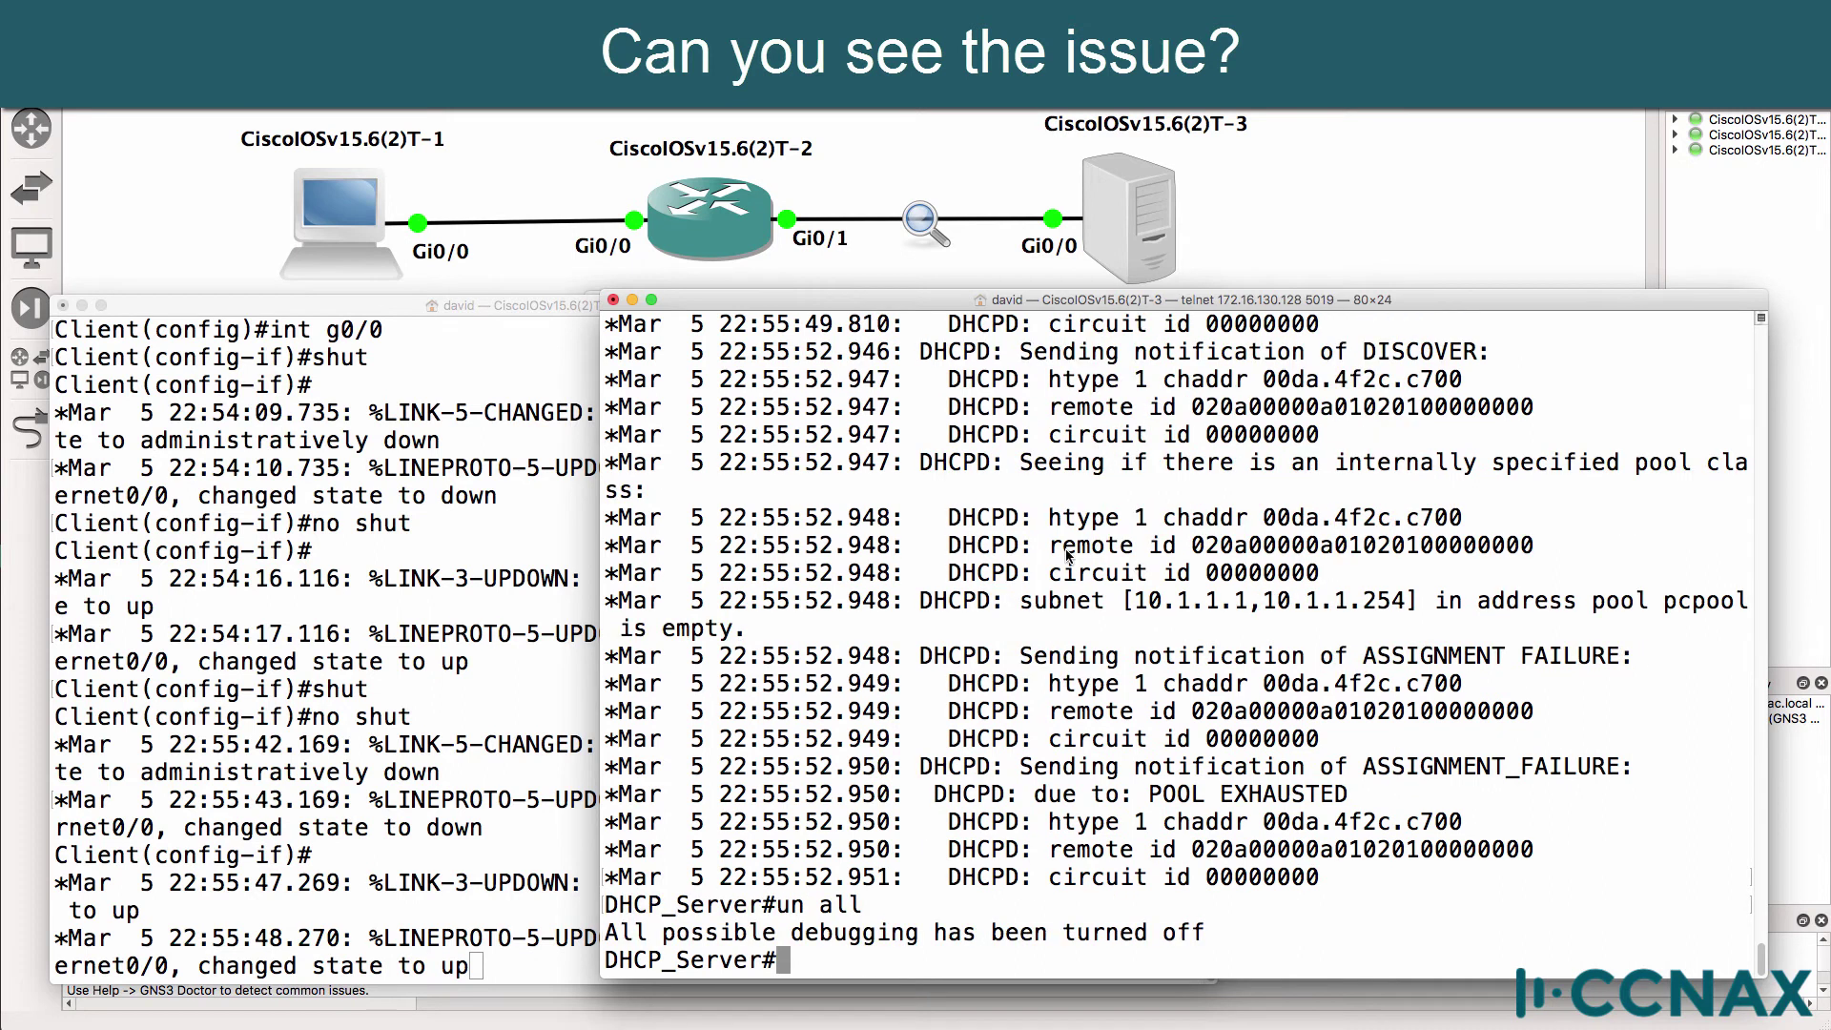
scroll(944, 701, up, 10)
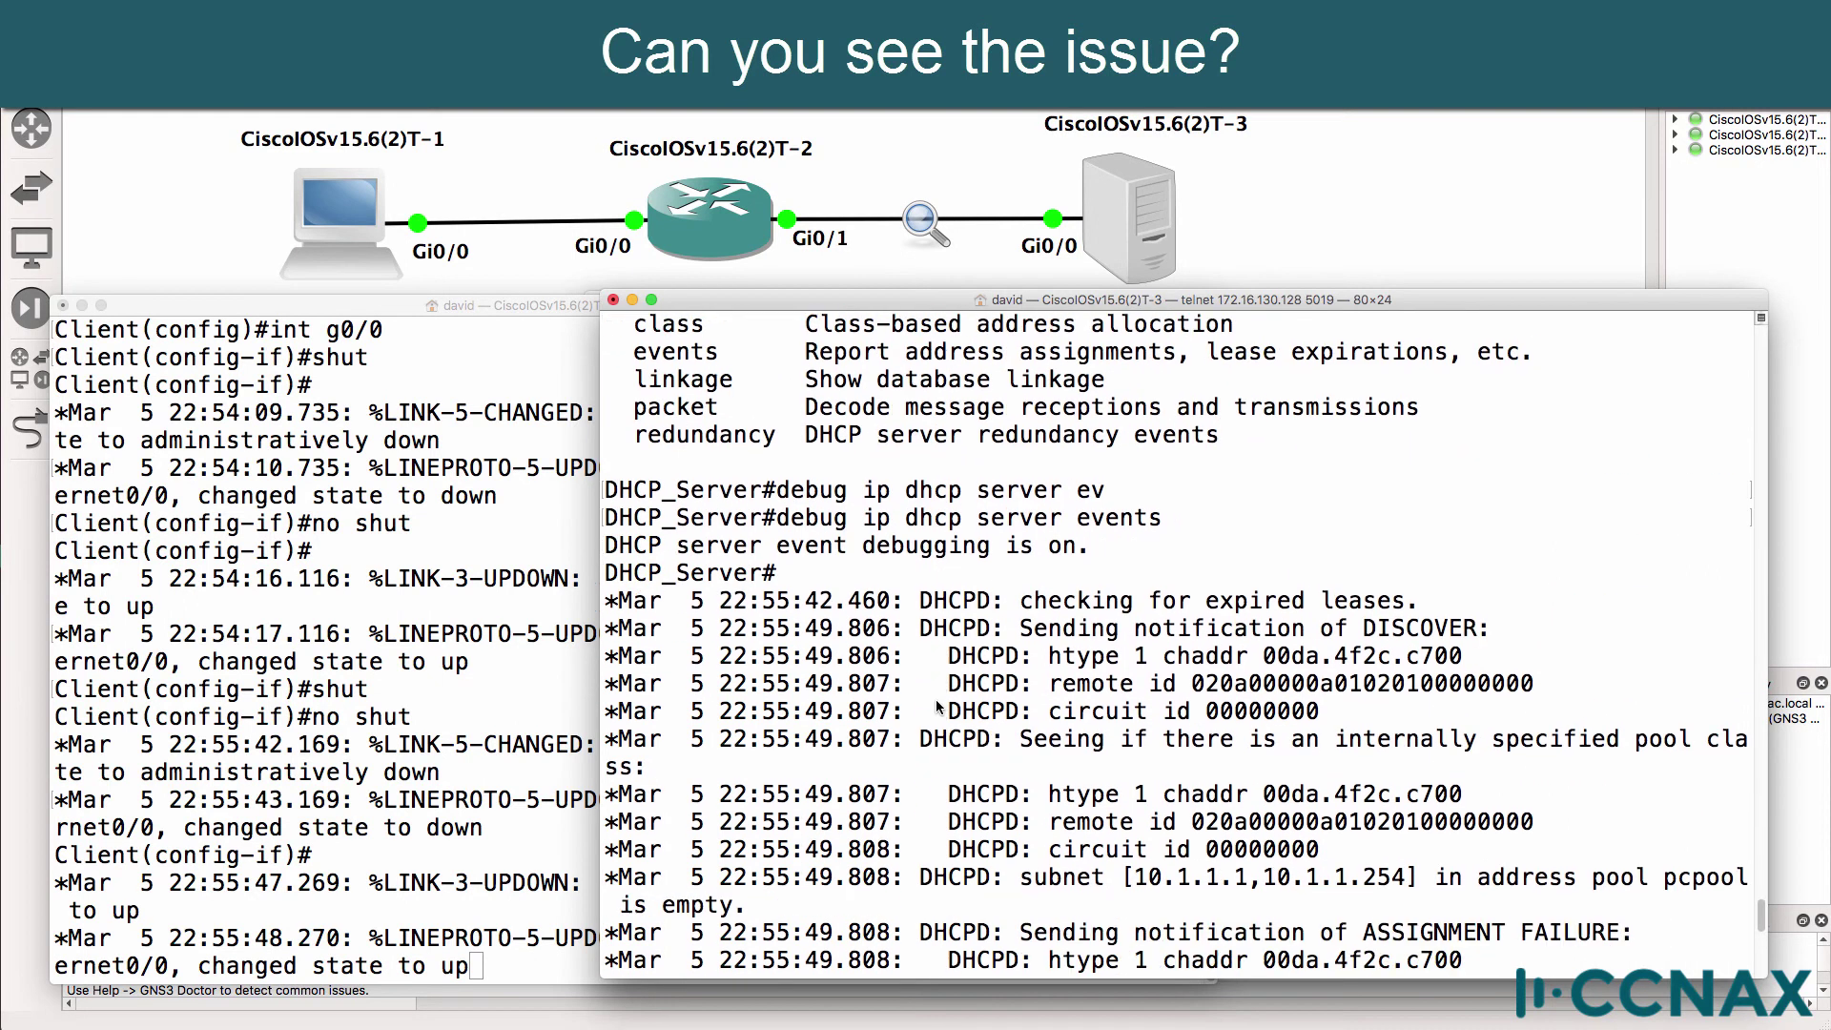
scroll(956, 697, down, 2)
drag(921, 573, 1505, 580)
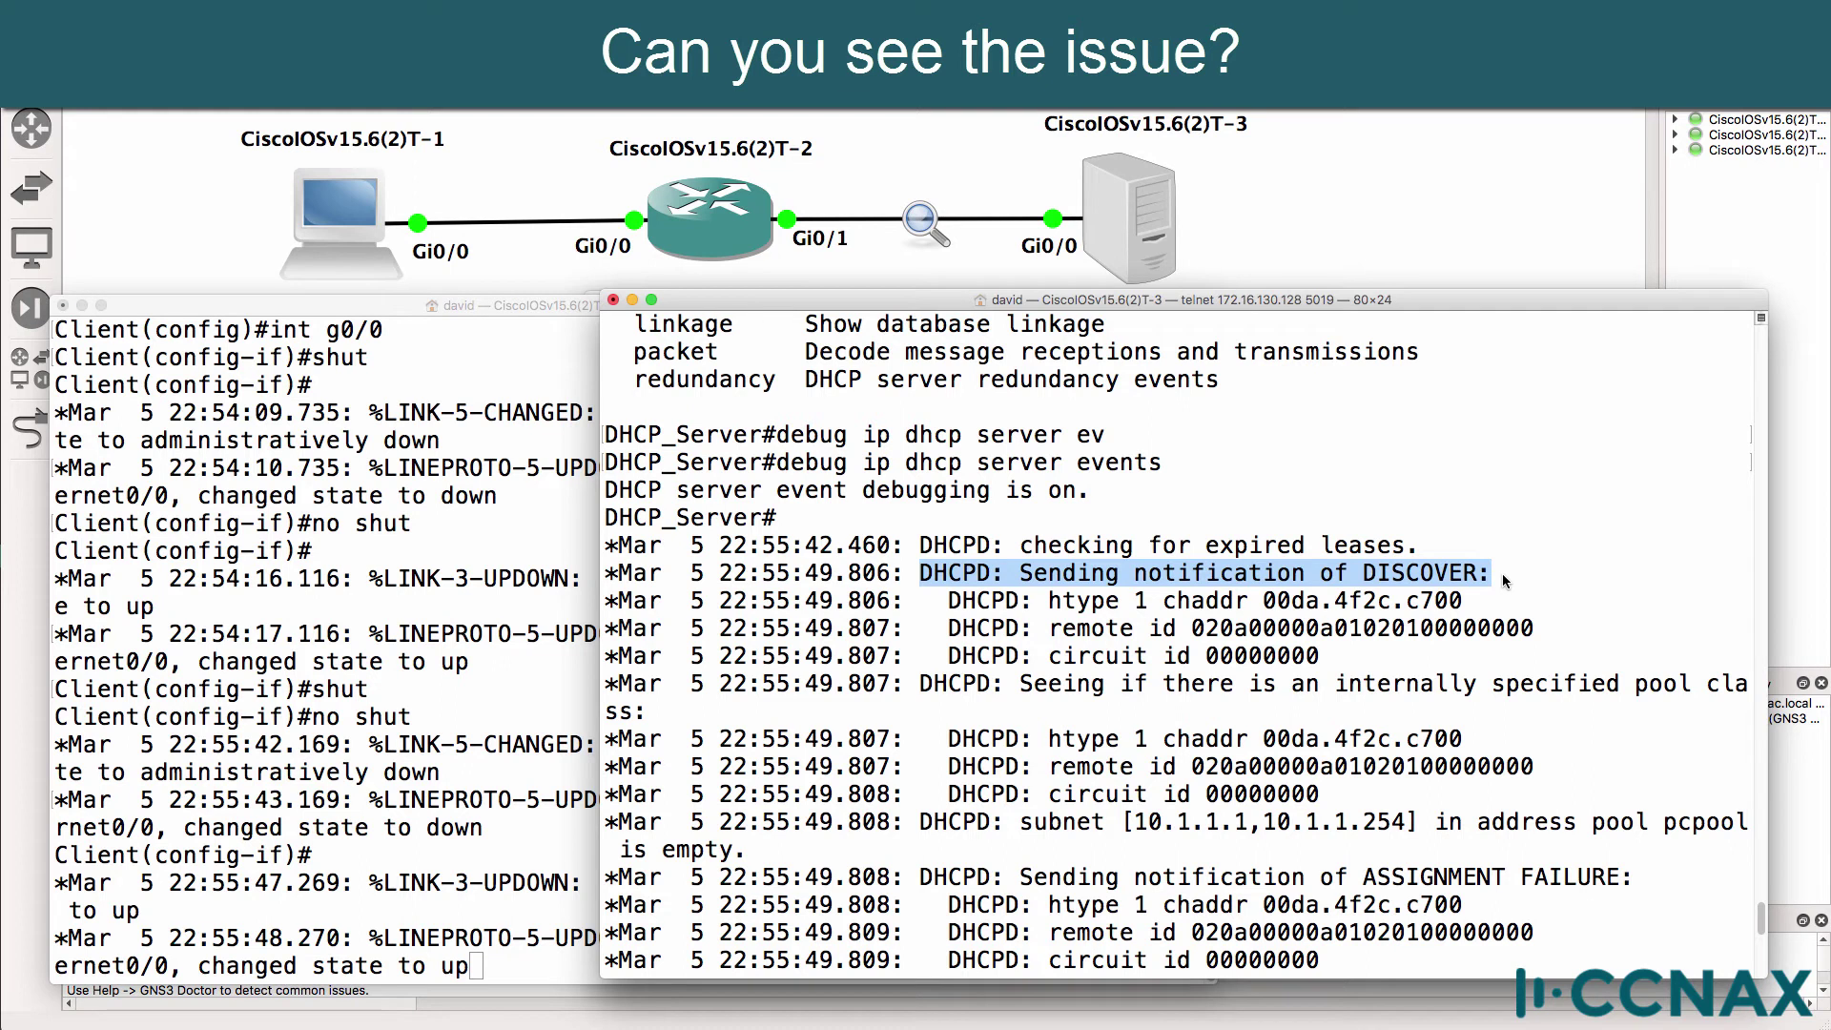
scroll(1505, 580, down, 4)
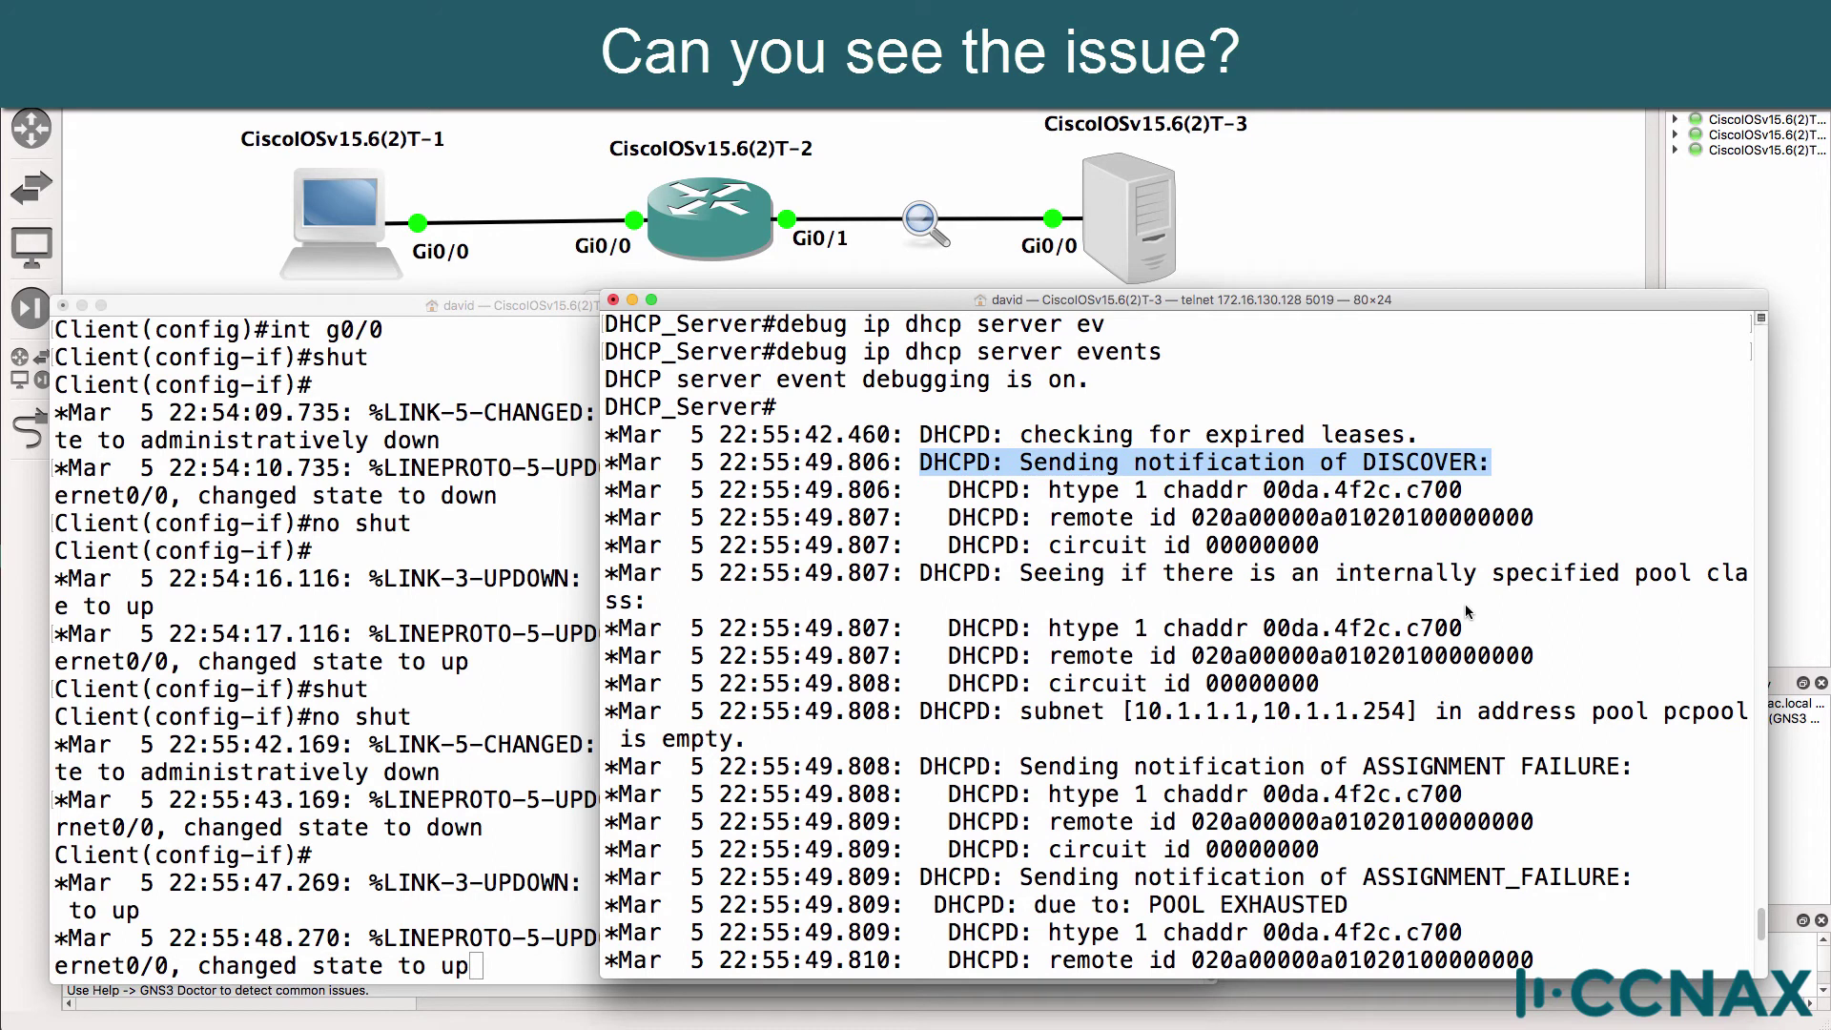
key(Return)
Show pcpool details in an enlarged console, marking 'subnet is empty' and Total addresses 254.
text(show )
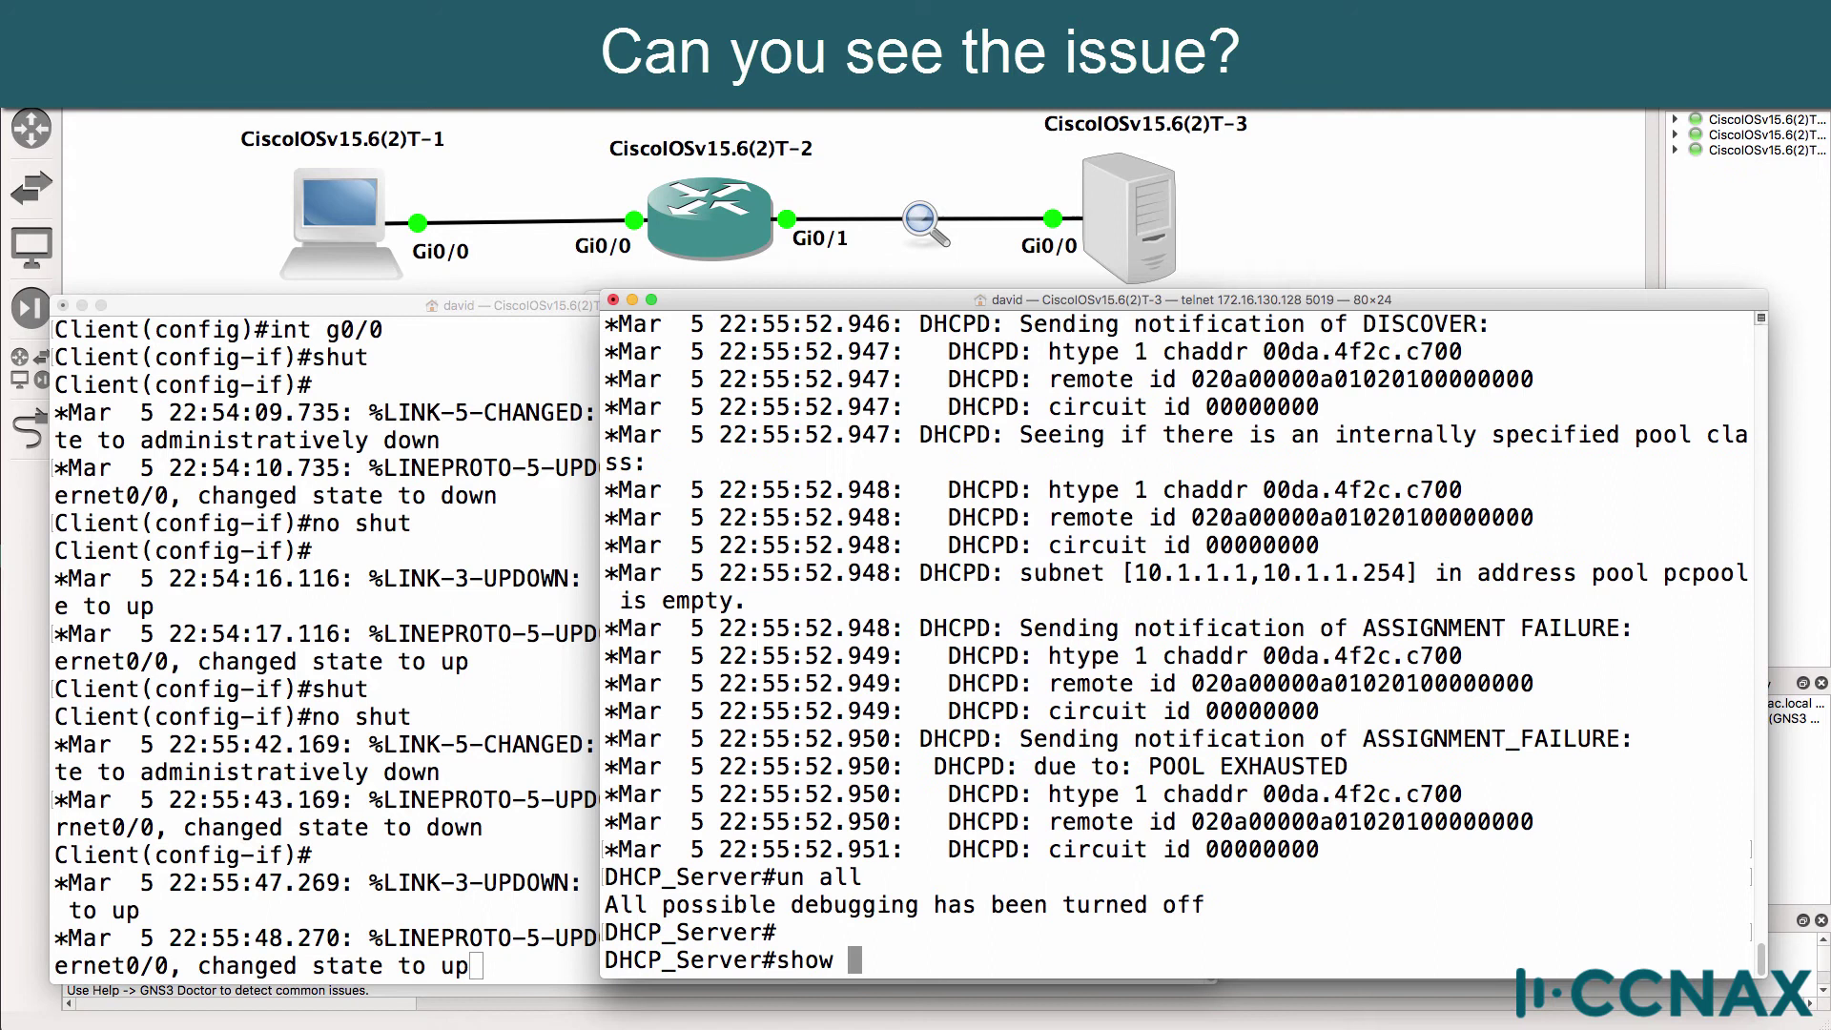
text(ip dhcp pool)
key(Return)
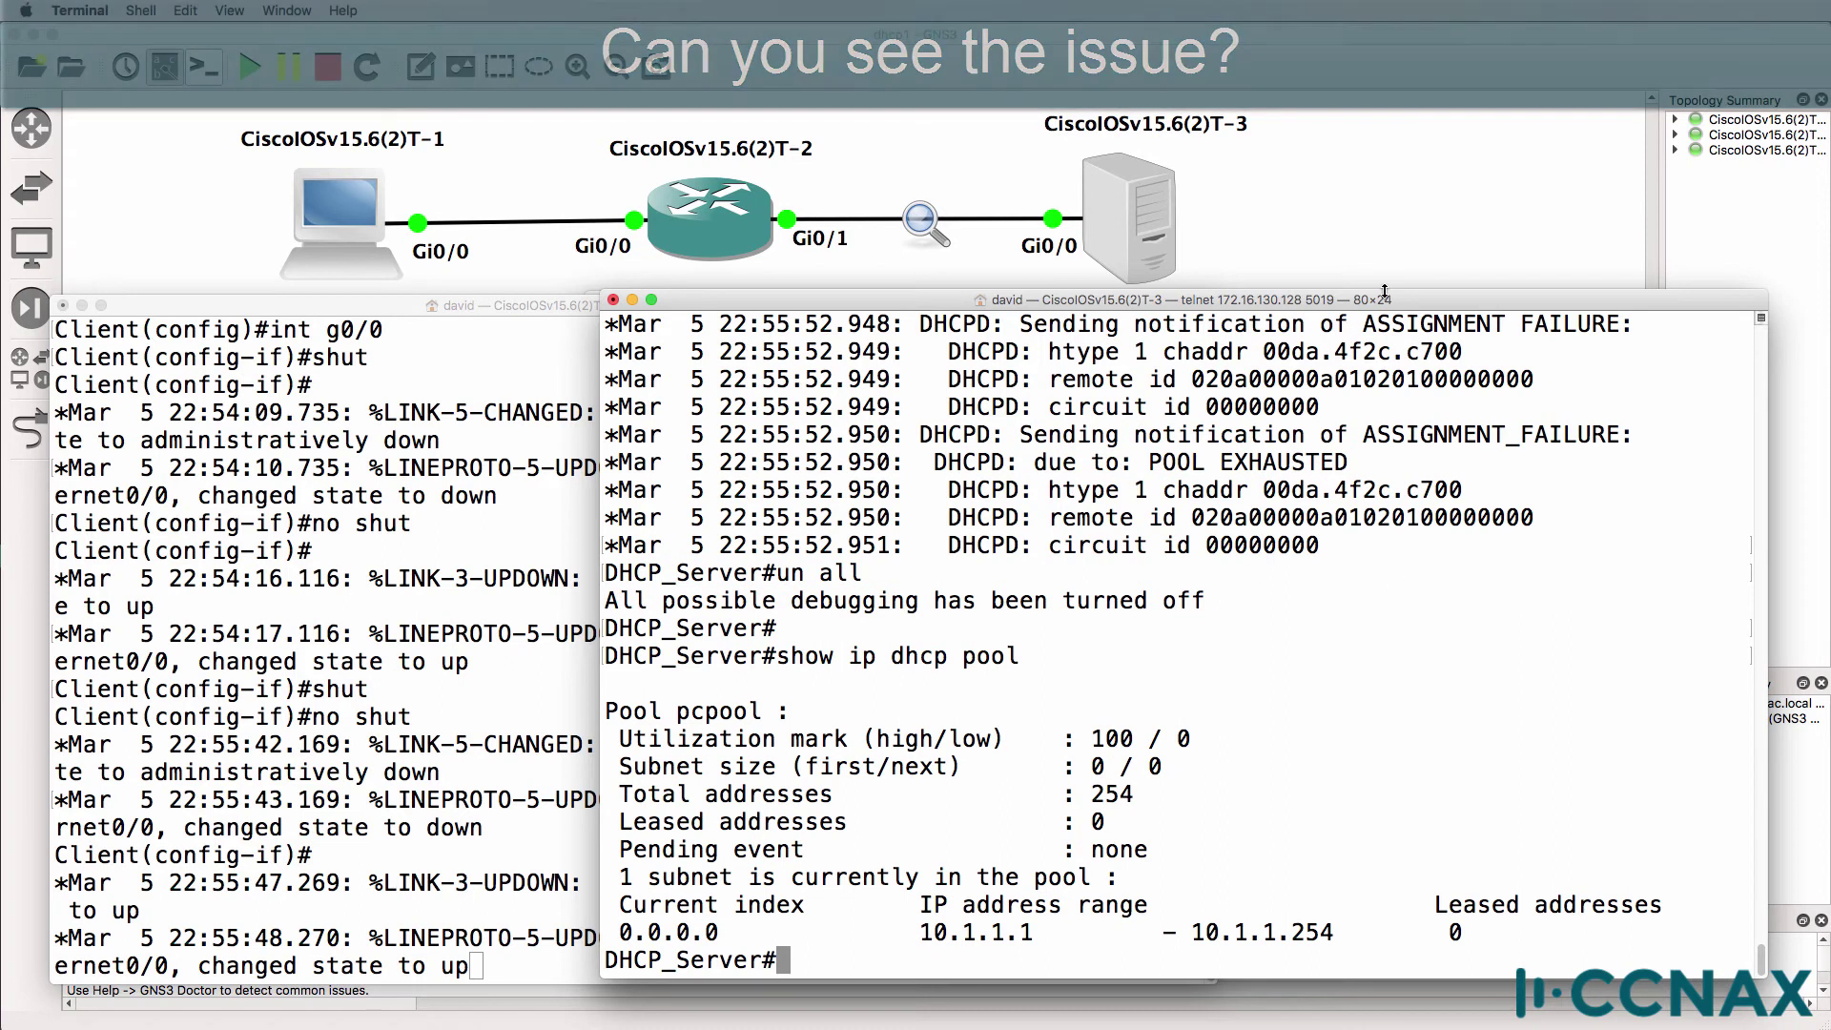
drag(1388, 301, 1431, 63)
drag(1412, 737, 1443, 994)
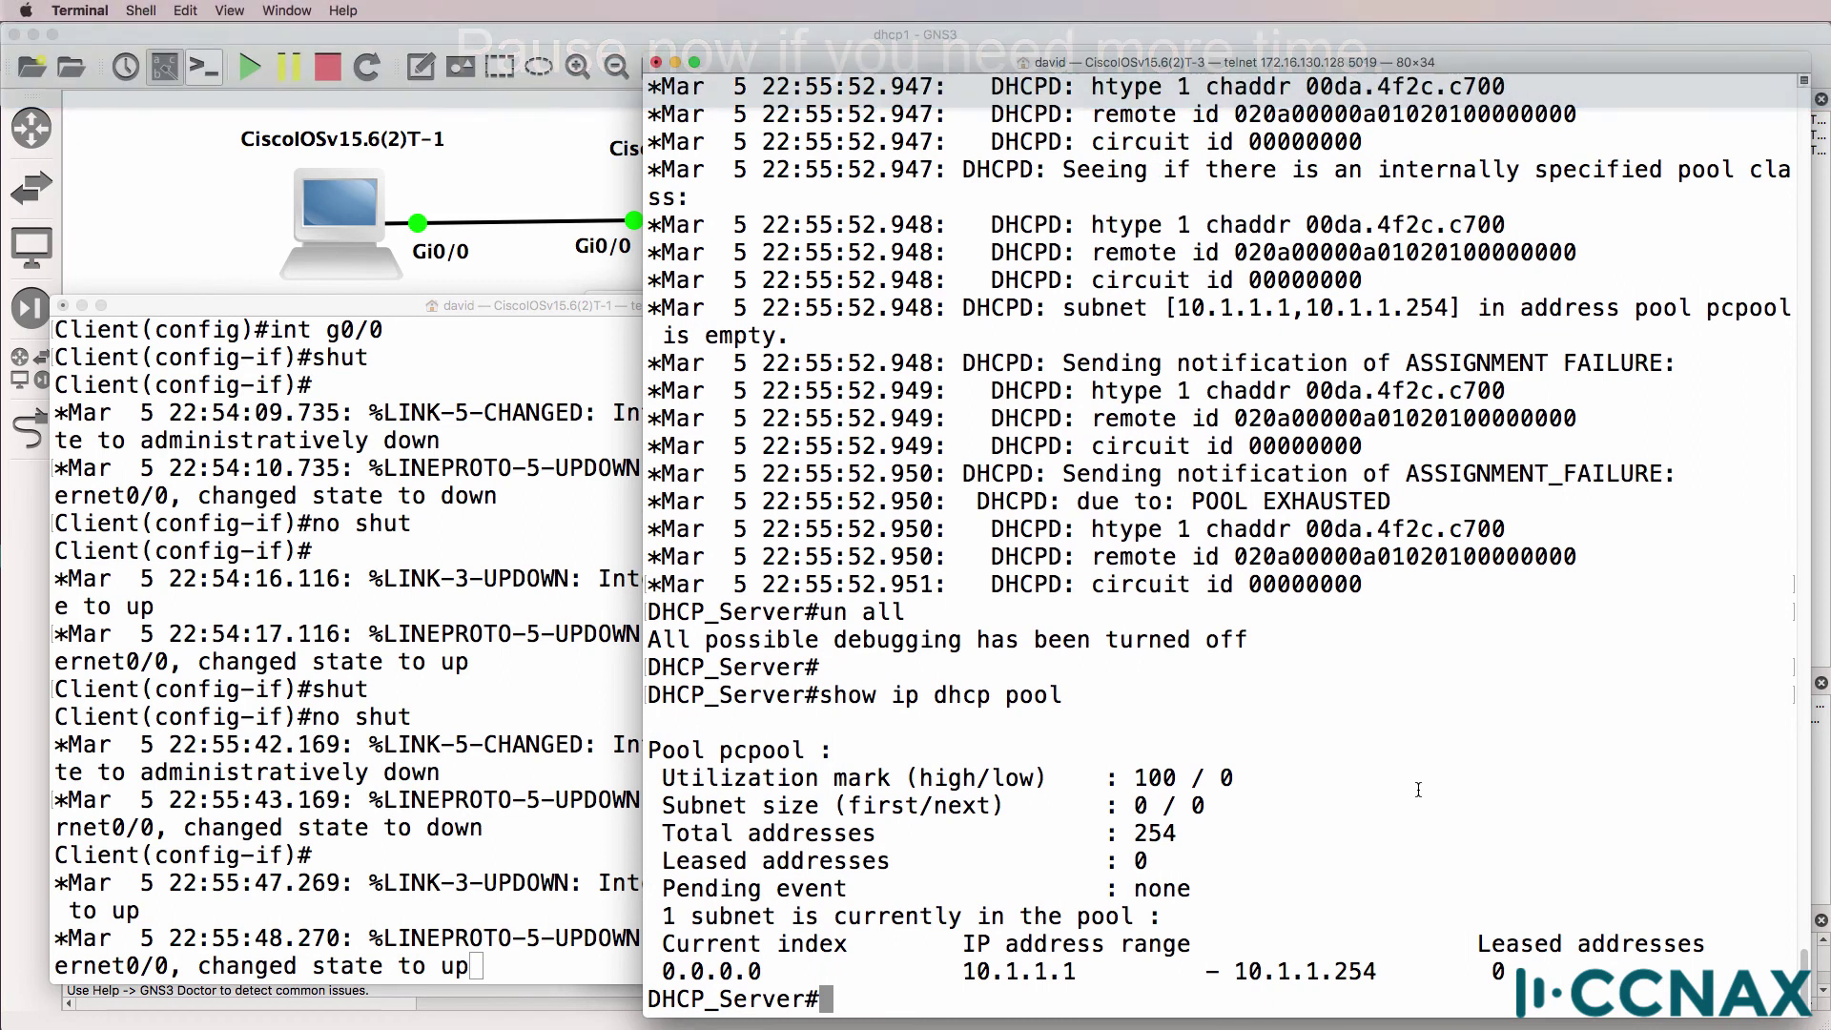
drag(957, 312, 970, 333)
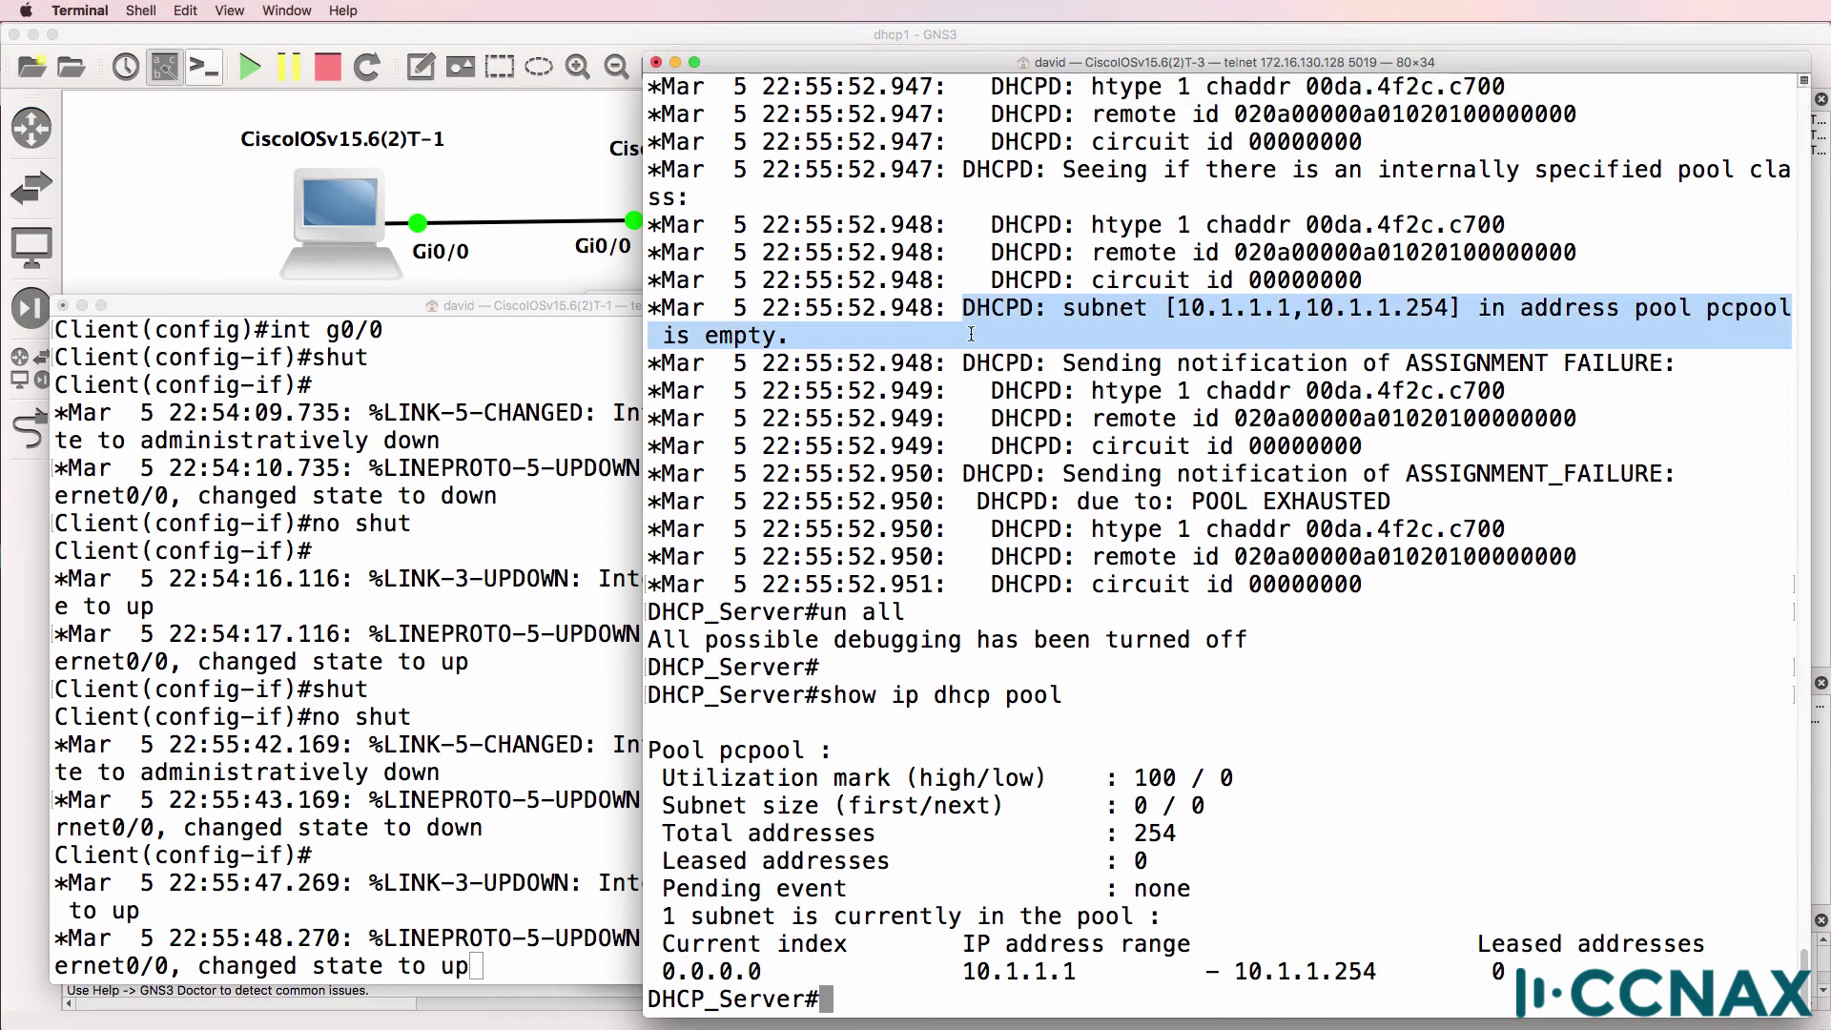
drag(707, 336, 816, 340)
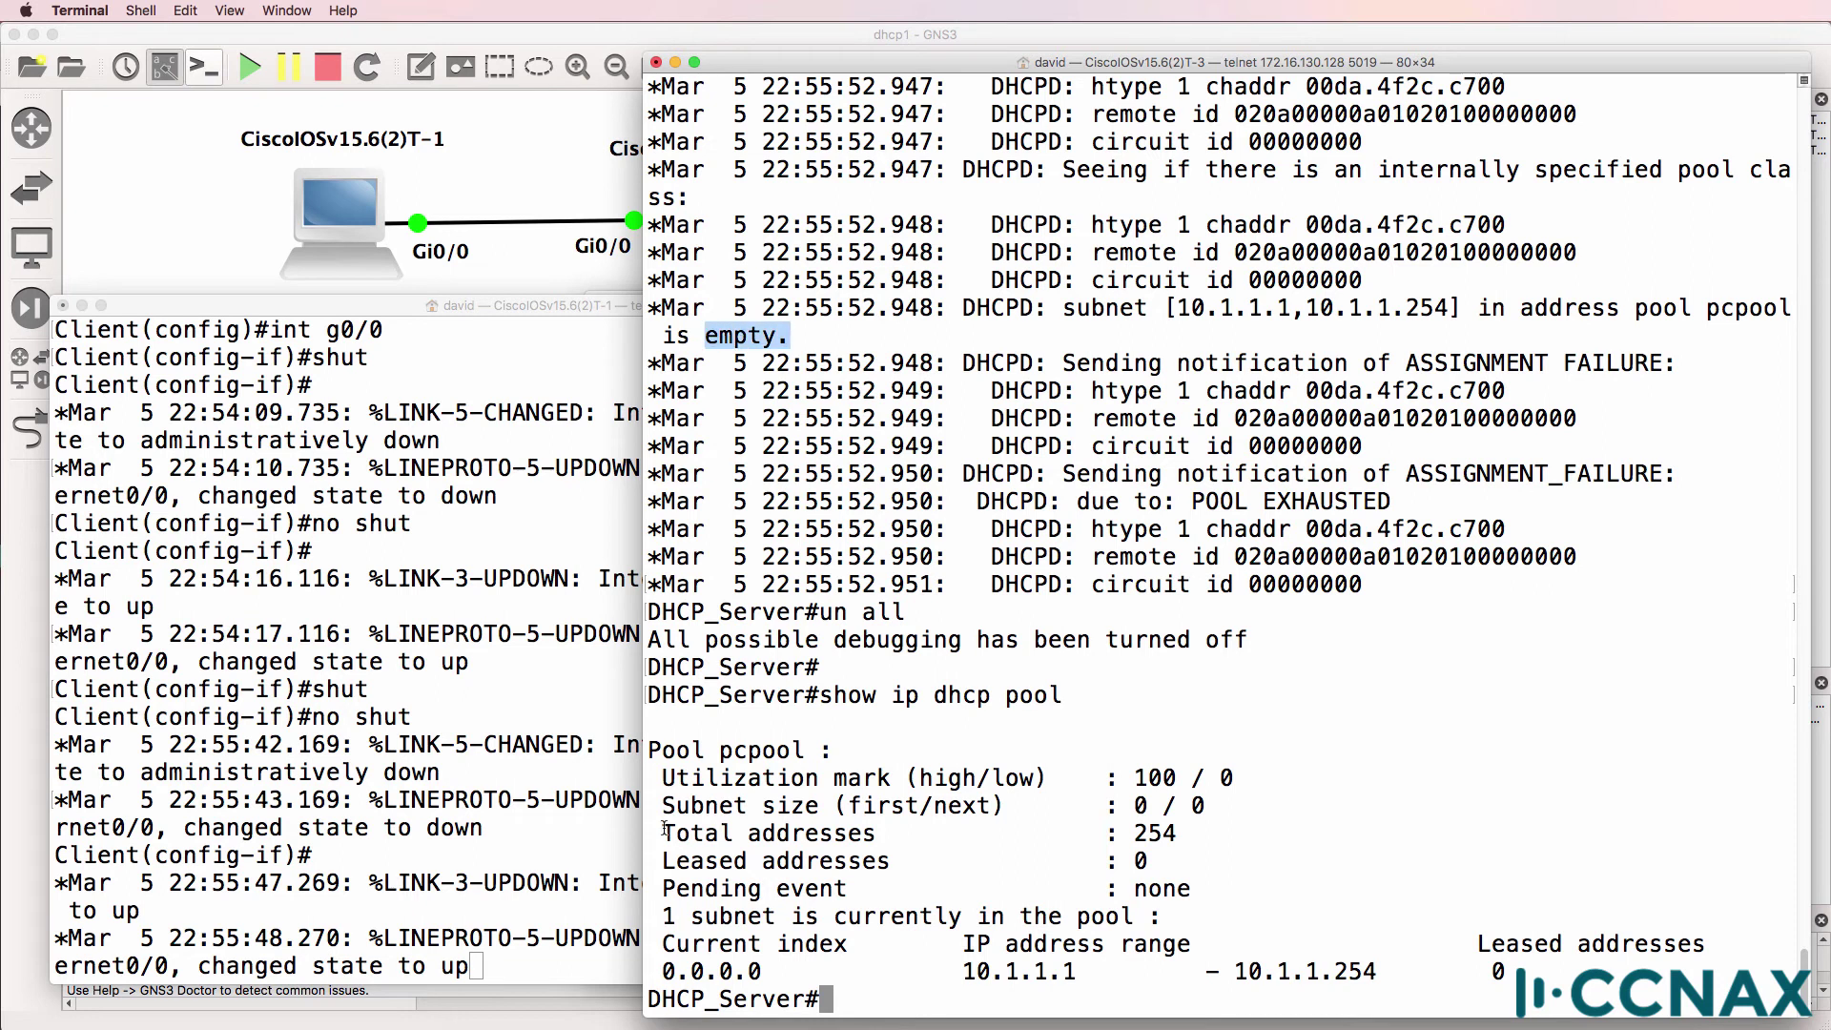
drag(663, 832, 1178, 834)
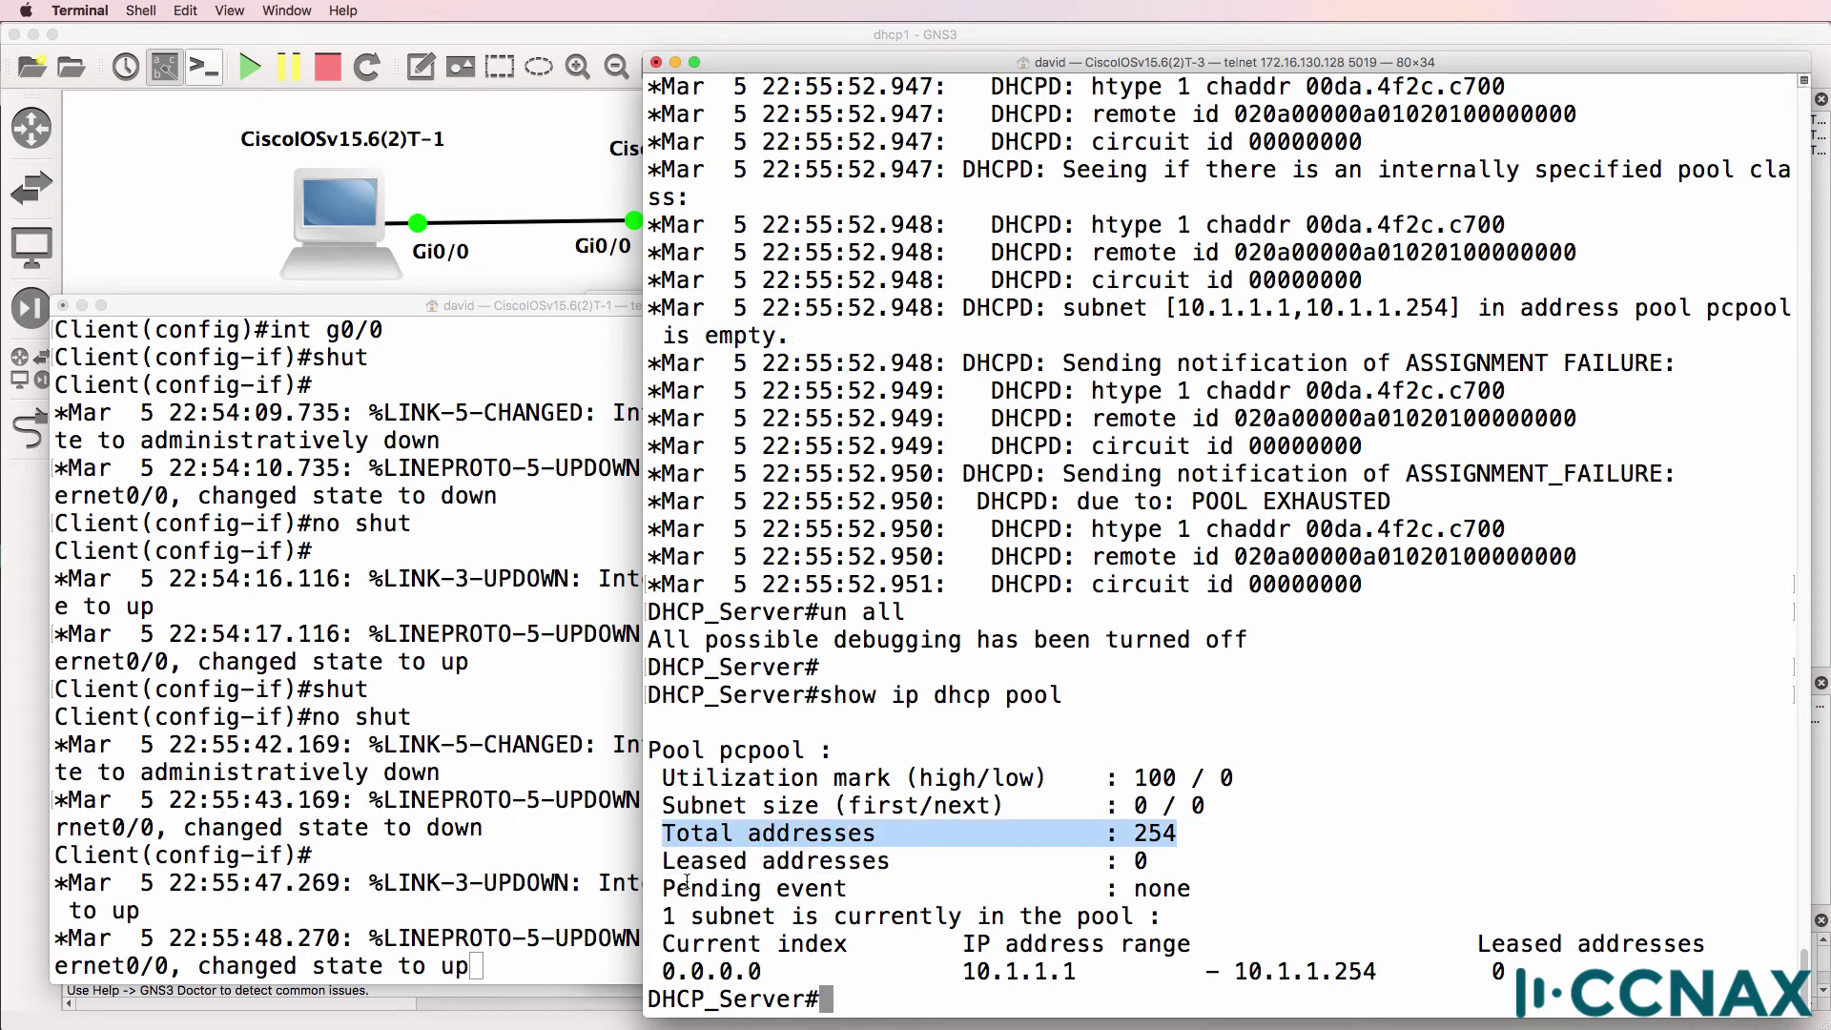
Show DHCP server statistics and mark the DHCPDISCOVER received and address pools counts.
key(Up)
key(BackSpace)
key(BackSpace)
key(BackSpace)
key(BackSpace)
text(?)
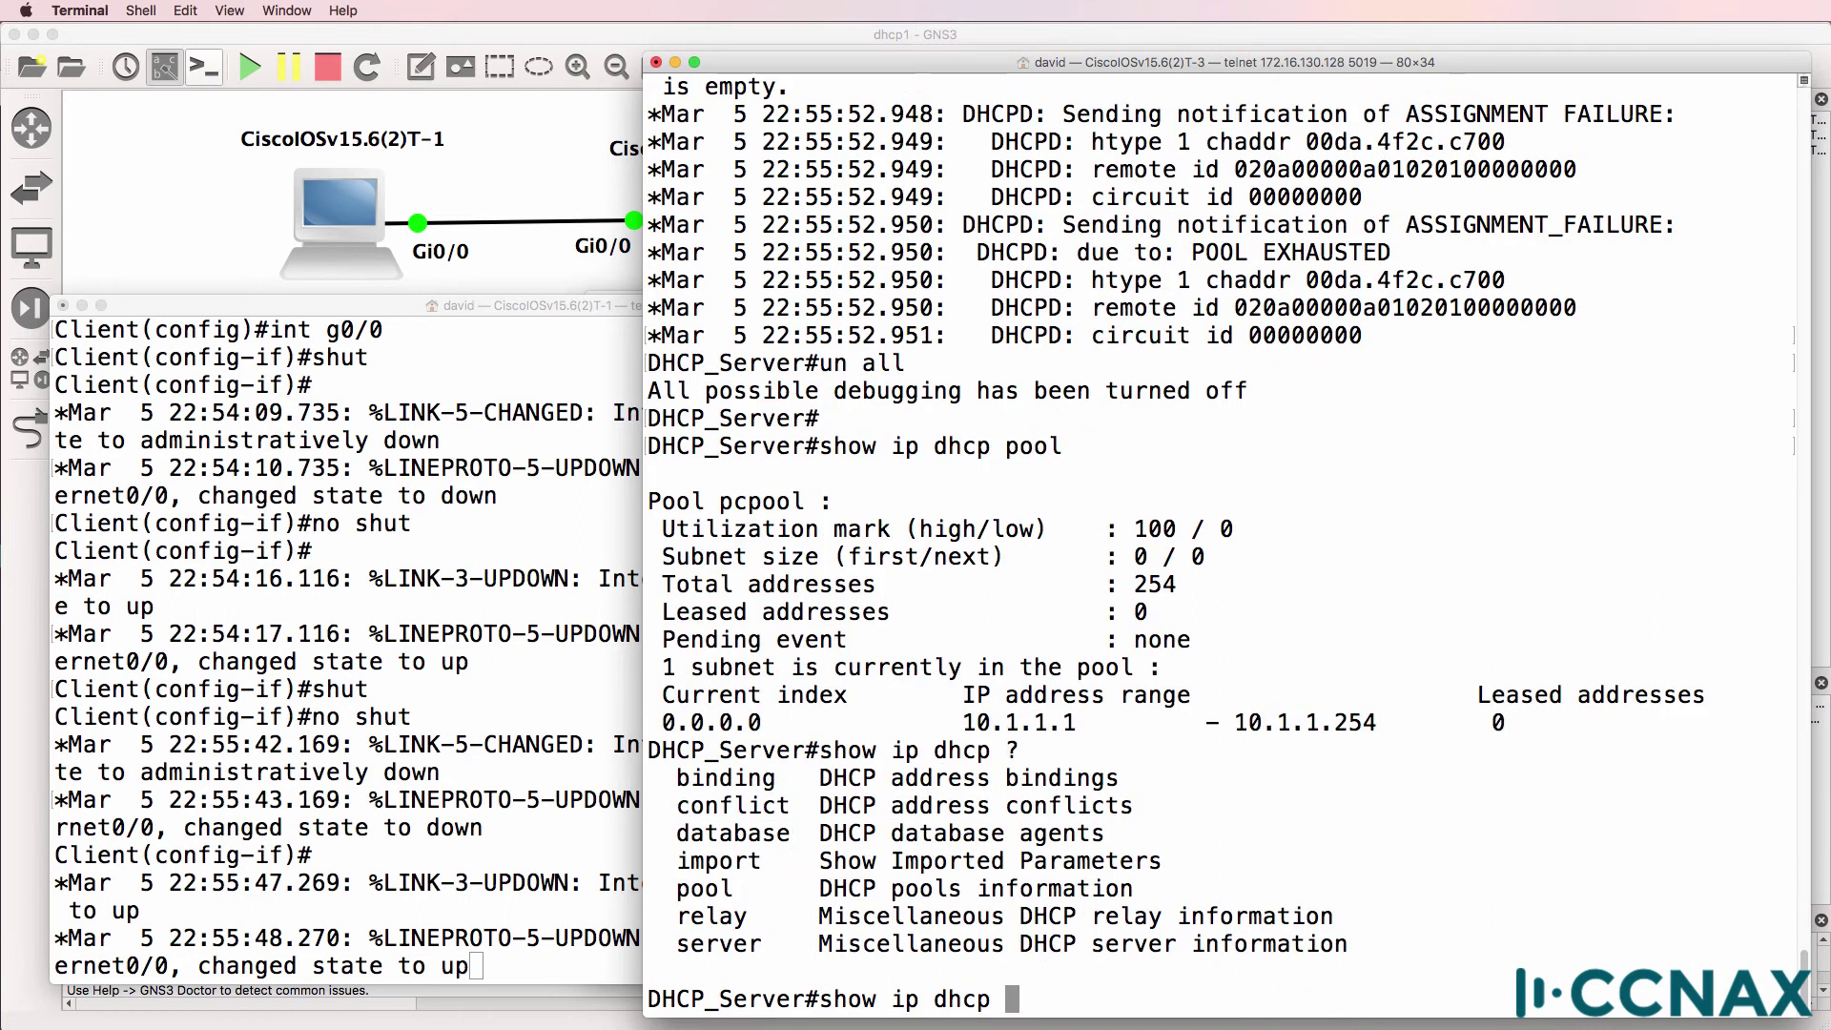
text(se)
key(Tab)
text(?)
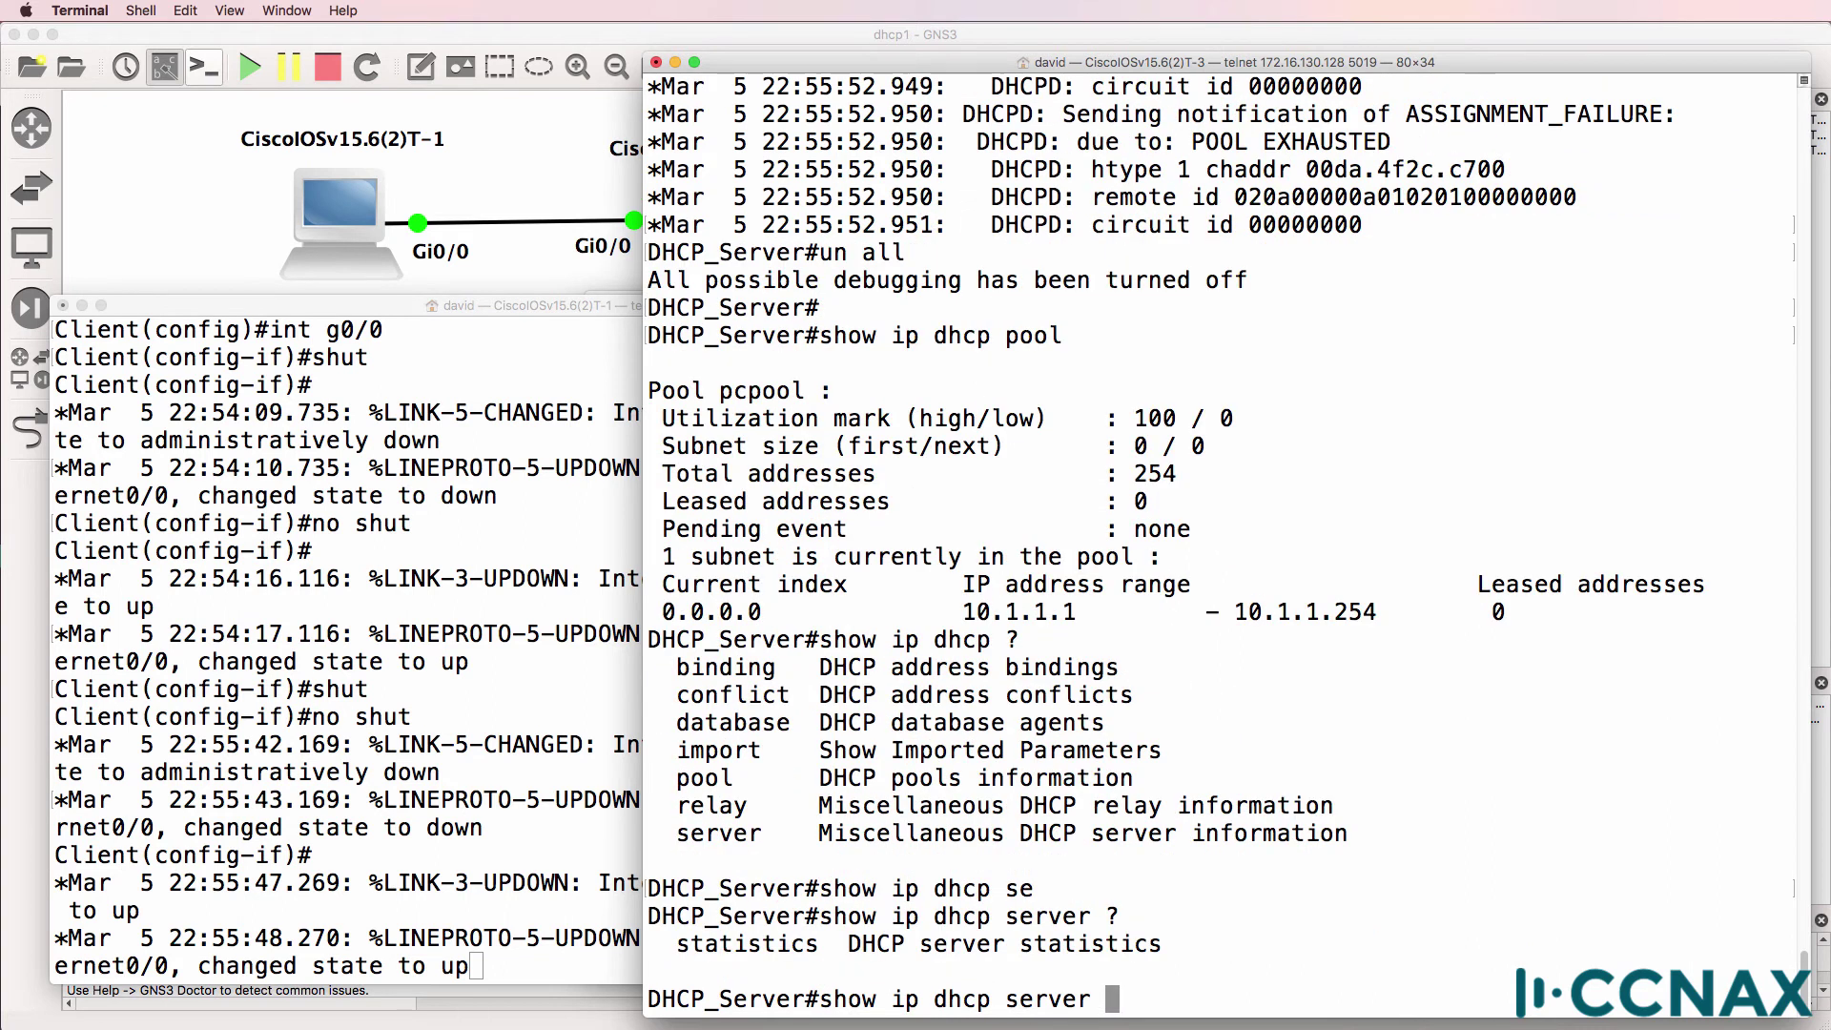
text(st)
key(Tab)
key(Return)
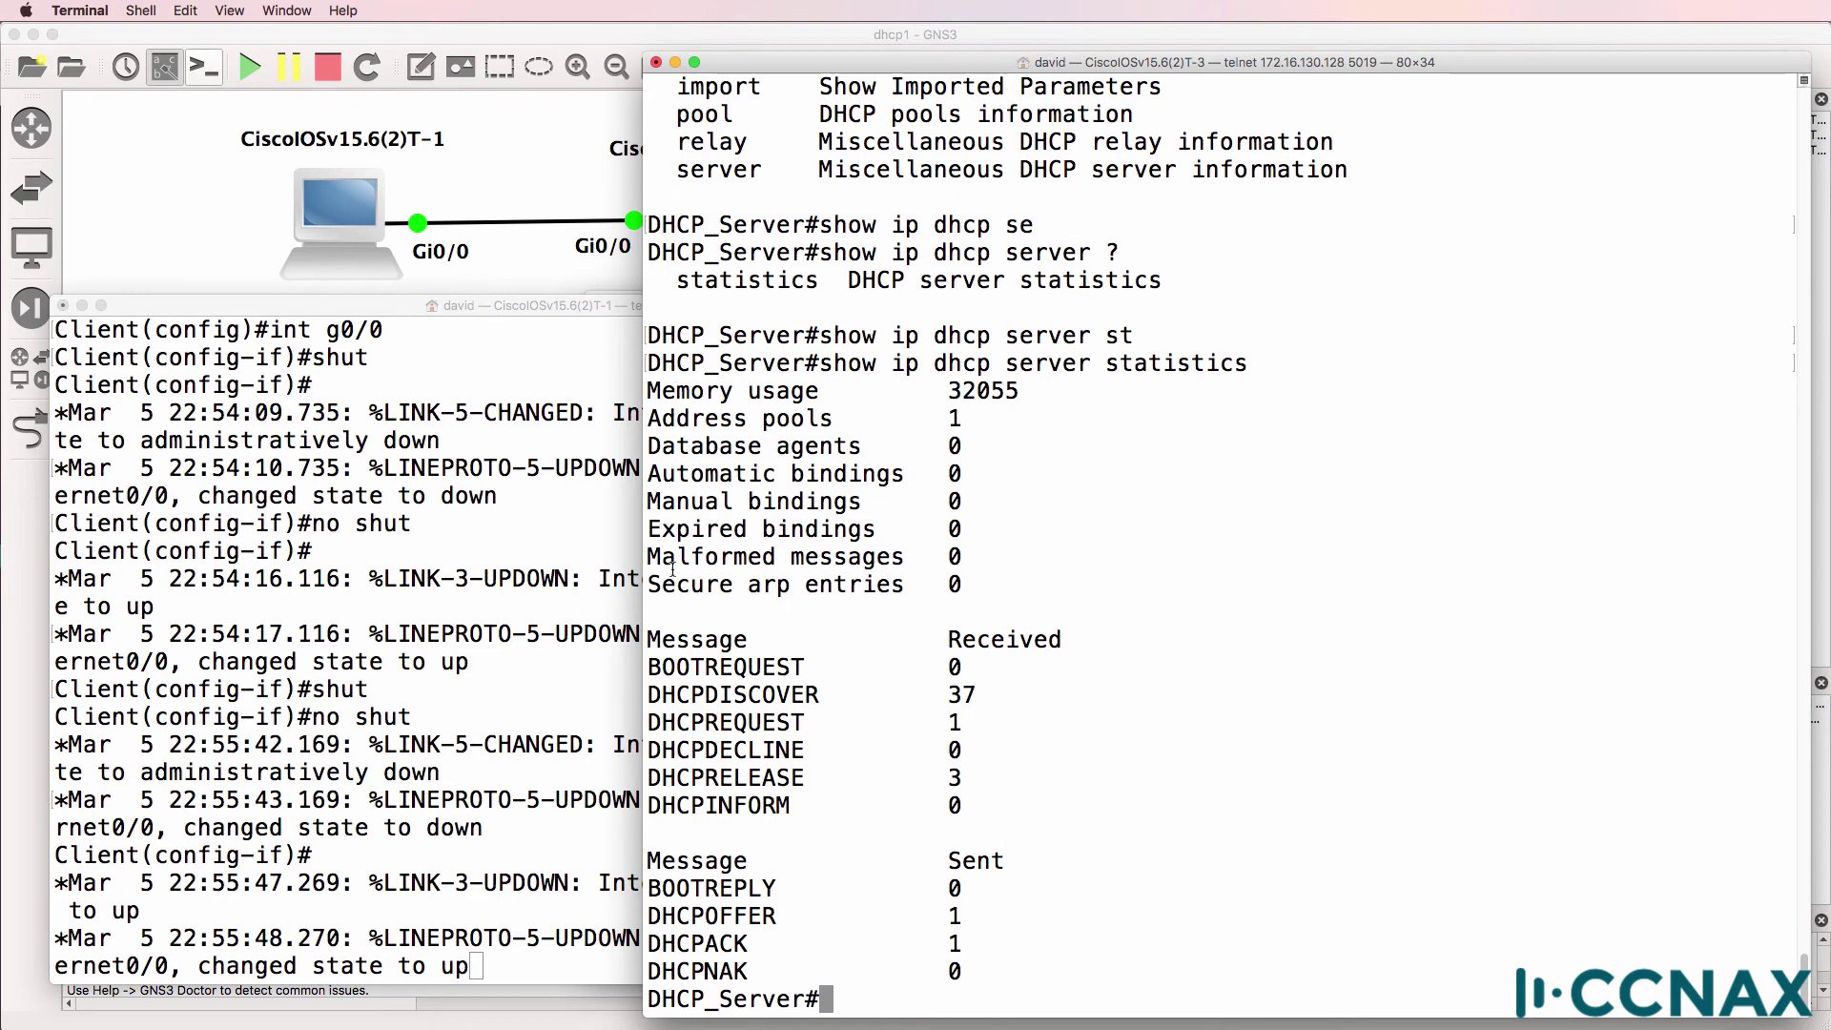
drag(649, 695, 1054, 710)
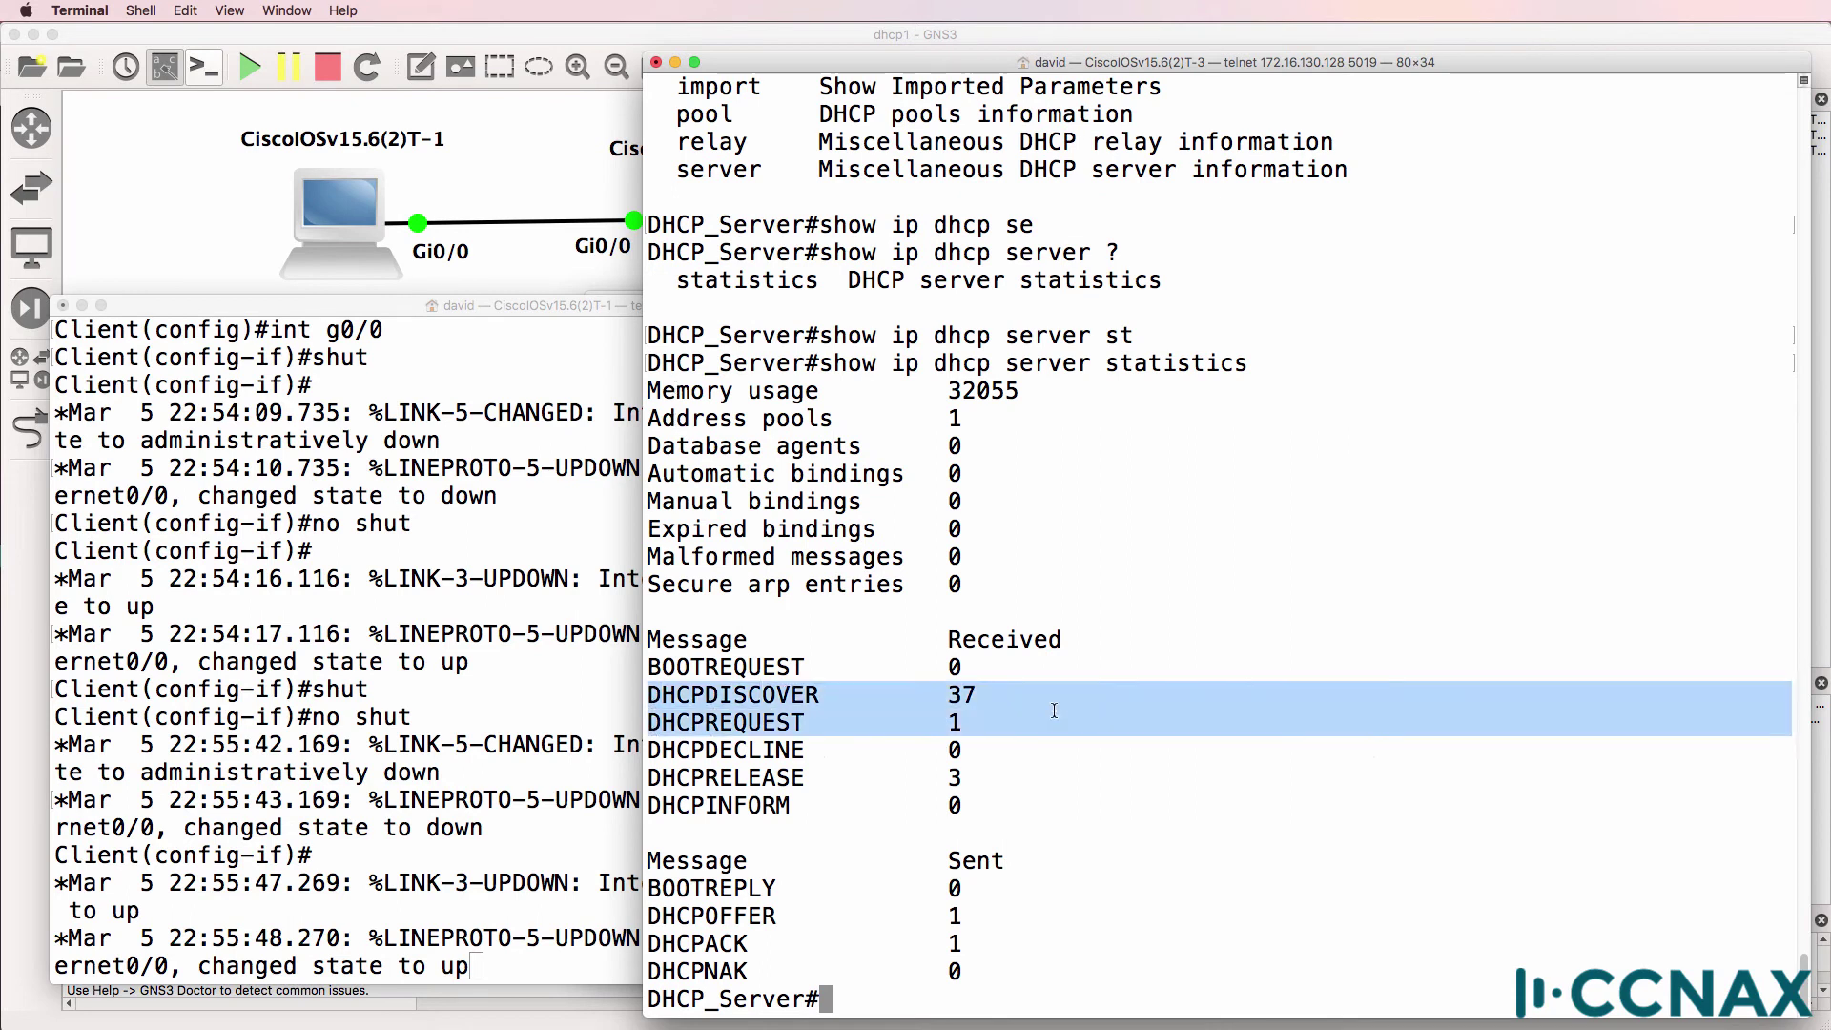
drag(650, 417, 1028, 417)
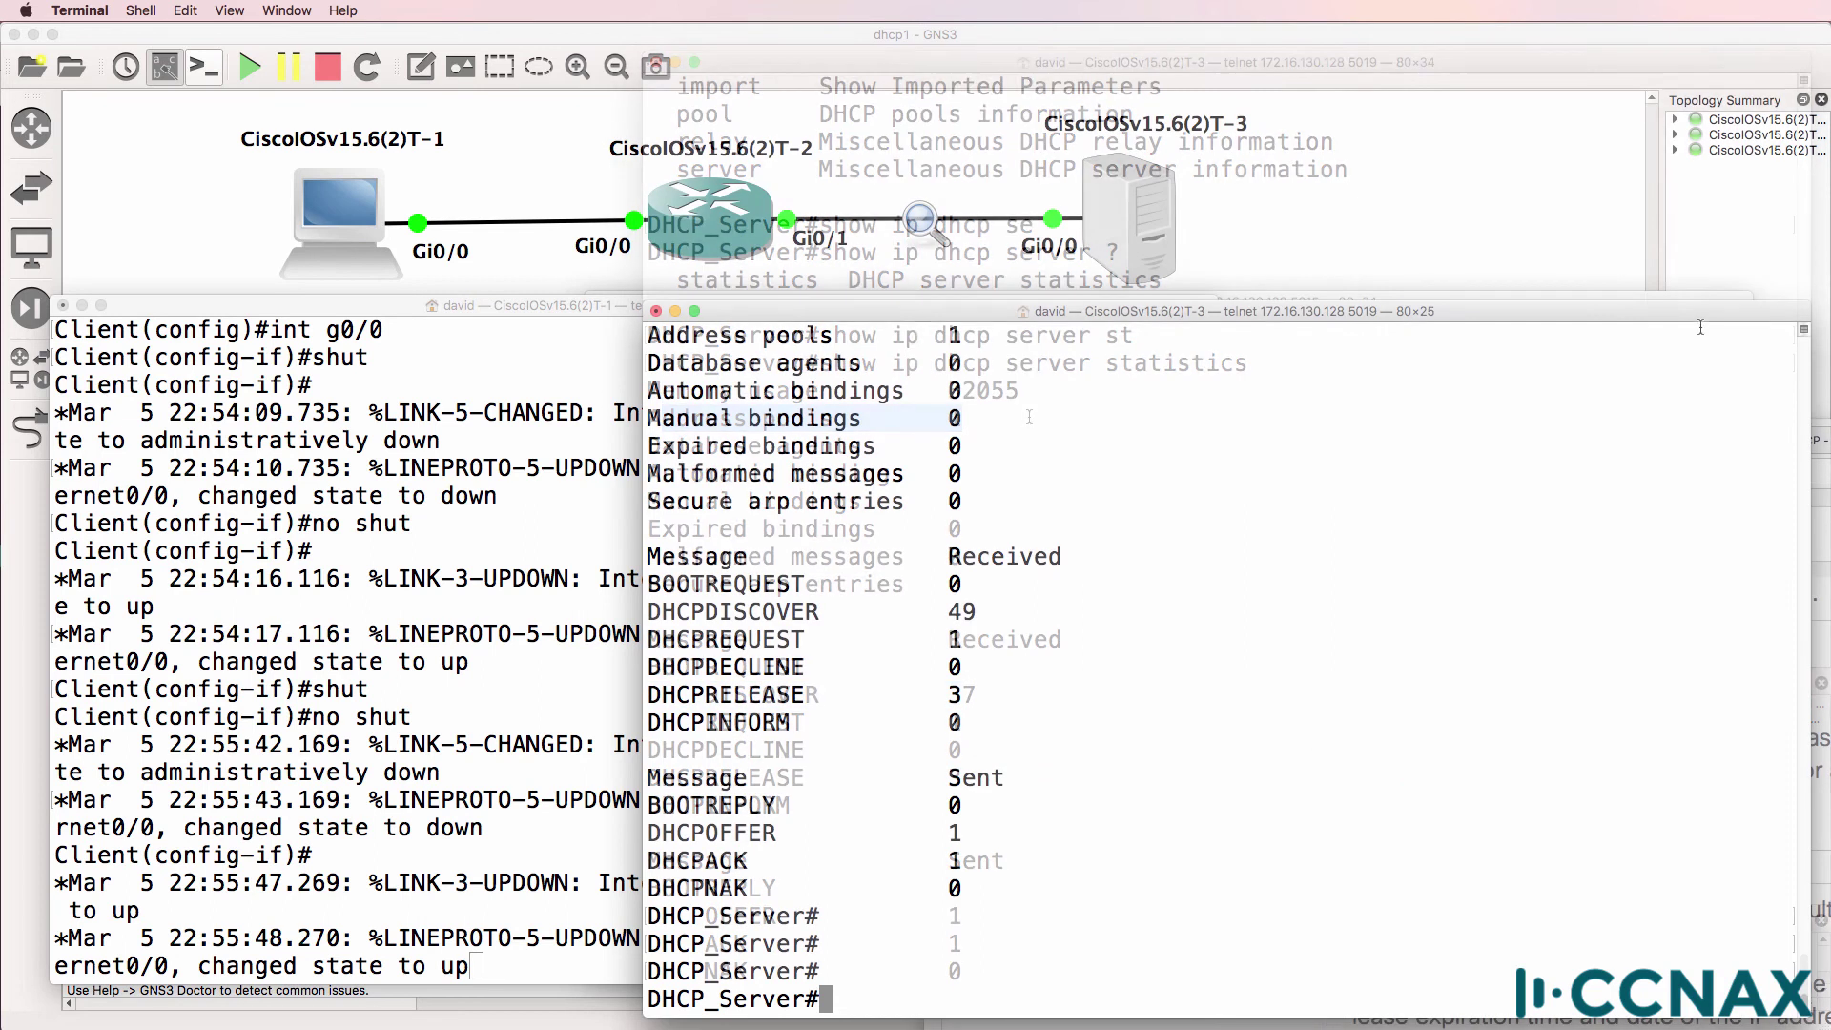
Page through the server's running config and mark excluded-address 10.1.1.1 10.1.1.255.
text(sh run)
key(Return)
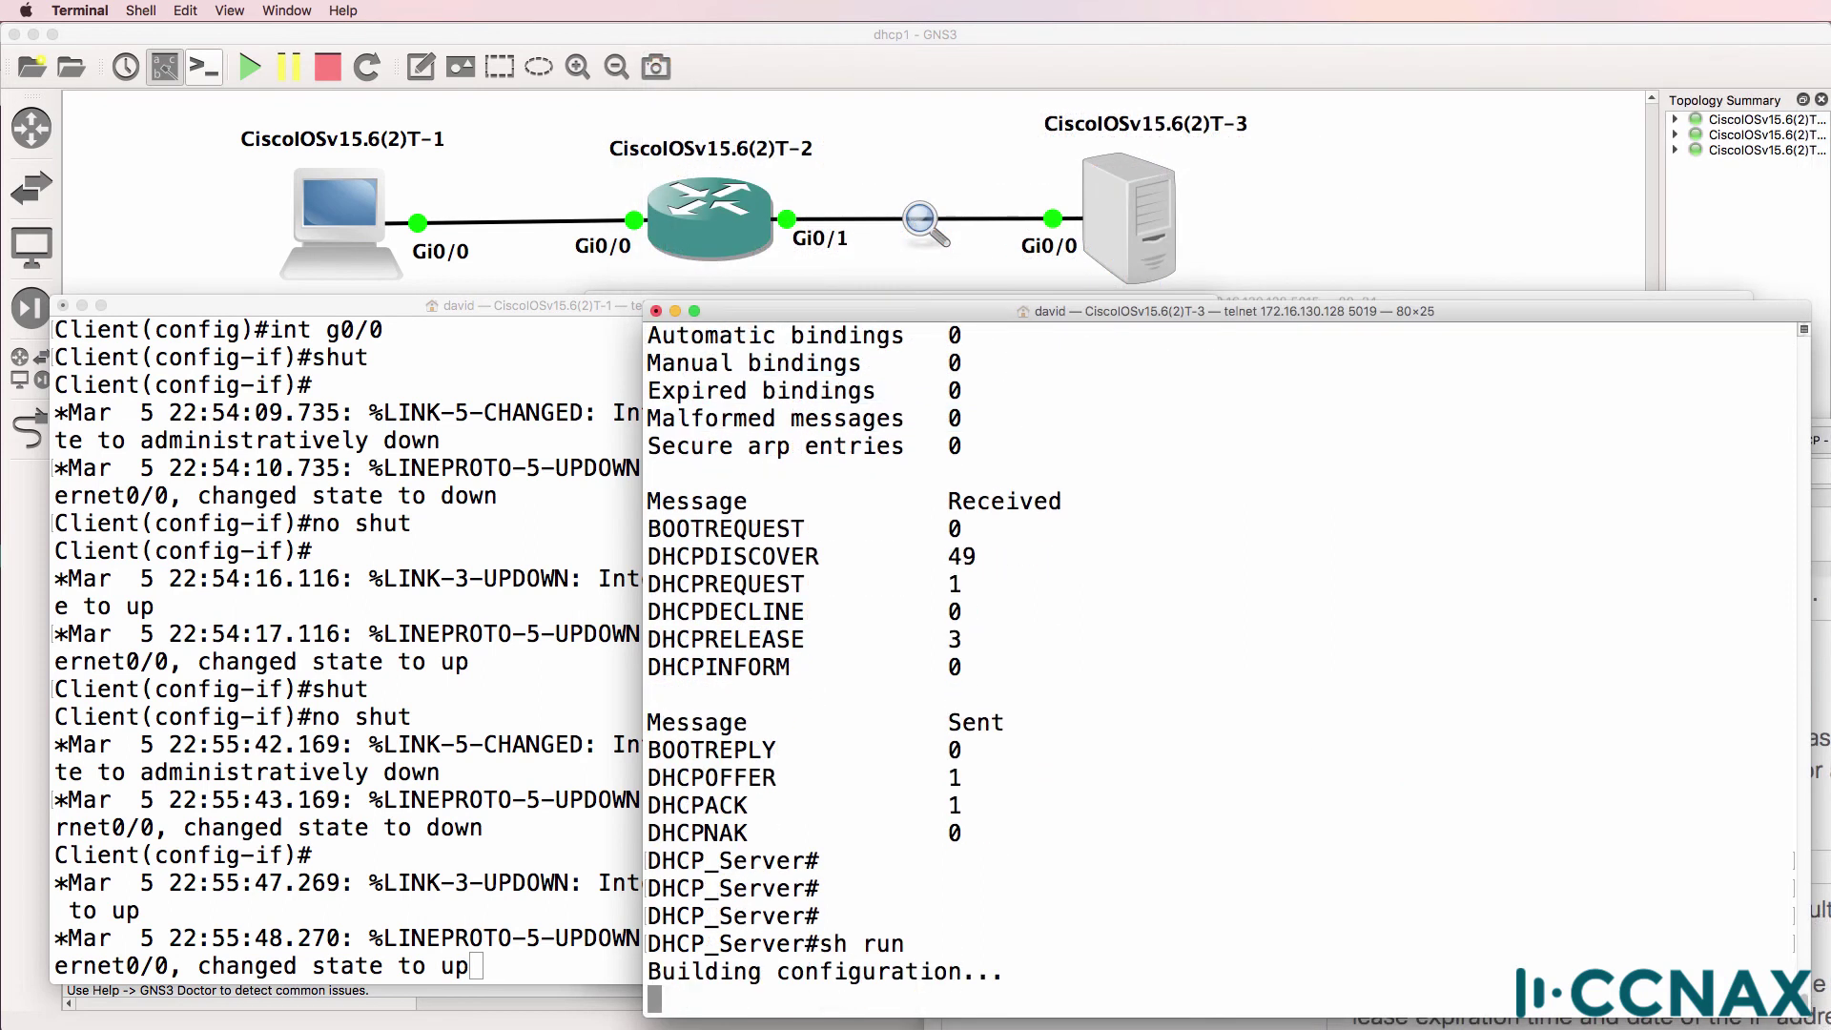
key(Return)
key(Return)
key(Return)
key(Return)
key(Return)
key(Return)
key(Return)
key(Return)
key(Return)
key(Return)
key(Return)
key(Return)
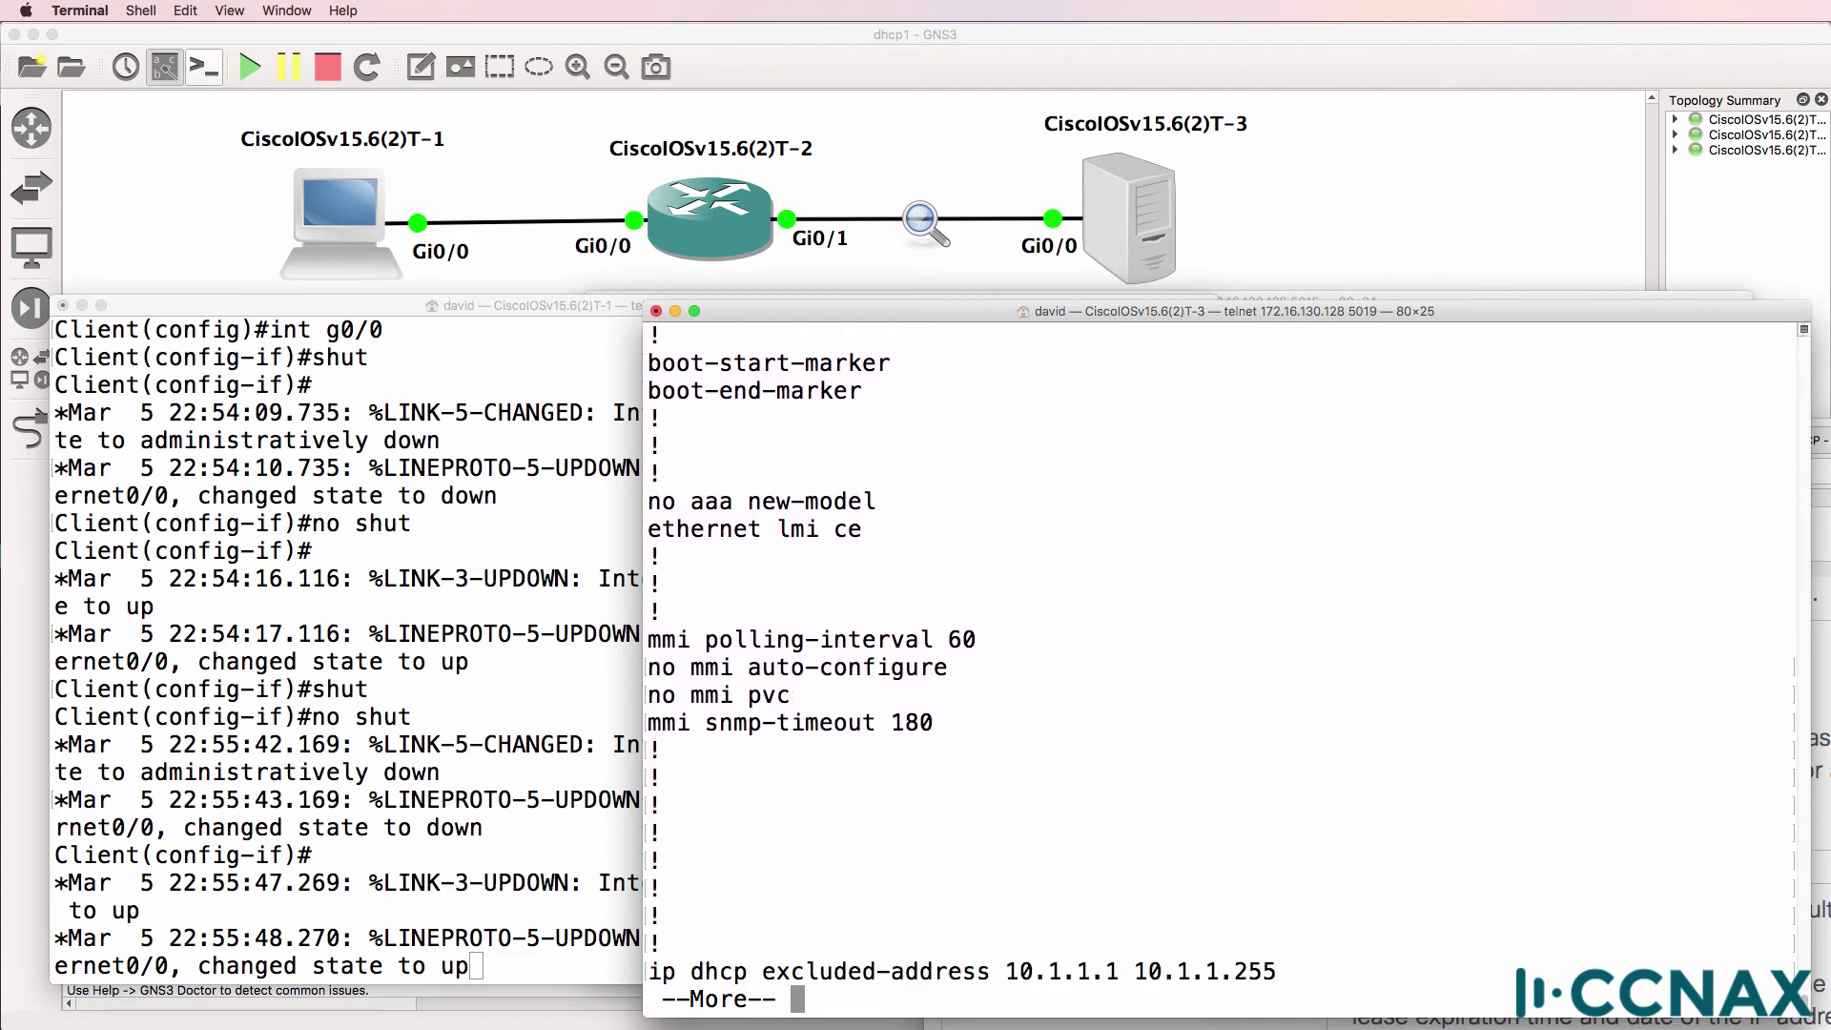
key(Return)
key(Return)
key(Return)
key(Return)
key(Return)
key(Return)
key(Return)
key(Return)
key(Return)
key(Return)
key(Return)
key(Return)
key(Return)
key(Return)
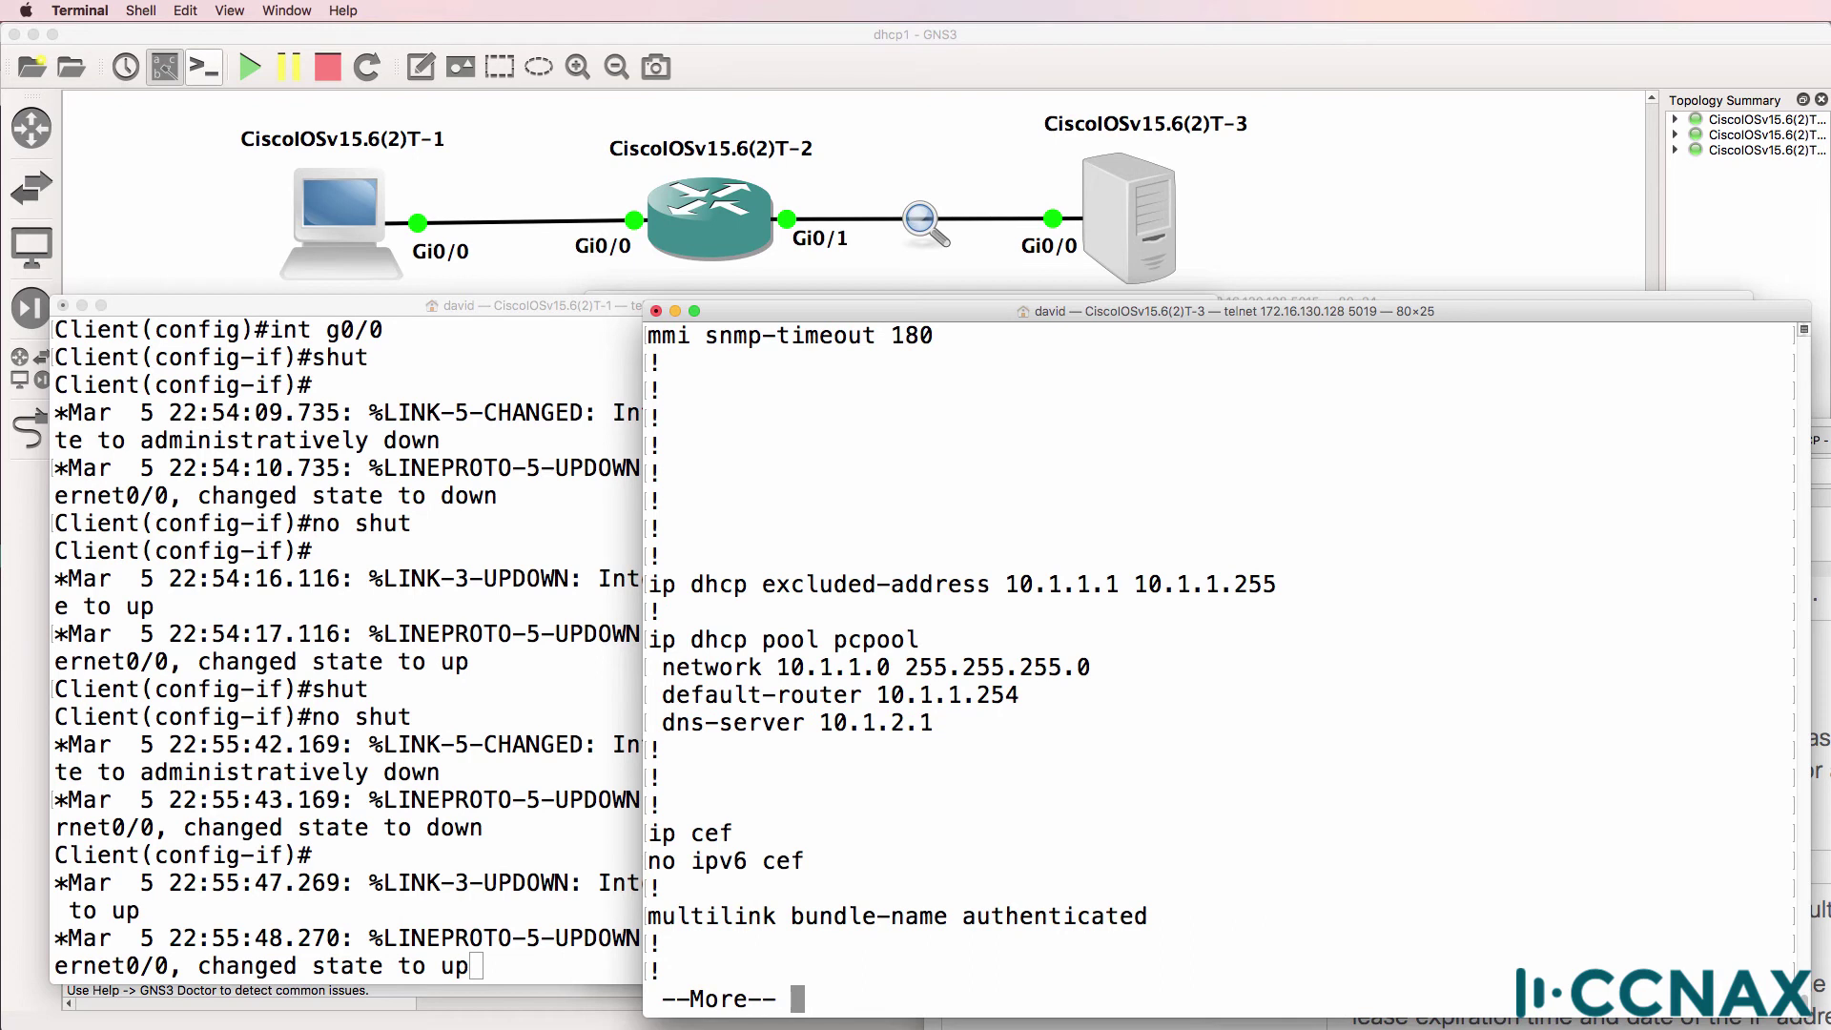
drag(654, 584, 1376, 579)
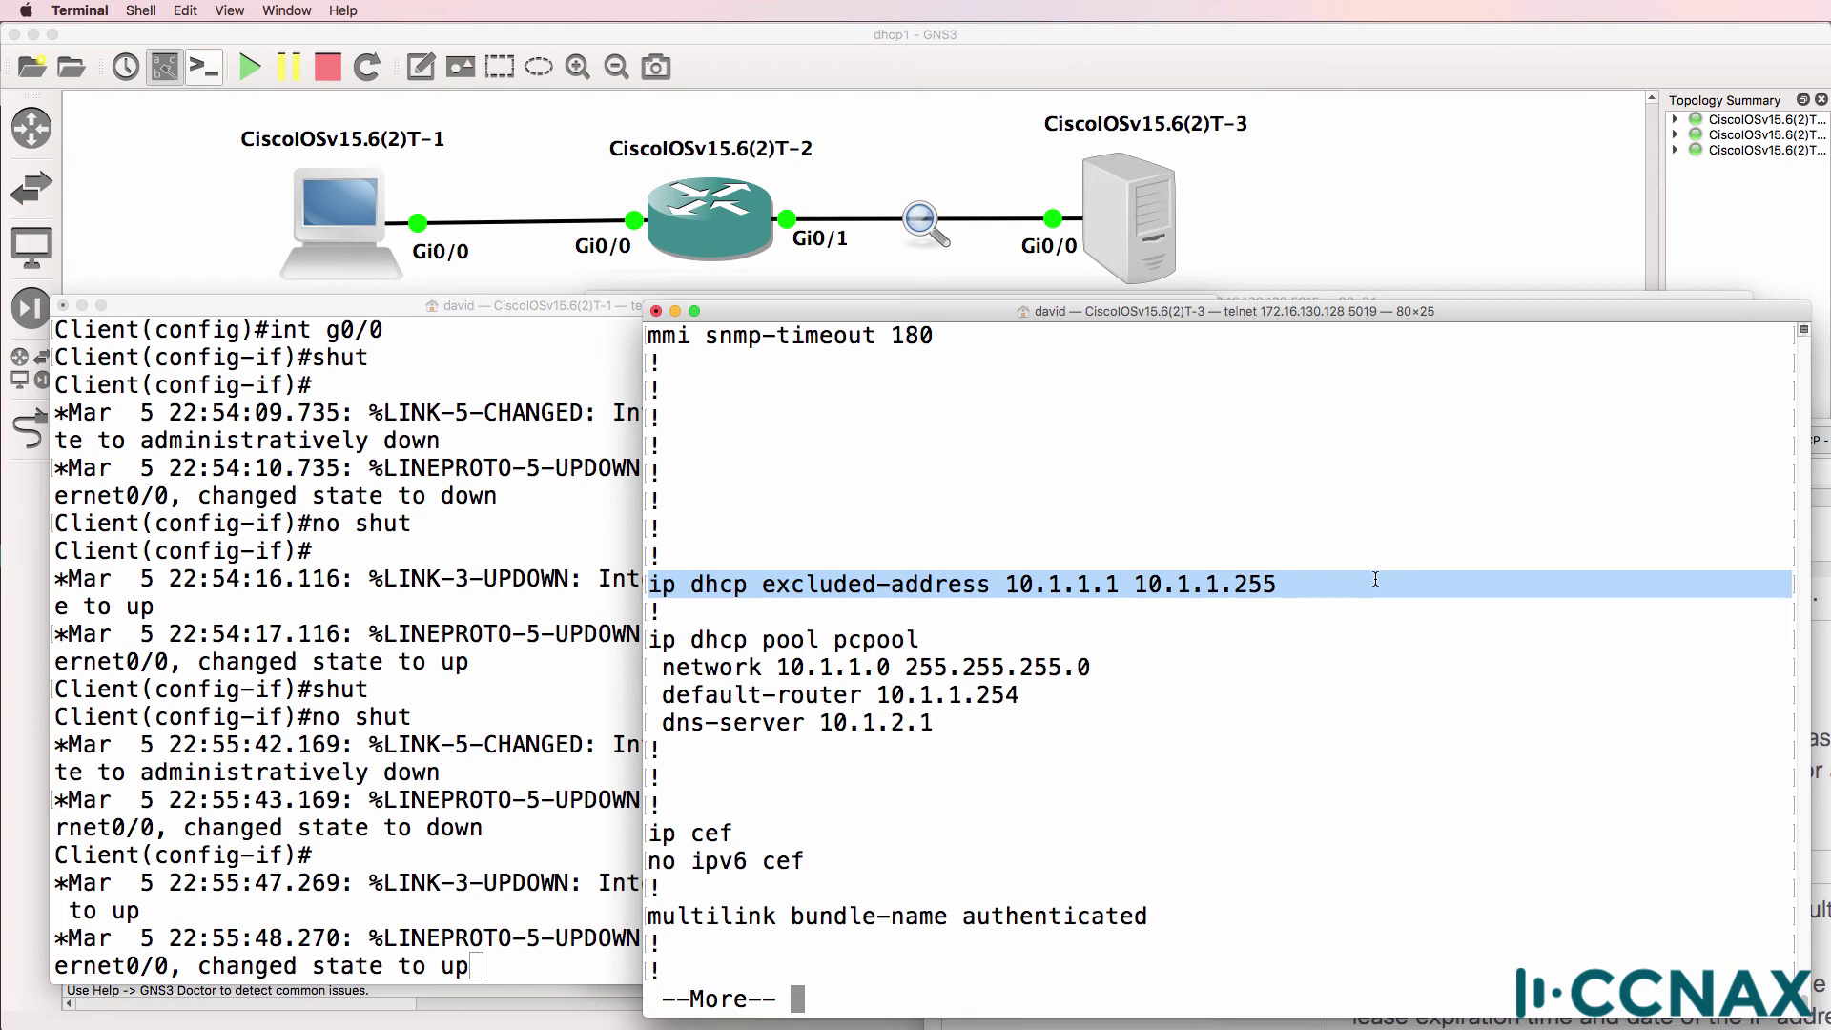
key(q)
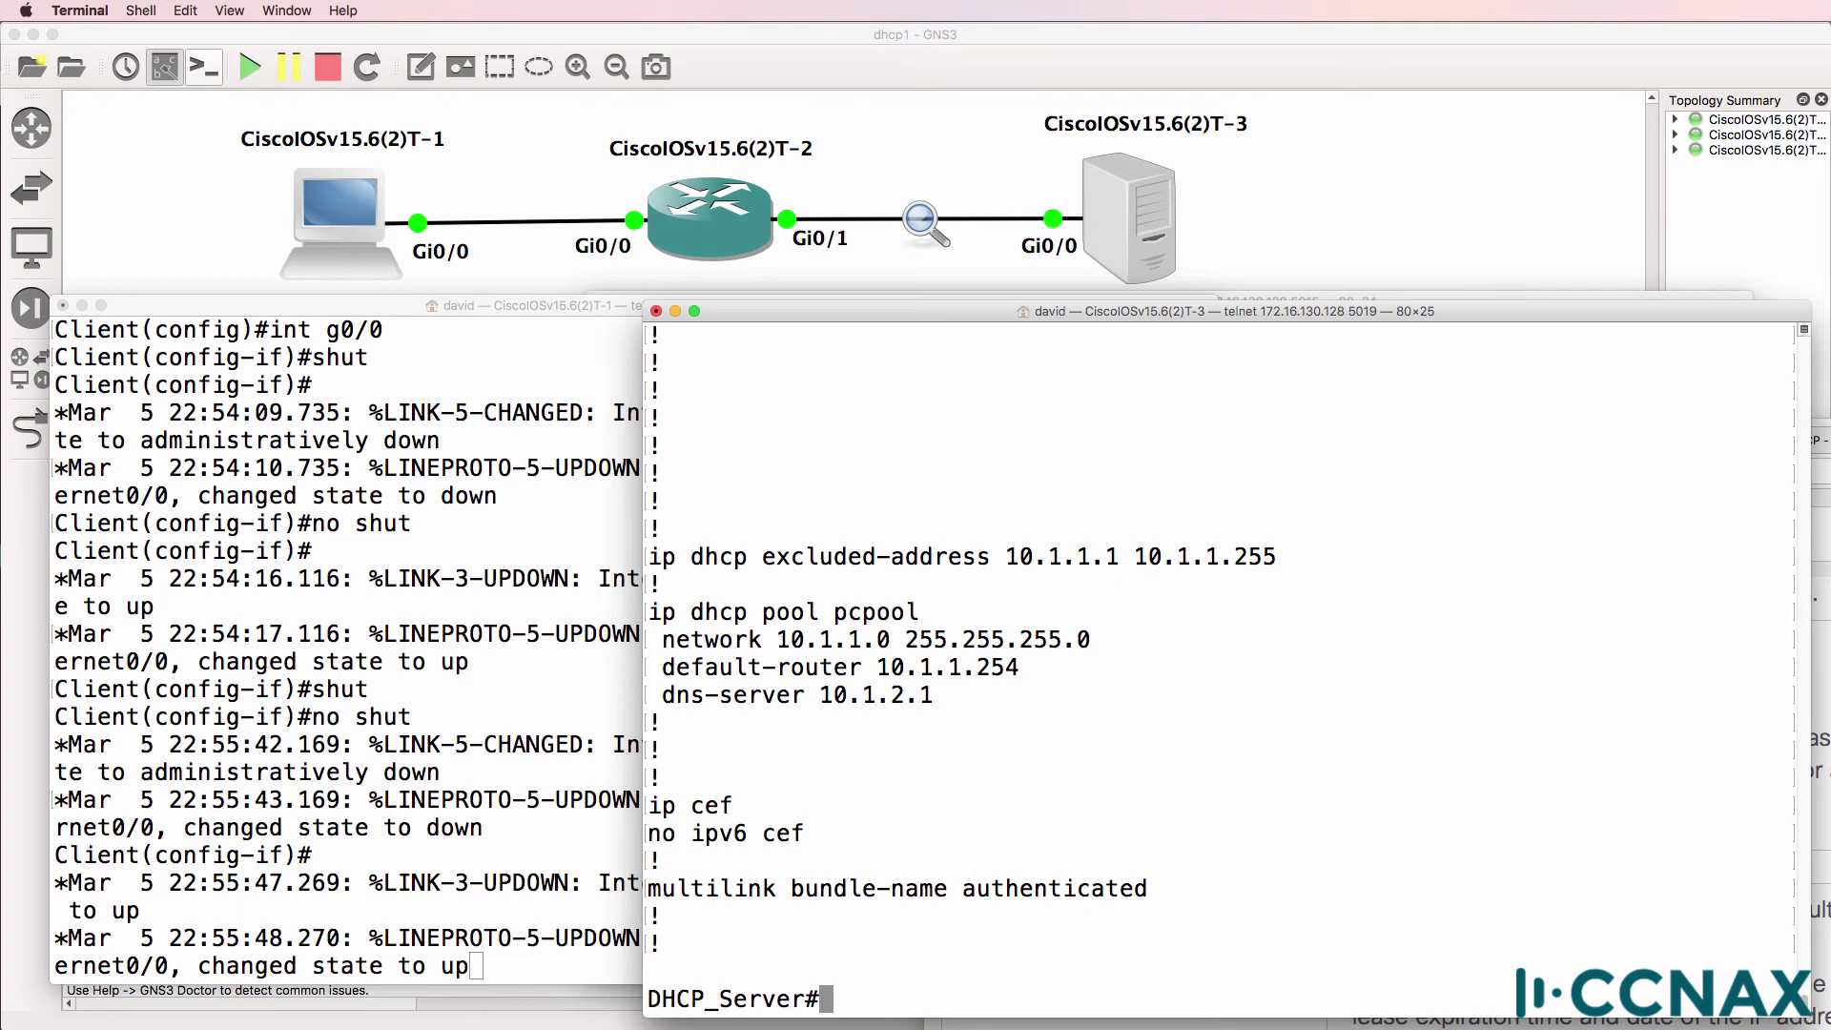
Rerun 'show ip dhcp pool' and mark the pool range 10.1.1.1 to 10.1.1.254.
key(super+Tab)
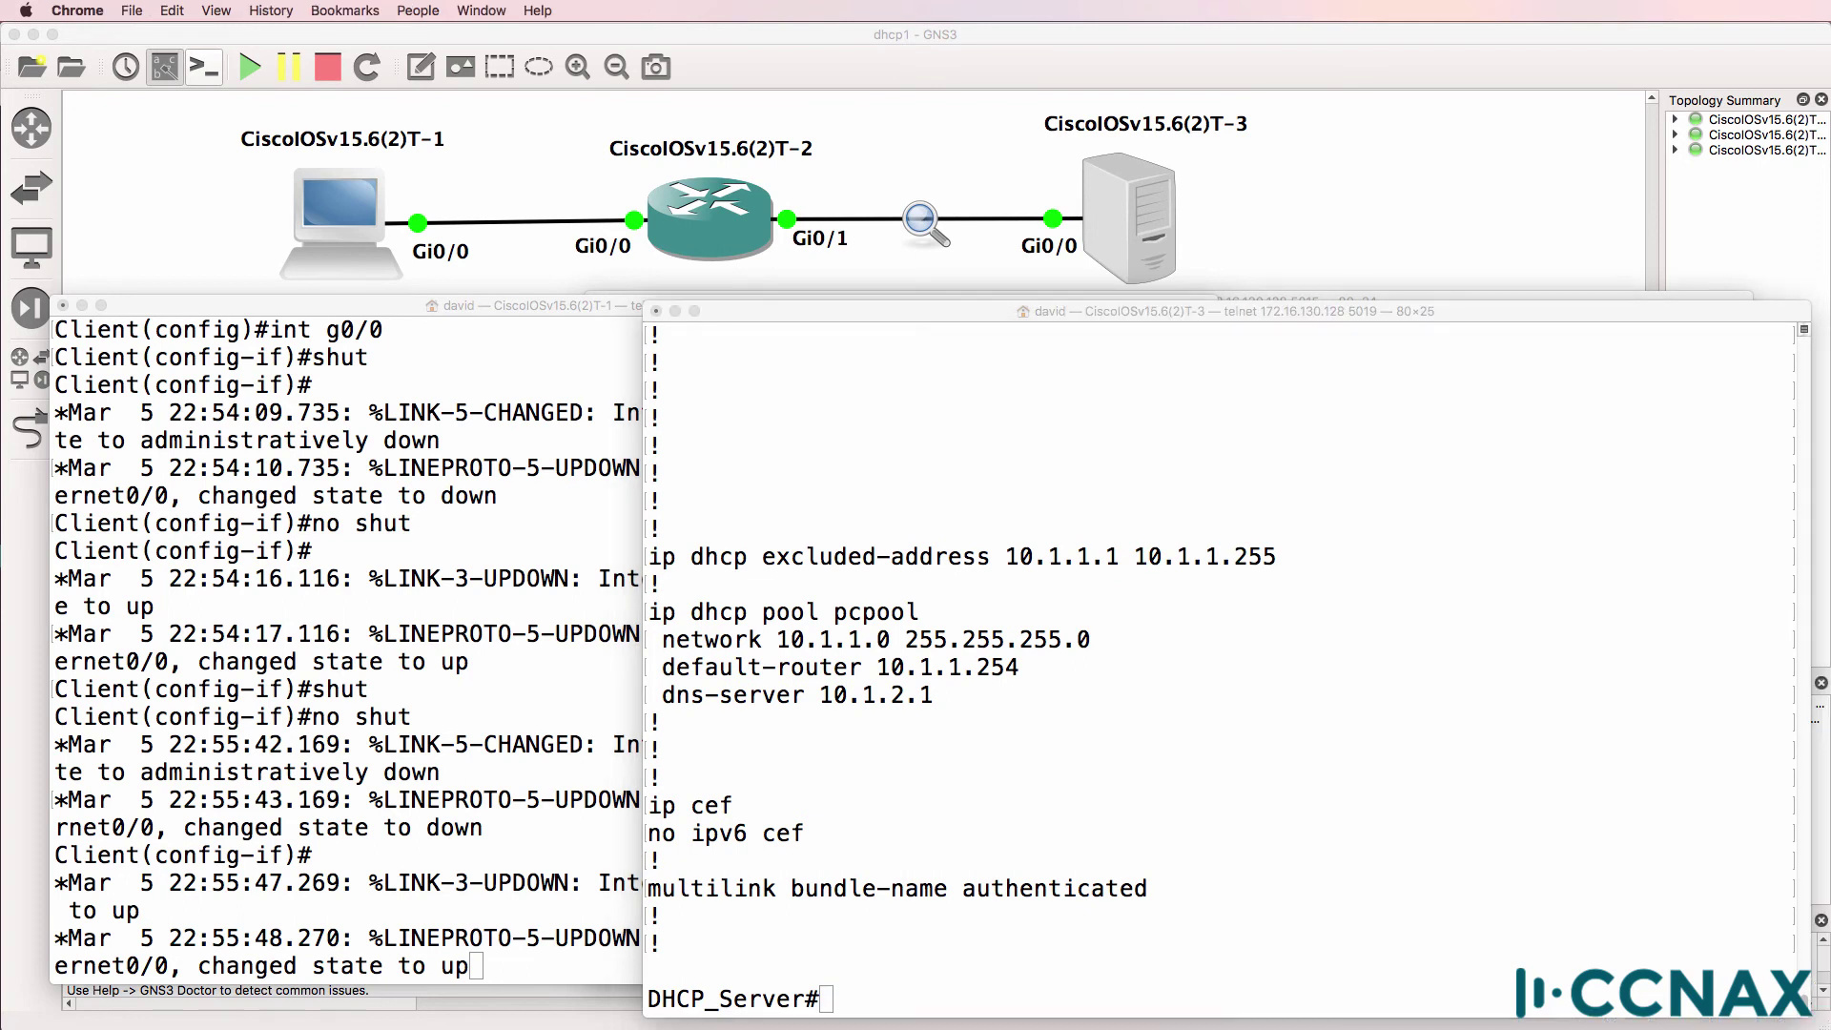
click(1411, 779)
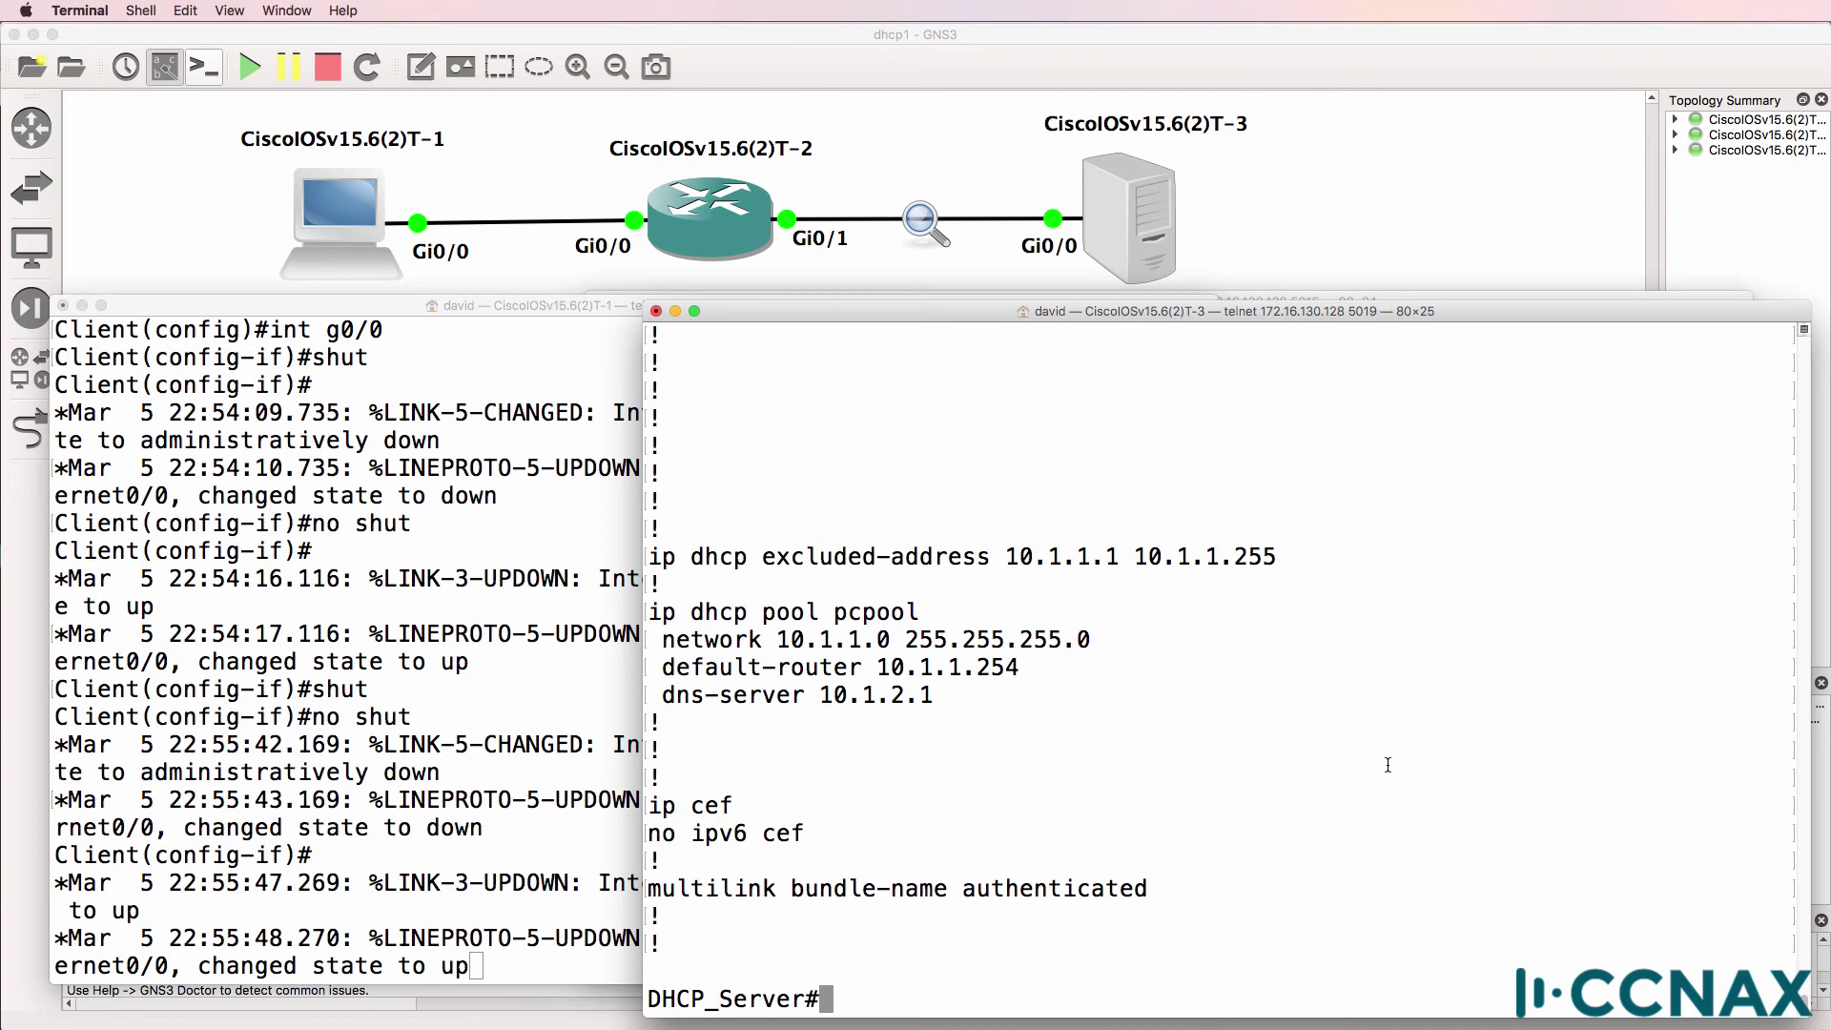
text(show ip dhcp pool)
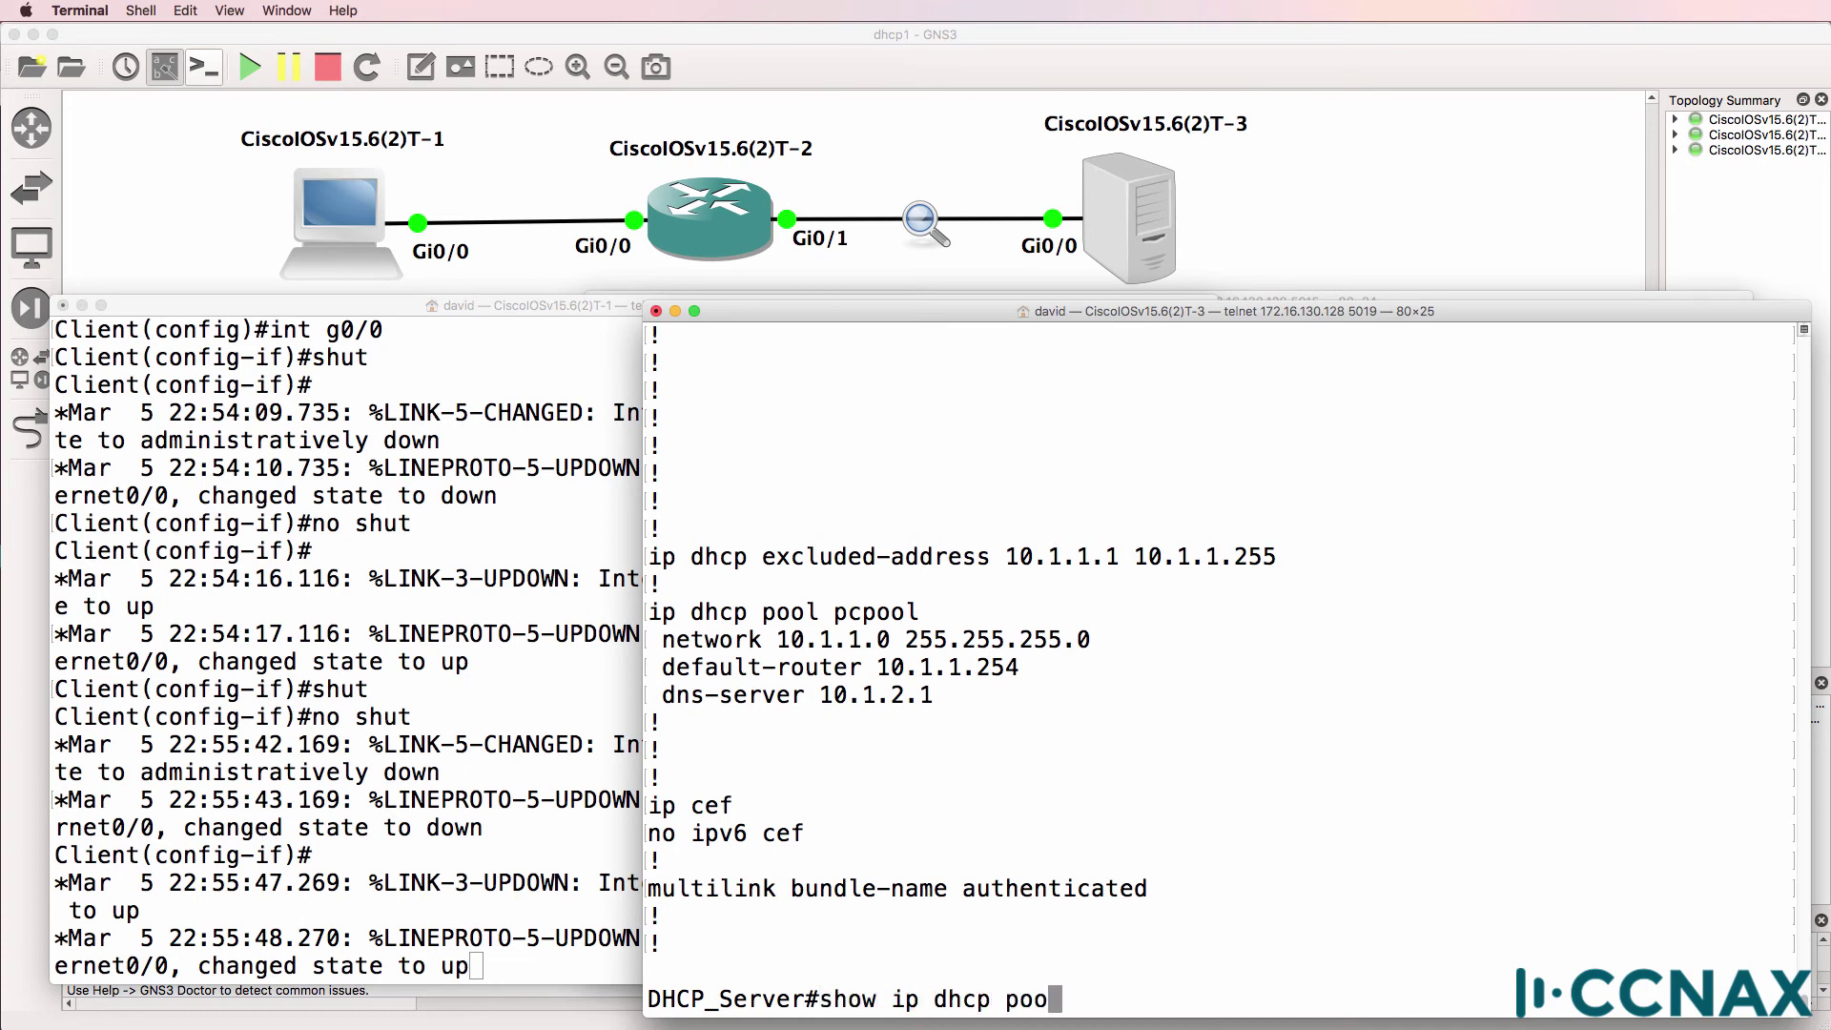
key(Return)
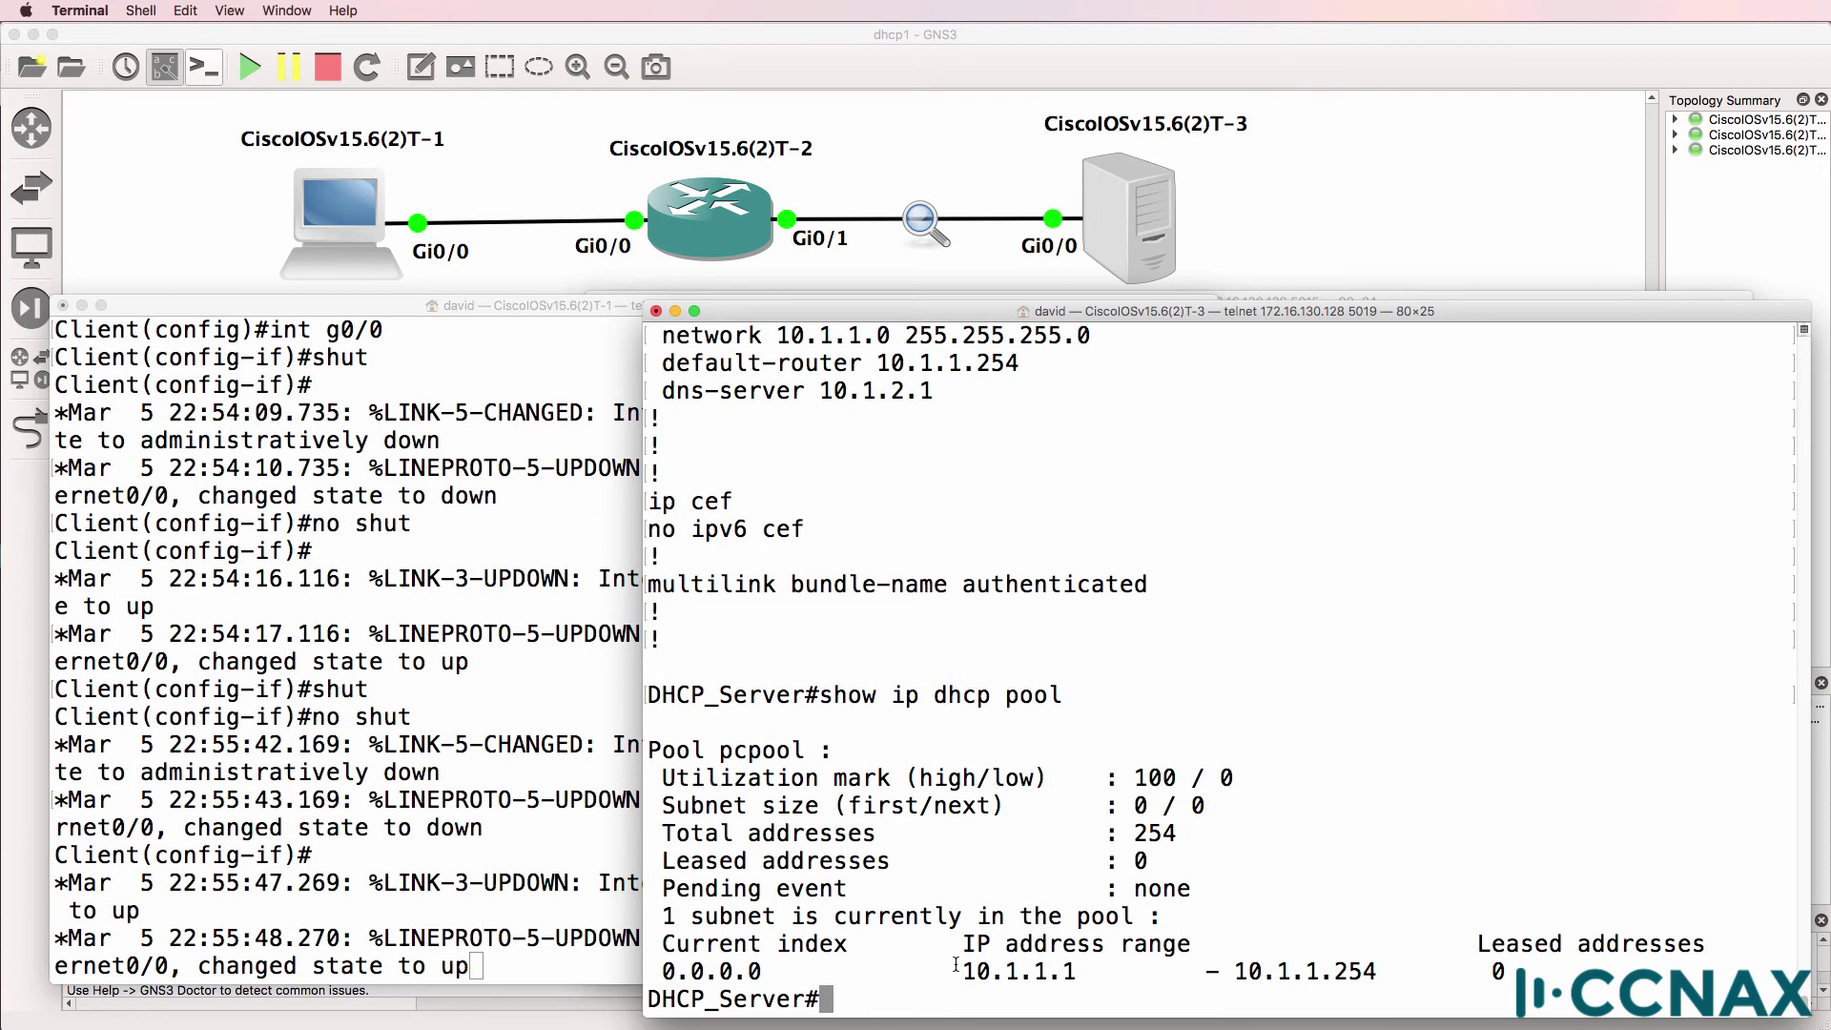
drag(951, 968, 1502, 973)
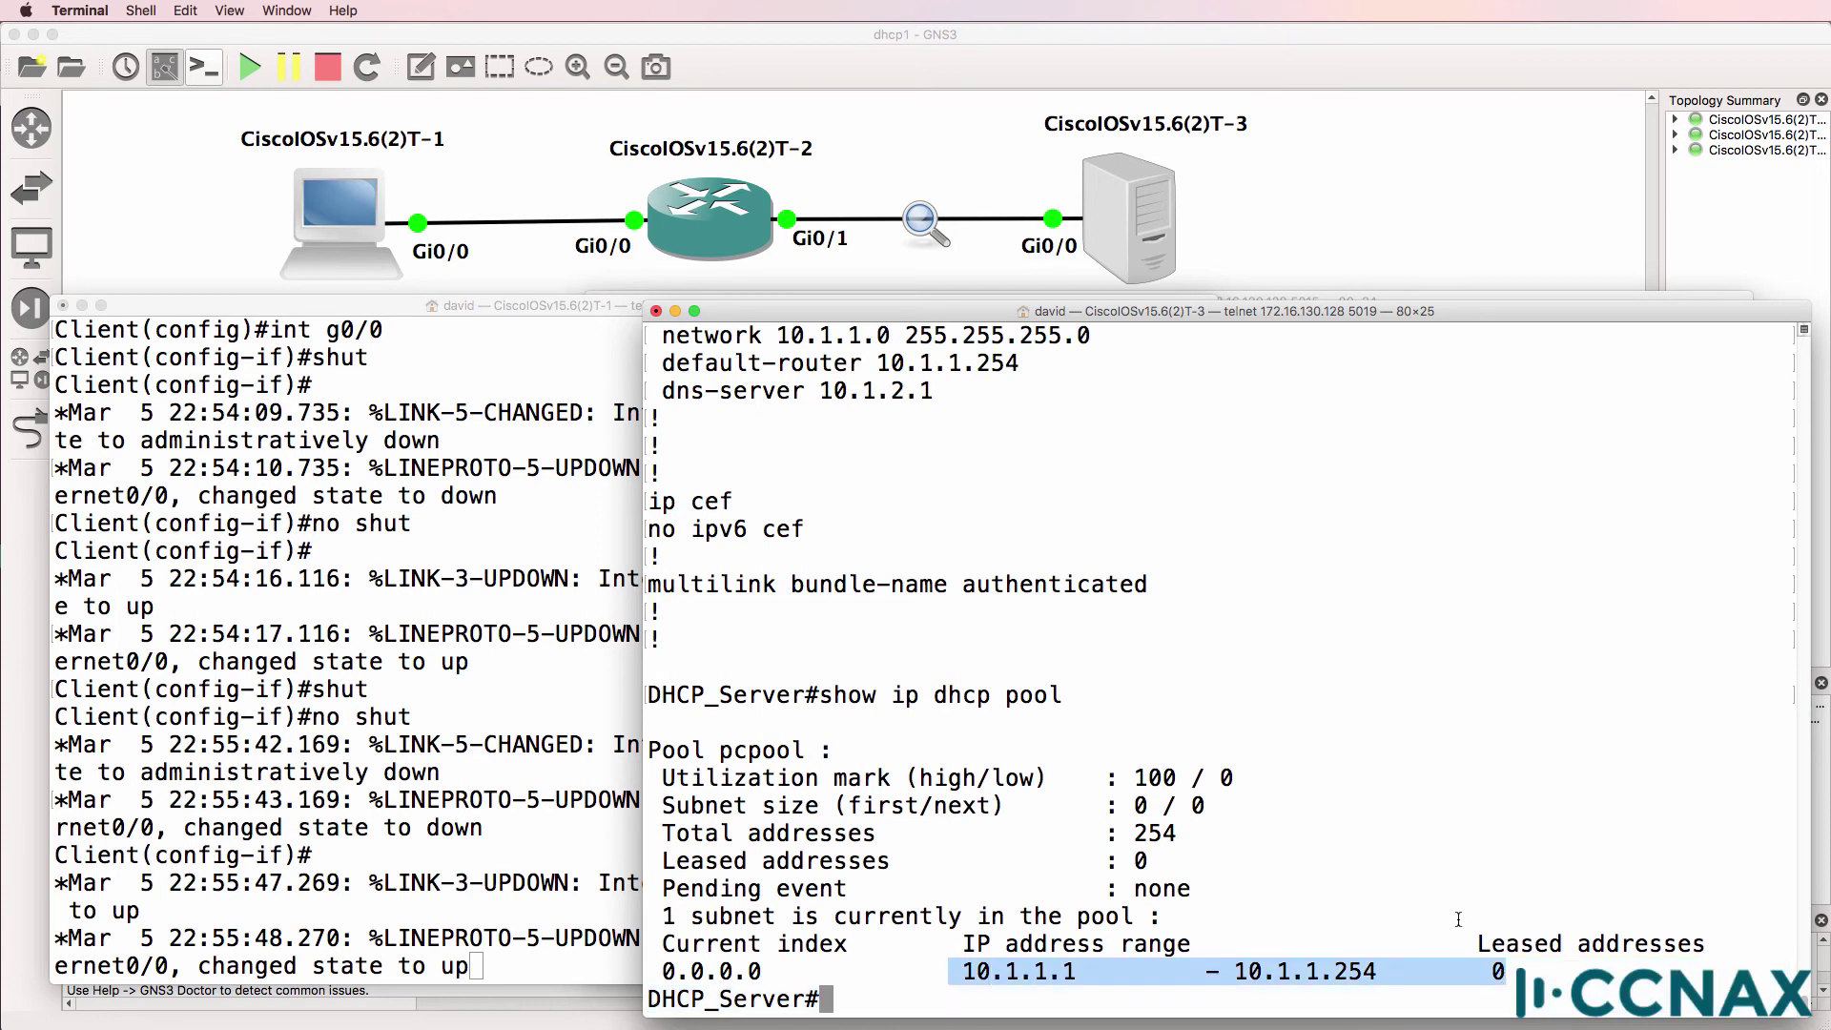
Enter configuration mode on the server and start a 'no' command to remove the exclusion.
text(conf t)
key(Return)
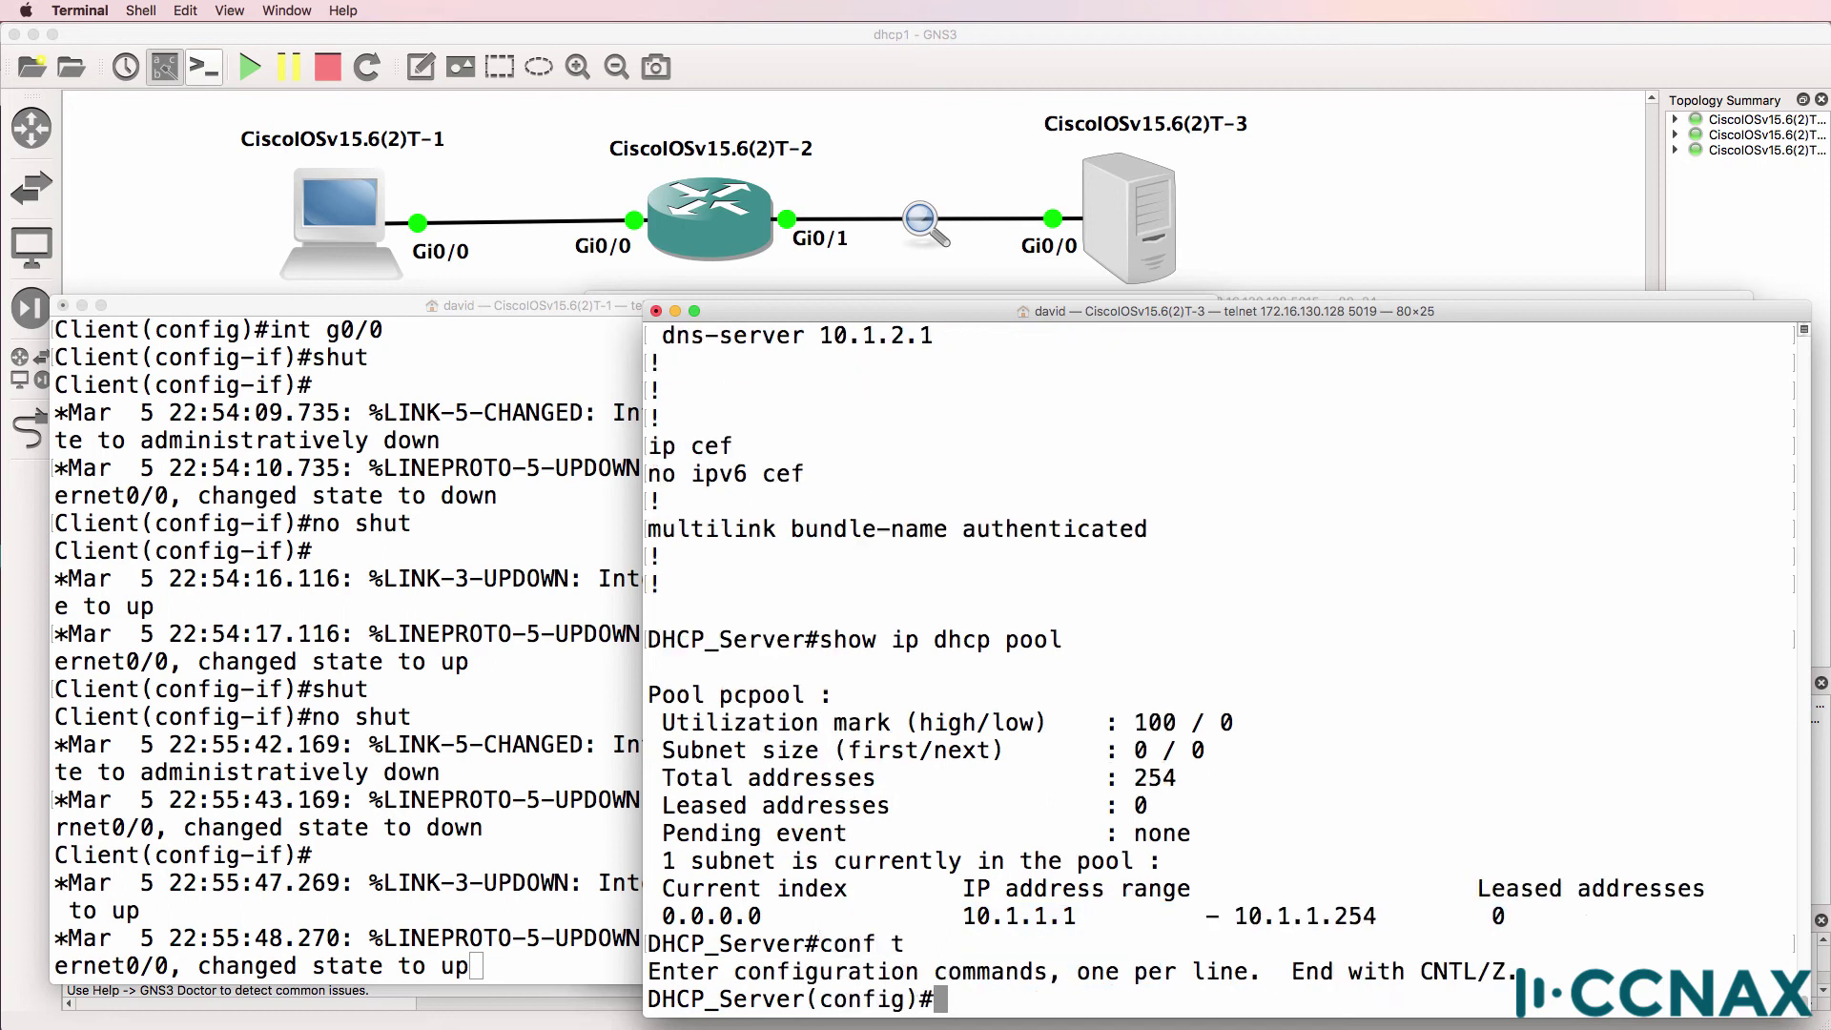
text(no)
scroll(1434, 914, up, 6)
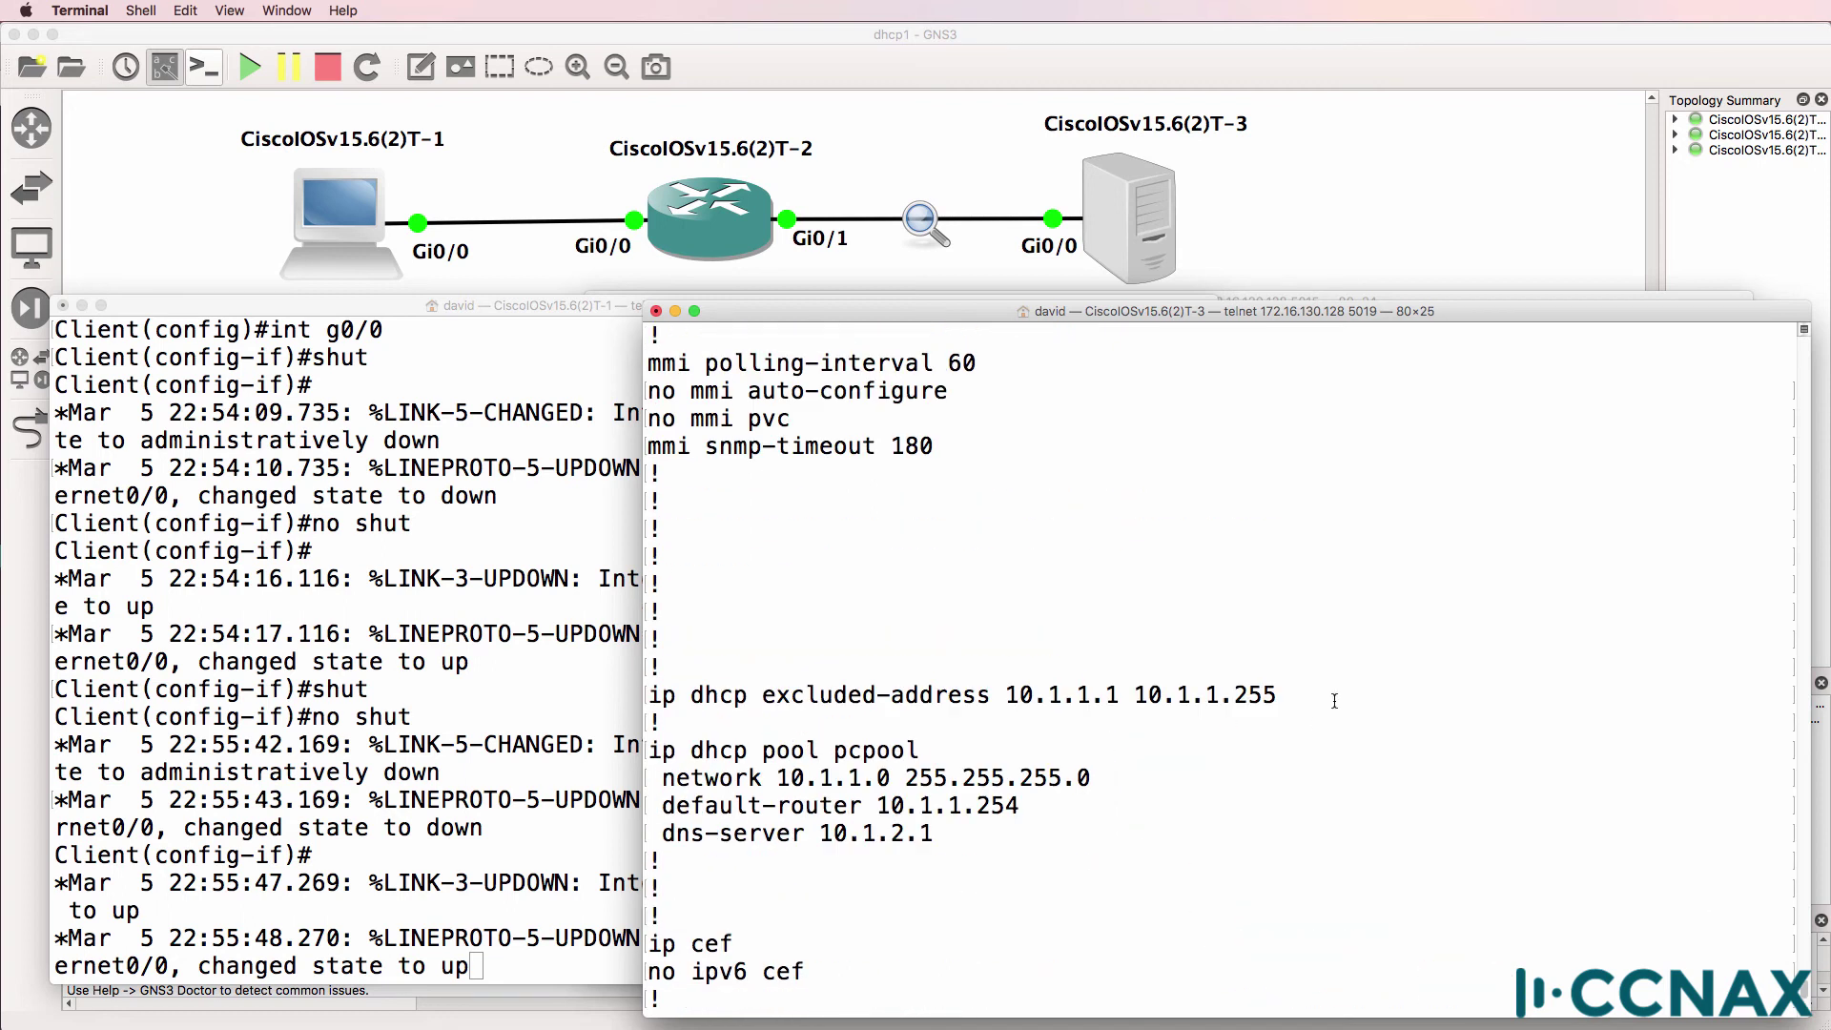
Remove the old 10.1.1.1–10.1.1.255 exclusion by pasting its excluded-address line after 'no'.
drag(1334, 701, 650, 696)
key(super+c)
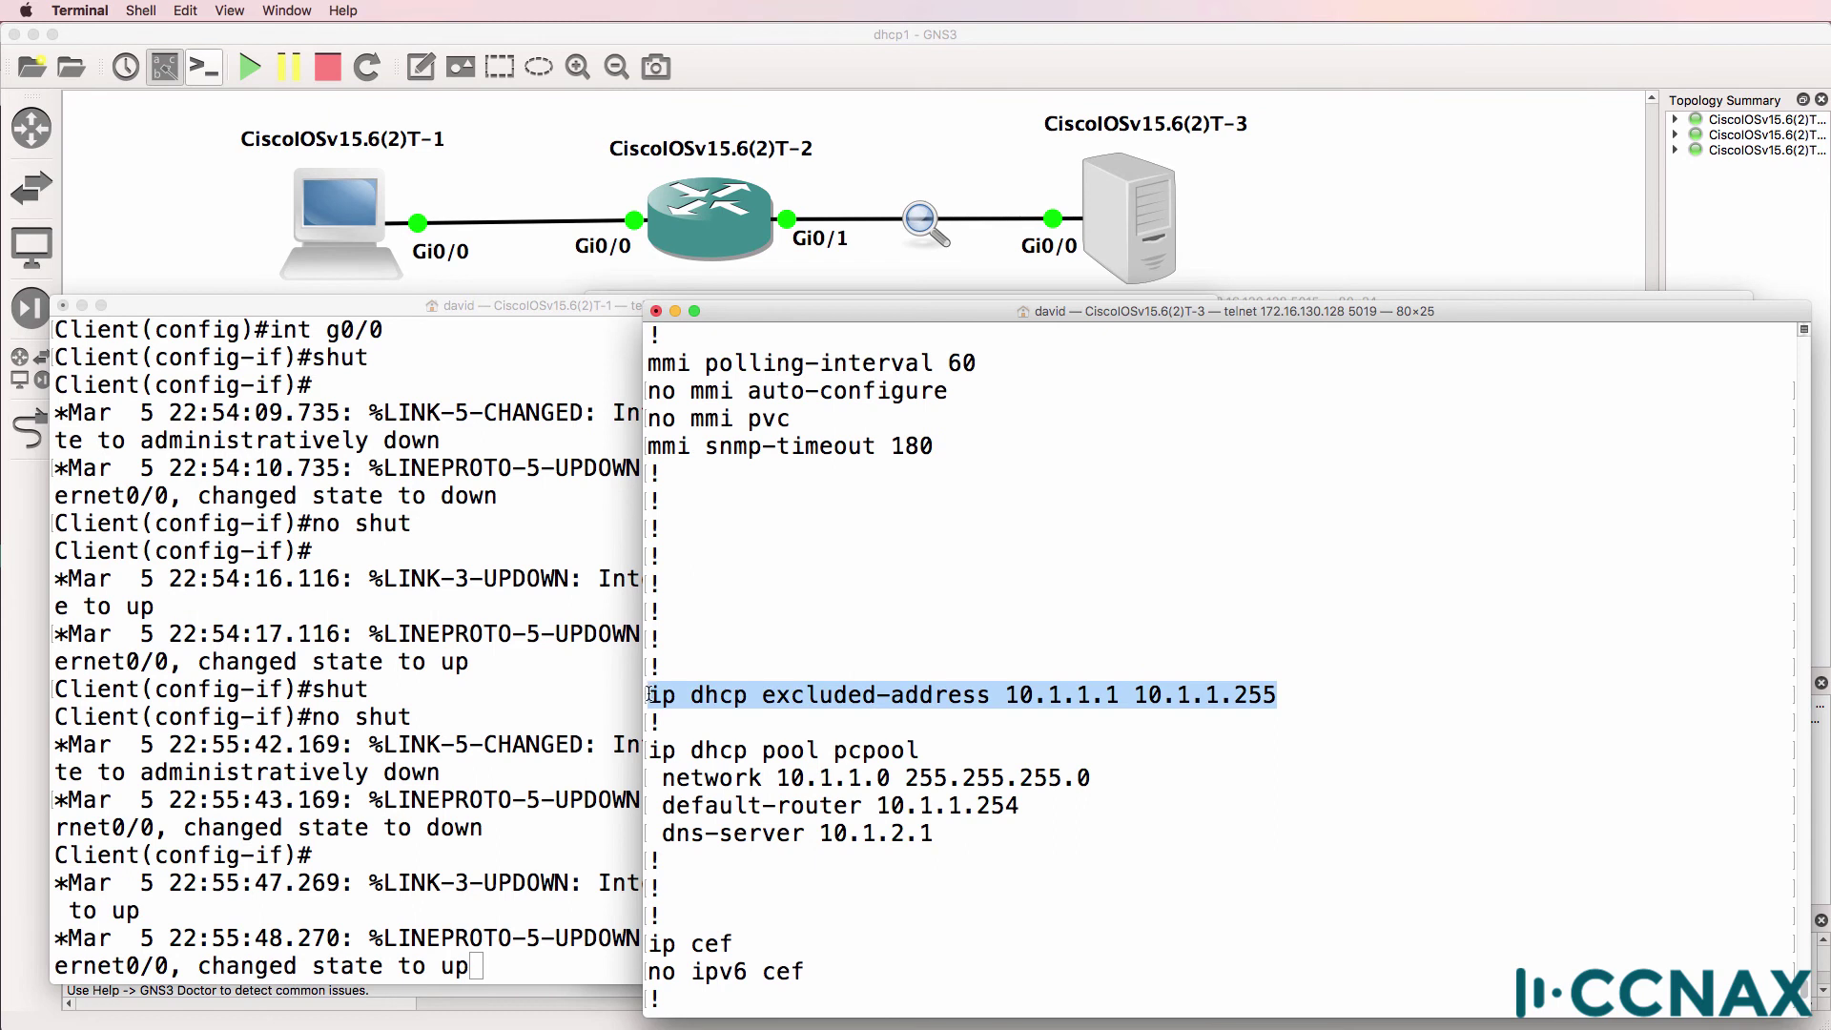
right_click(649, 695)
right_click(1453, 695)
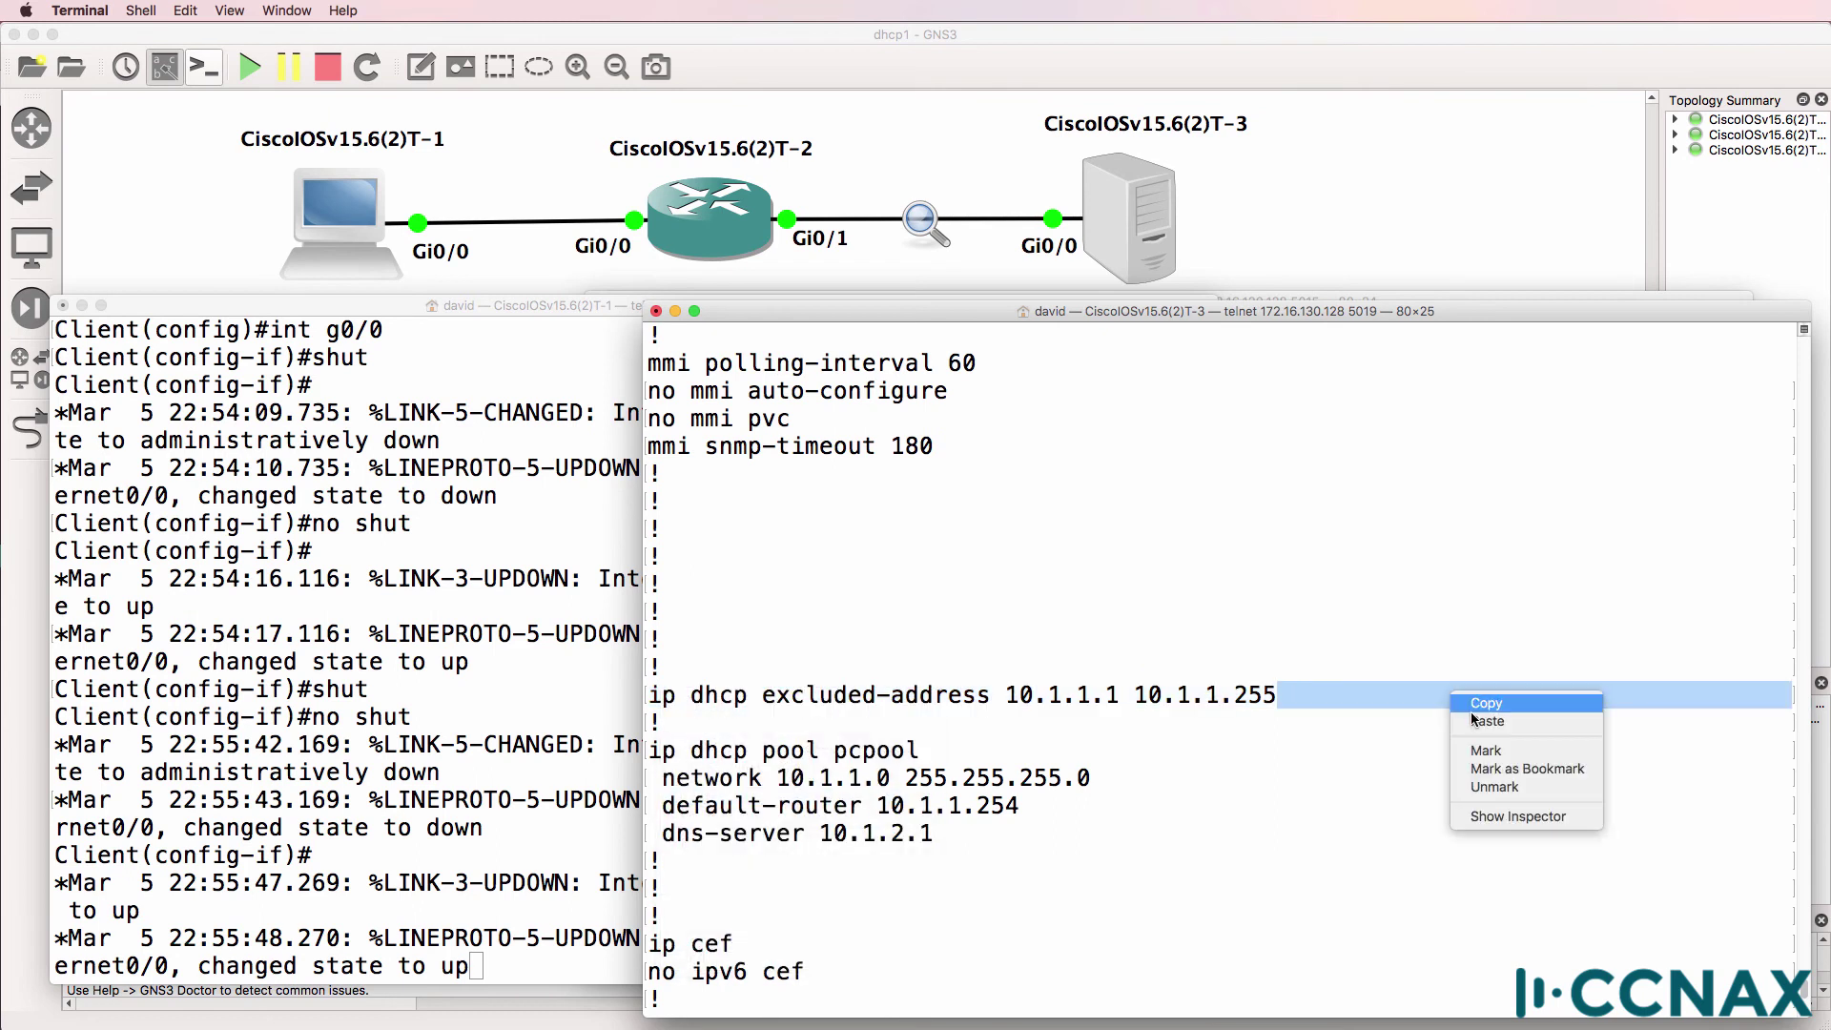
click(1484, 721)
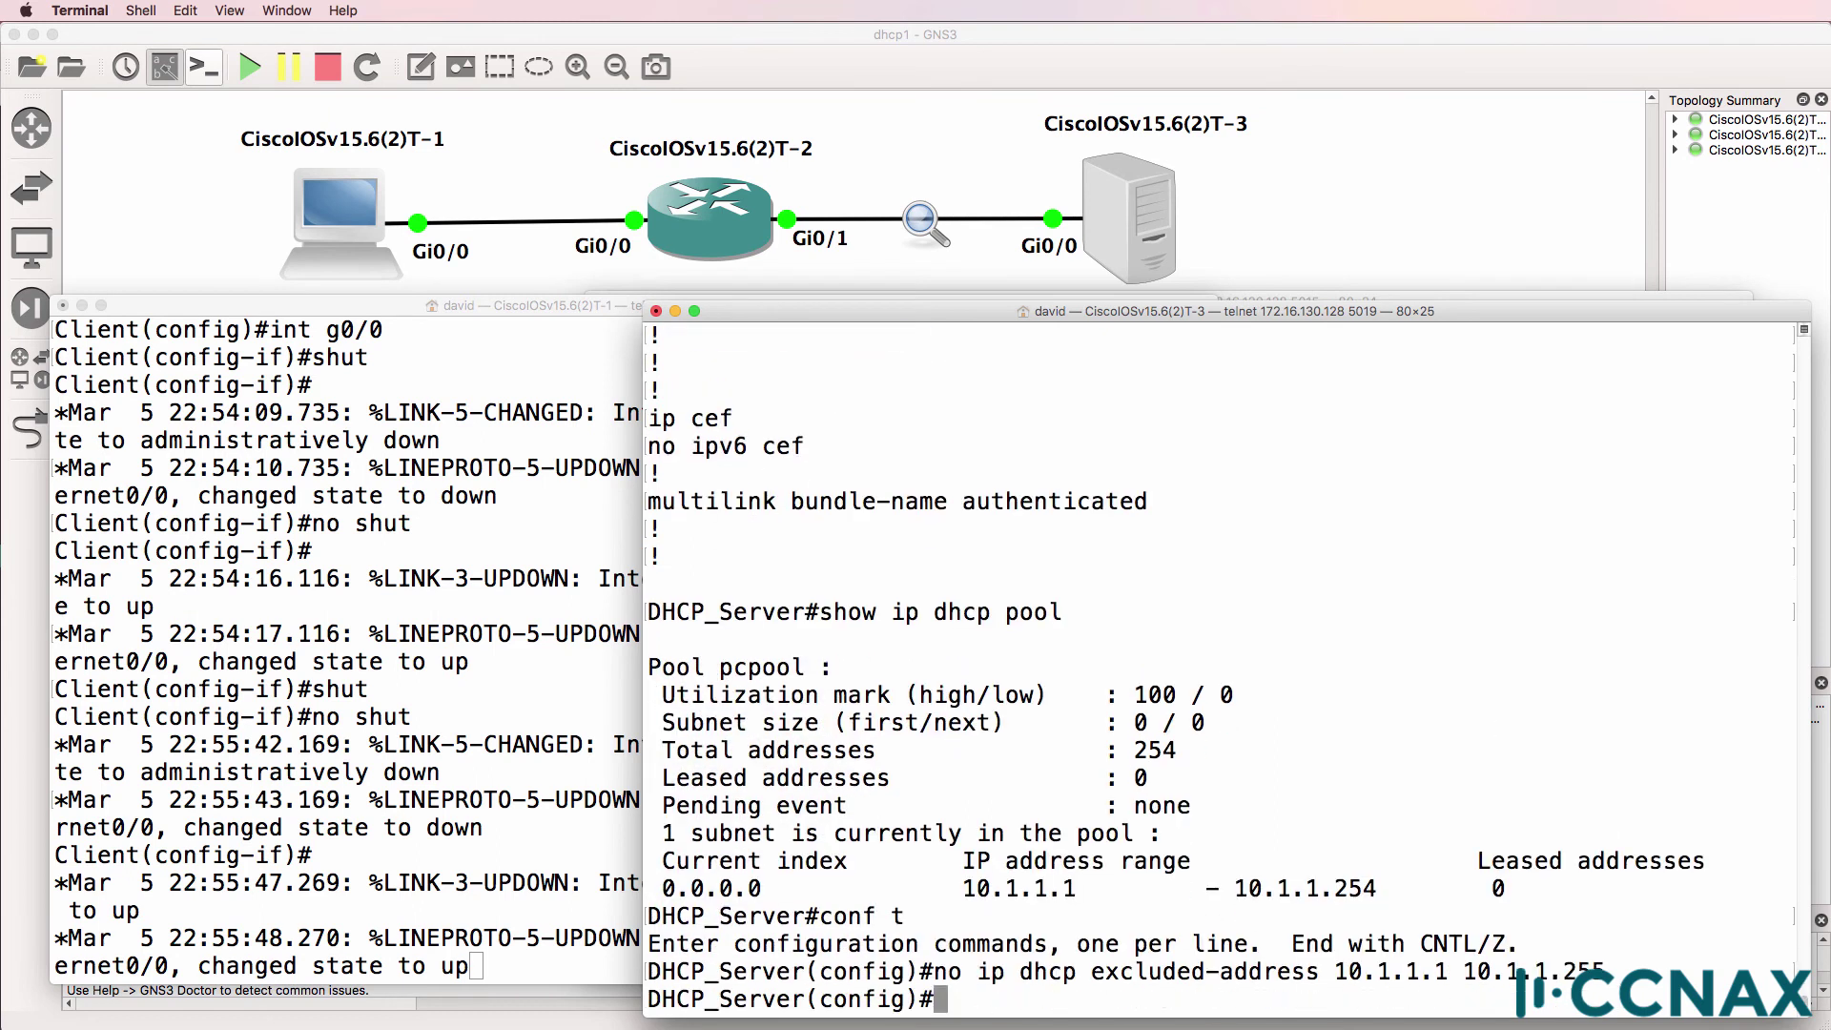
Add the new exclusion 'ip dhcp excluded-address 10.1.1.1 10.1.1.100'.
text(ip dch)
key(BackSpace)
key(BackSpace)
text(hc)
key(Tab)
text(ex)
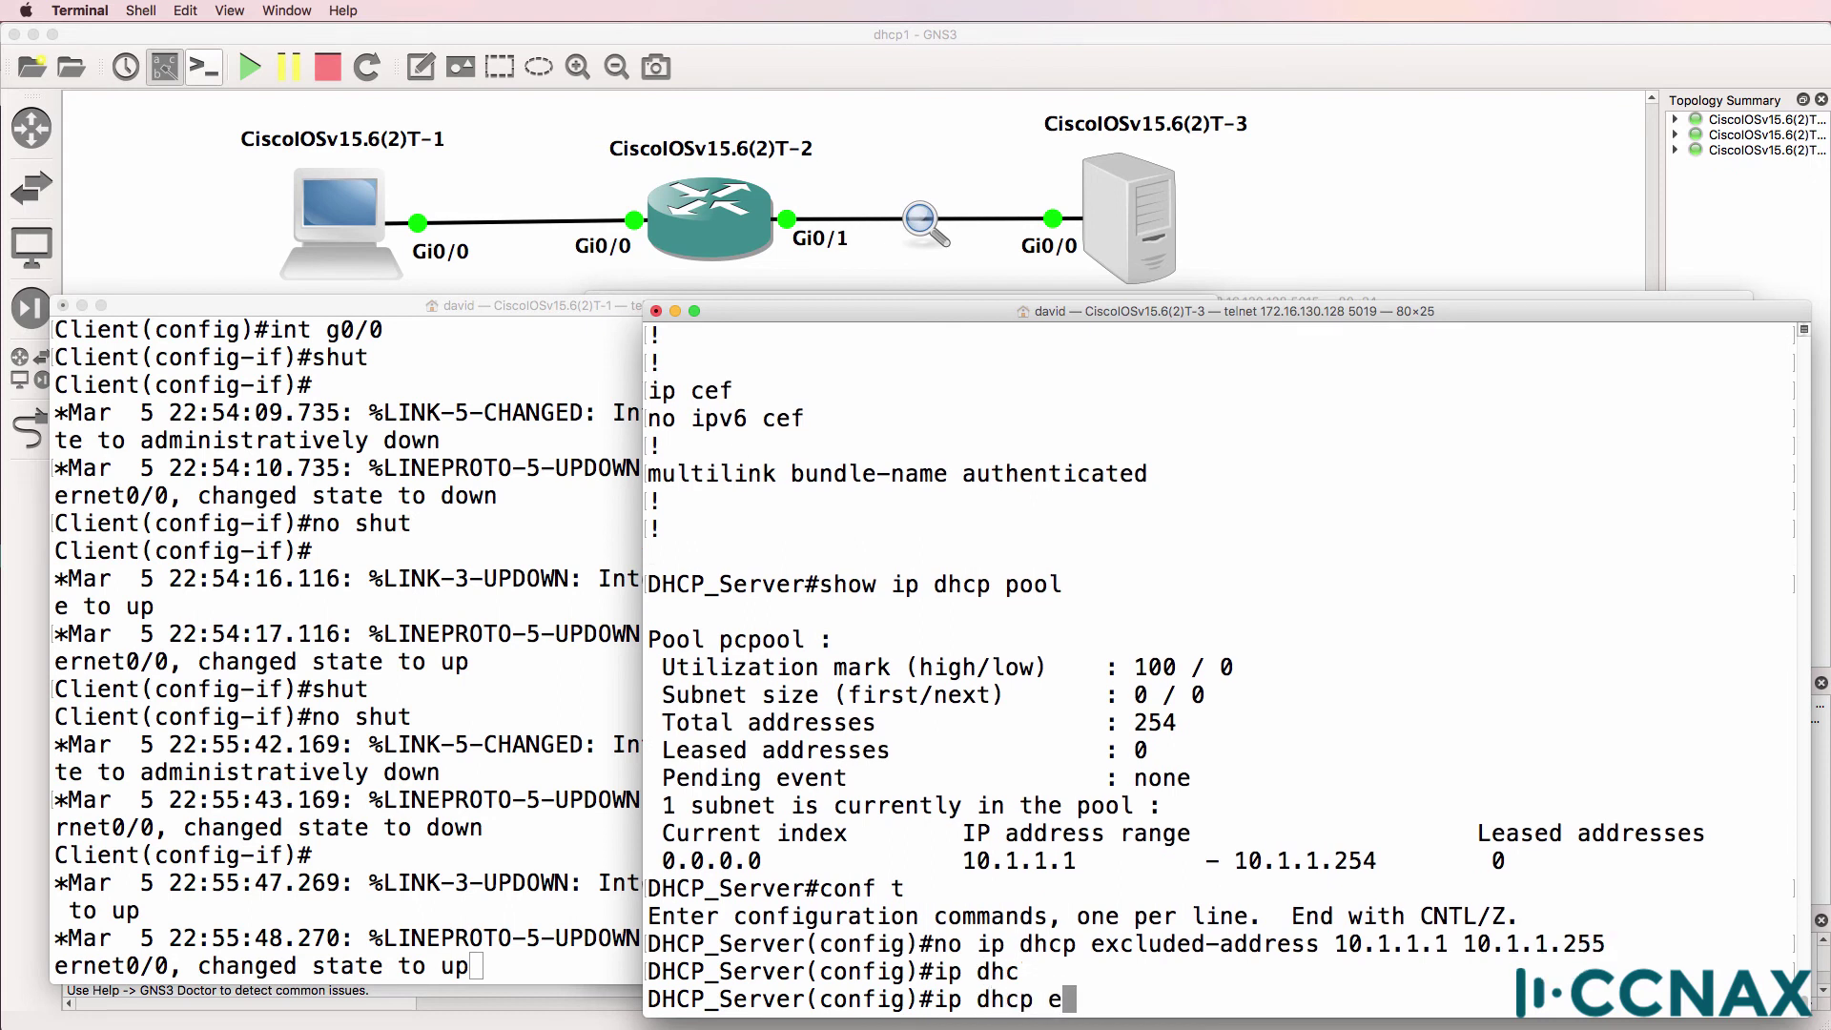
key(Tab)
text(10.1.1.1)
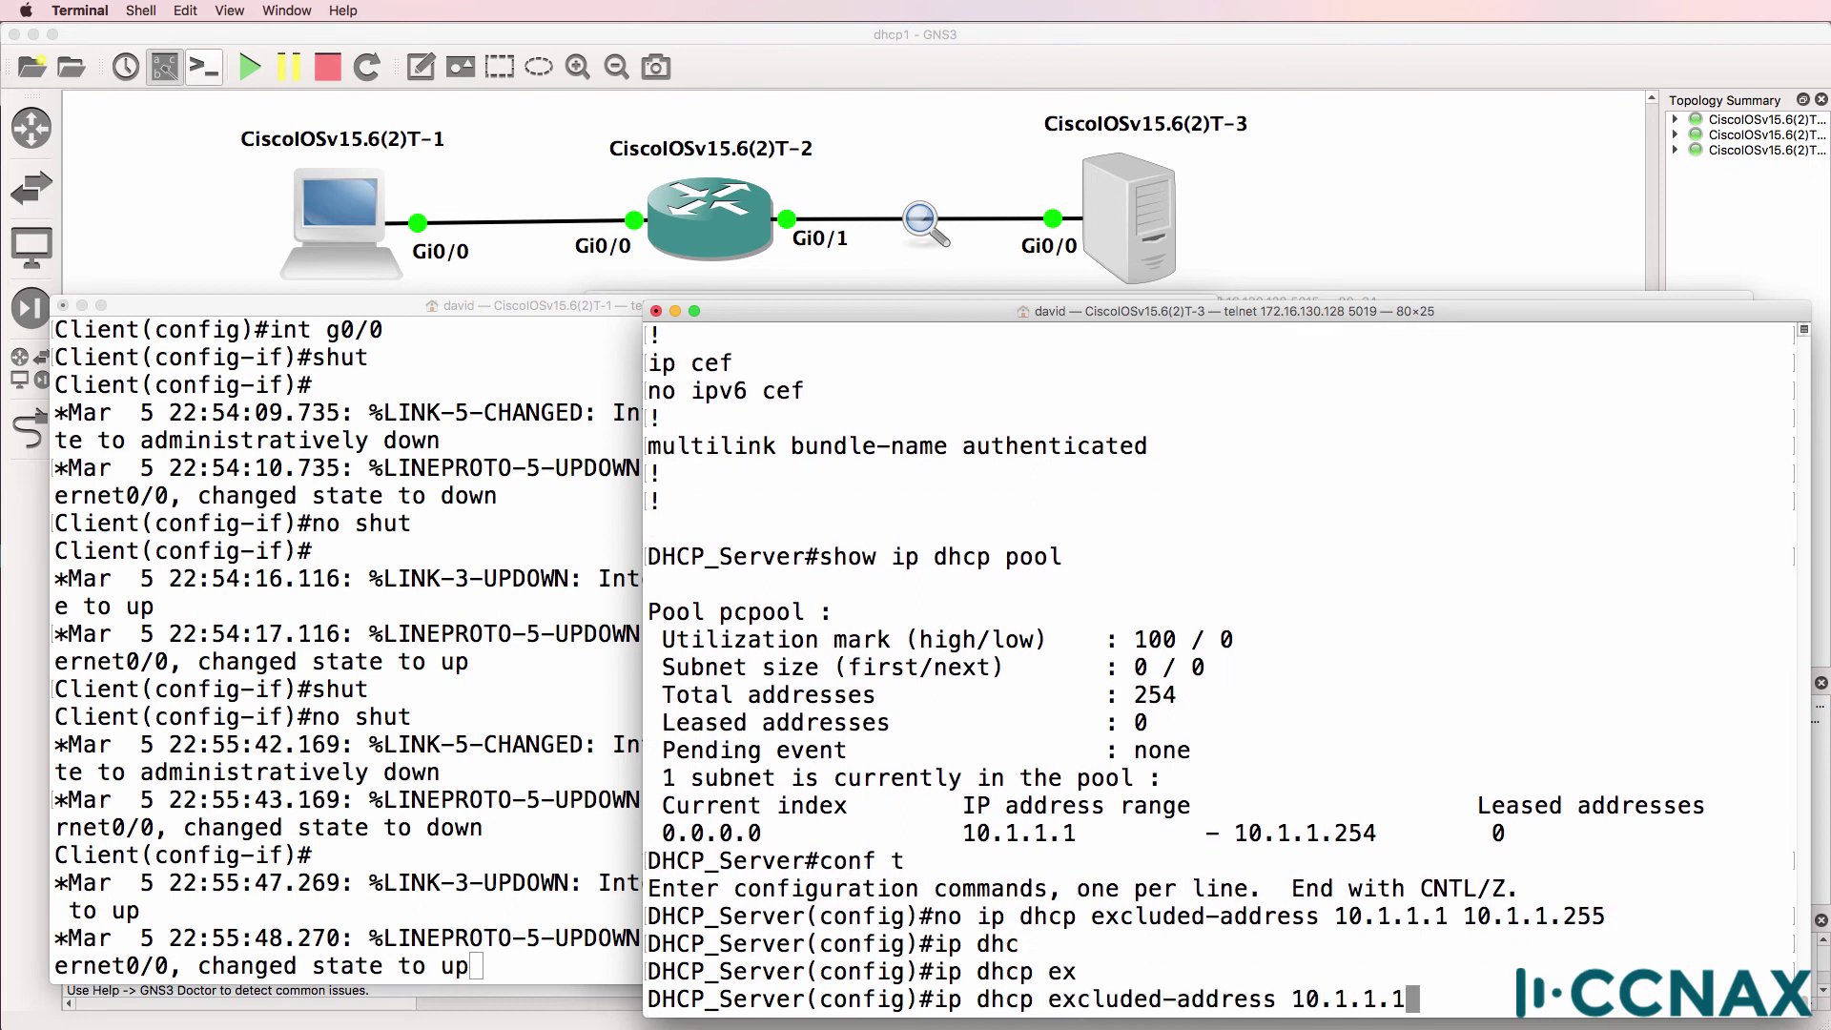
text( 10.1.1.100)
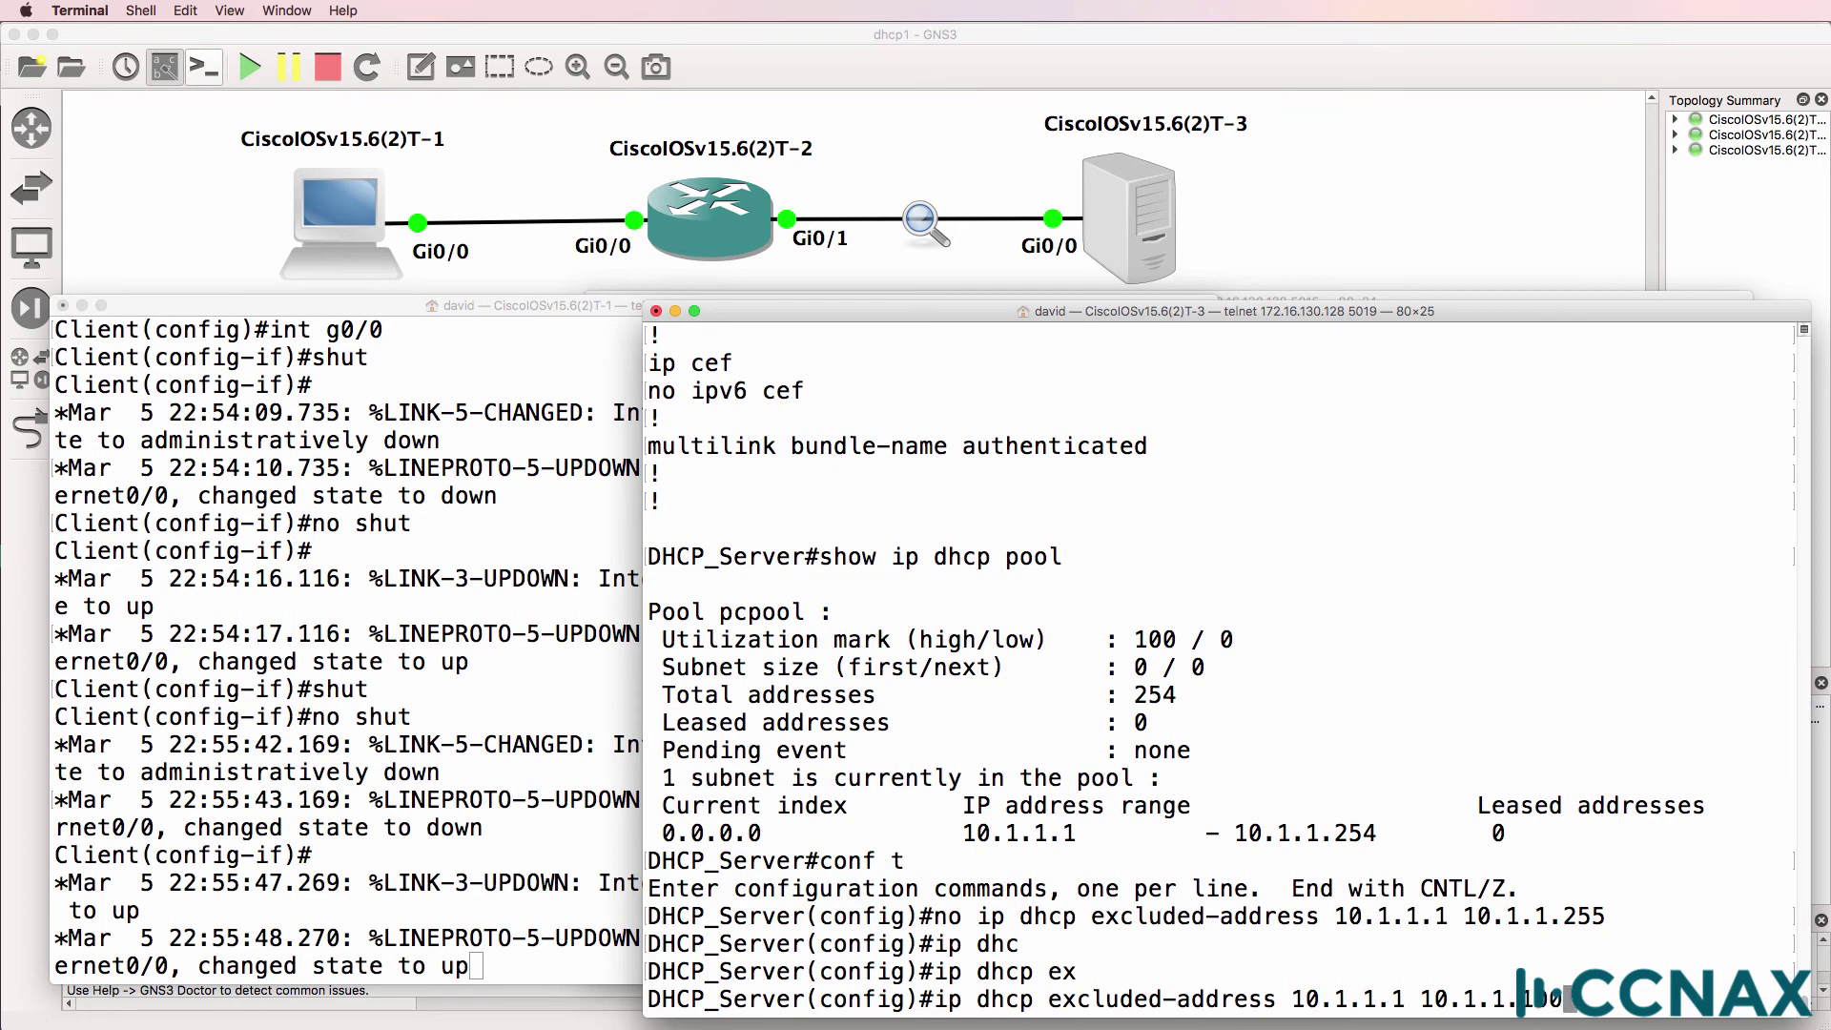
key(Return)
Exit configuration and confirm 'sh run' shows the new exclusion and the pcpool block.
text(end)
key(Return)
text(sh run)
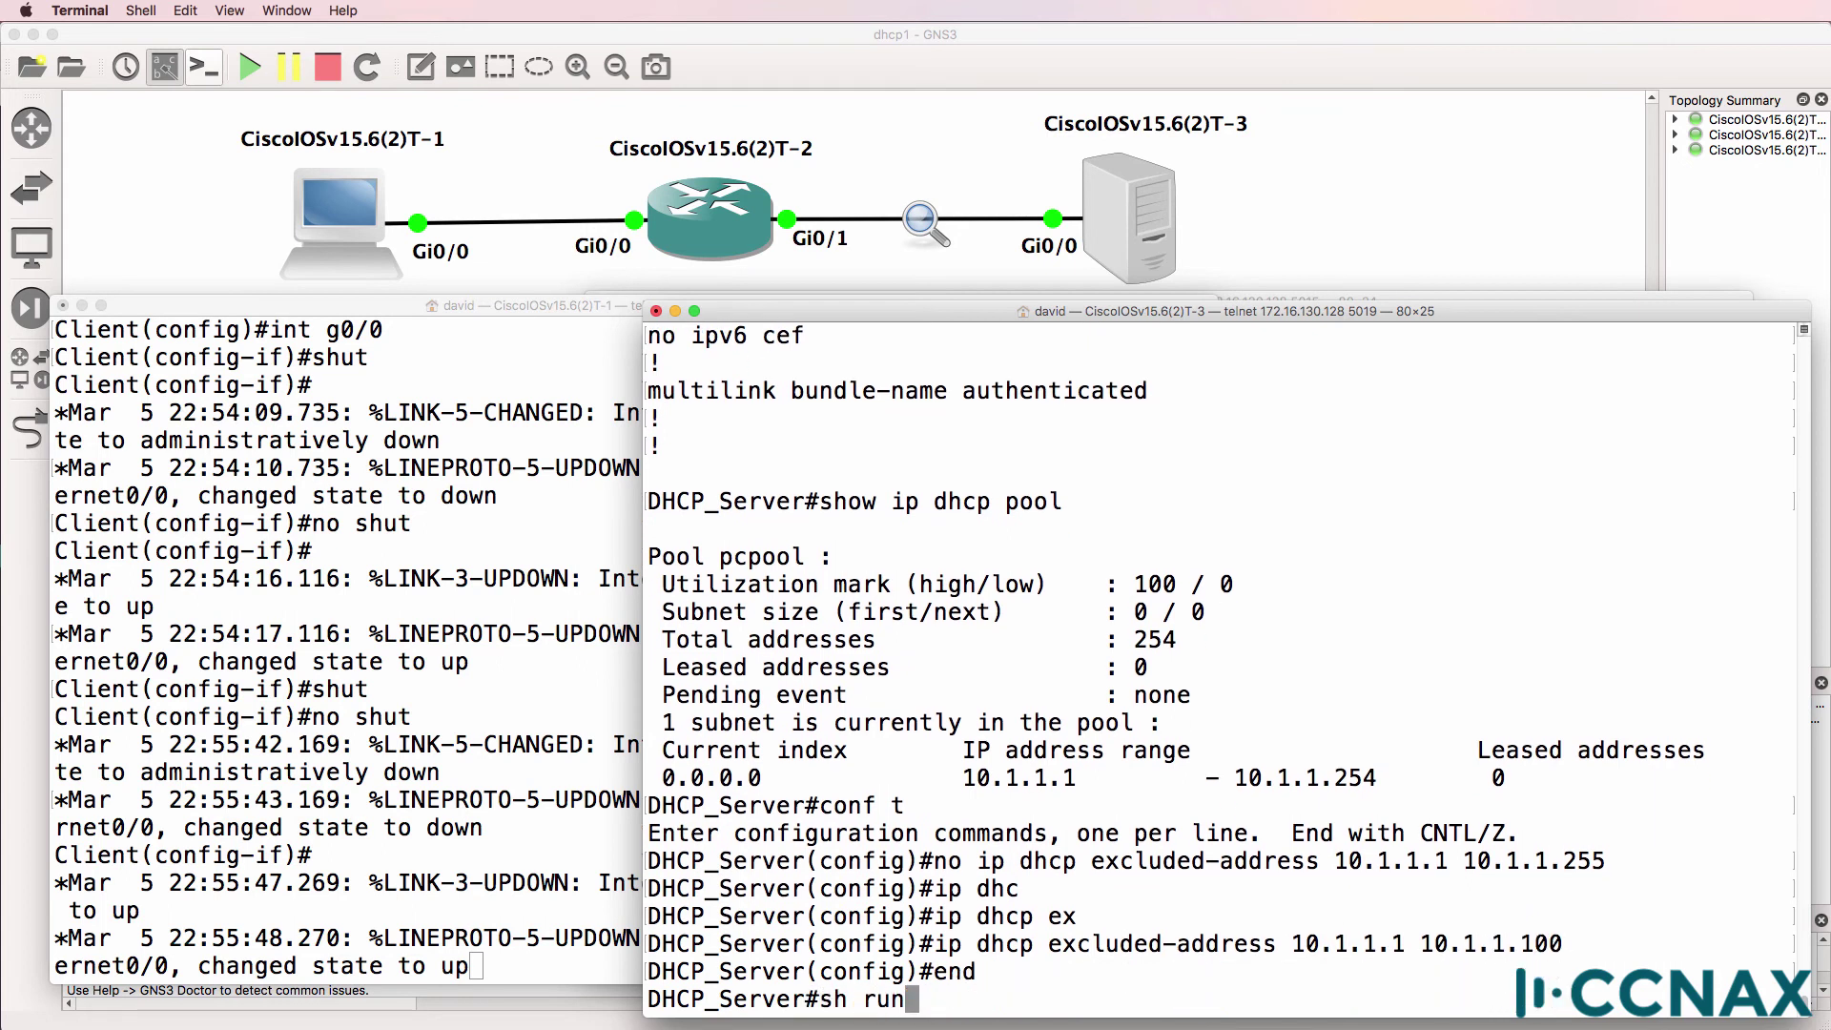
key(Return)
key(Return)
key(Return)
key(Return)
key(Return)
key(Return)
key(Return)
key(Return)
key(Return)
key(Return)
key(Return)
key(Return)
key(Return)
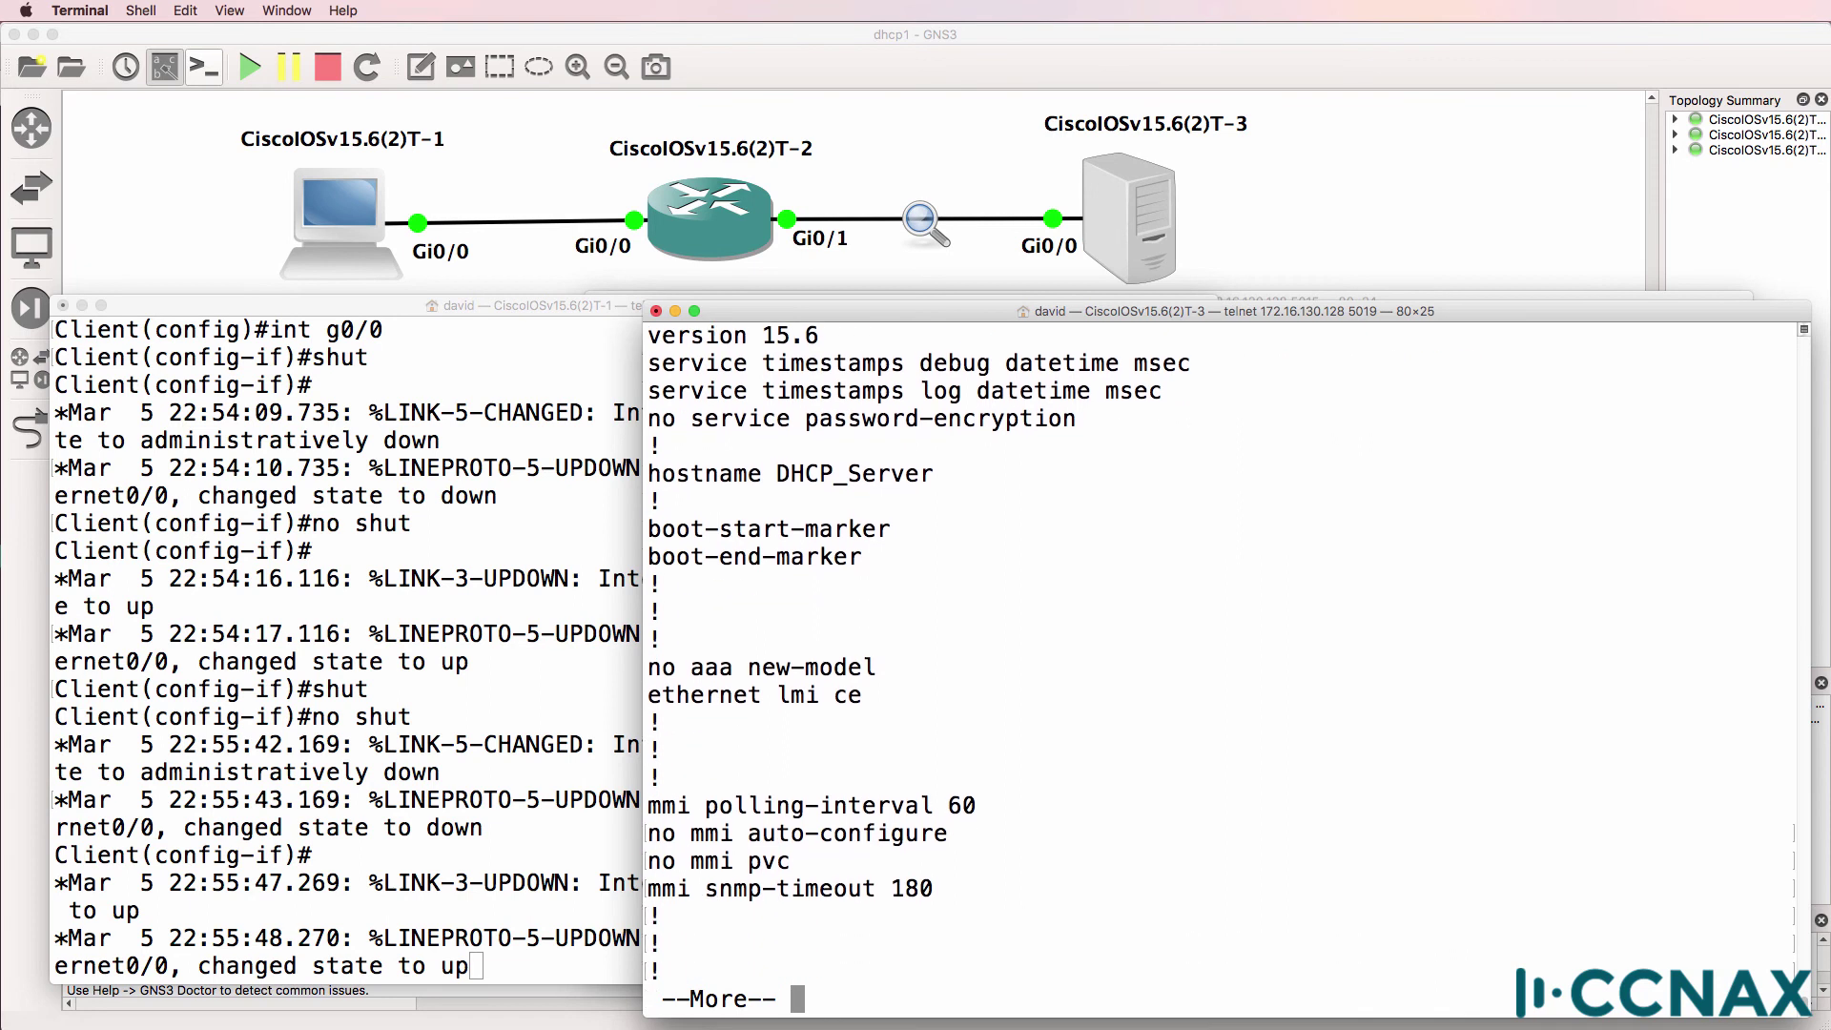
key(Return)
key(Return)
key(Return)
key(Return)
key(Return)
key(Return)
key(Return)
key(Return)
key(Return)
key(Return)
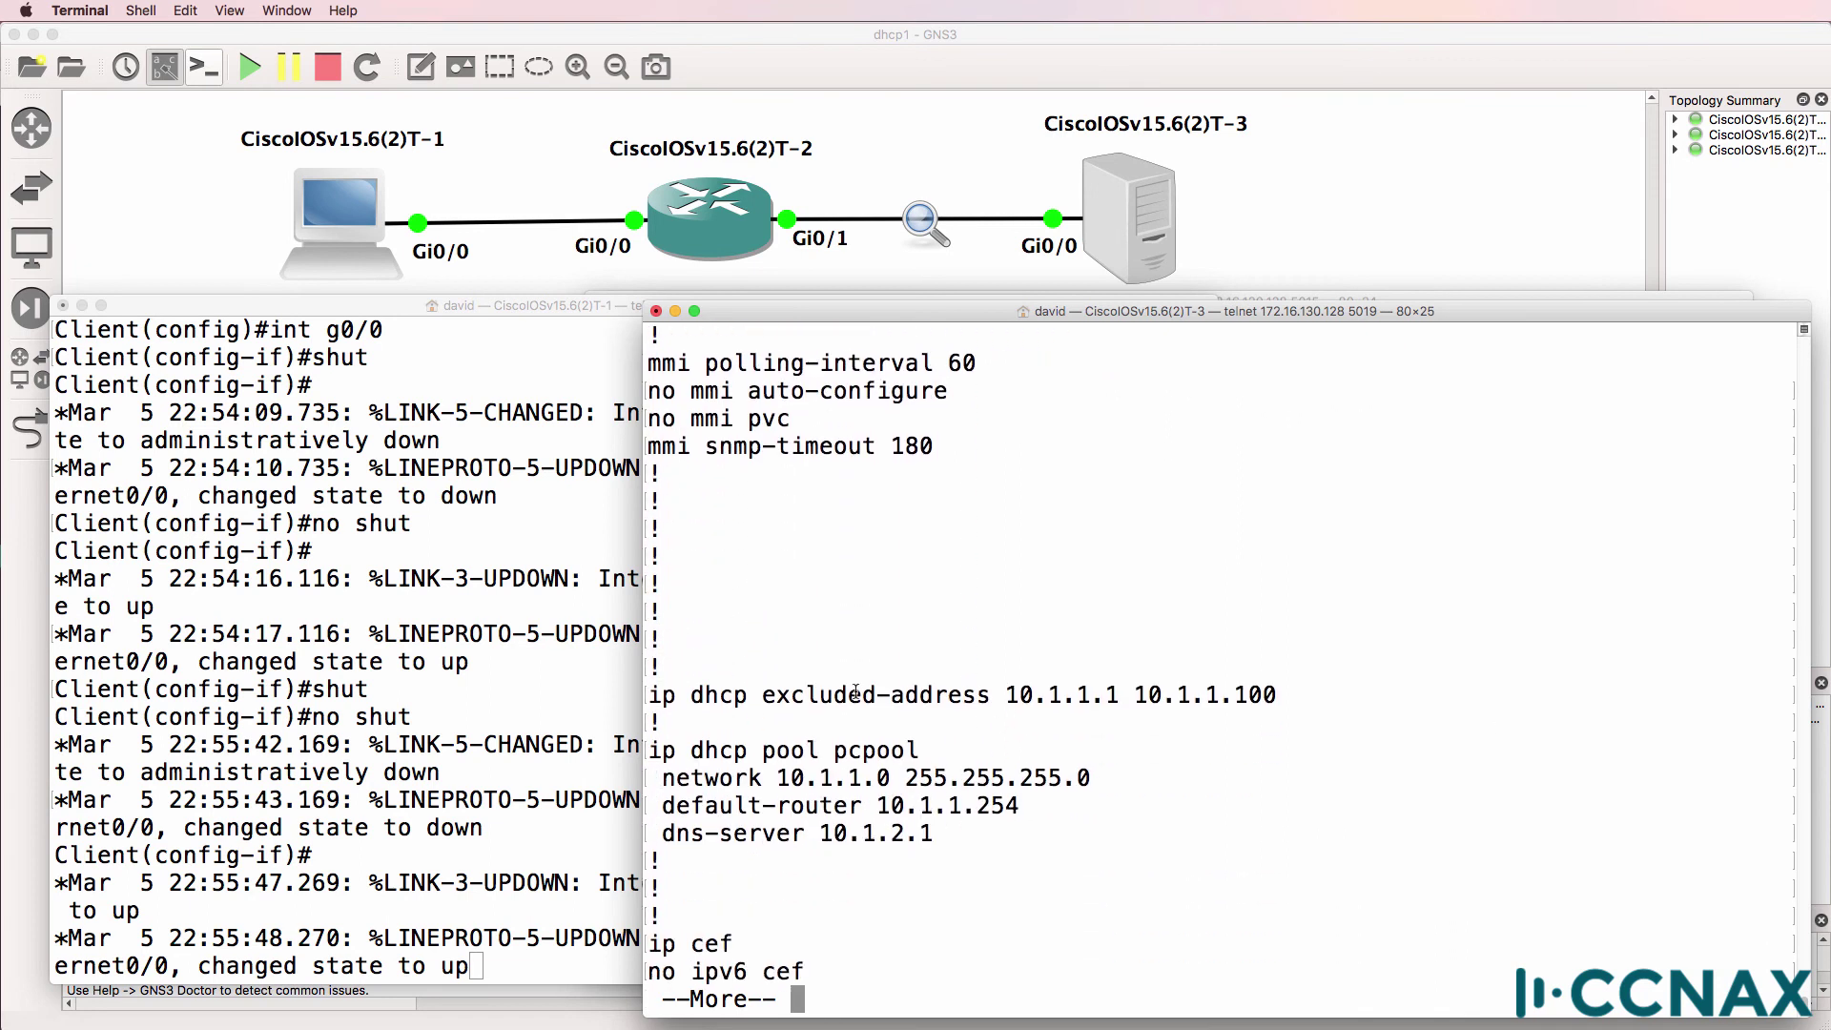
drag(793, 670, 1011, 859)
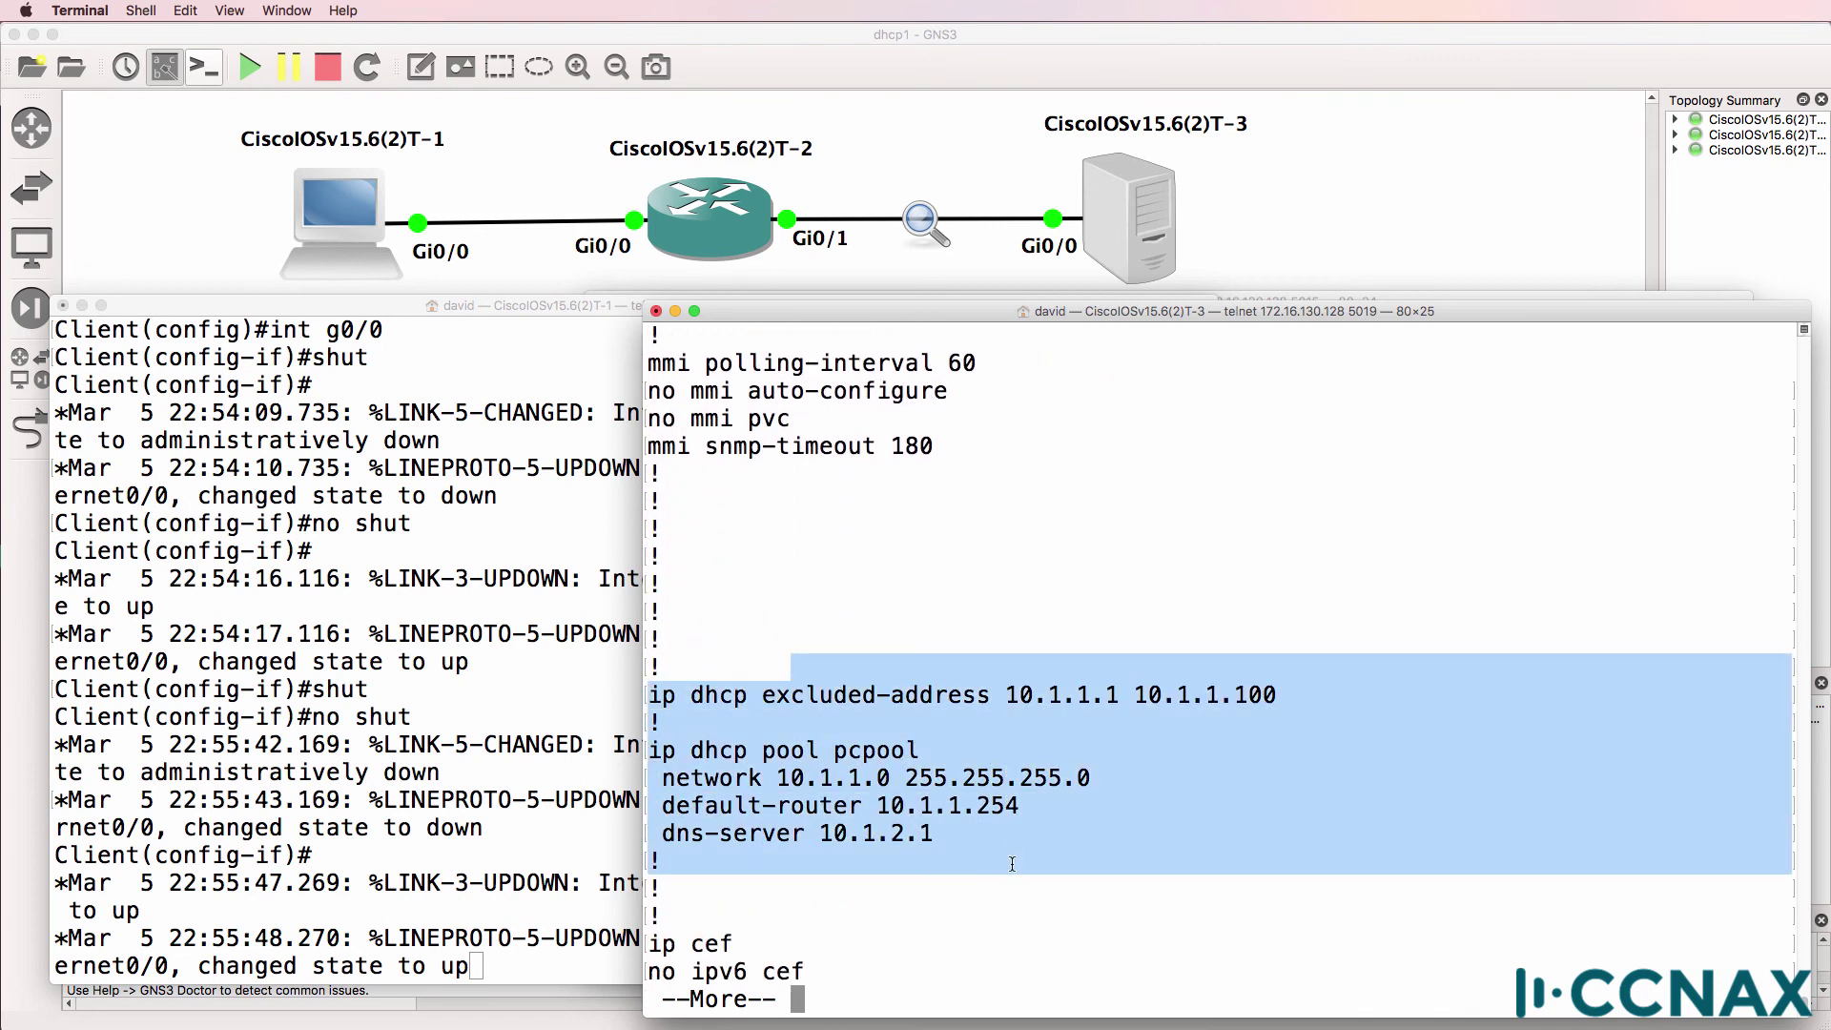
click(471, 689)
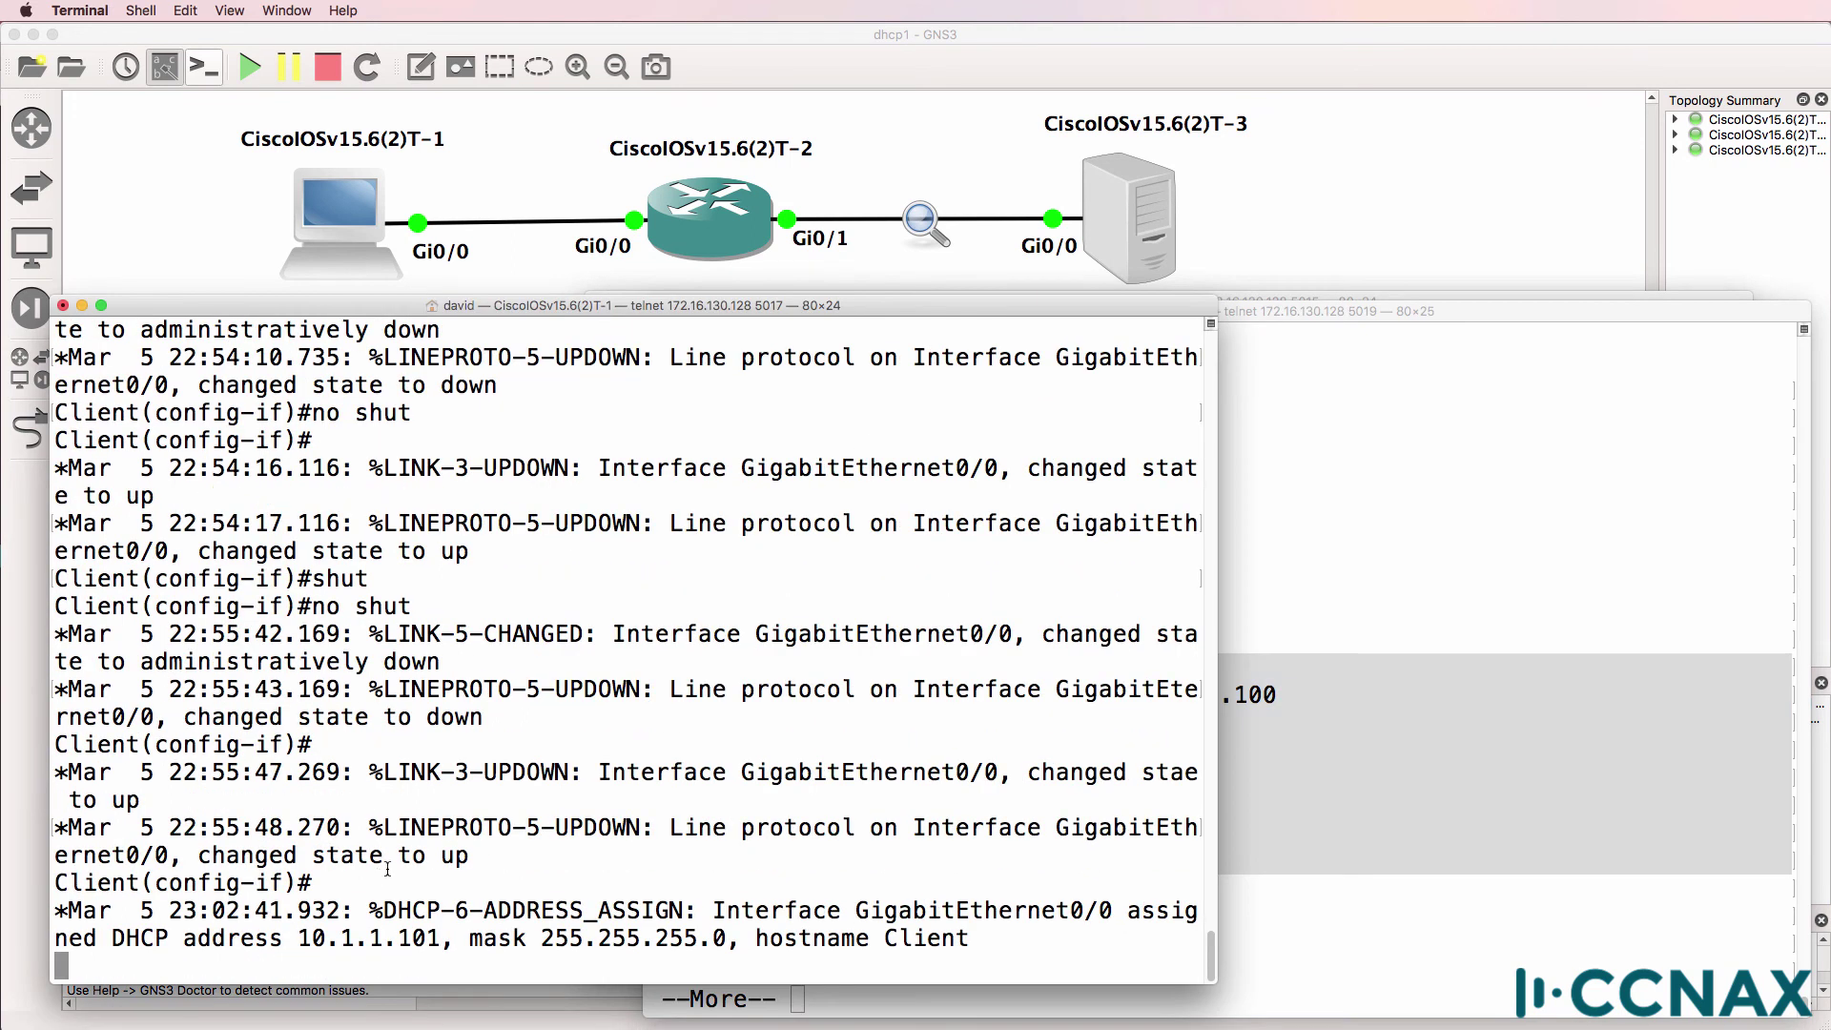
Confirm the client's DHCP log and 'sh ip int brief' show Gi0/0 at 10.1.1.101 via DHCP.
drag(369, 910, 1036, 945)
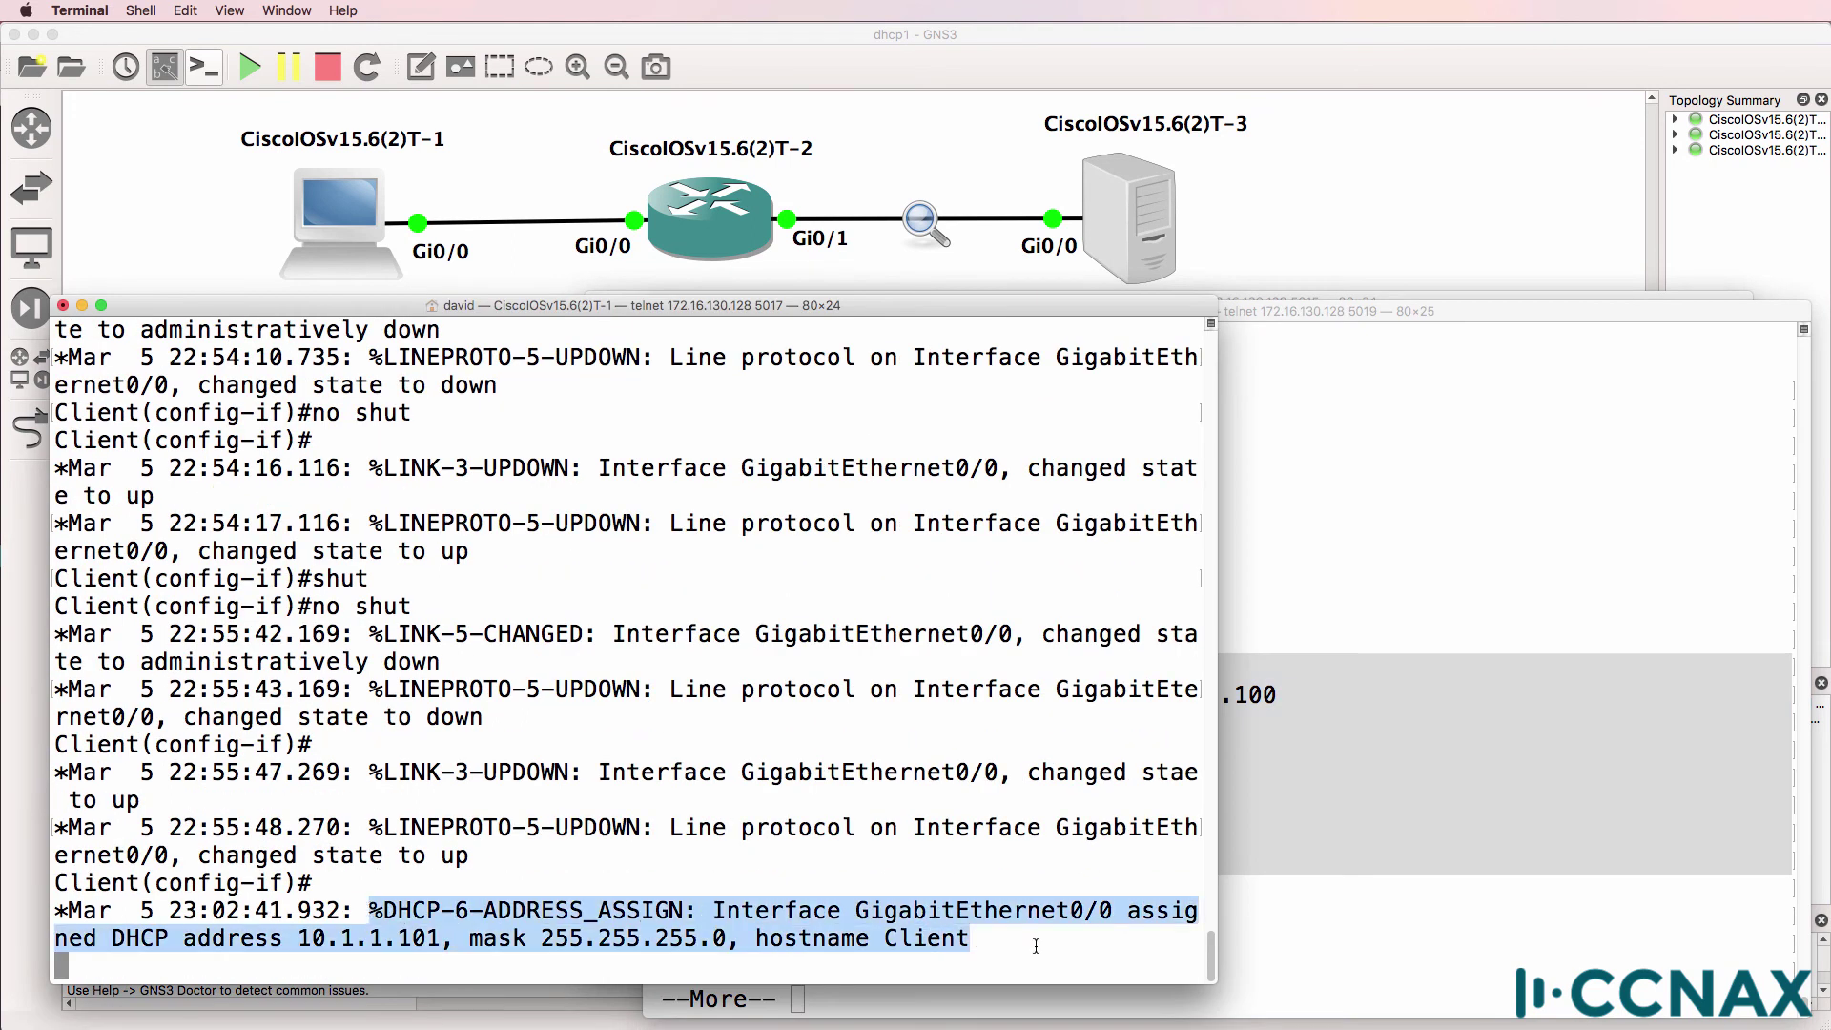
key(ctrl+z)
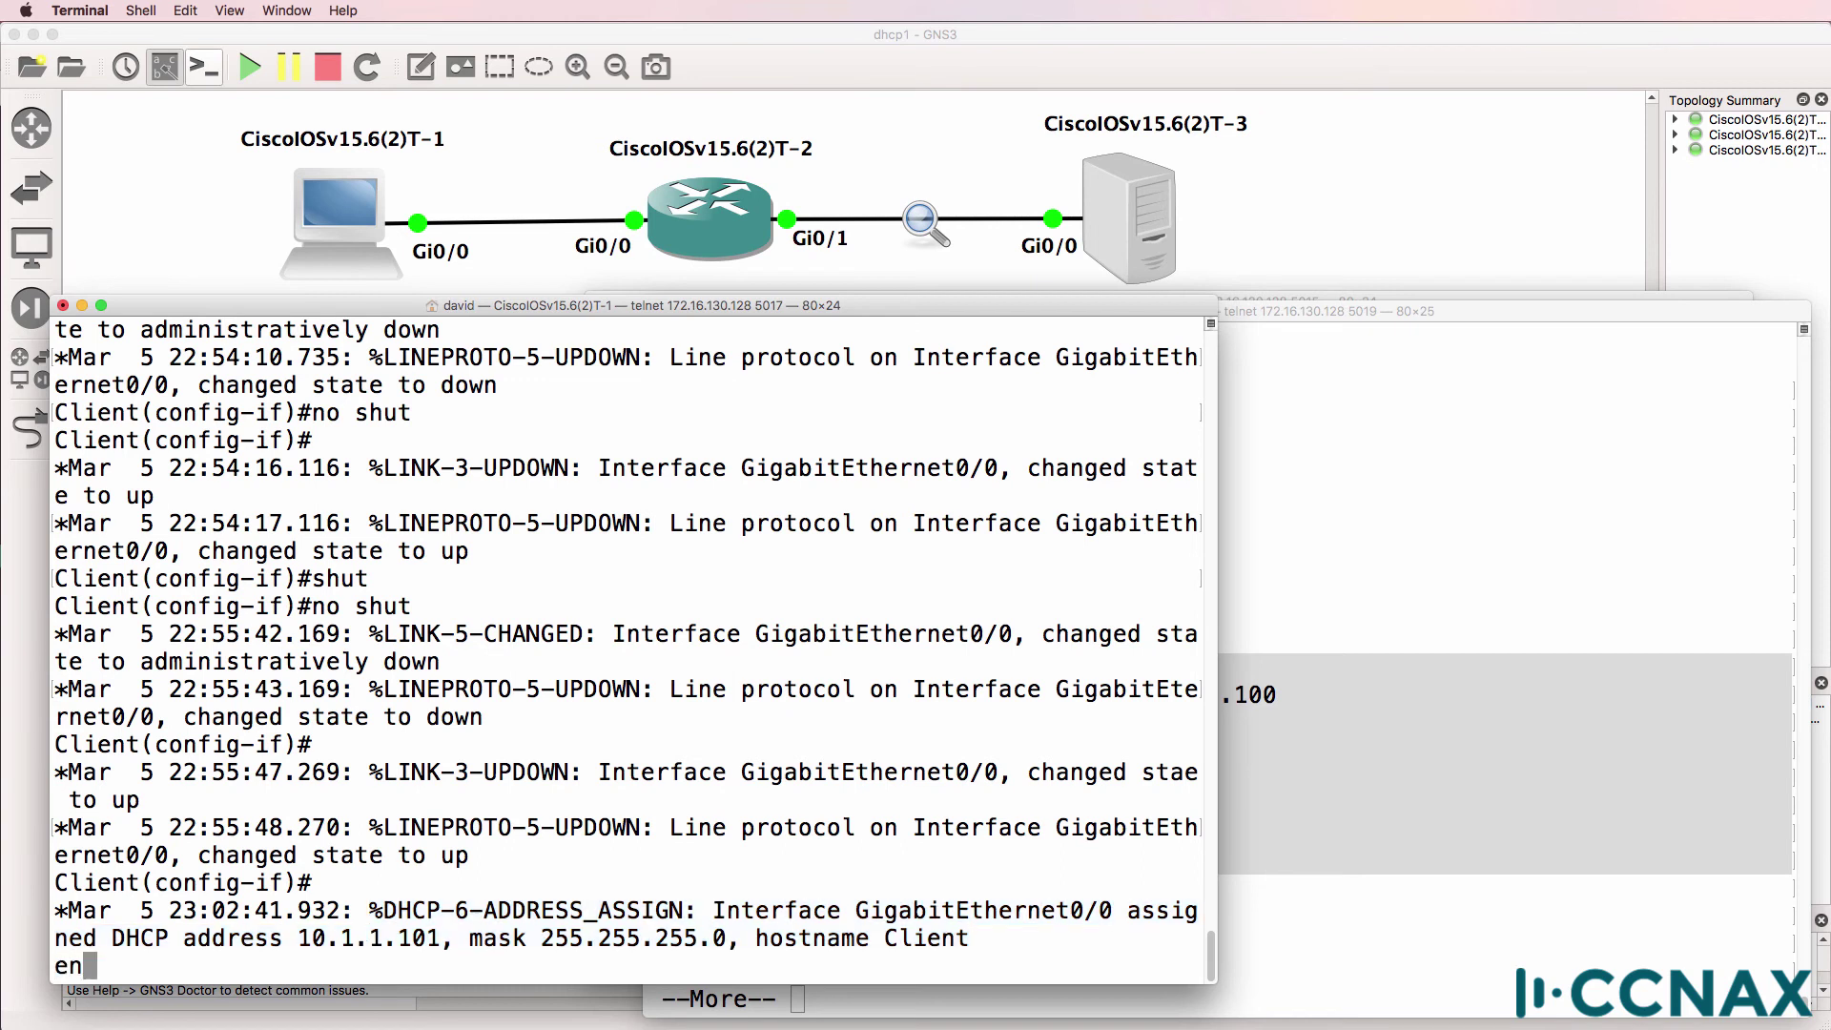
text(sh ip int b)
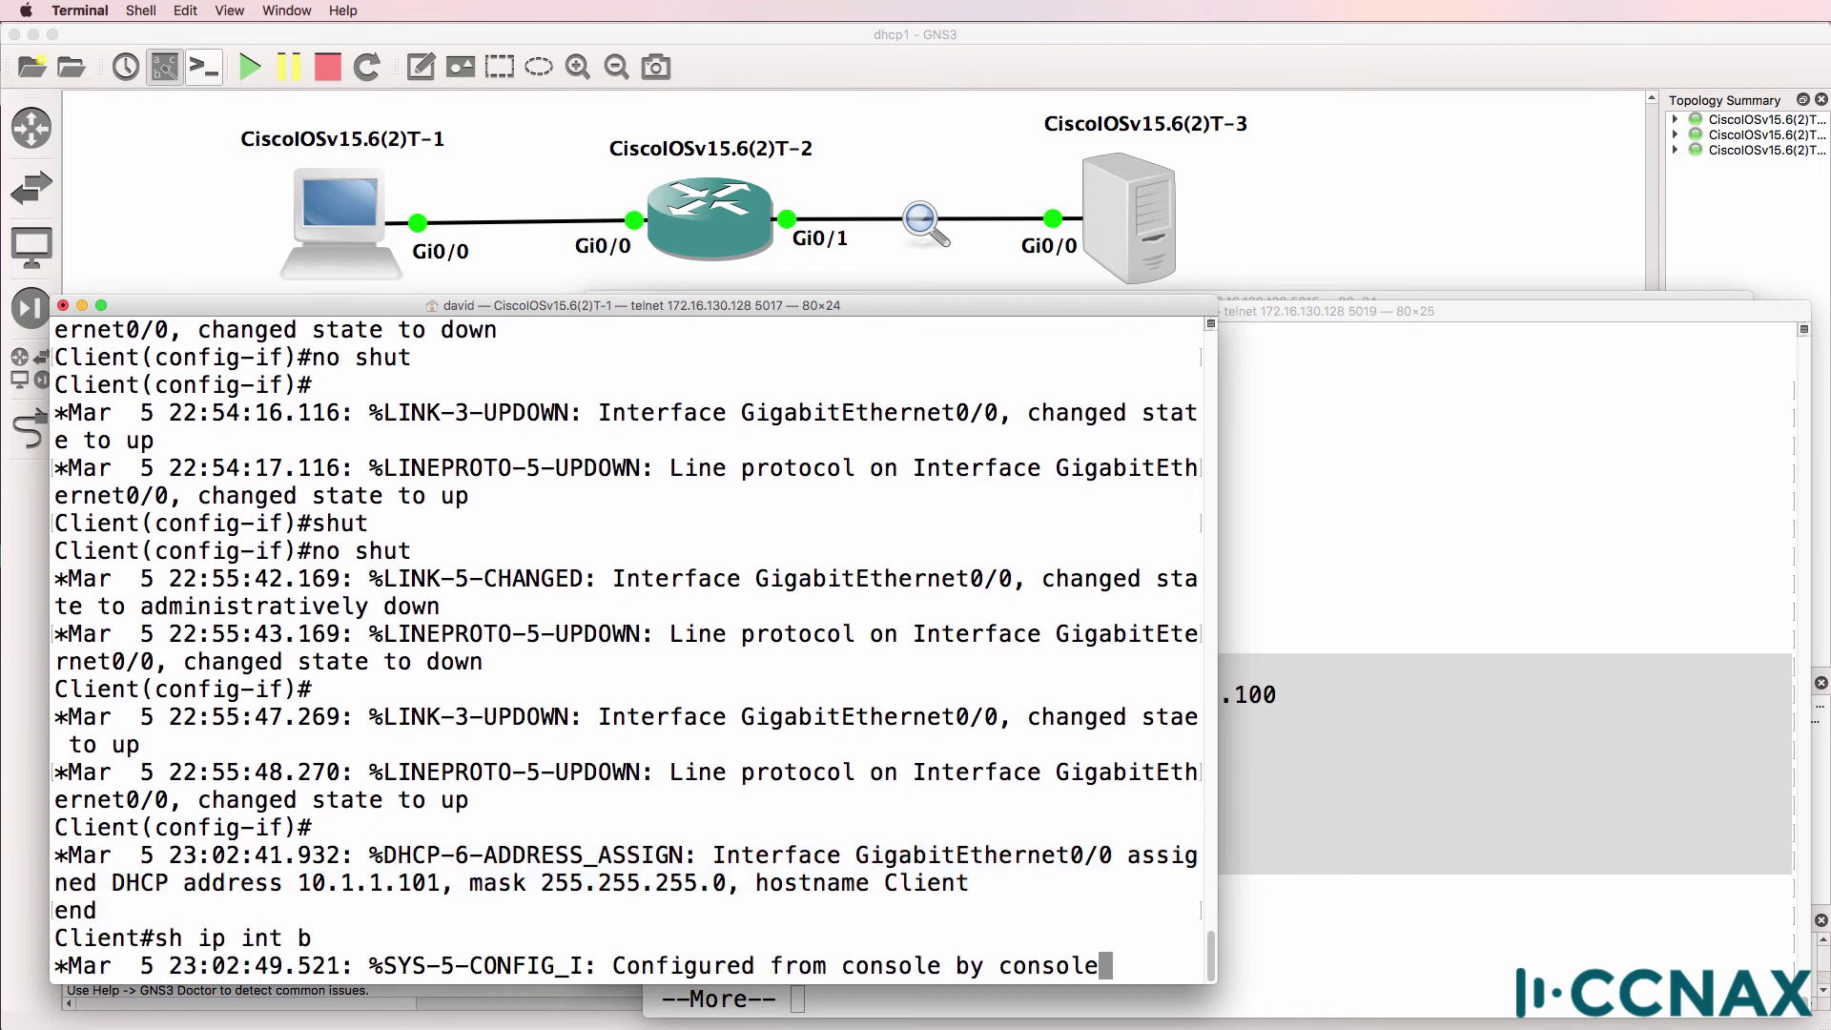
text(ri)
key(Tab)
key(Return)
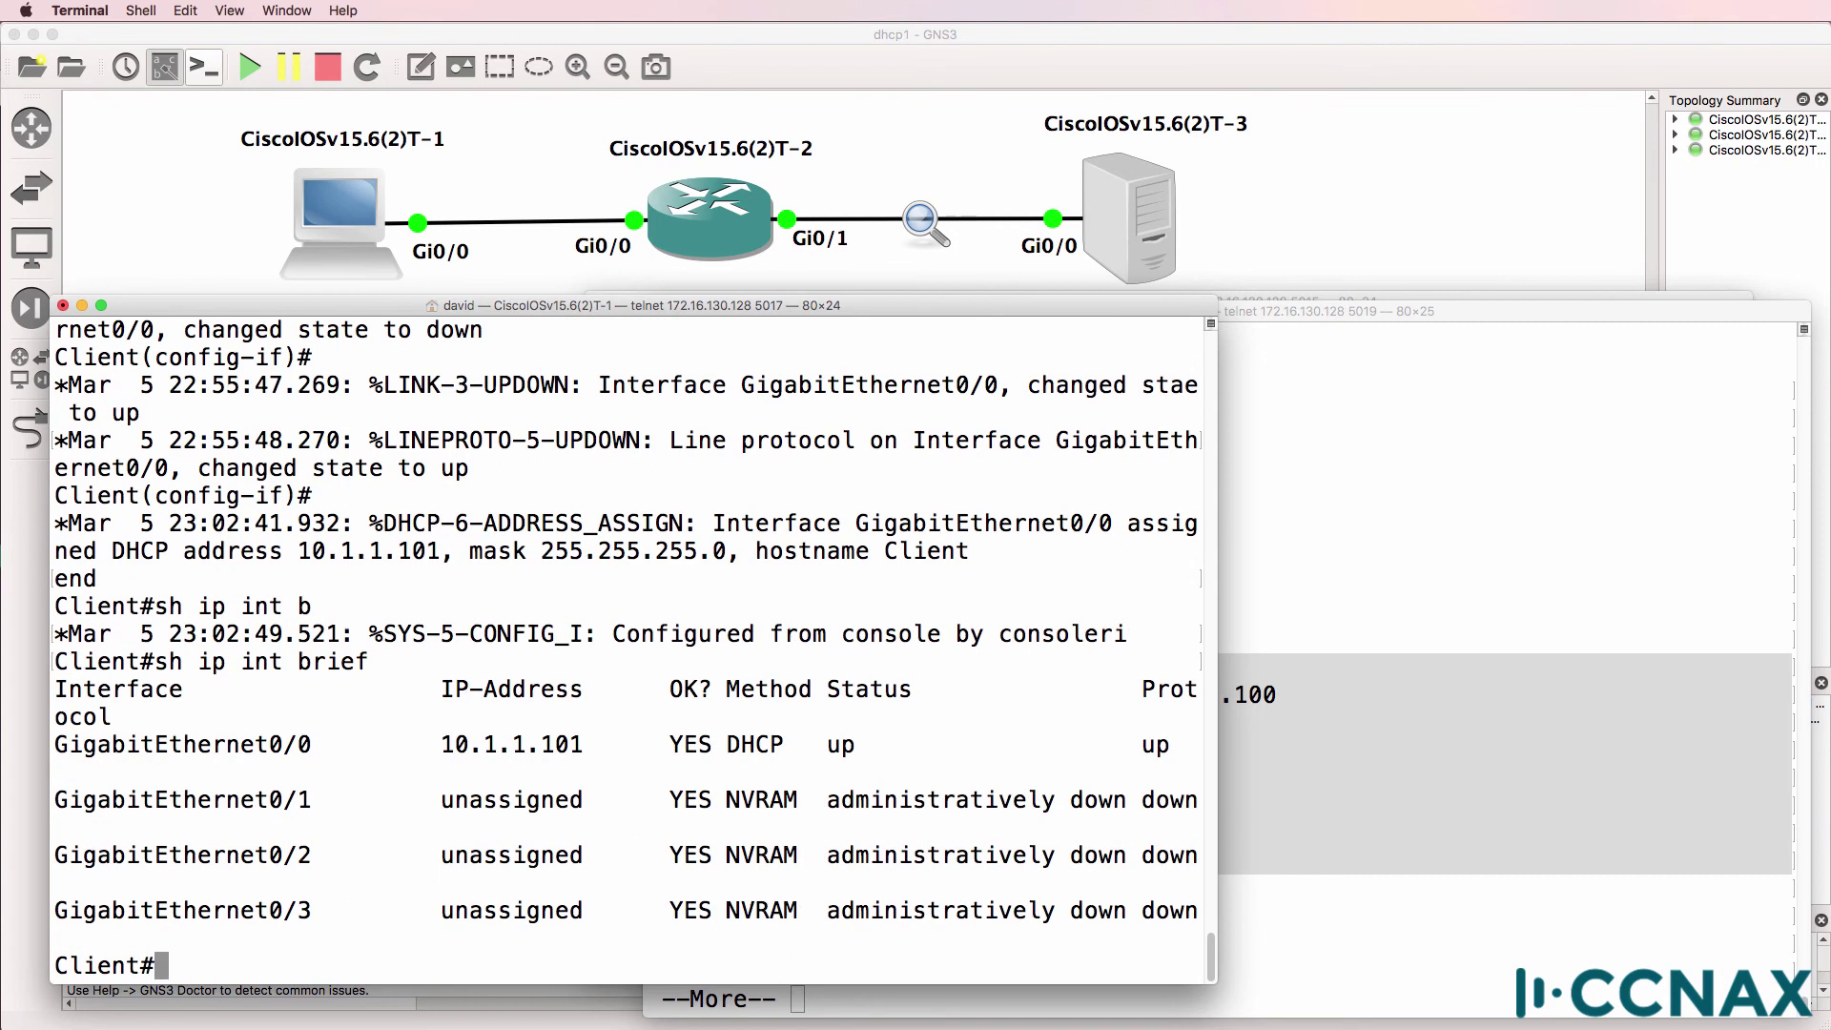
drag(398, 755, 784, 758)
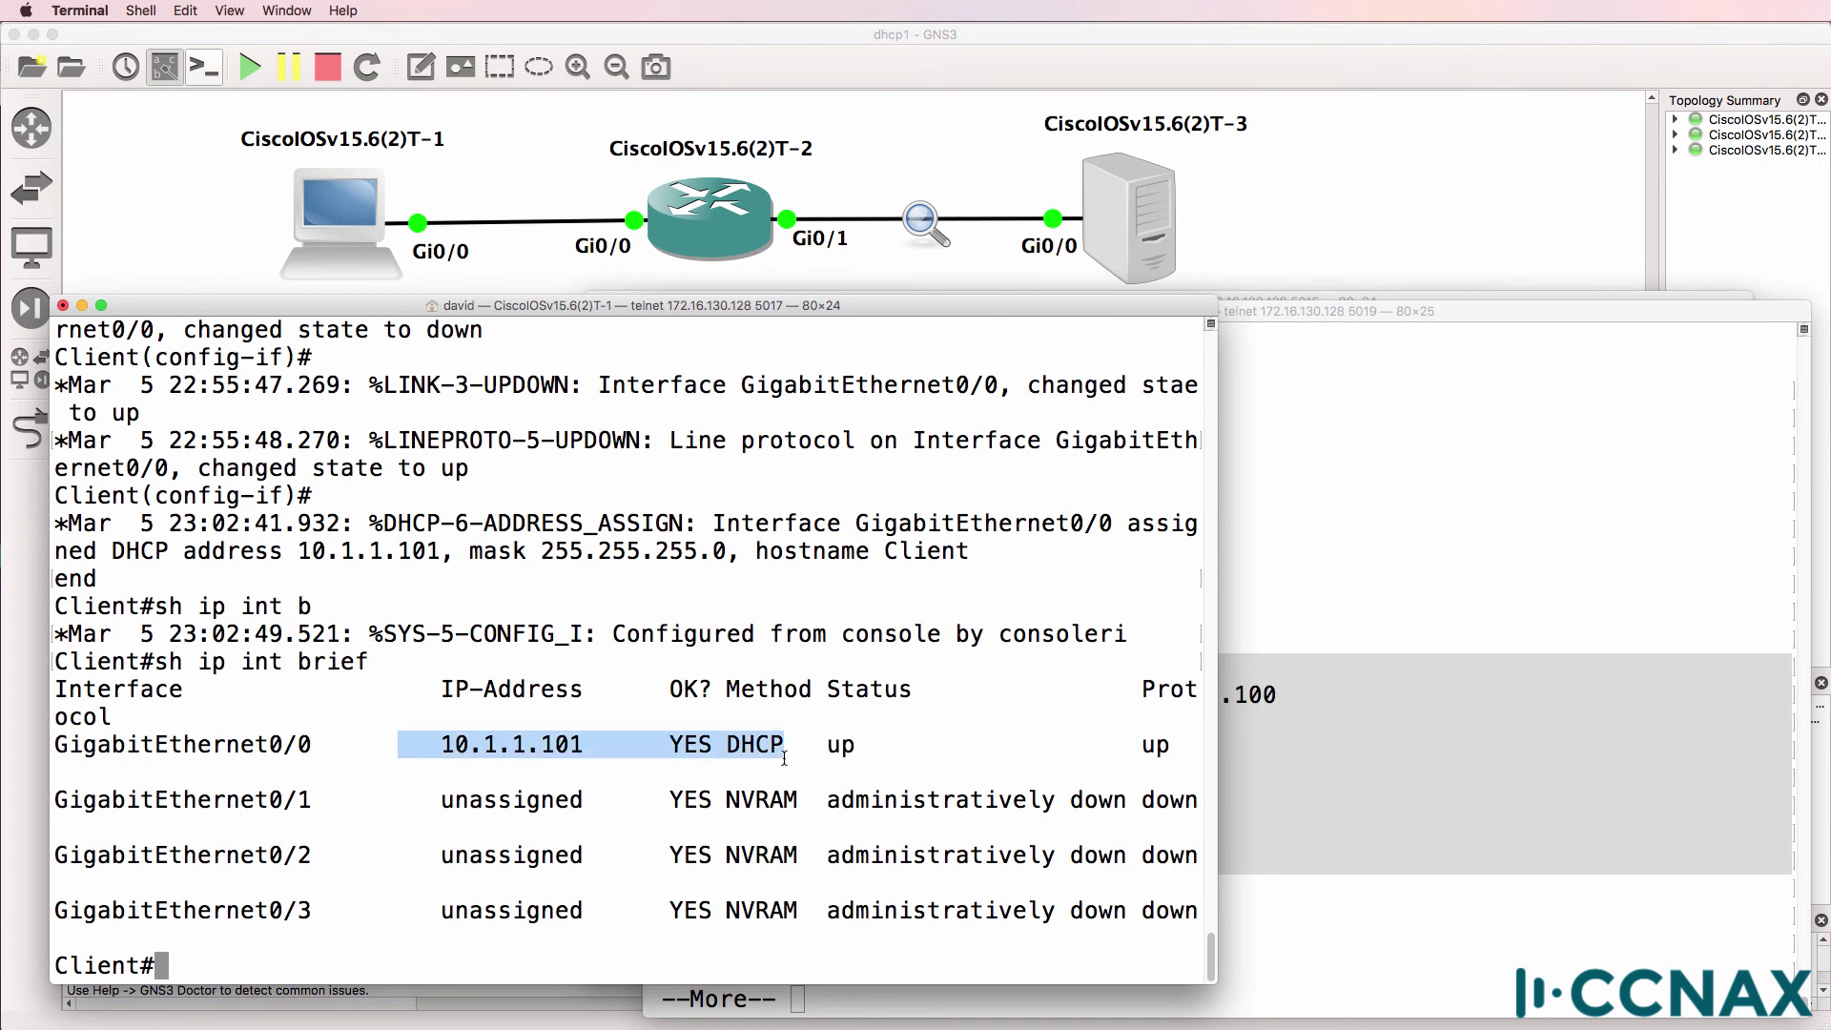
Ping the server at 10.1.2.1, then end the server's paged configuration output.
text(ping 10)
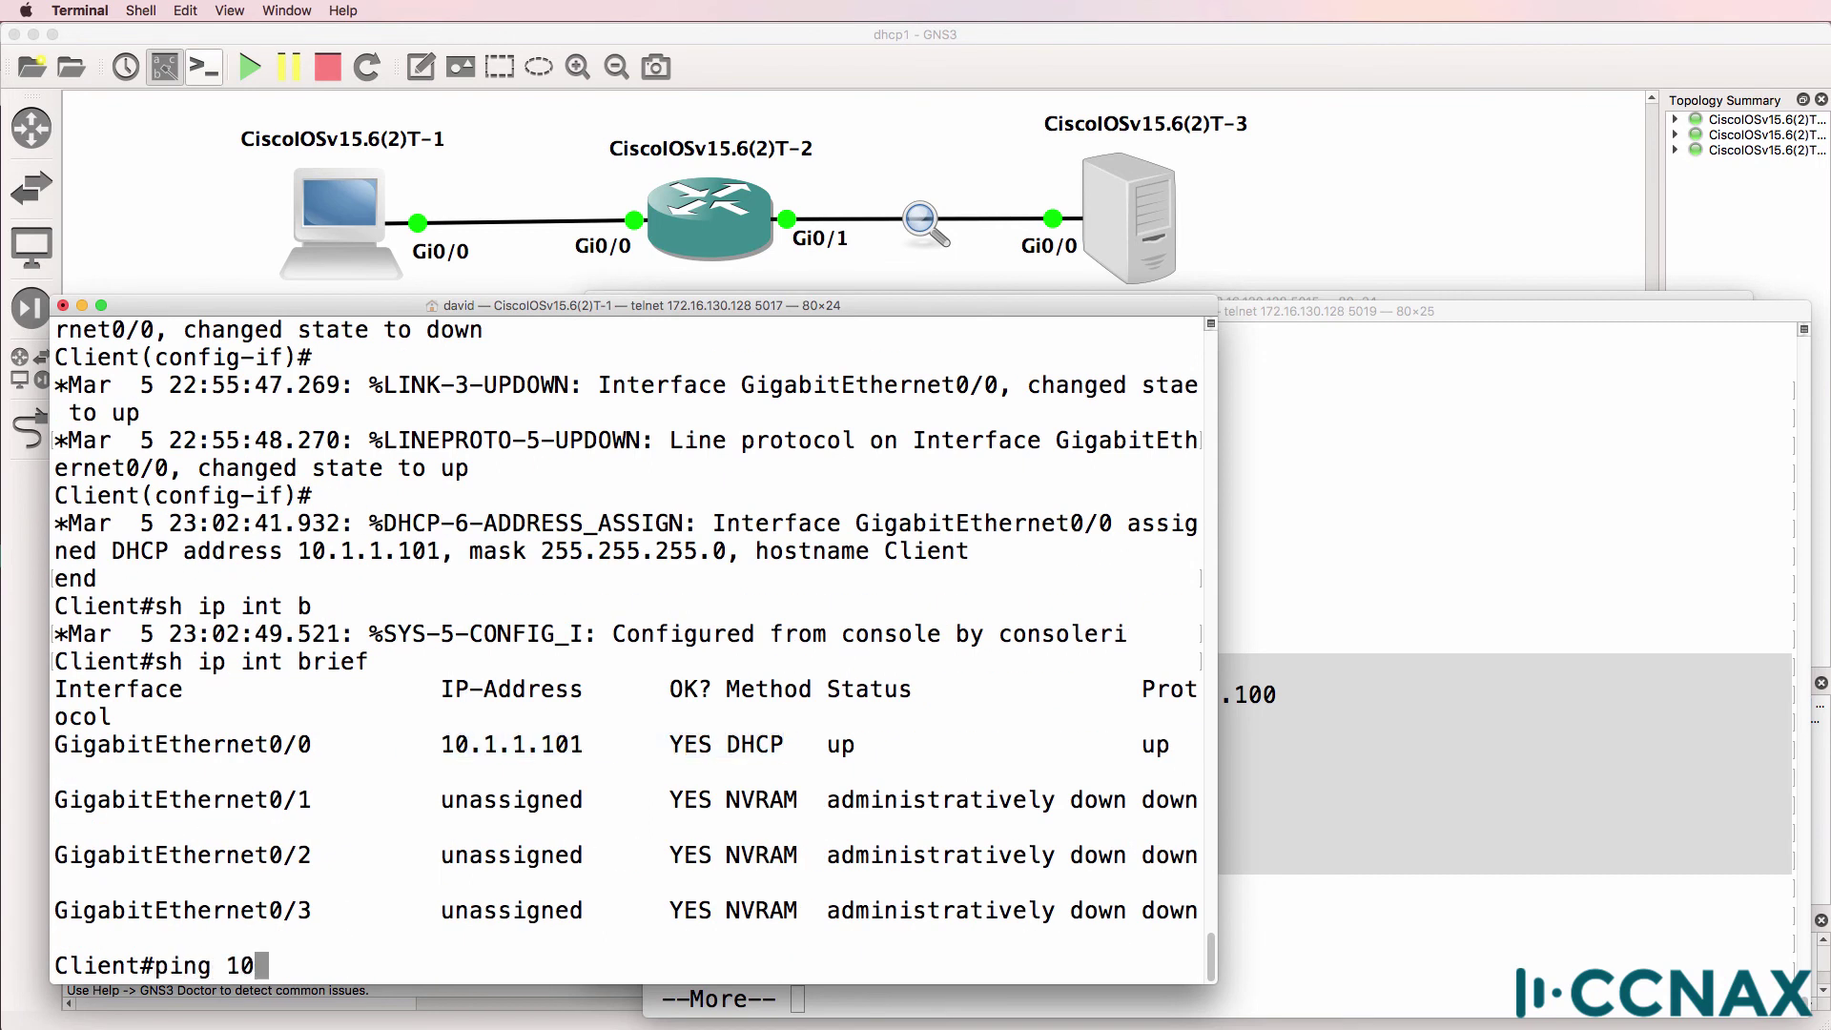
text(.1.2.1)
key(Return)
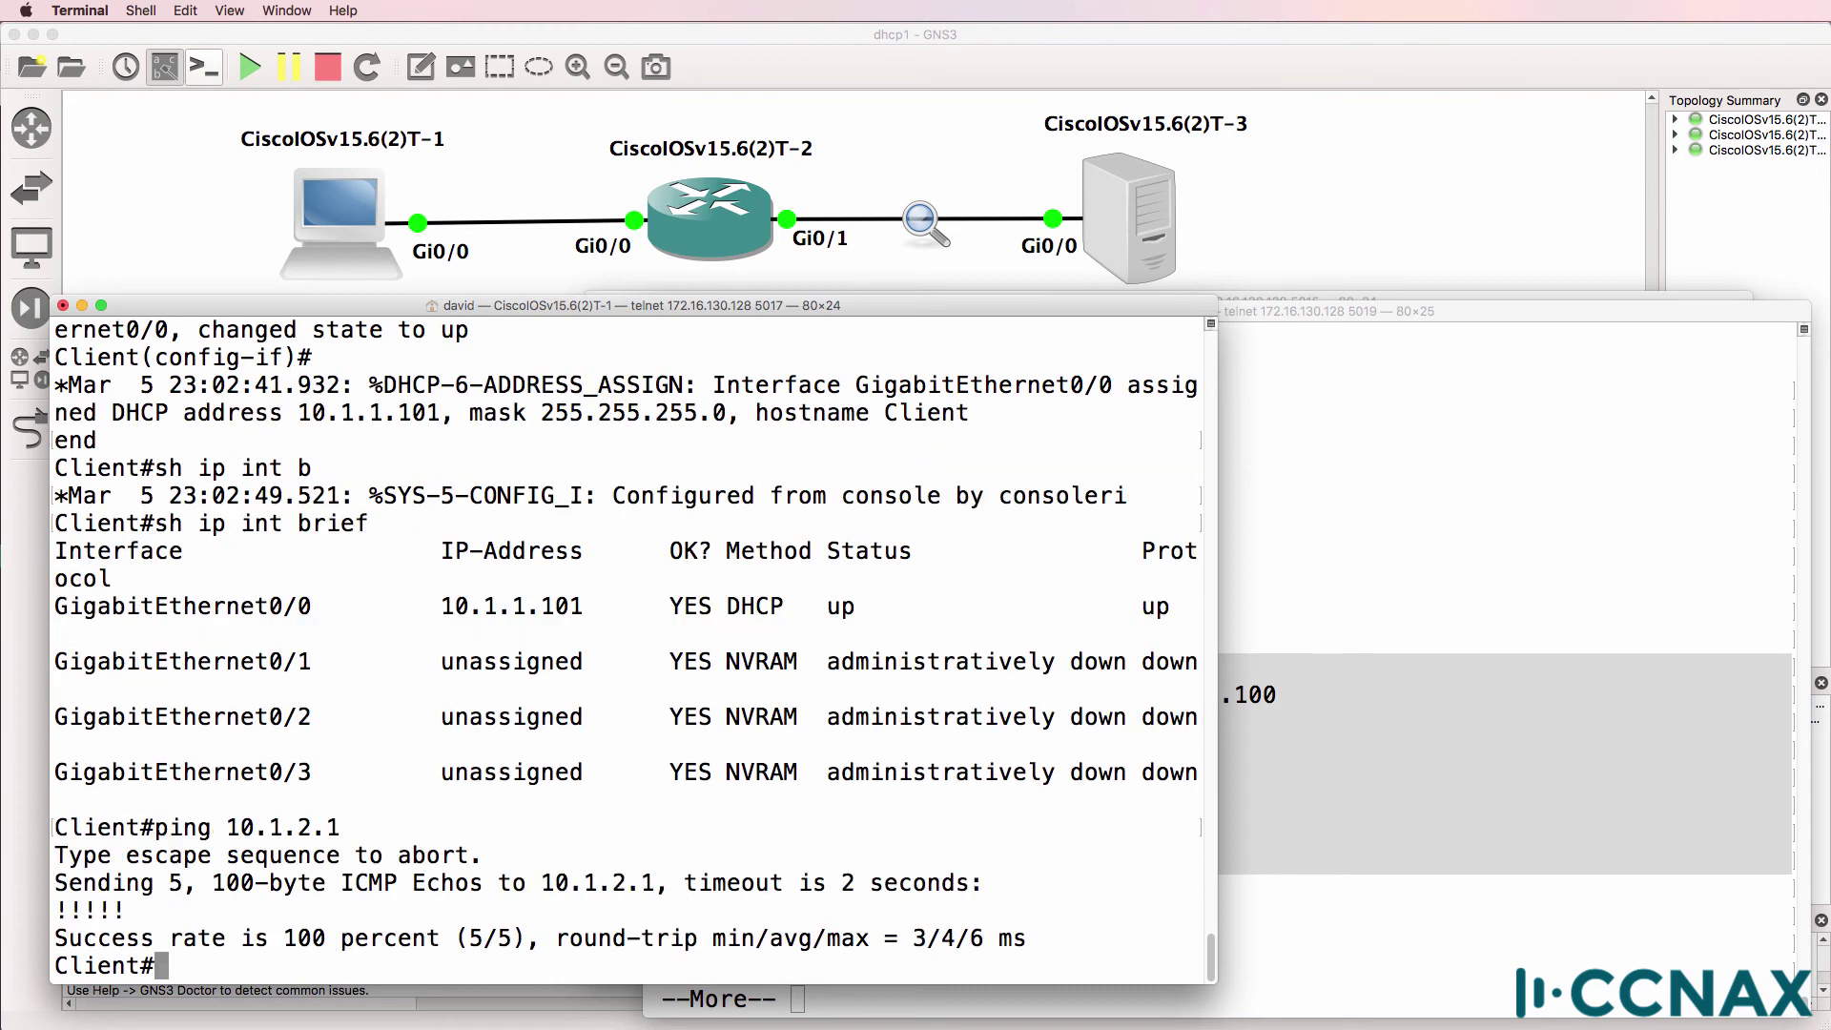
key(super+grave)
key(q)
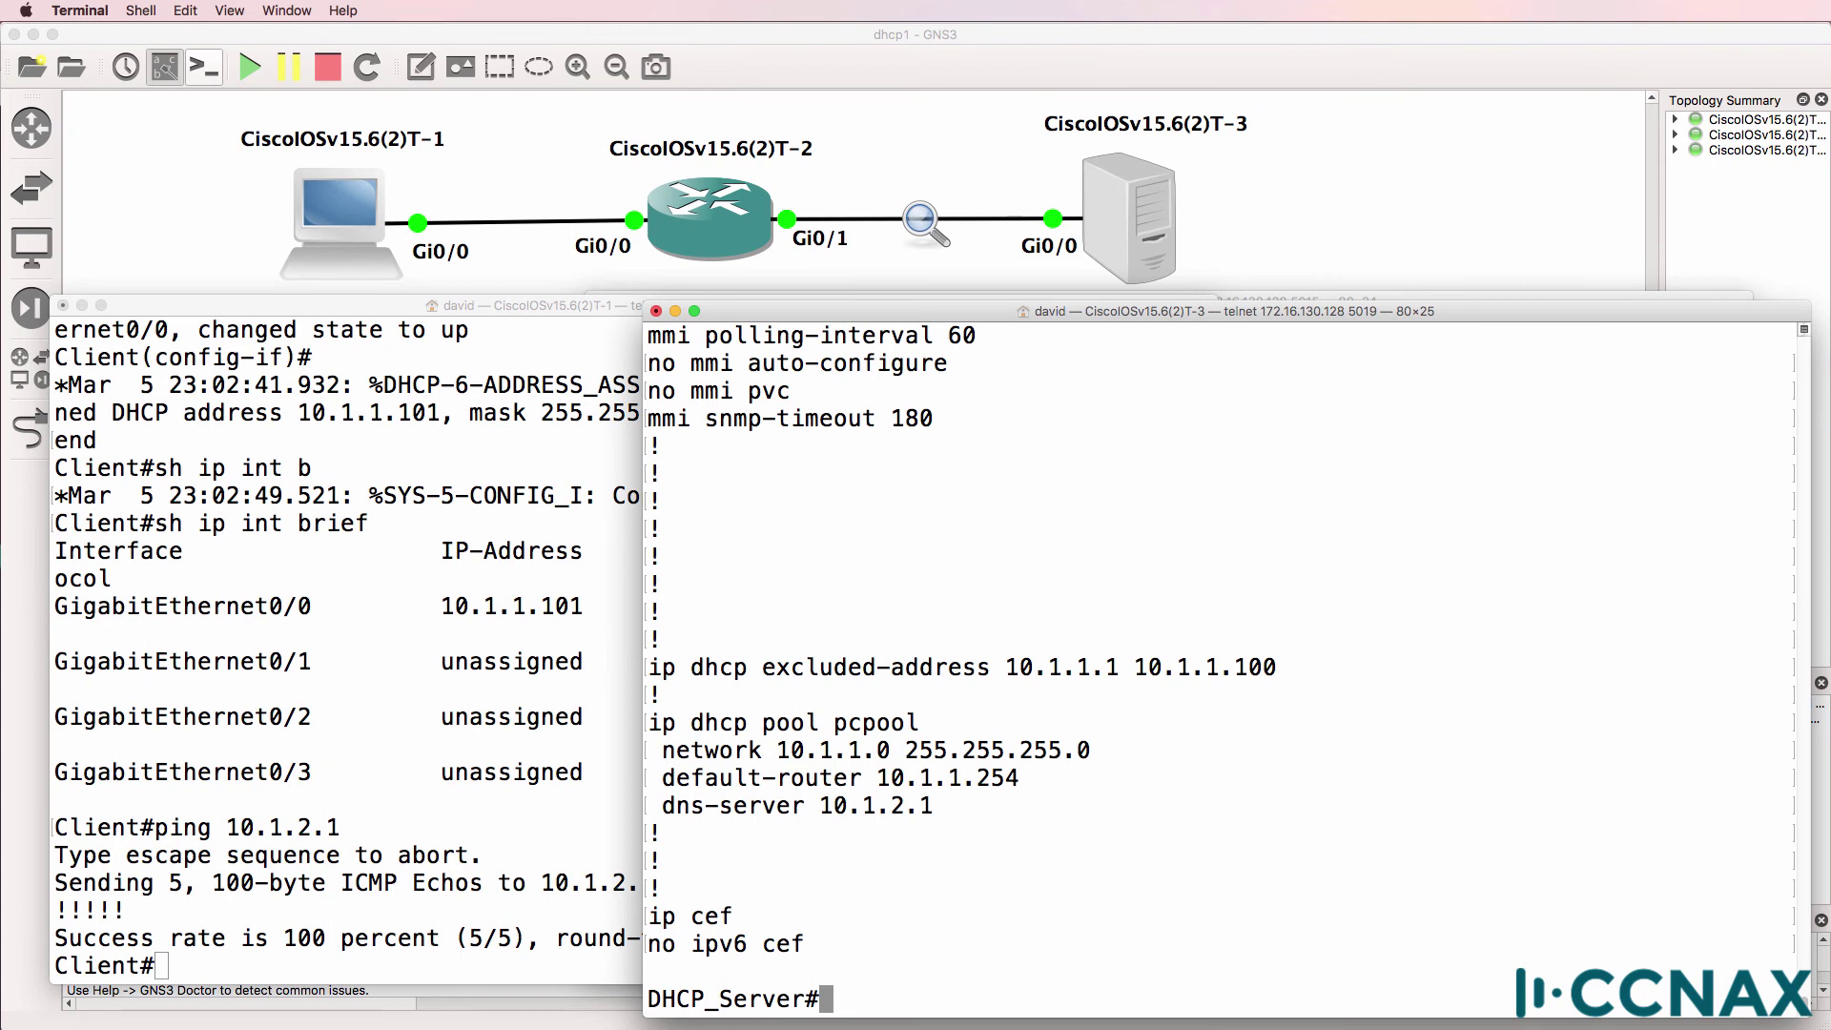
Run 'show ip dhcp binding' on the server to list the 10.1.1.101 lease.
text(sh ip )
text(d)
key(Tab)
text(h)
key(Tab)
text(b)
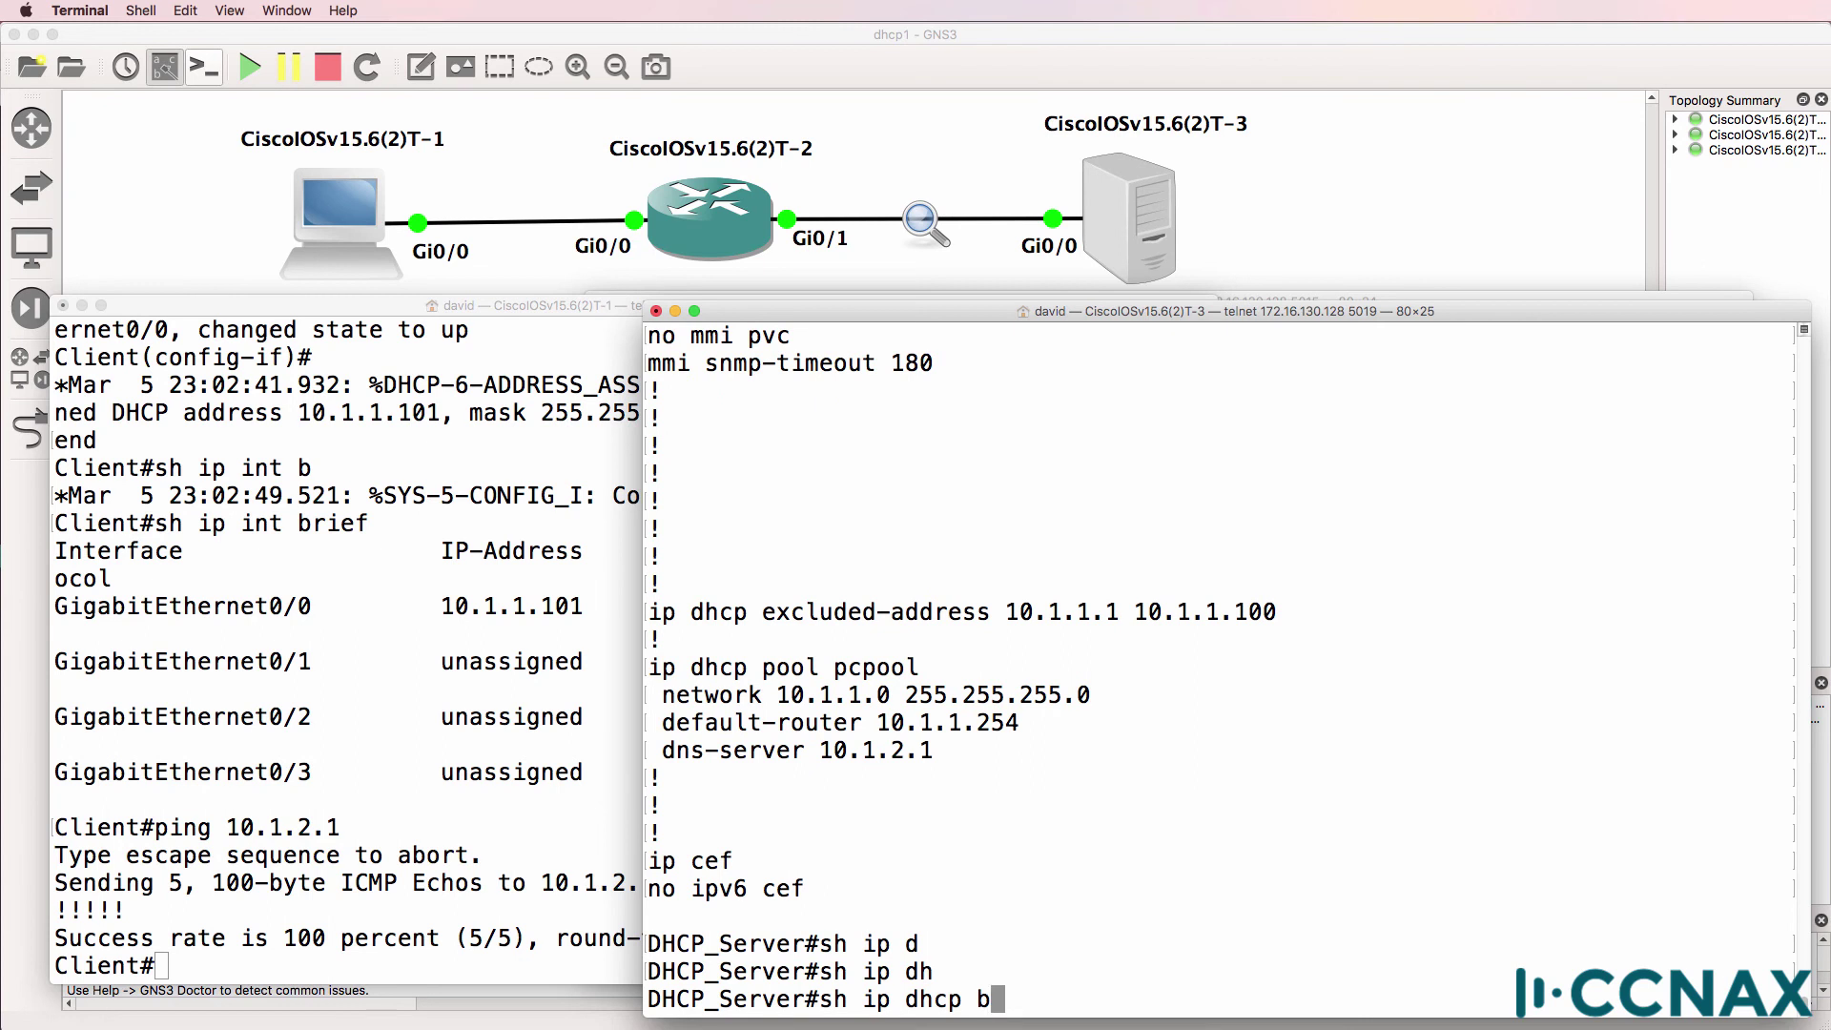
key(Tab)
key(Return)
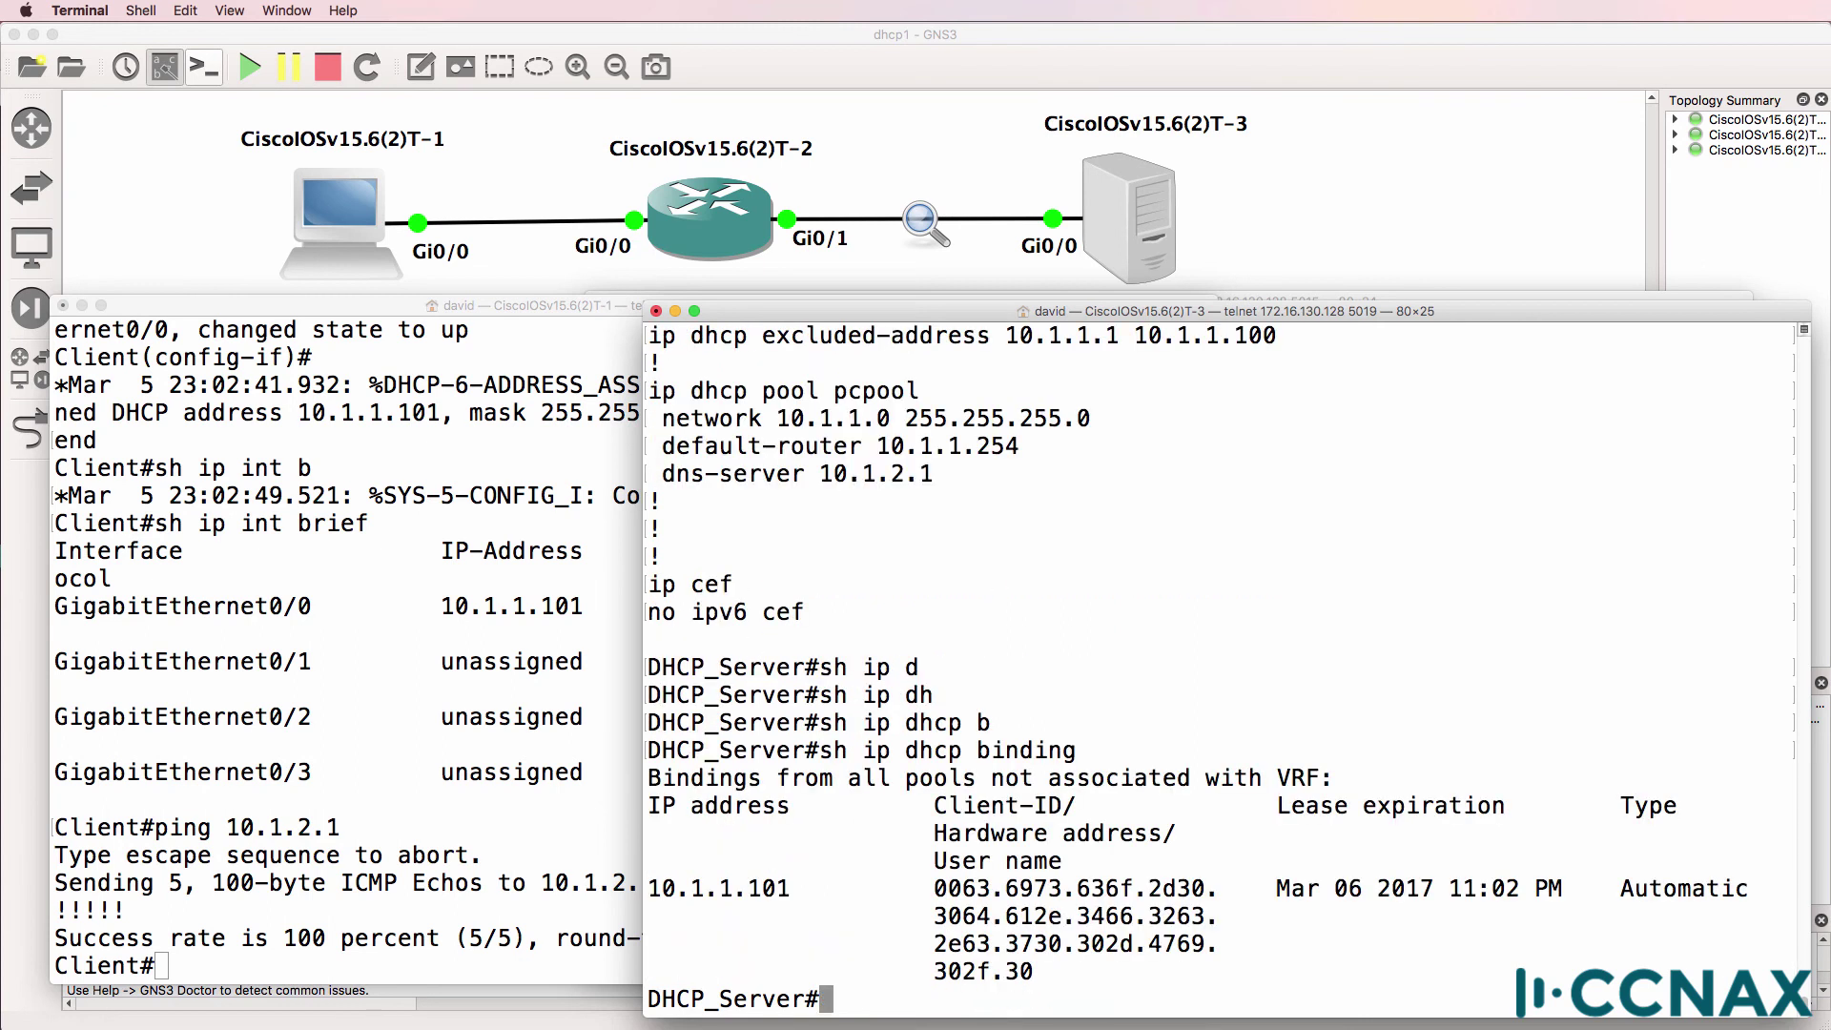
Run 'show ip dhcp pool' and mark 1 leased address and current index 10.1.1.102.
text(show ip dh)
key(Tab)
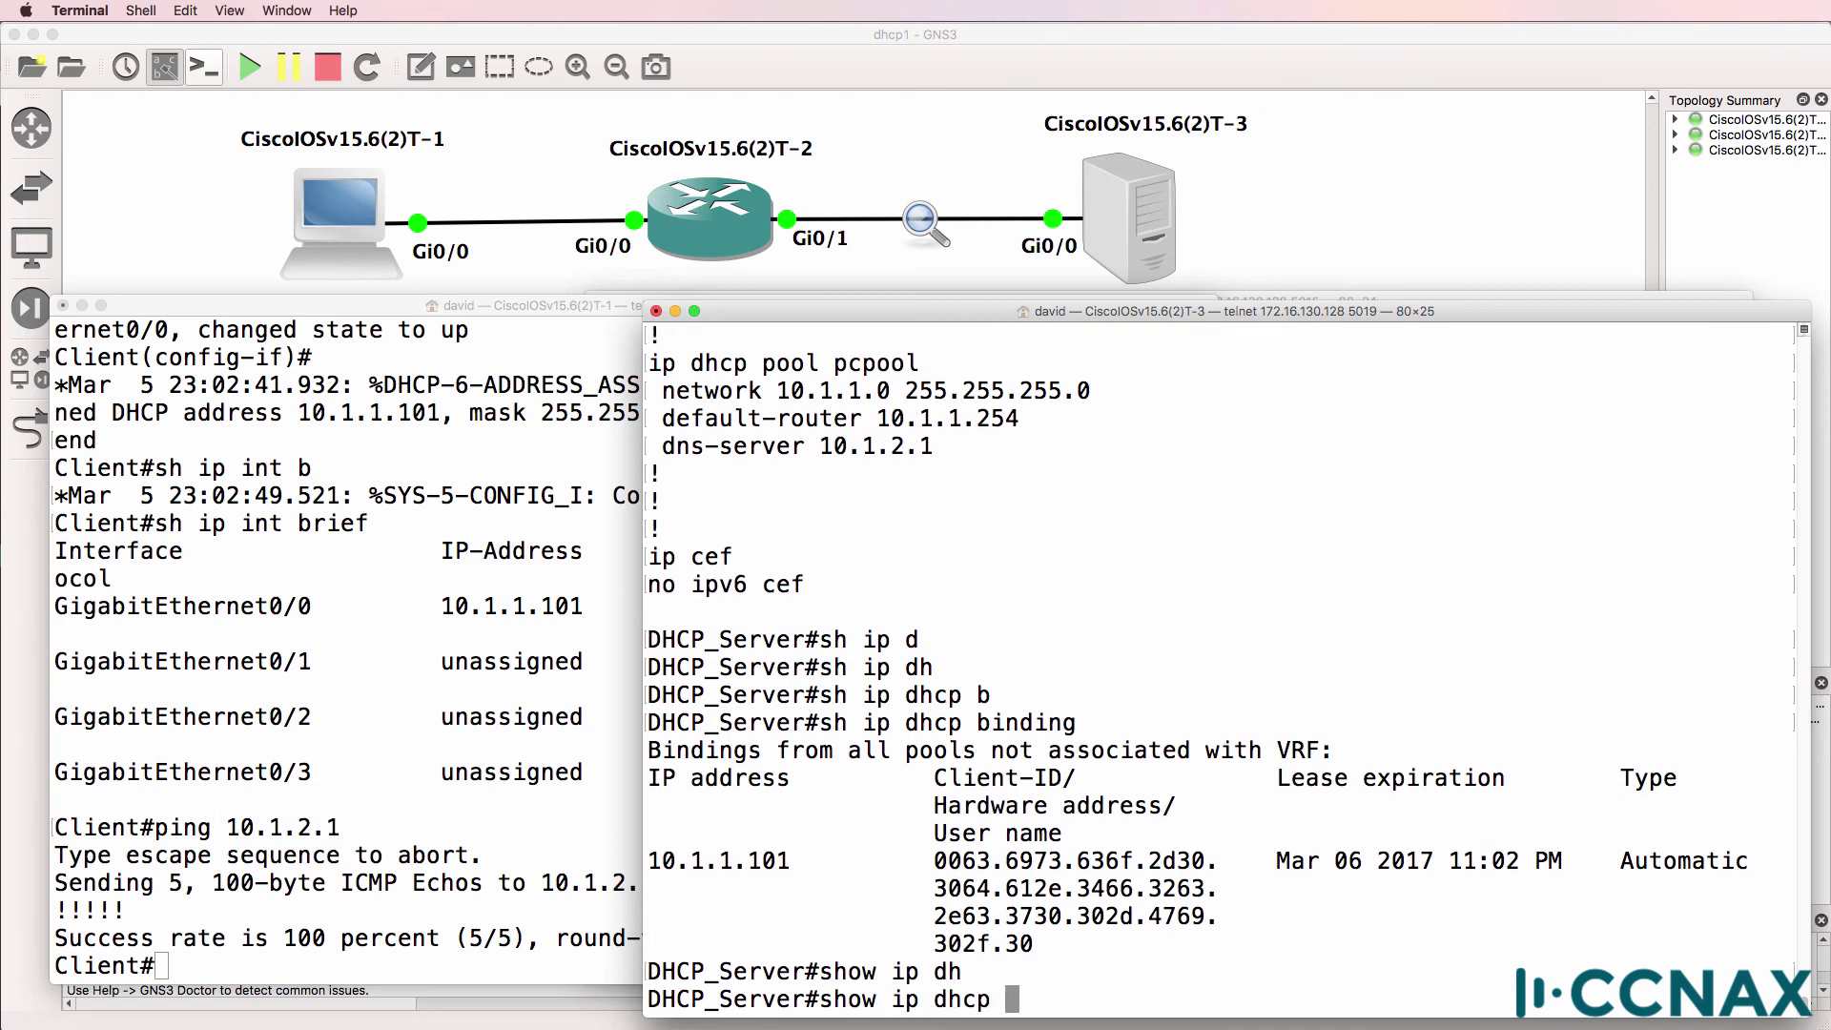
text(po)
key(Tab)
key(Return)
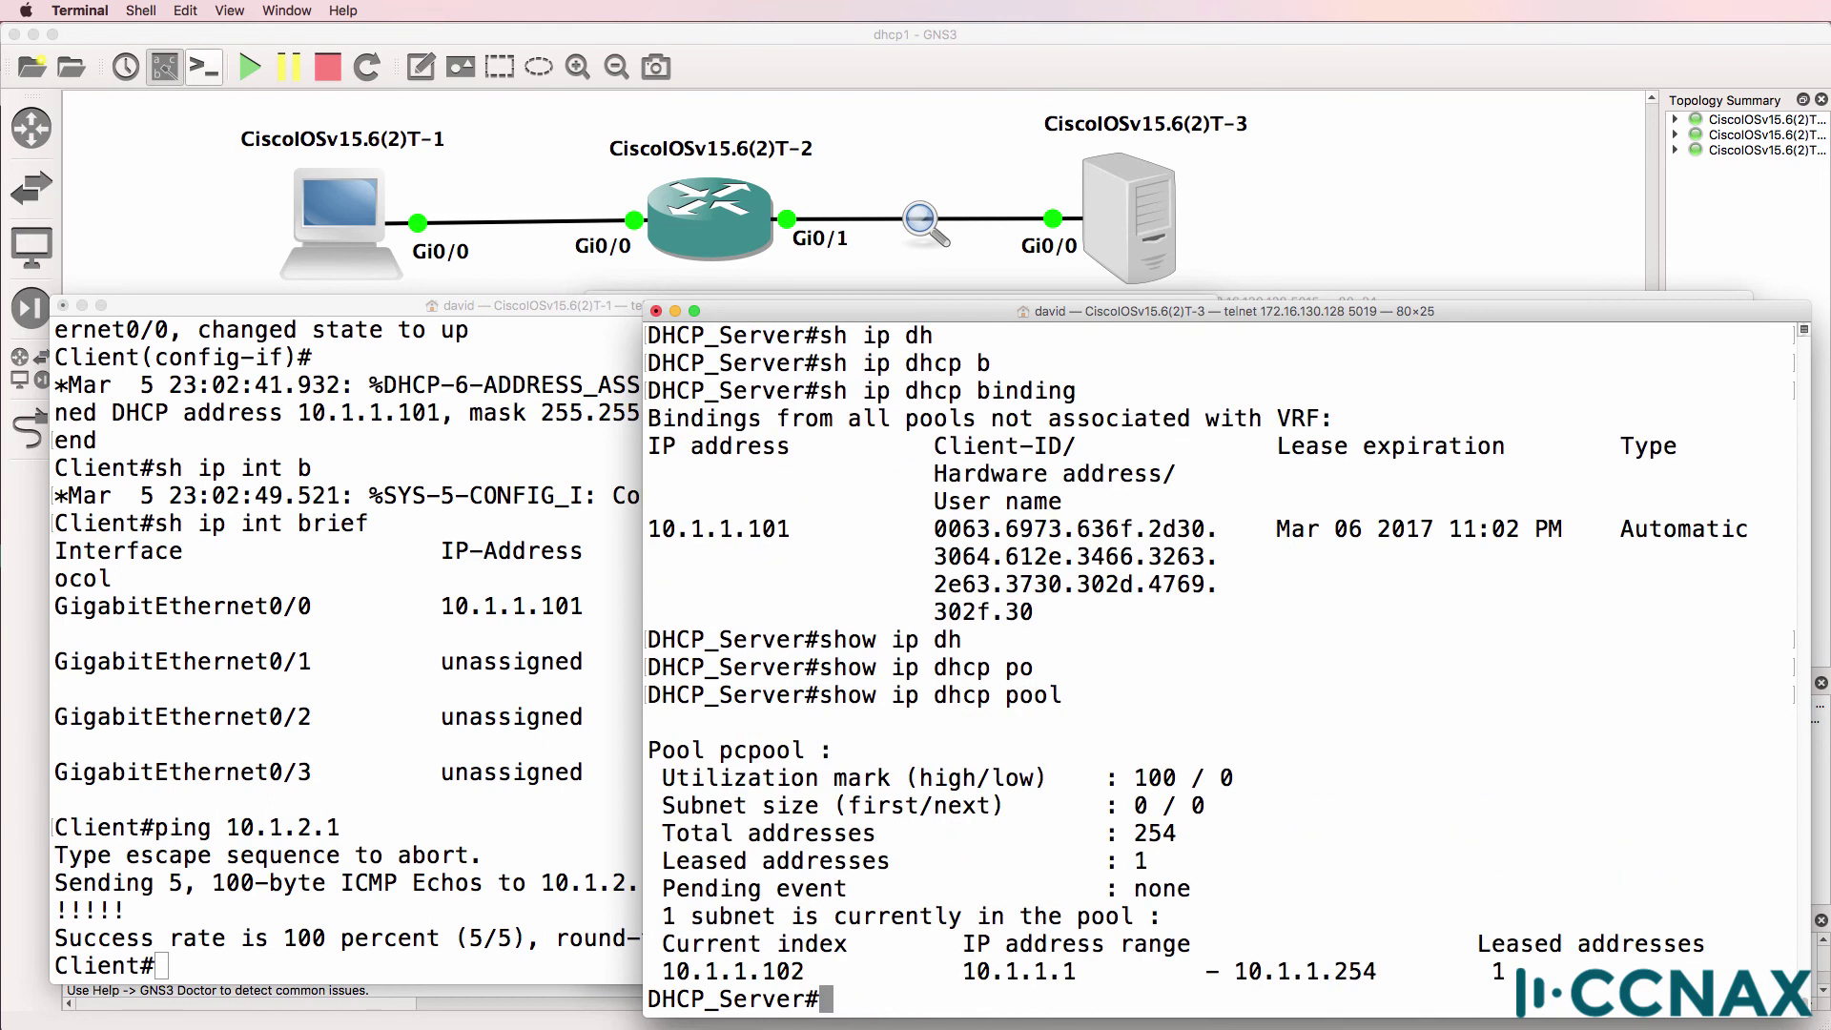
drag(1150, 863, 625, 873)
drag(834, 965, 641, 975)
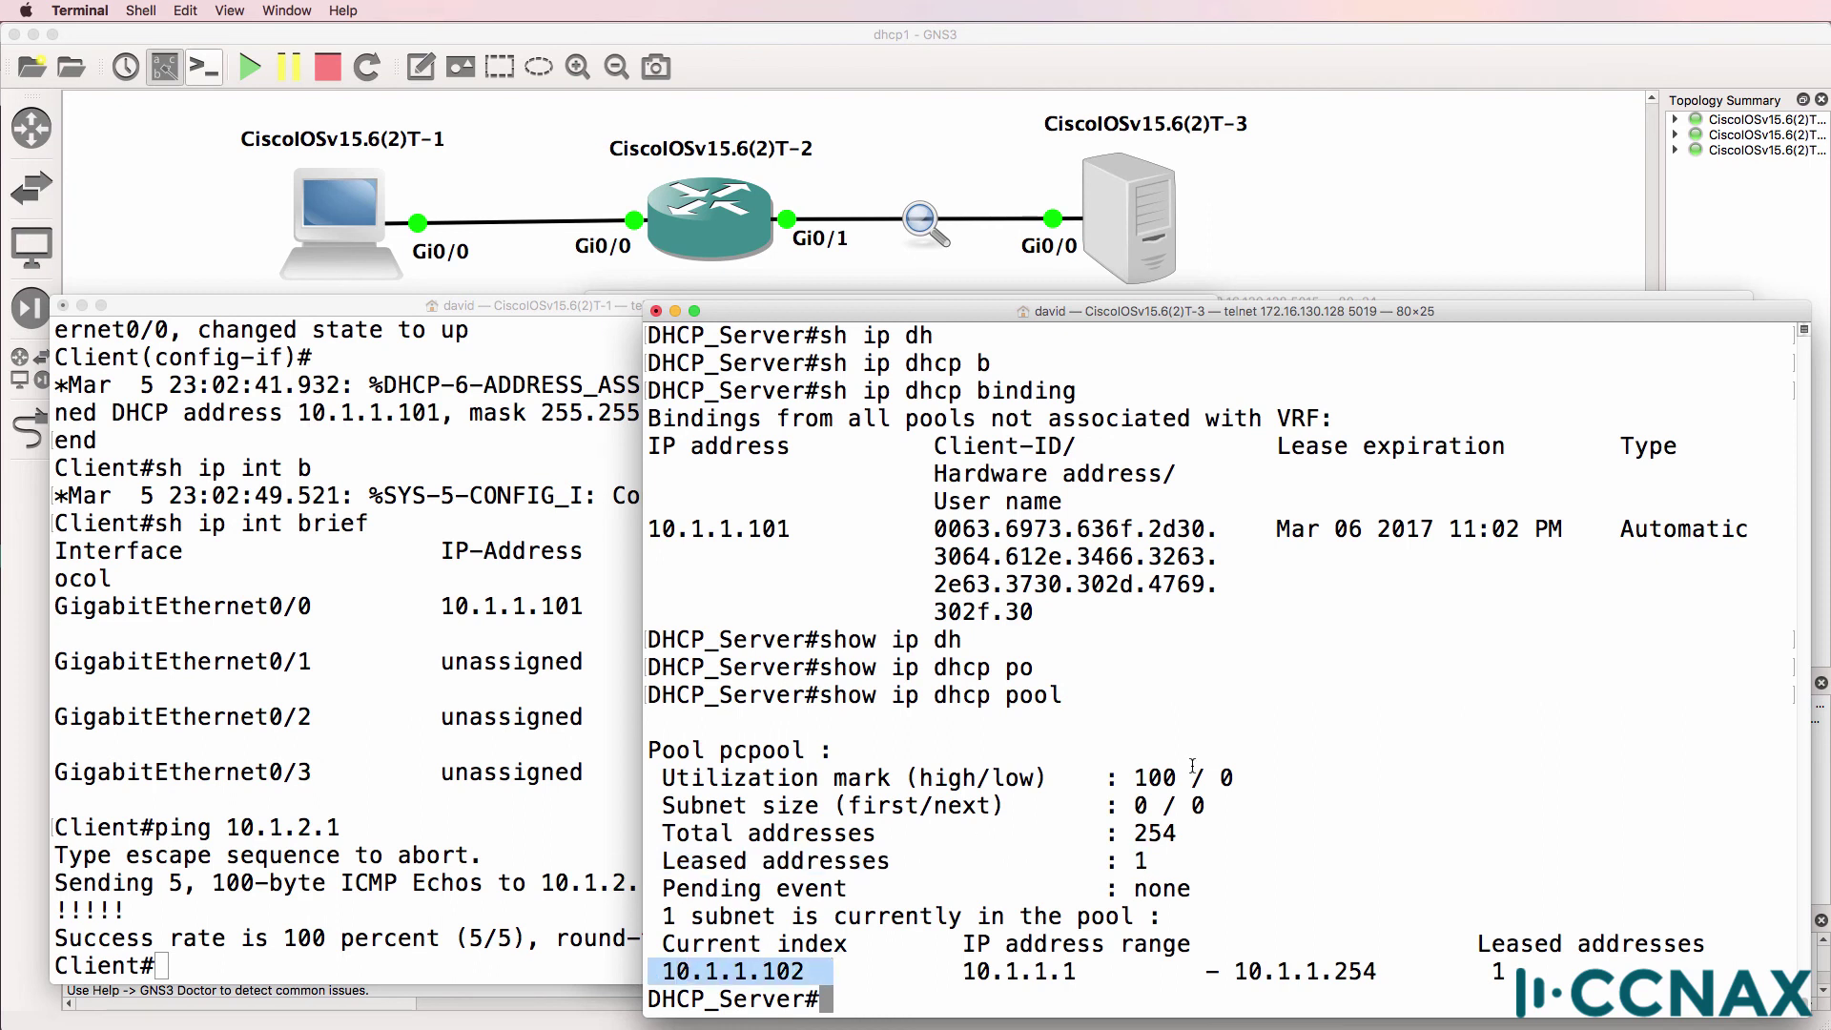
click(771, 987)
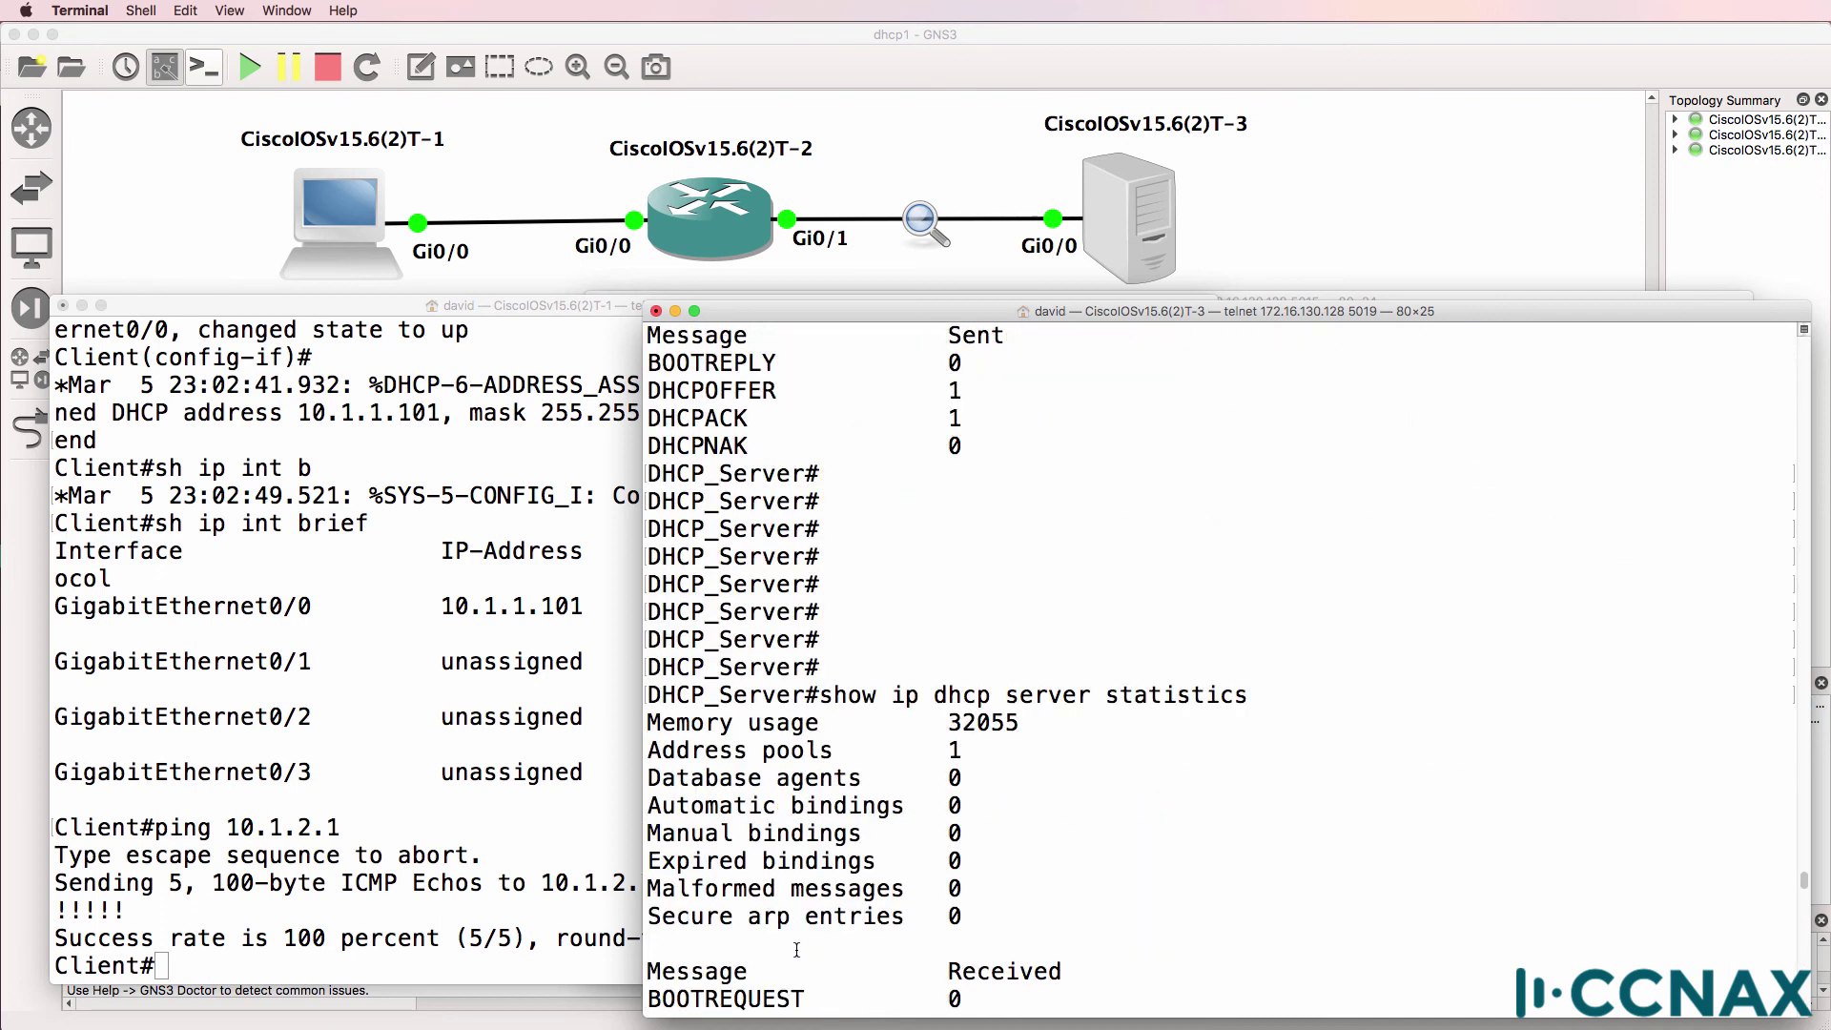
Compare the earlier 0.0.0.0 current index with the new 10.1.1.102 index.
scroll(783, 722, up, 10)
drag(783, 722, 595, 690)
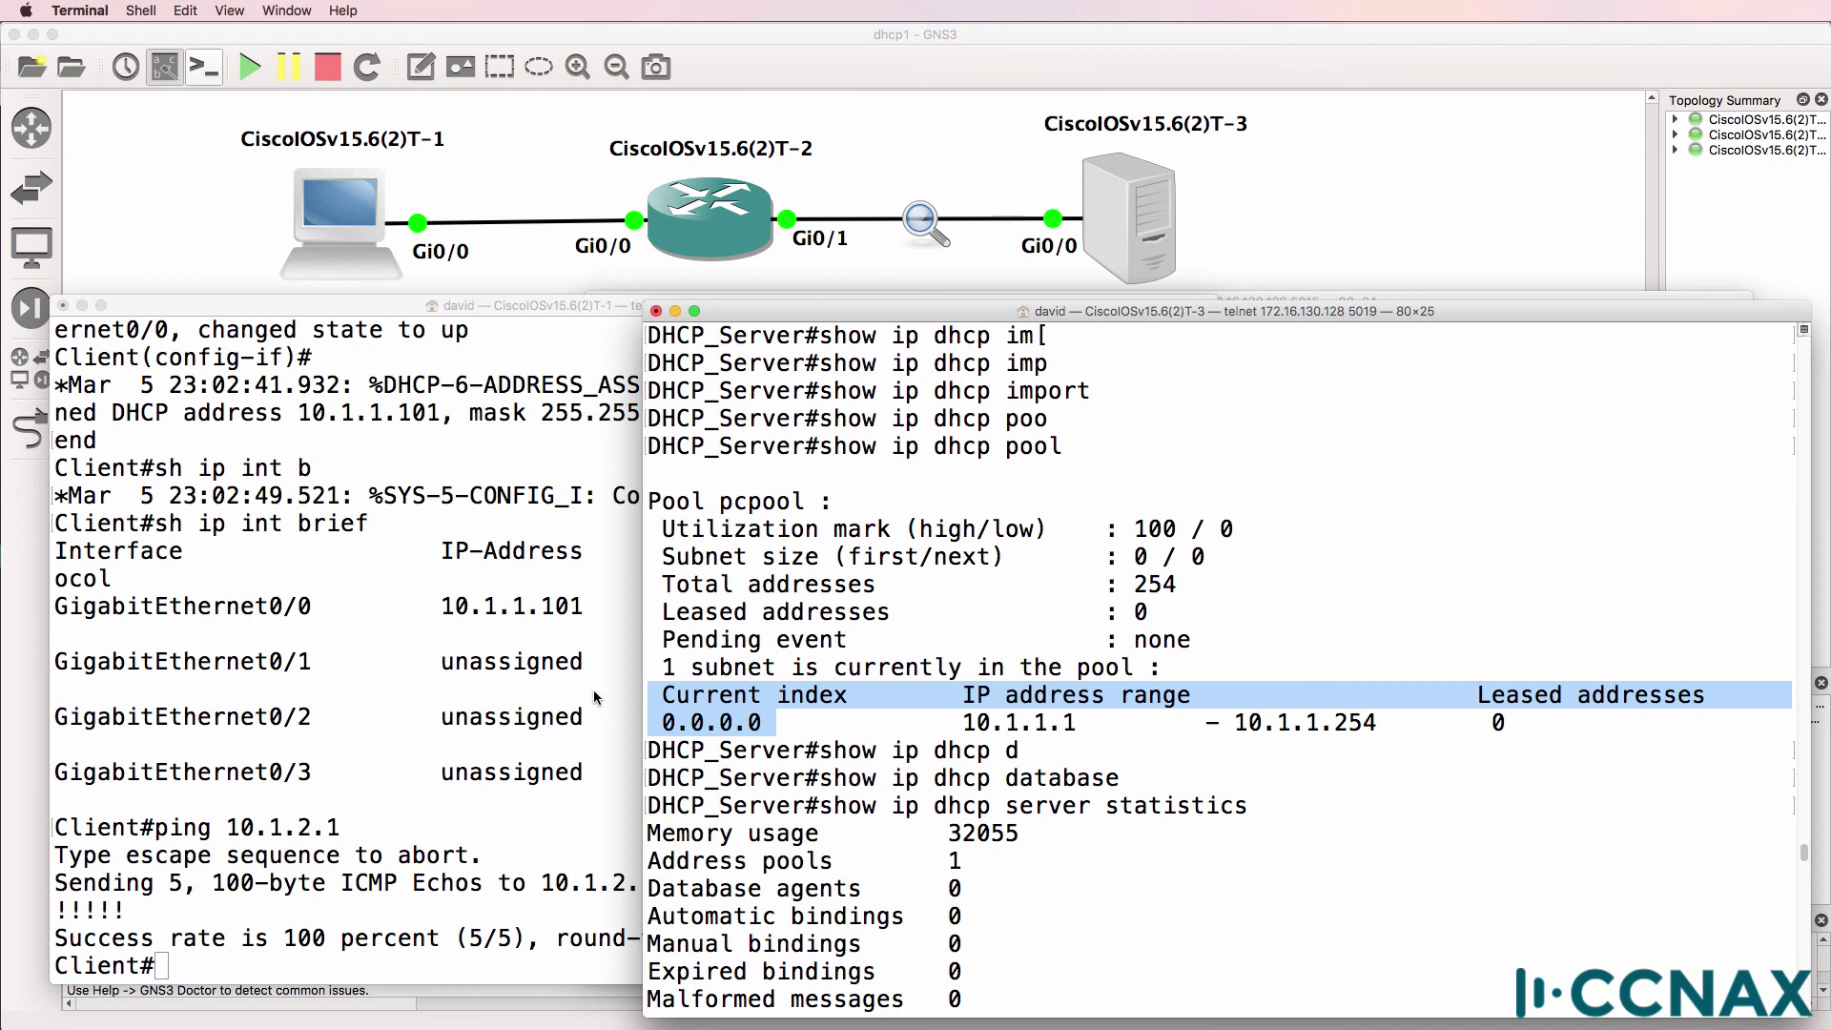
key(Return)
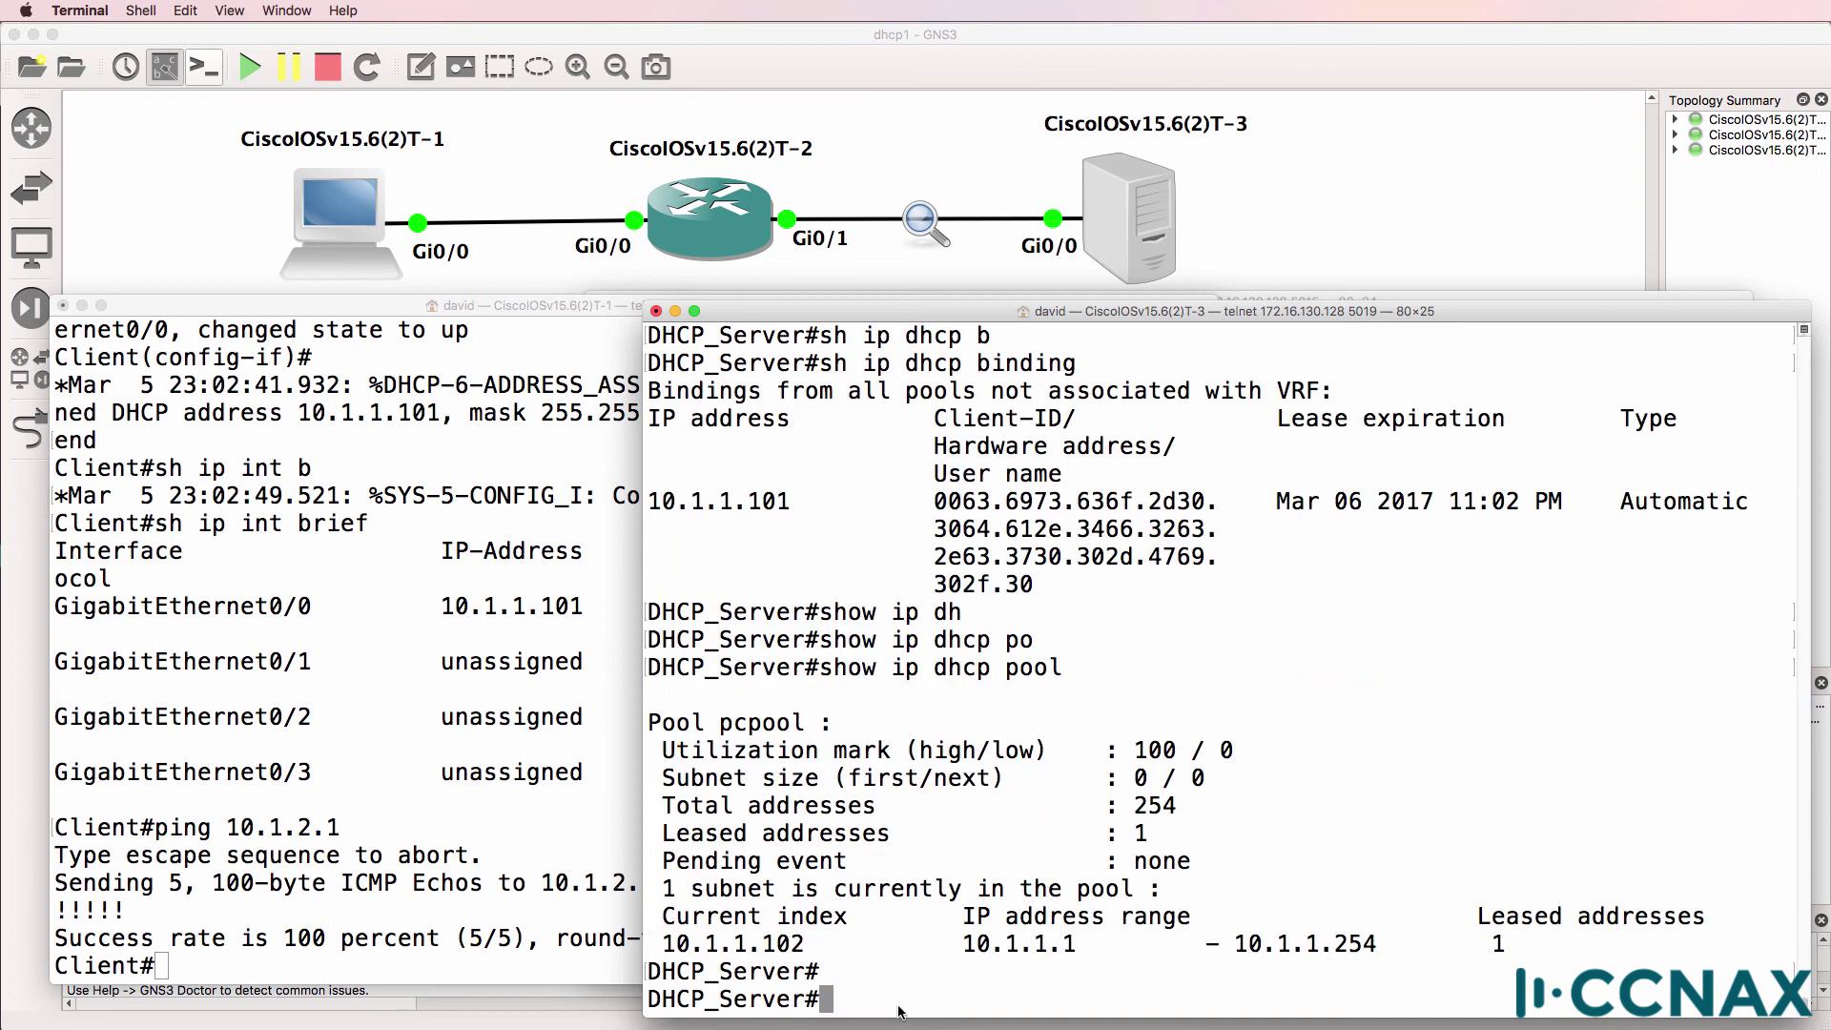
drag(836, 944, 653, 925)
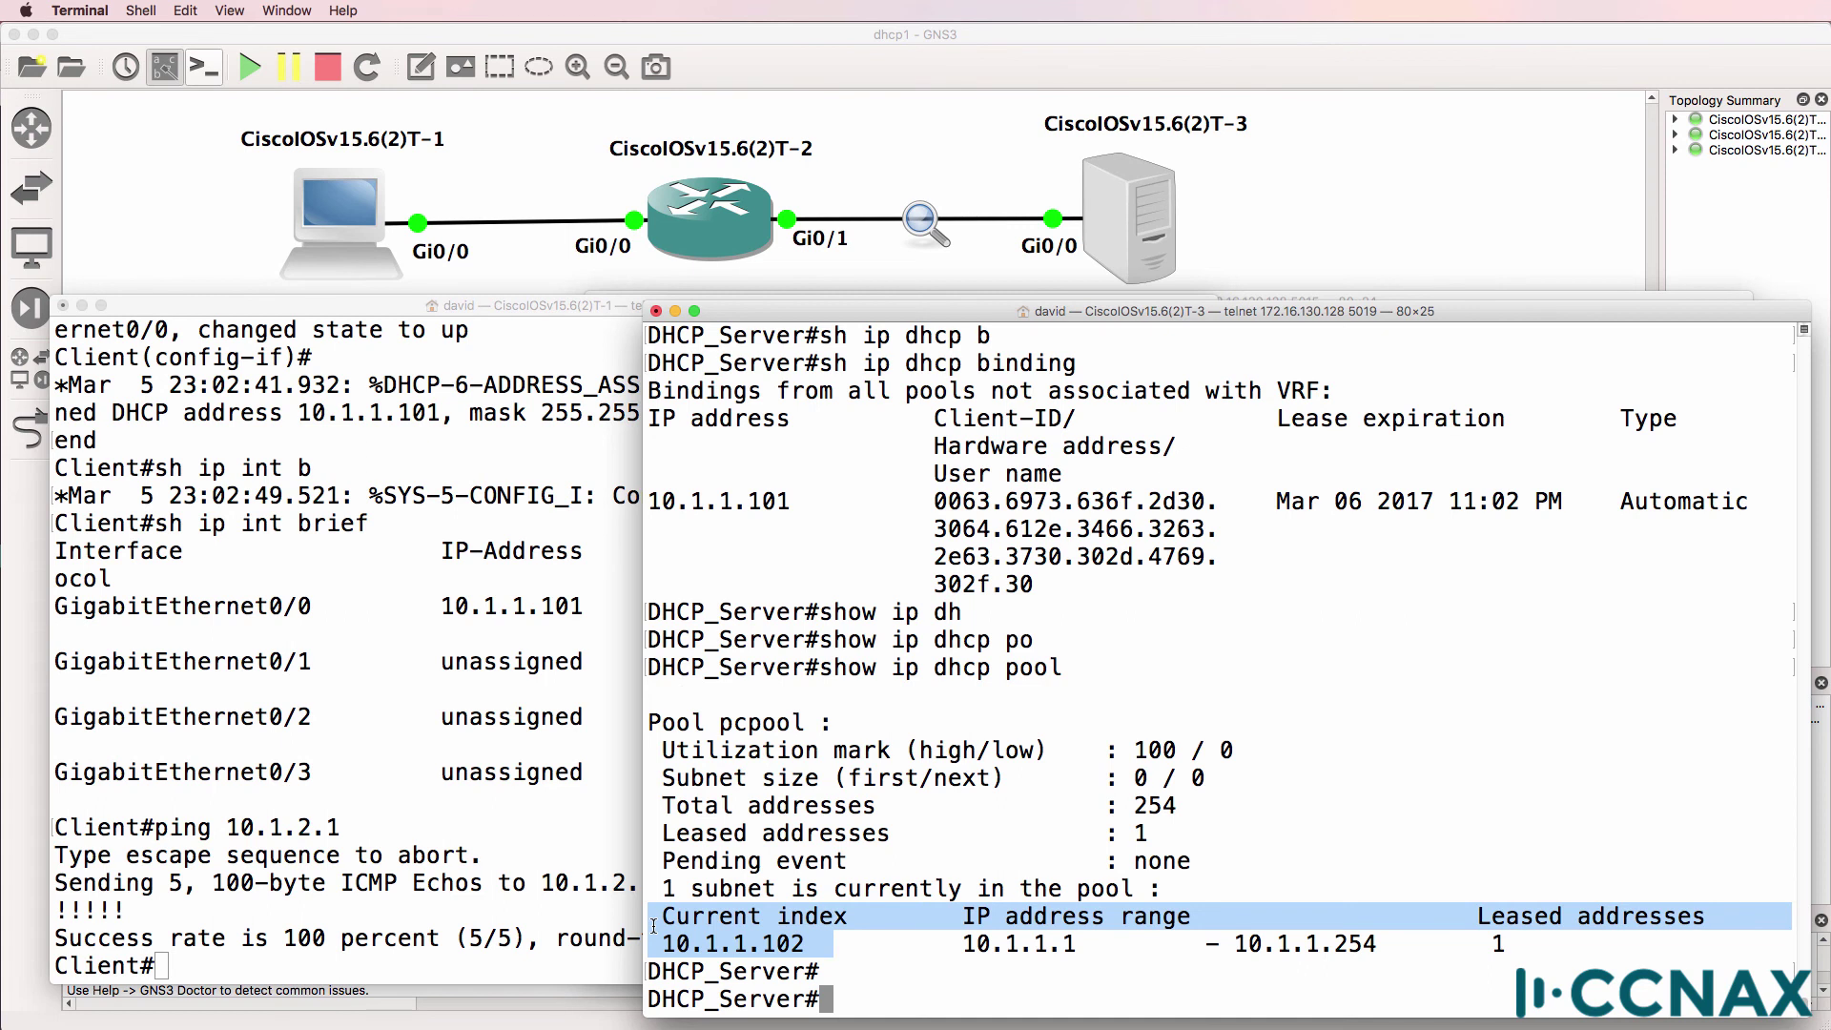
On the client, enter configuration mode for interface g0/0.
click(333, 790)
text(conf t)
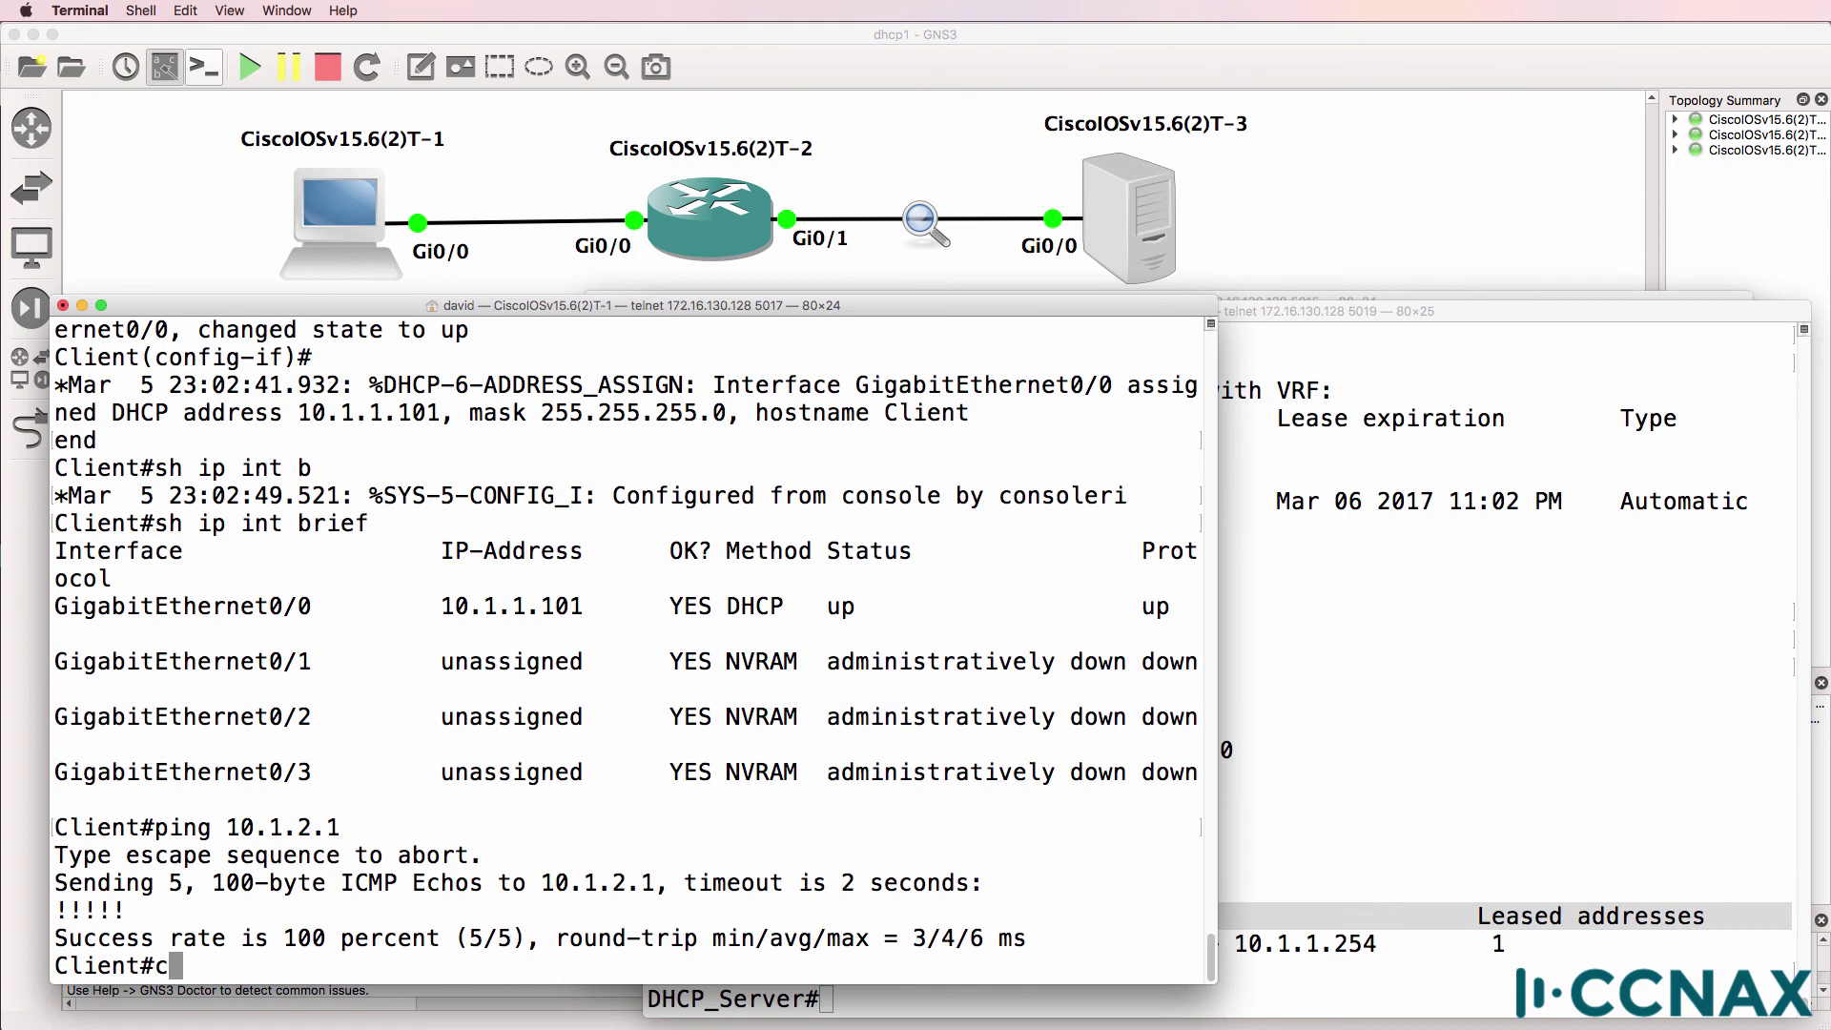
key(Return)
text(int g0/0)
key(Return)
Set the interface's MAC address to 0000.0000.0001.
text(m ac)
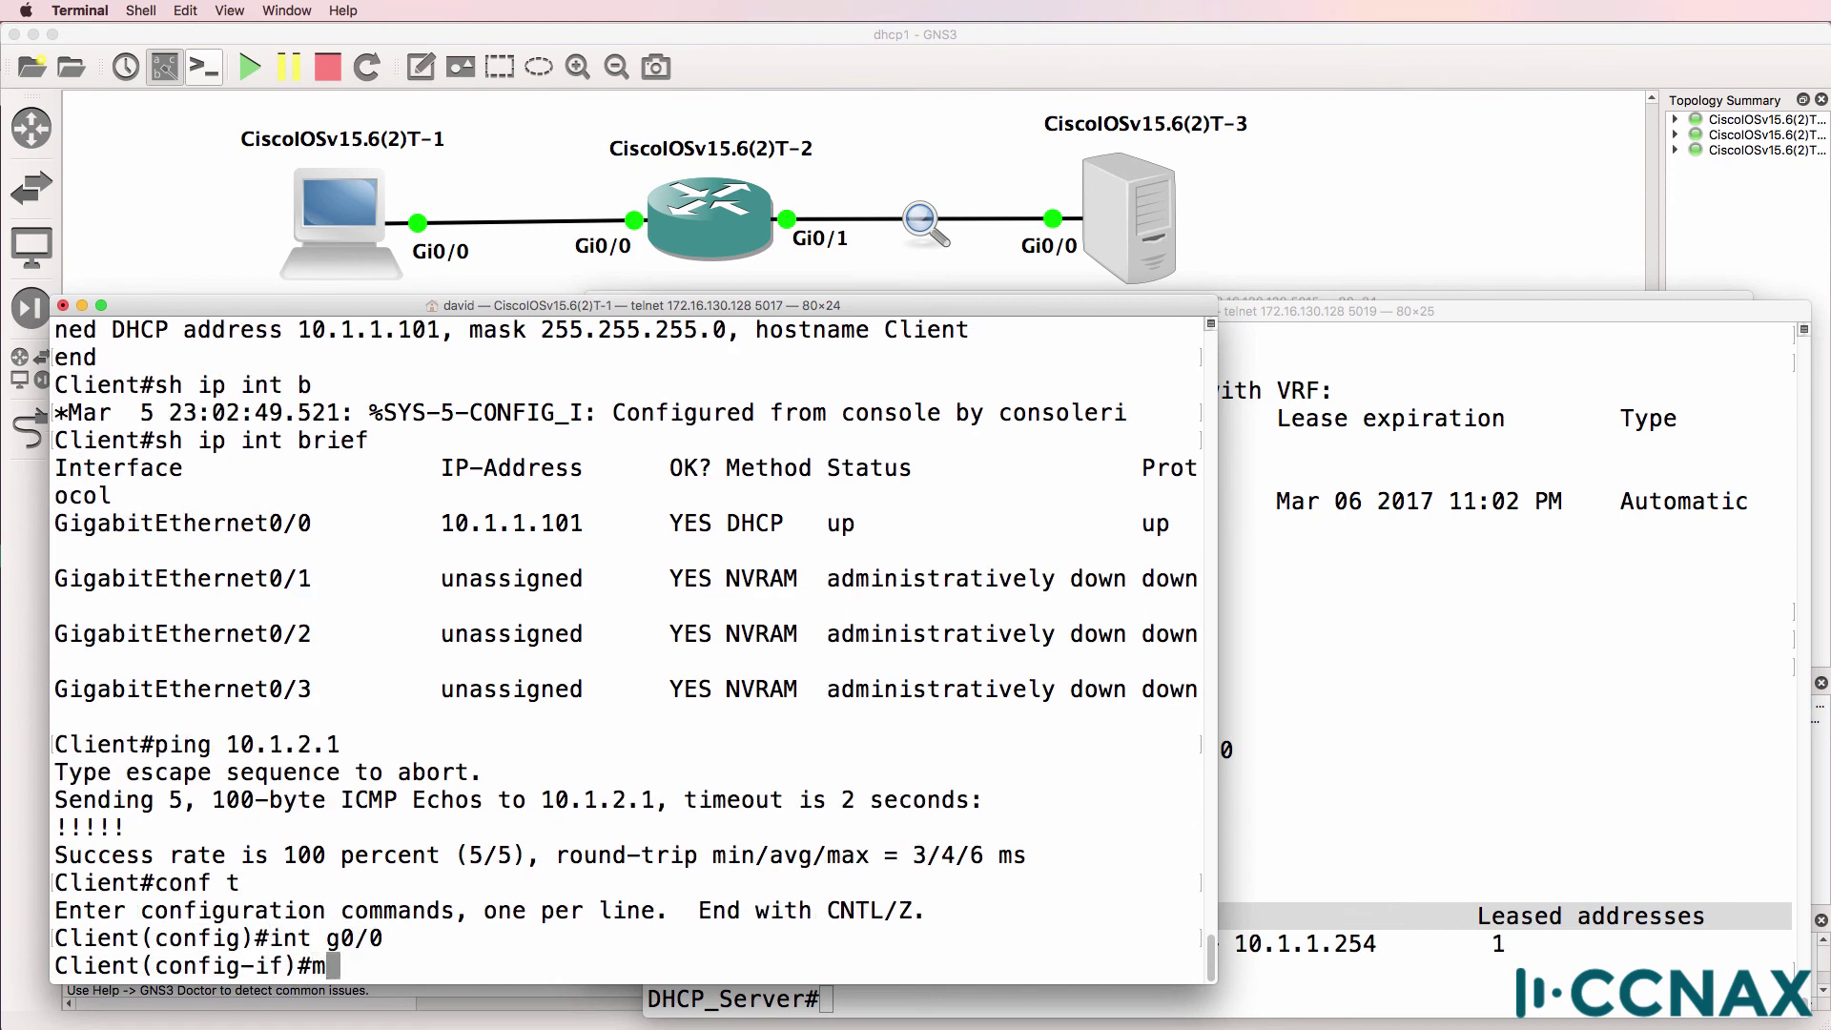
key(BackSpace)
key(BackSpace)
key(BackSpace)
text(ac)
key(Tab)
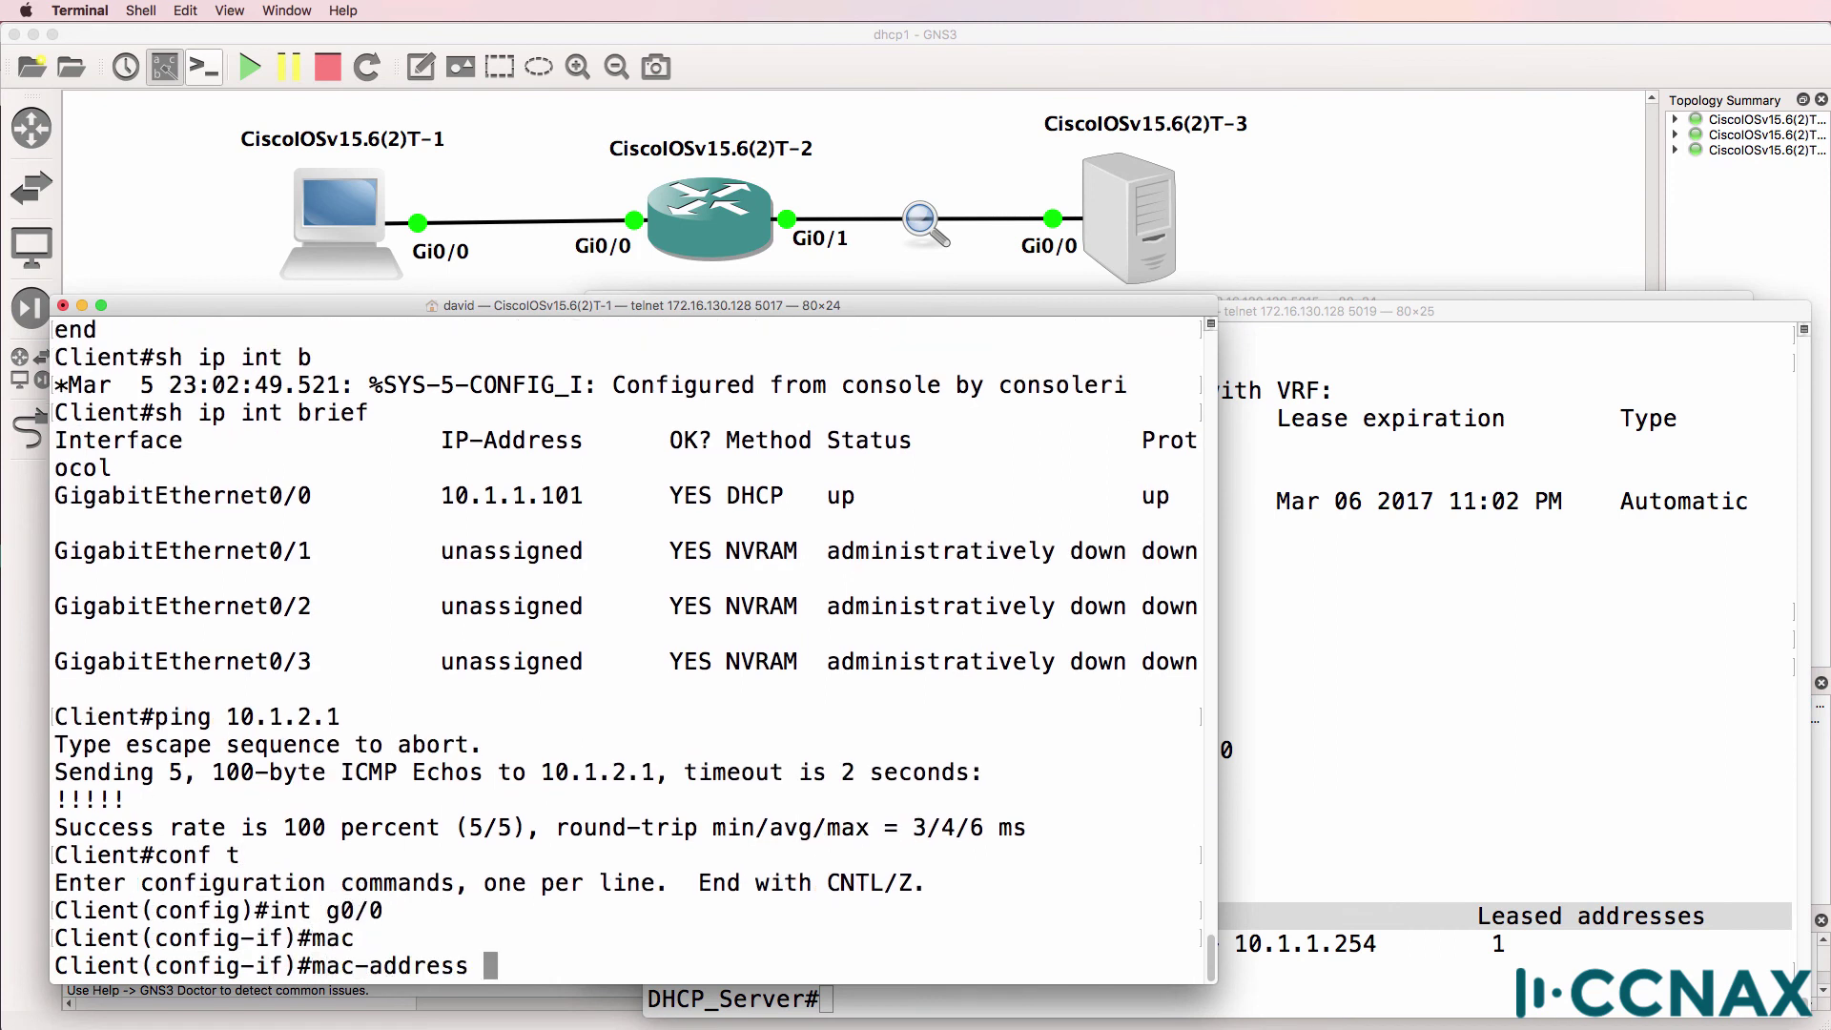
text(0)
key(BackSpace)
text(0.)
key(BackSpace)
text(0.000.)
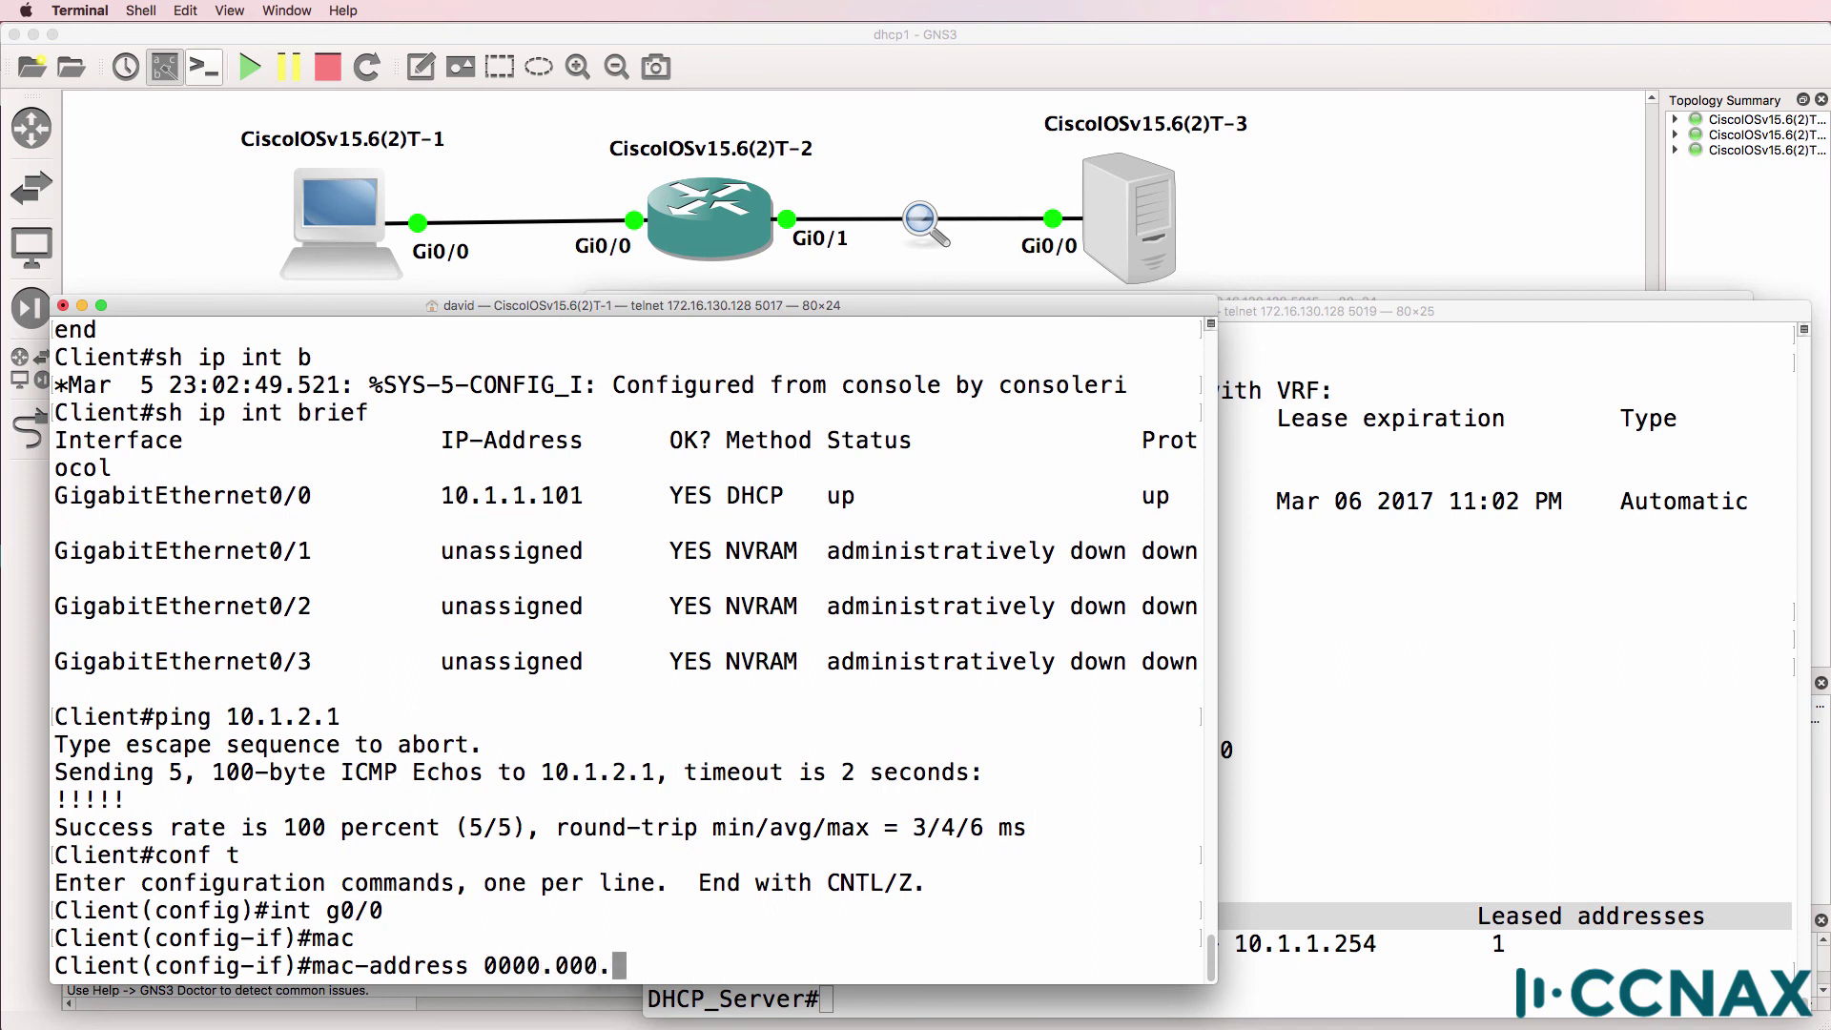
key(BackSpace)
text(0.000)
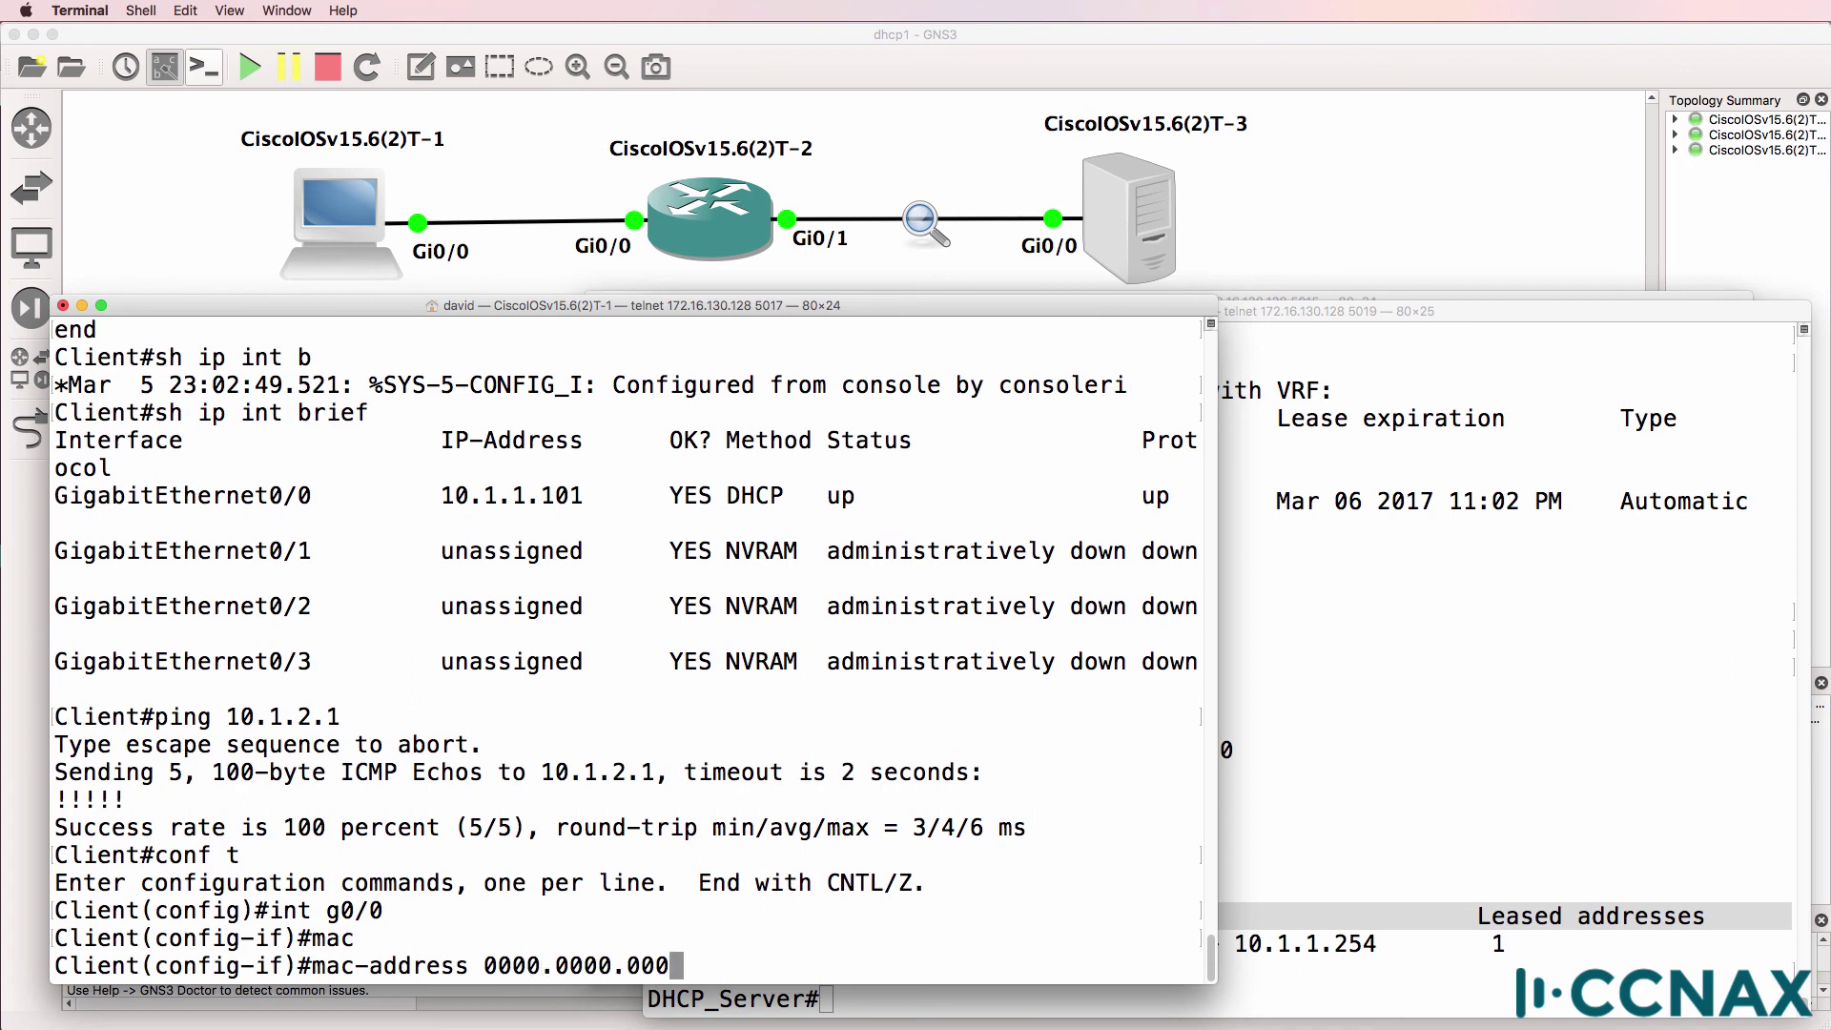
text(1)
key(Return)
Shut and re-enable Gi0/0 so it requests a new lease, then recall the pool query on the server.
text(shut)
key(Return)
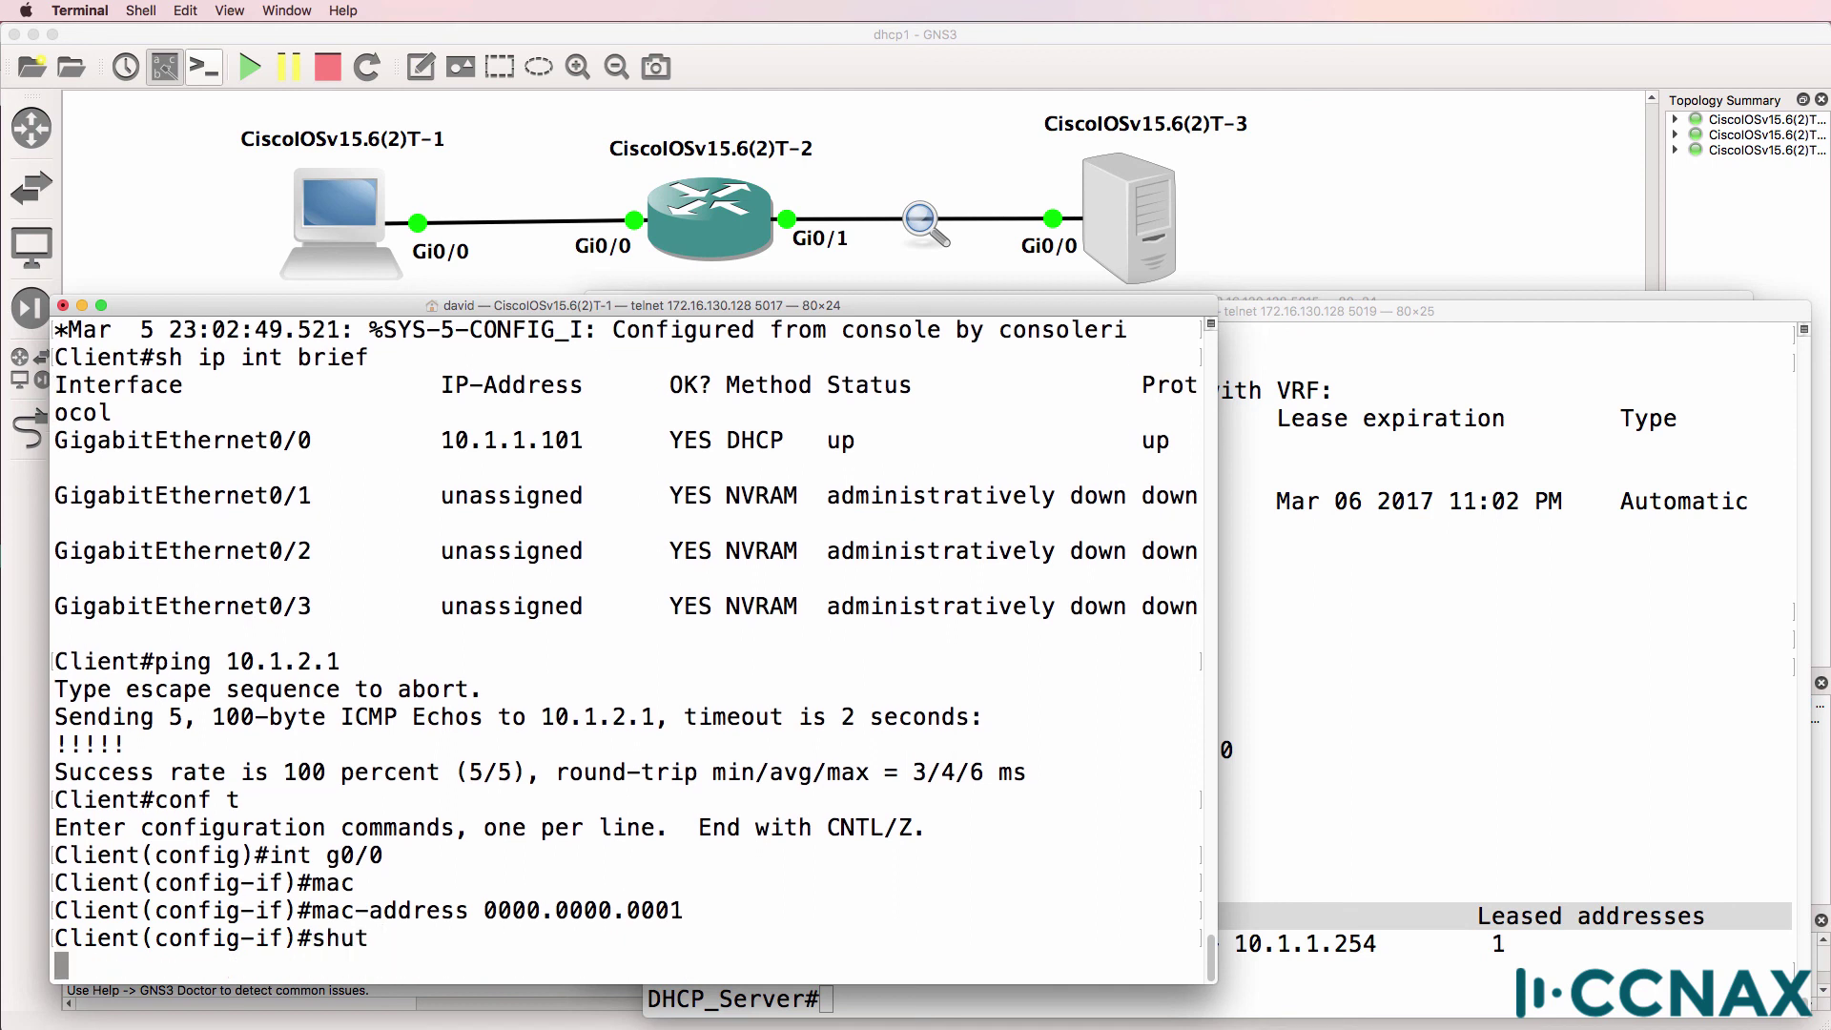
text(no shut)
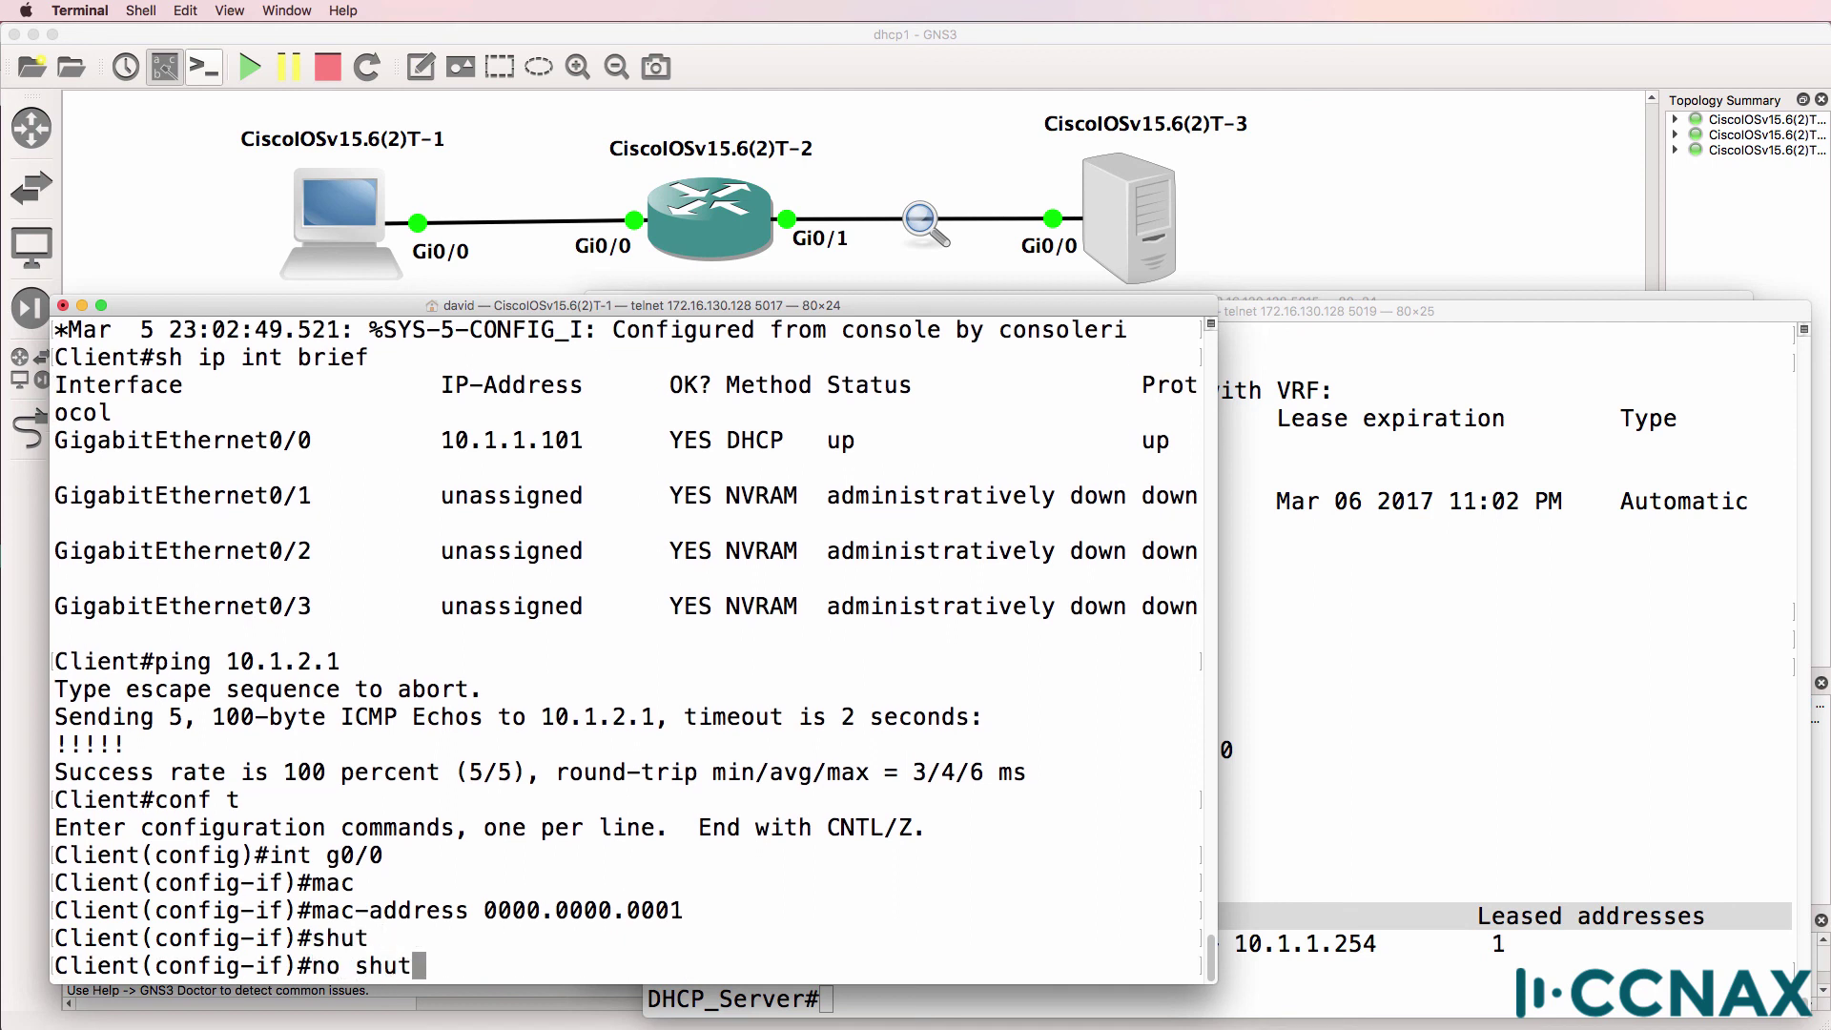
key(Return)
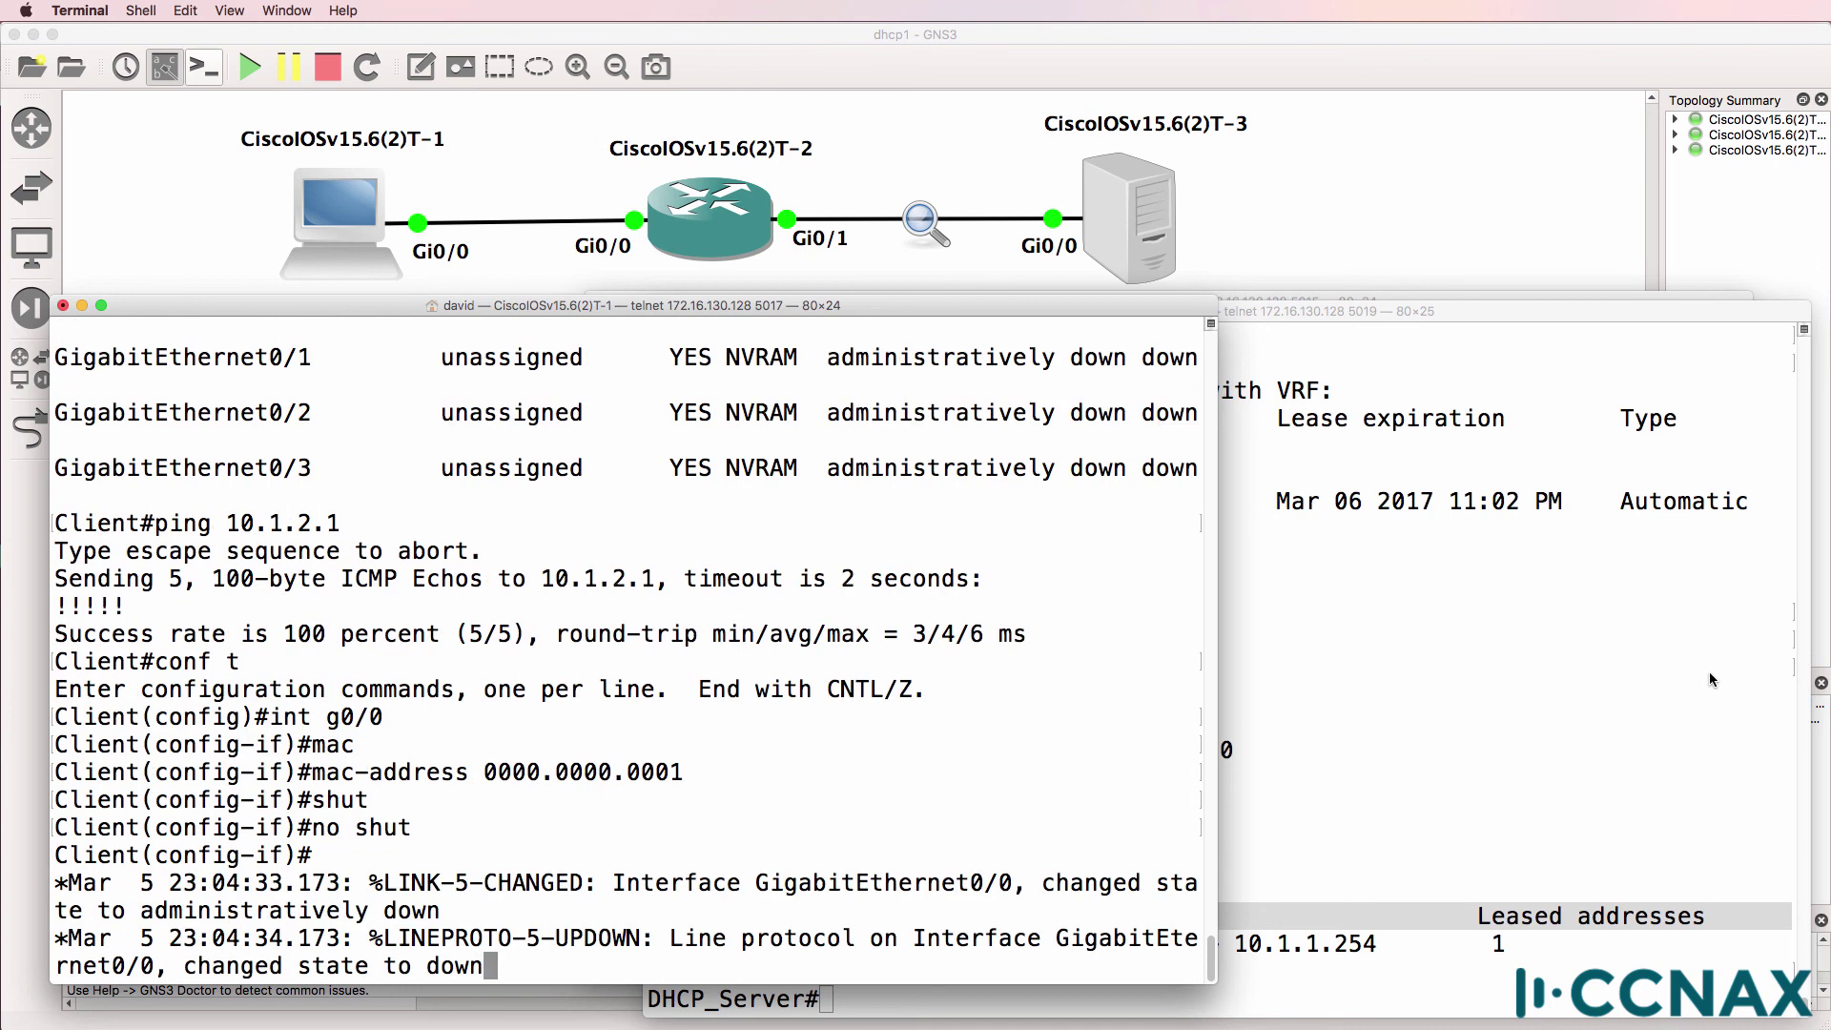
key(super+grave)
key(Up)
Rerun 'show ip dhcp pool' on the server and highlight current index 10.1.1.103.
key(Return)
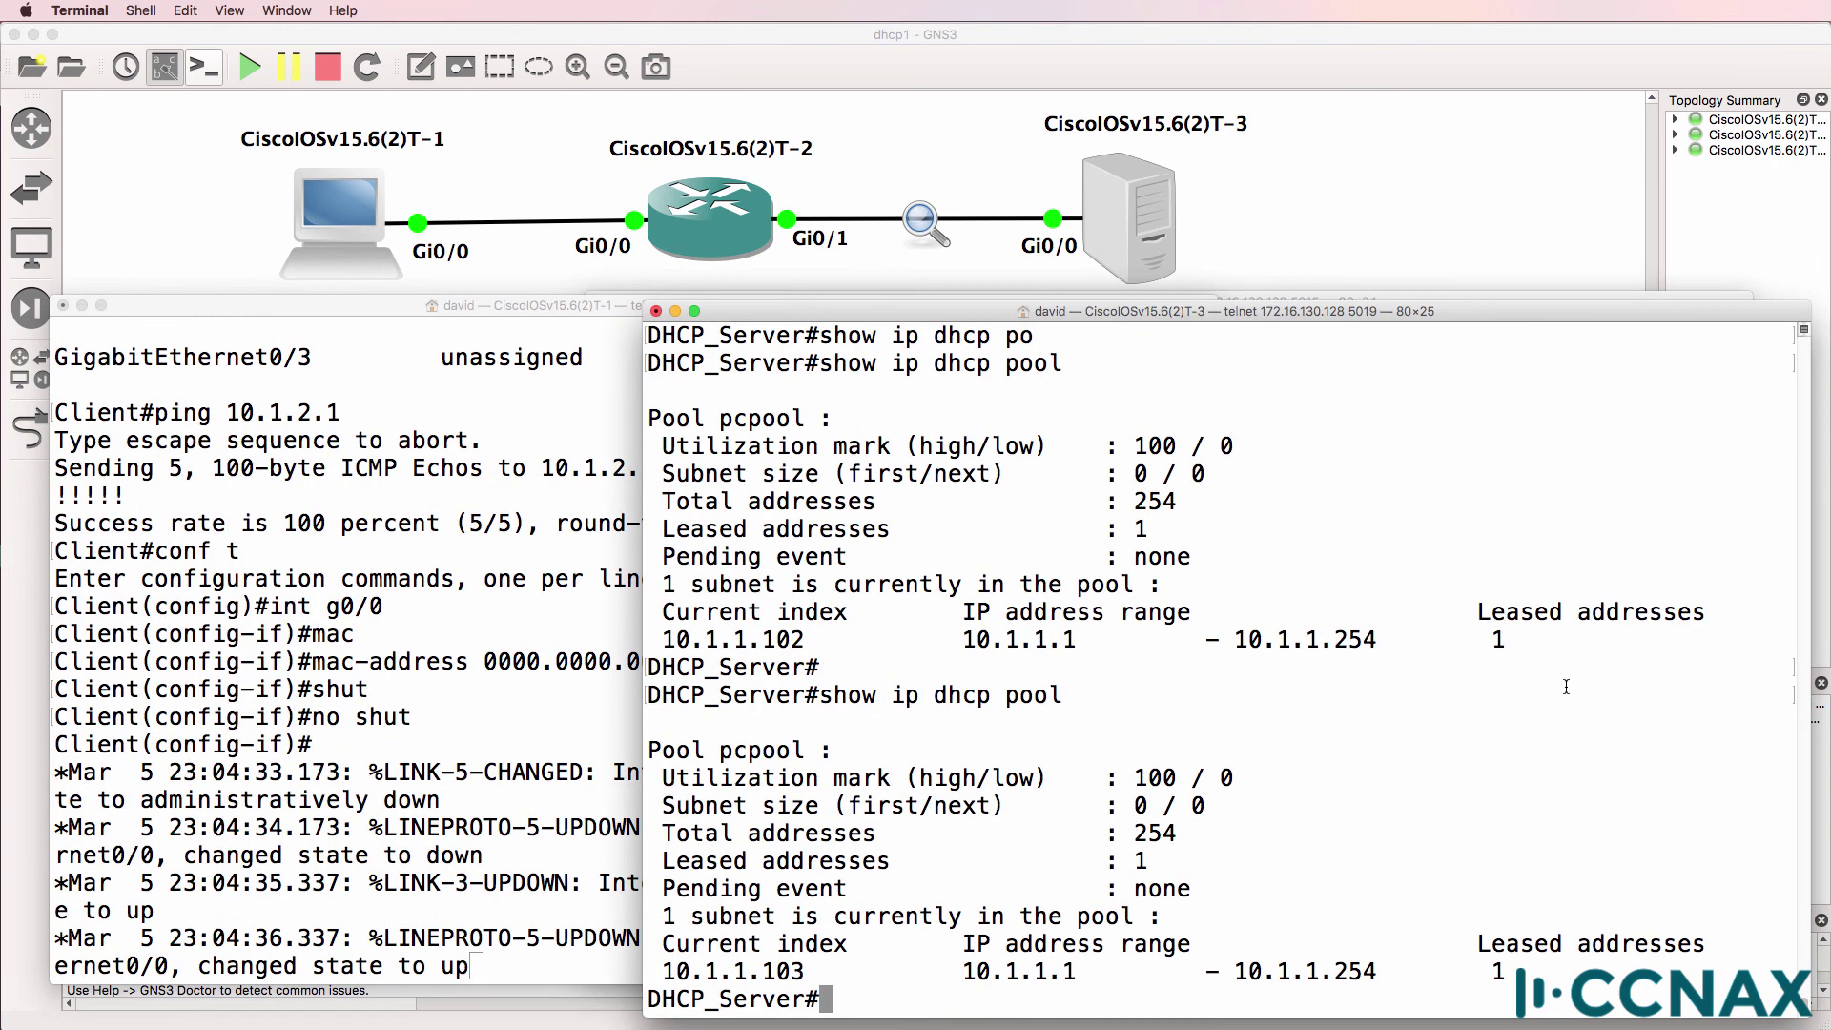
drag(777, 969, 684, 954)
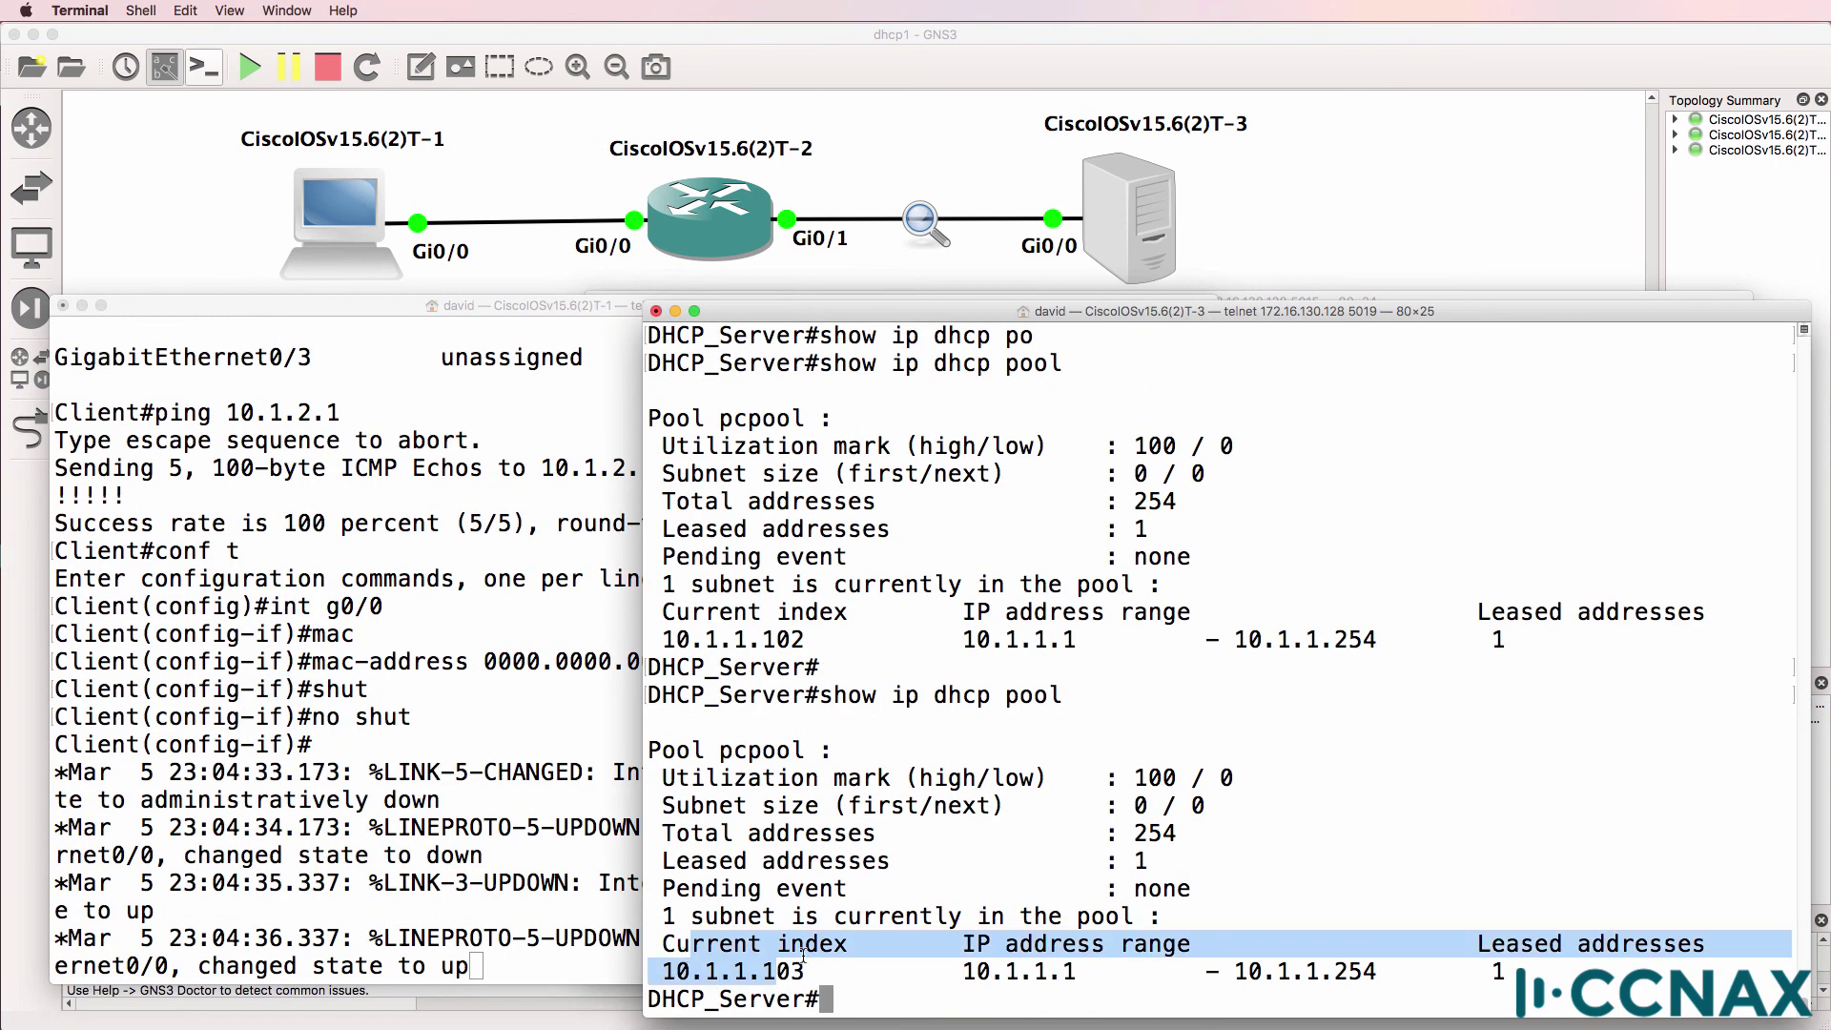
drag(811, 961, 623, 951)
Highlight the client log showing DHCP address 10.1.1.102 assigned.
click(622, 951)
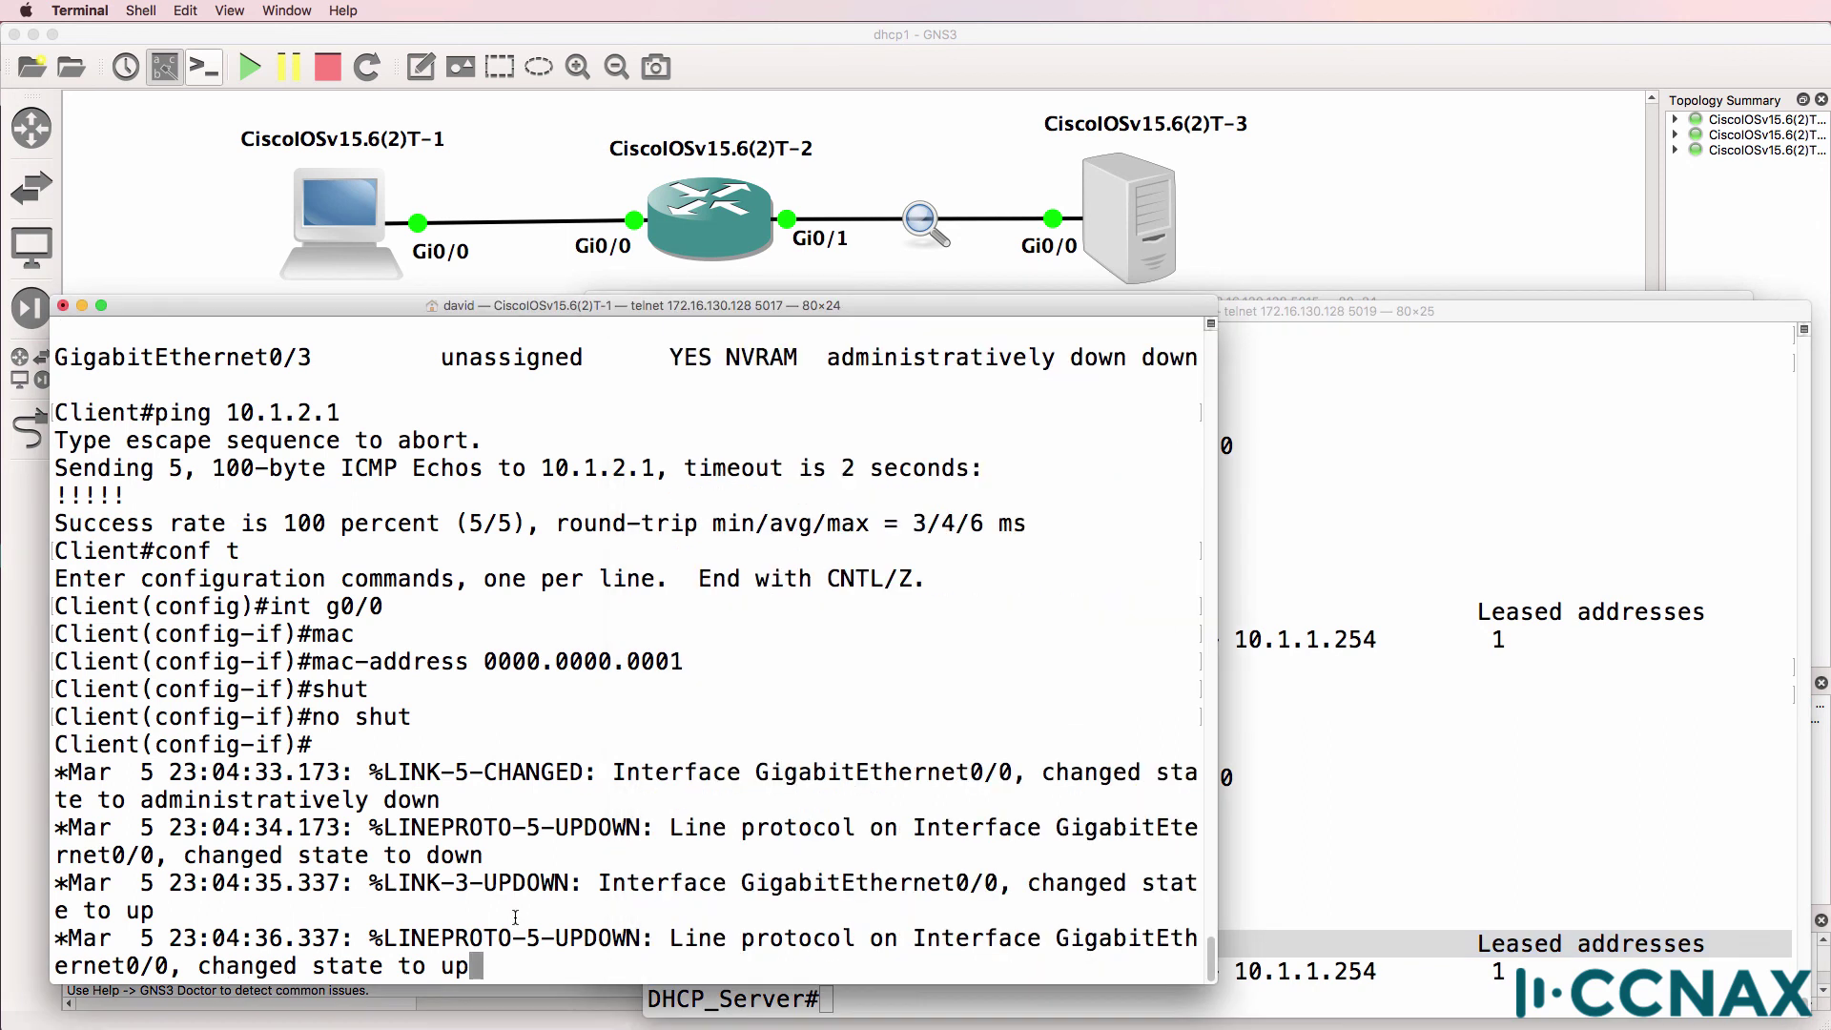
key(Return)
text(do s)
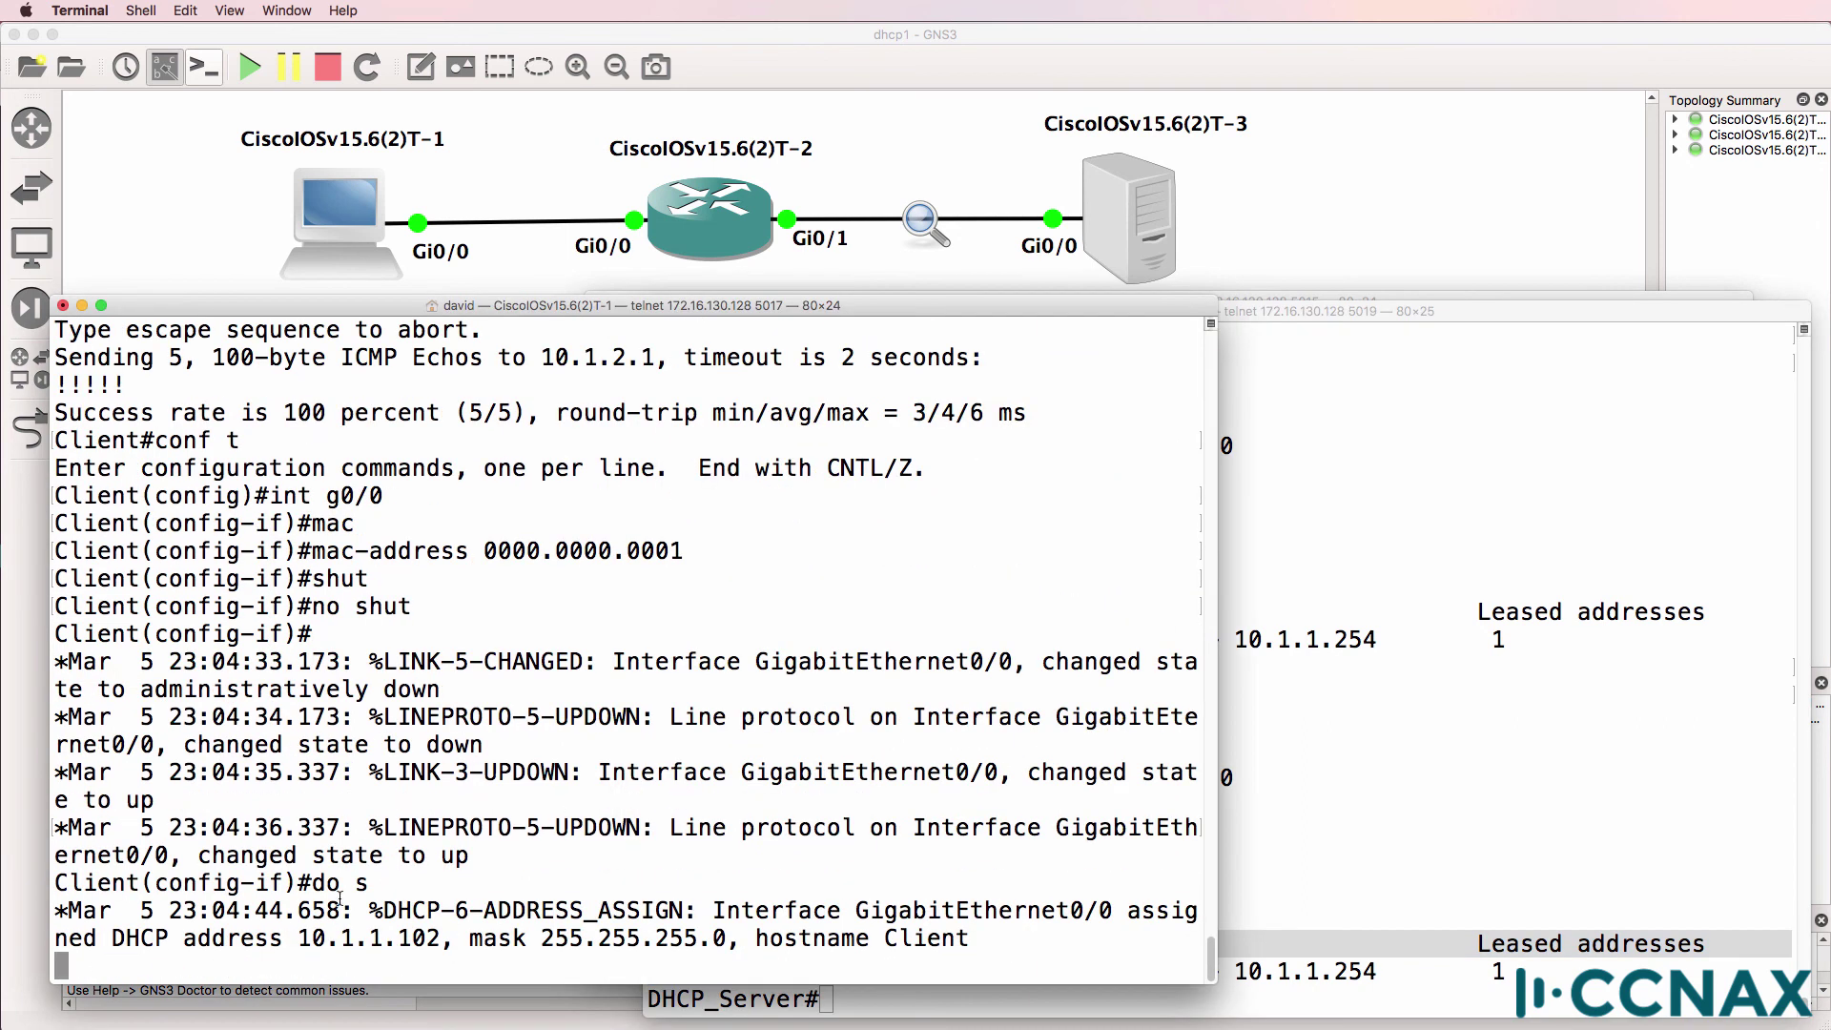
drag(327, 911, 619, 939)
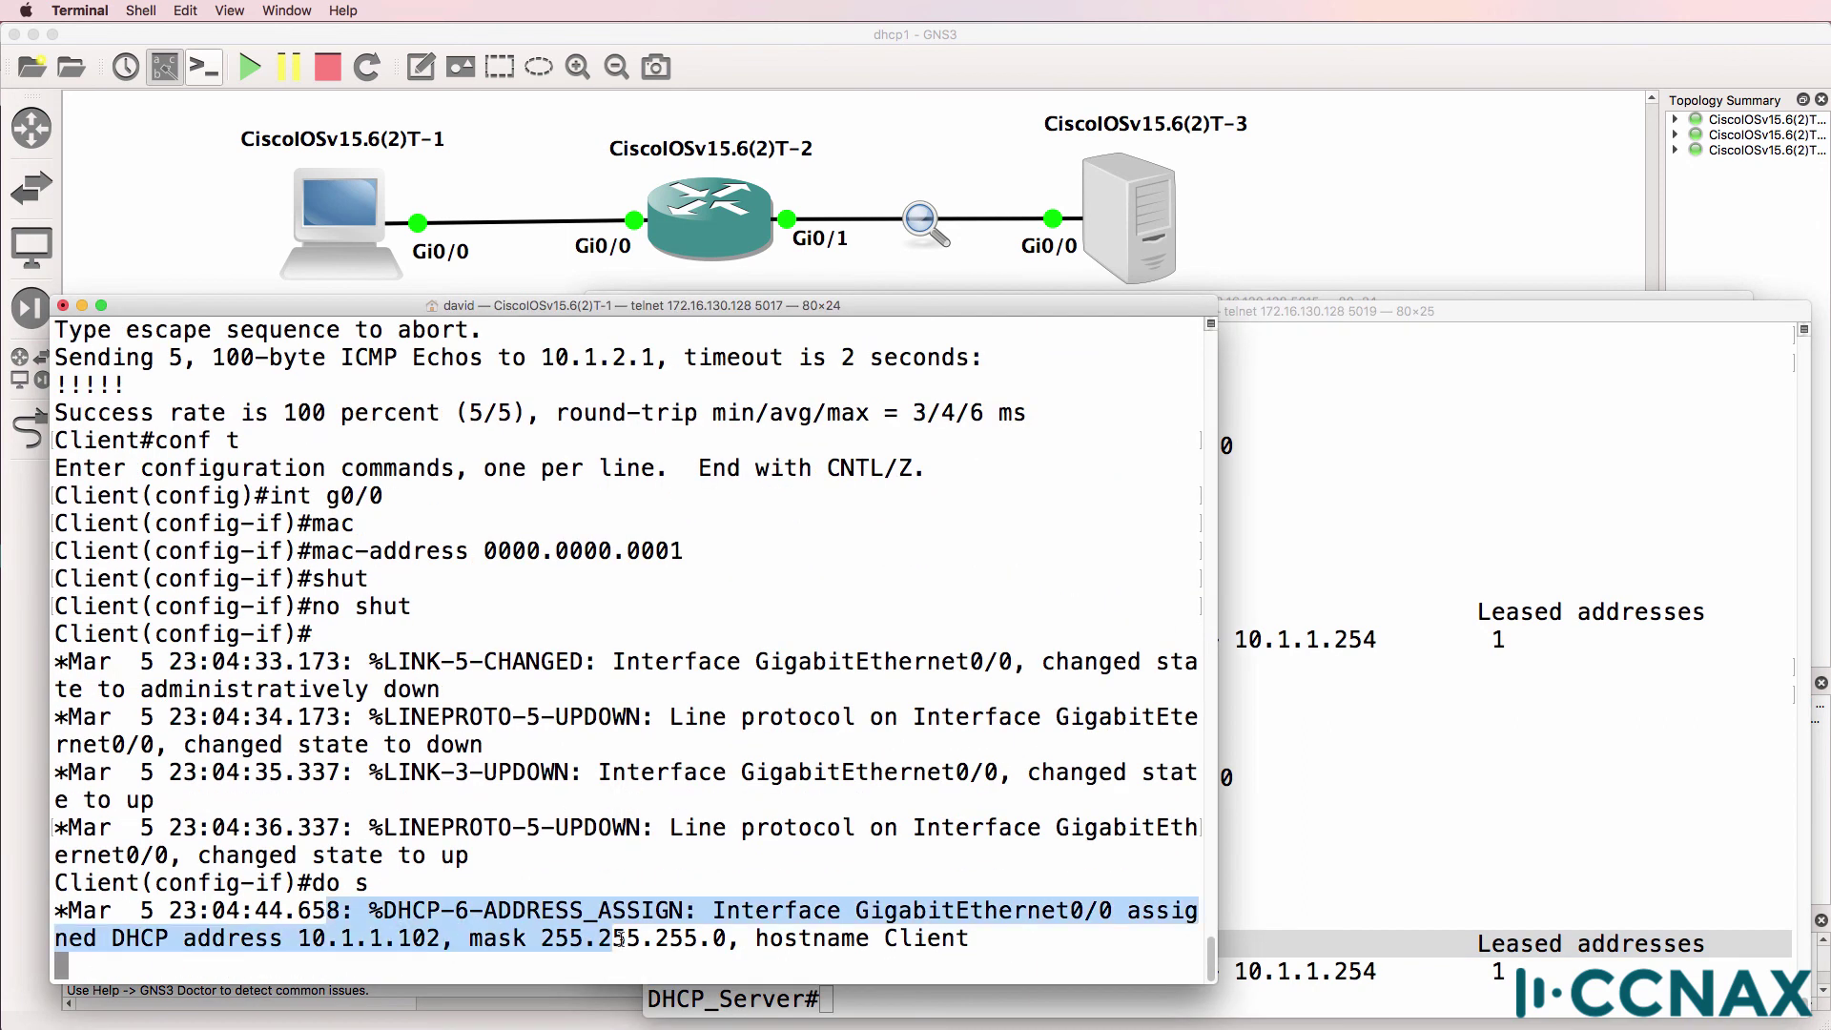
Query the server's pool once more and mark the 10.1.1.103 current index.
click(791, 1006)
key(Up)
key(Return)
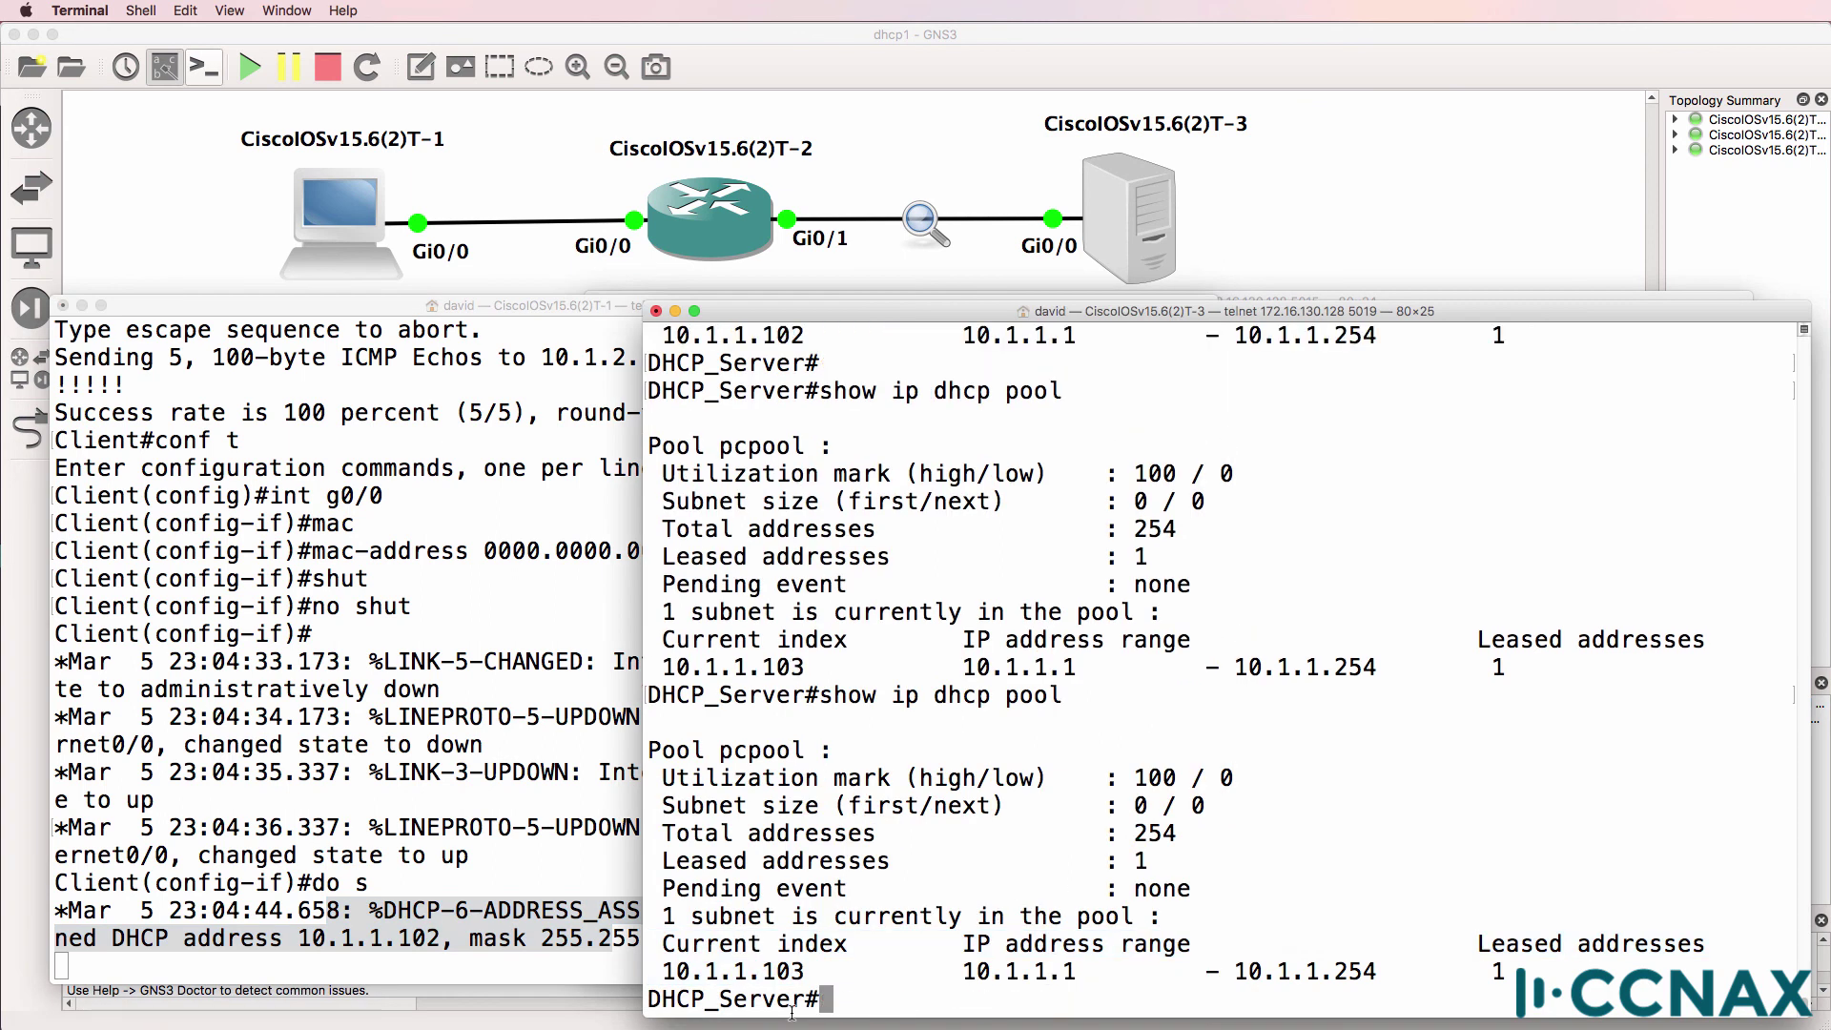
drag(833, 971, 660, 972)
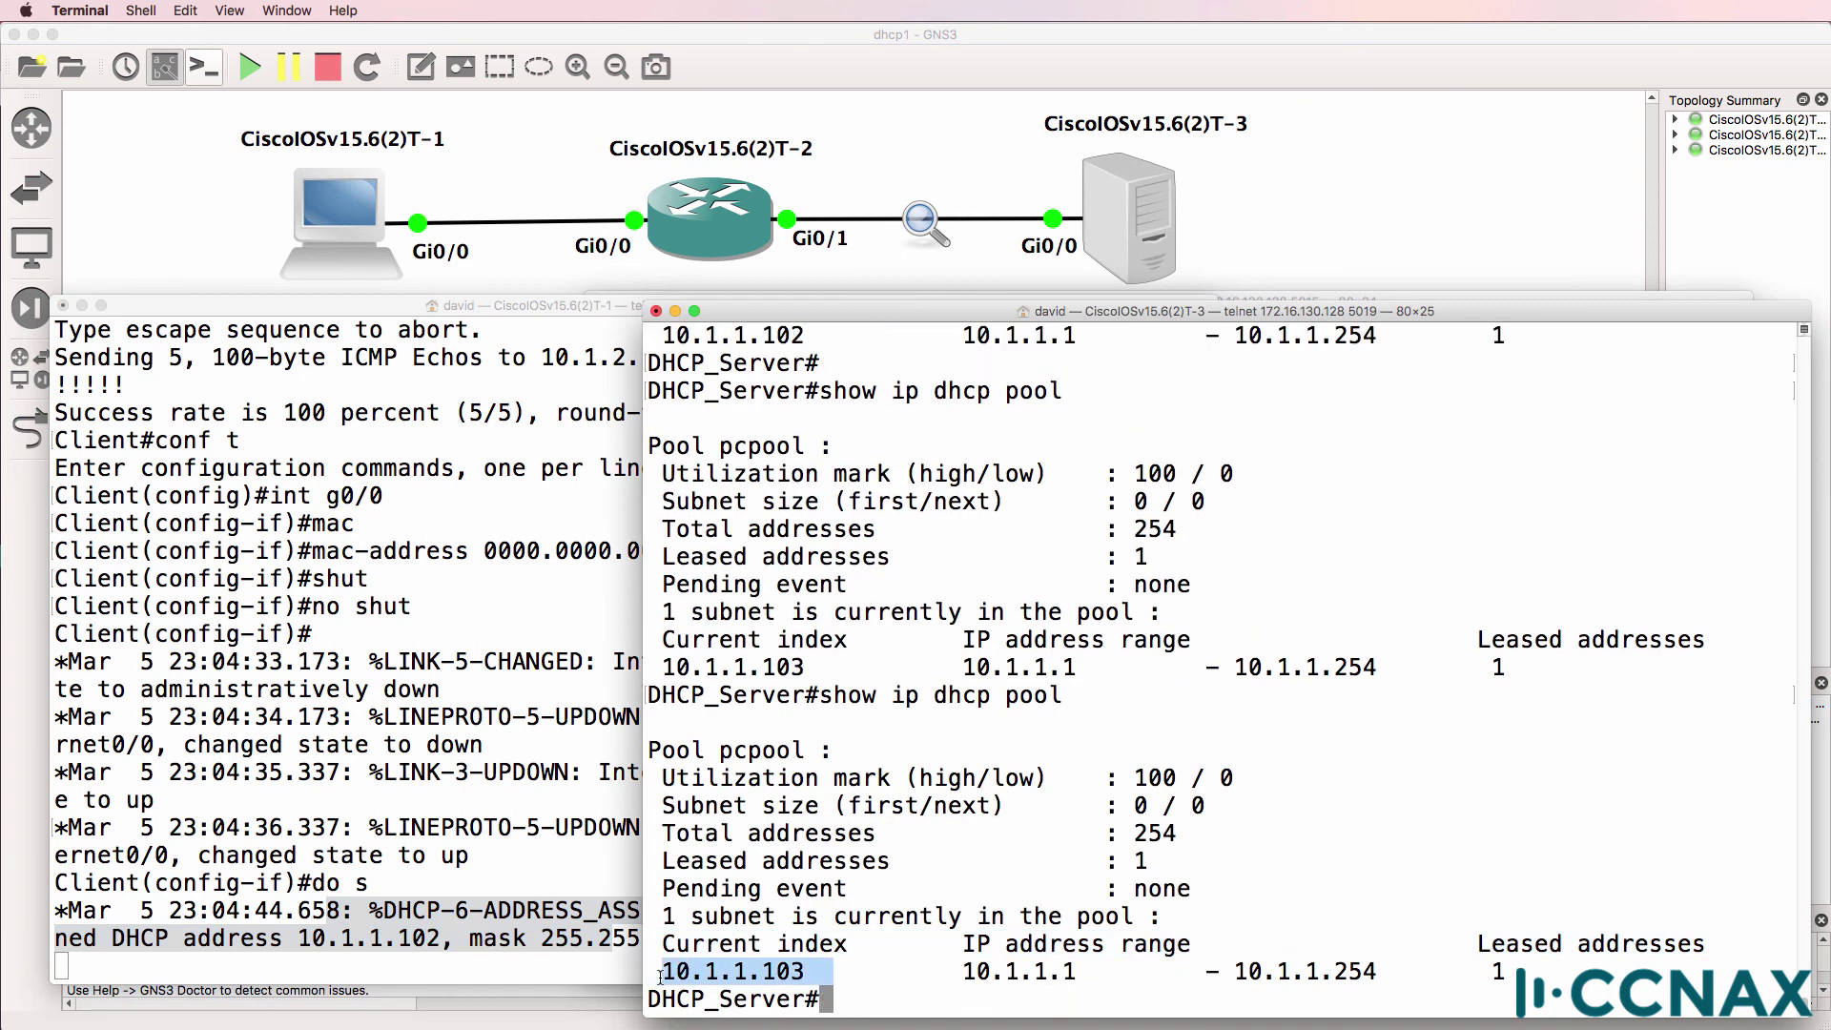